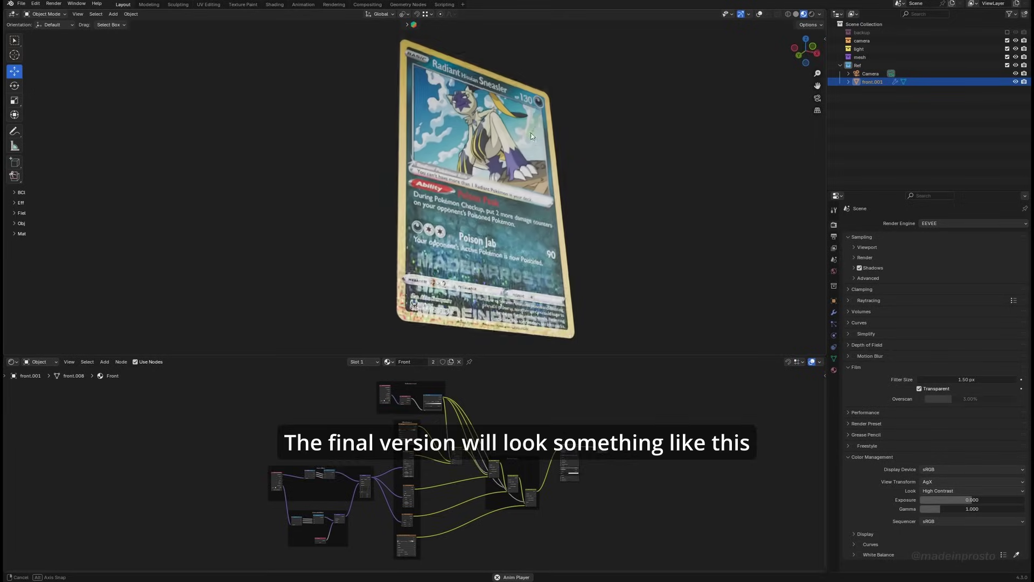
middle_drag(366, 269, 378, 274)
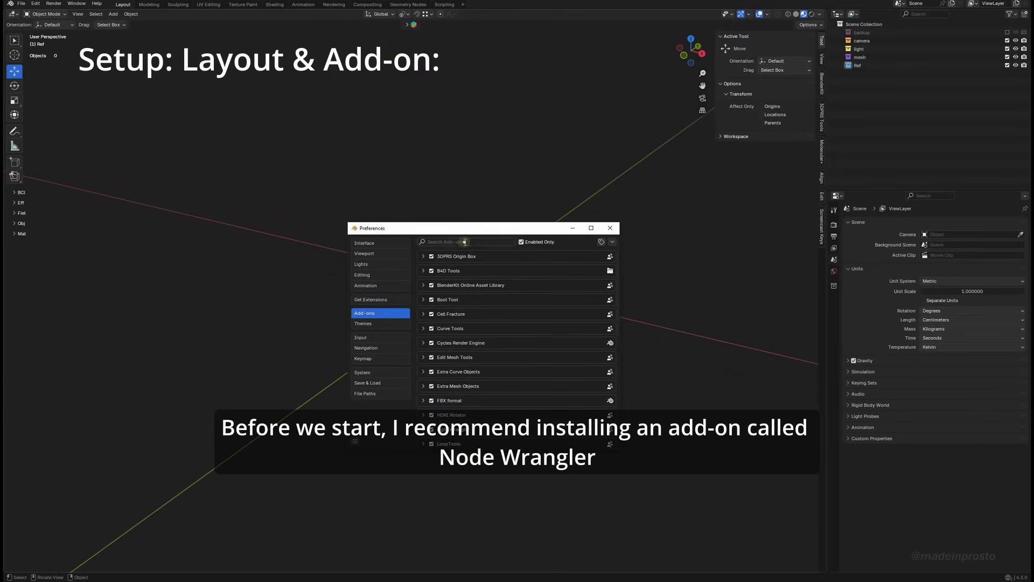
Search the add-ons for "wra" to locate Node Wrangler, and review the viewport, navigation and keymap preferences.
click(464, 242)
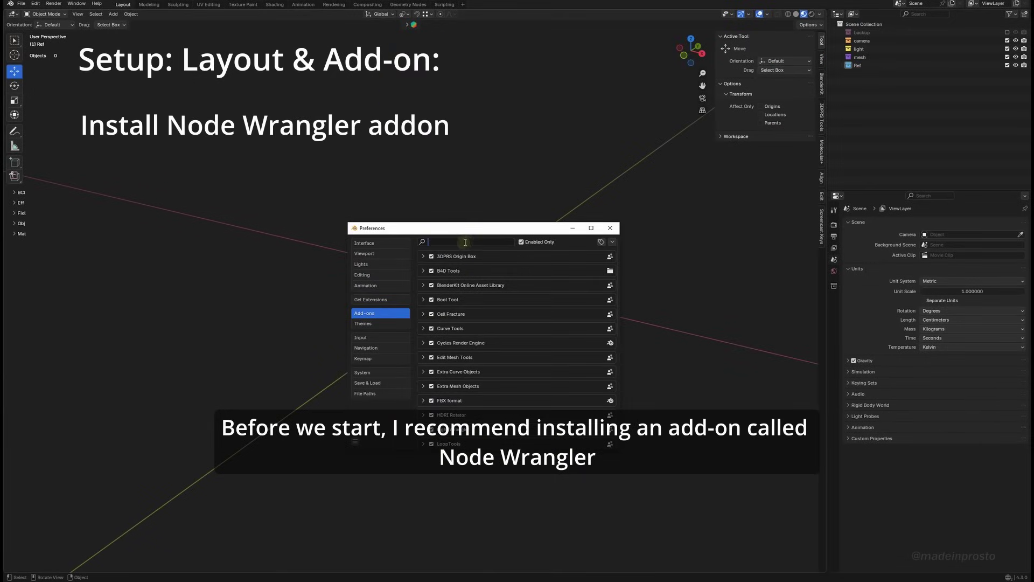
text(wra)
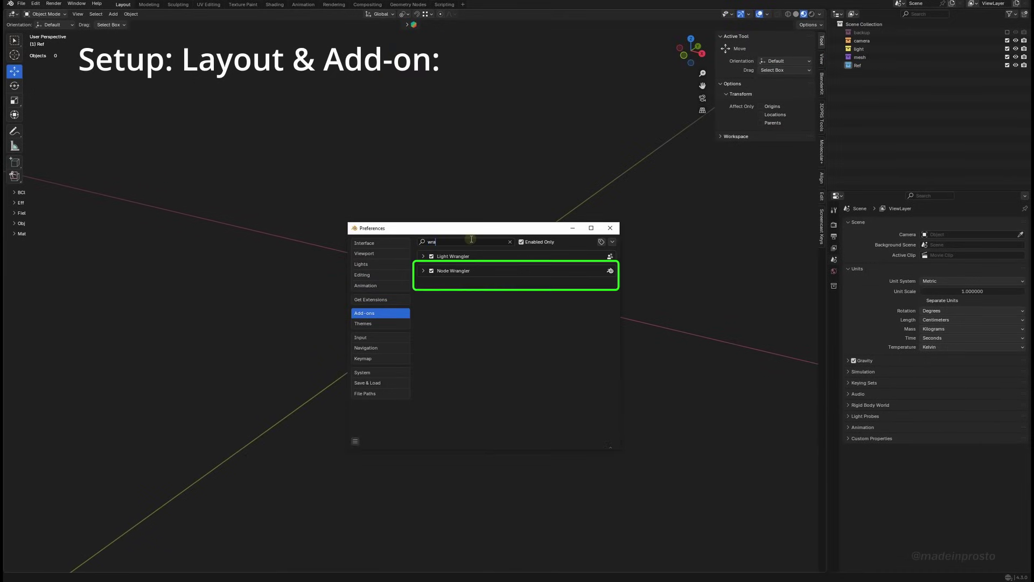
click(364, 243)
click(366, 254)
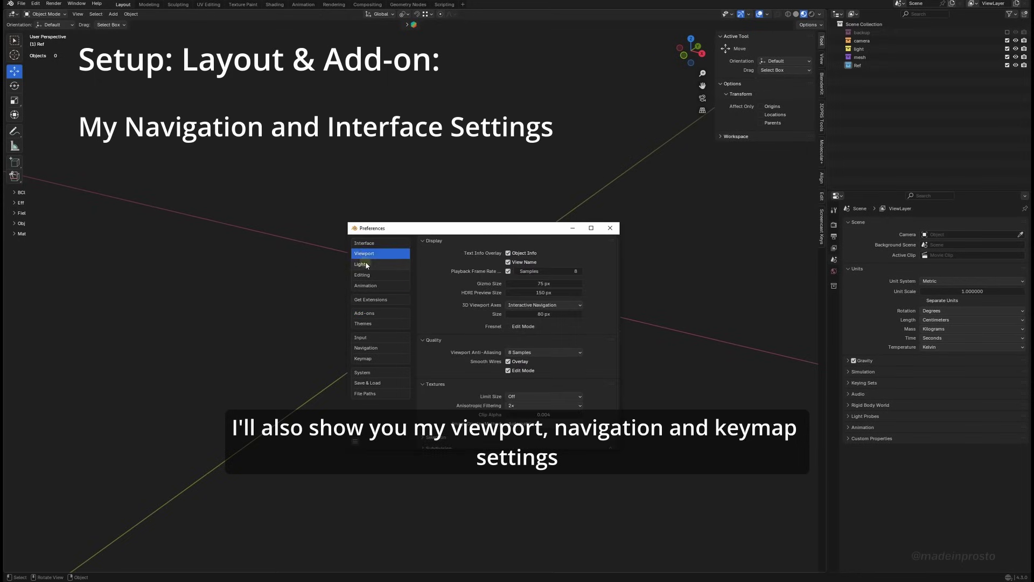
click(377, 348)
click(389, 359)
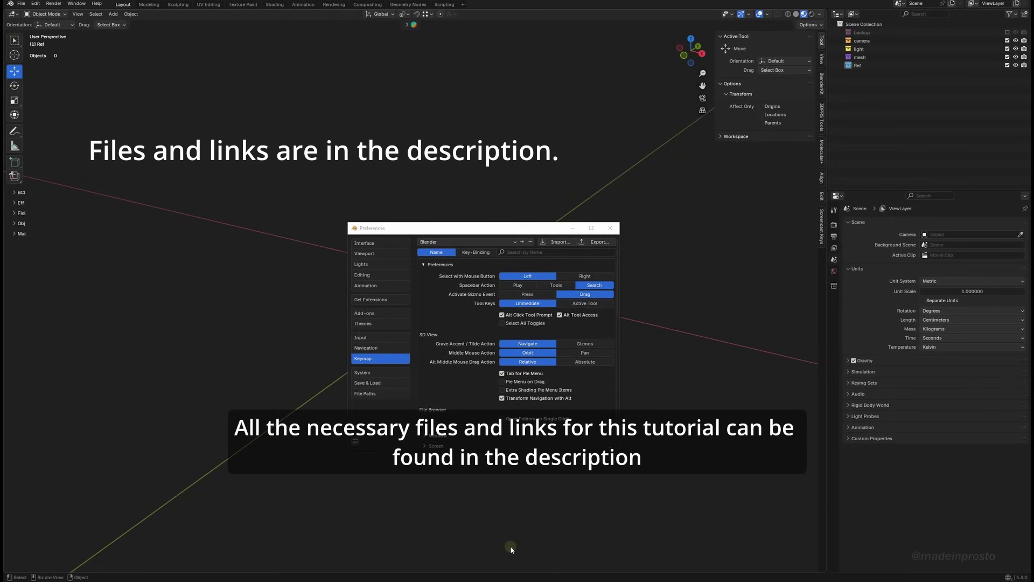
click(611, 229)
Import the image front.png into the scene as a mesh plane.
key(shift+a)
mouse_move(426, 310)
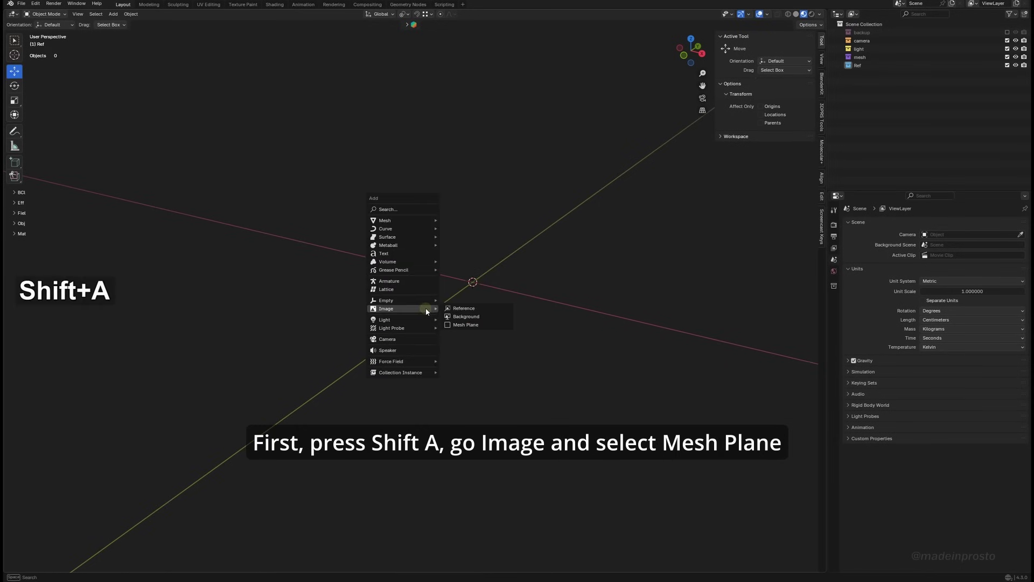
click(473, 324)
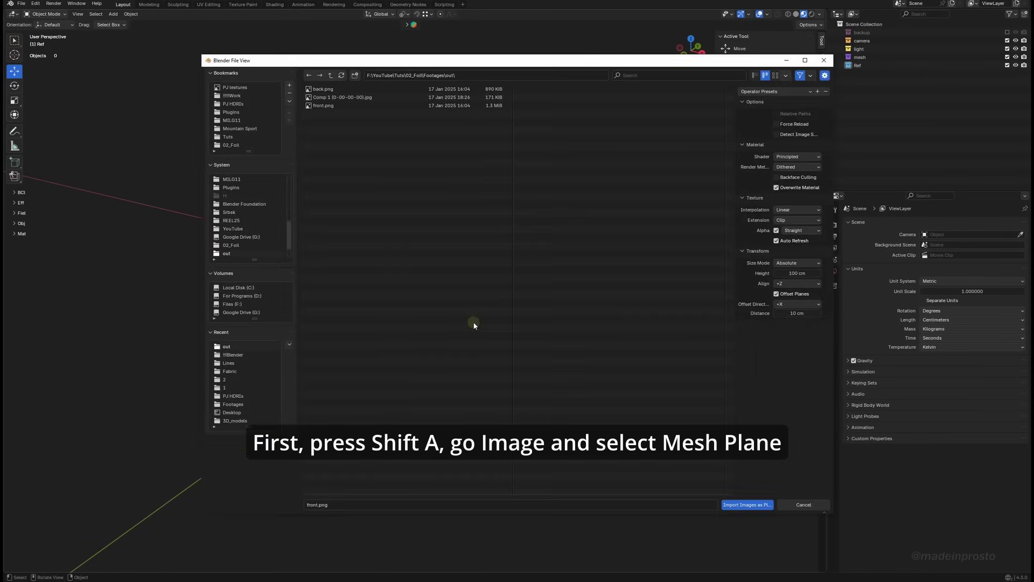
click(329, 105)
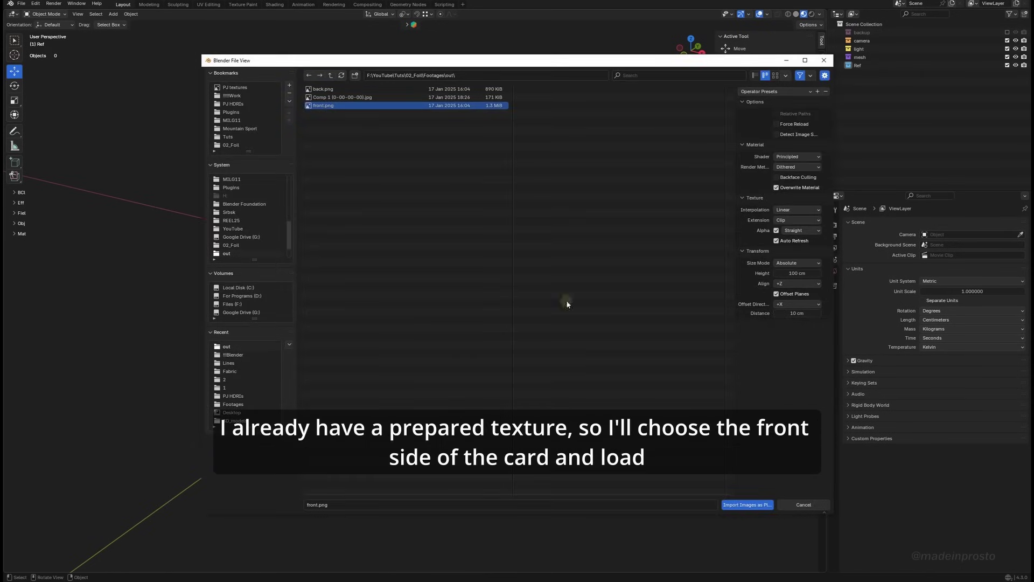
click(744, 504)
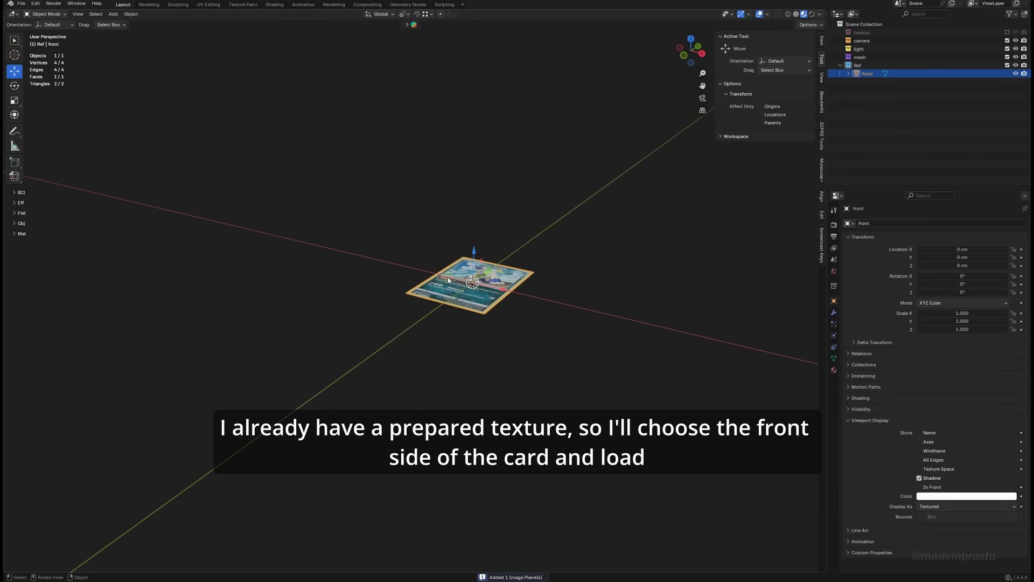
Rotate the card plane 90° around the X axis so it stands upright.
middle_drag(447, 280, 663, 318)
scroll(476, 303, up, 3)
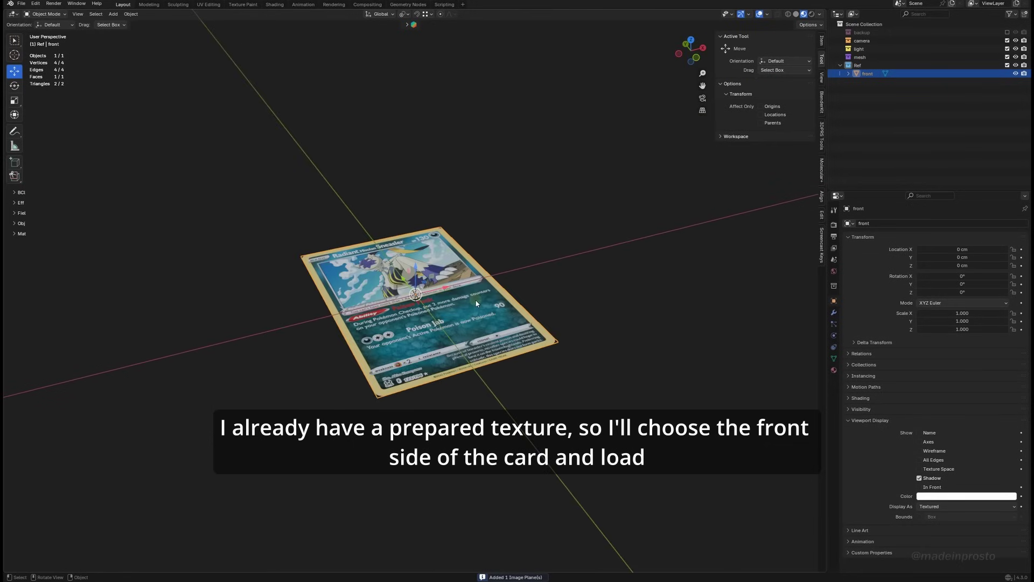
key(r)
key(x)
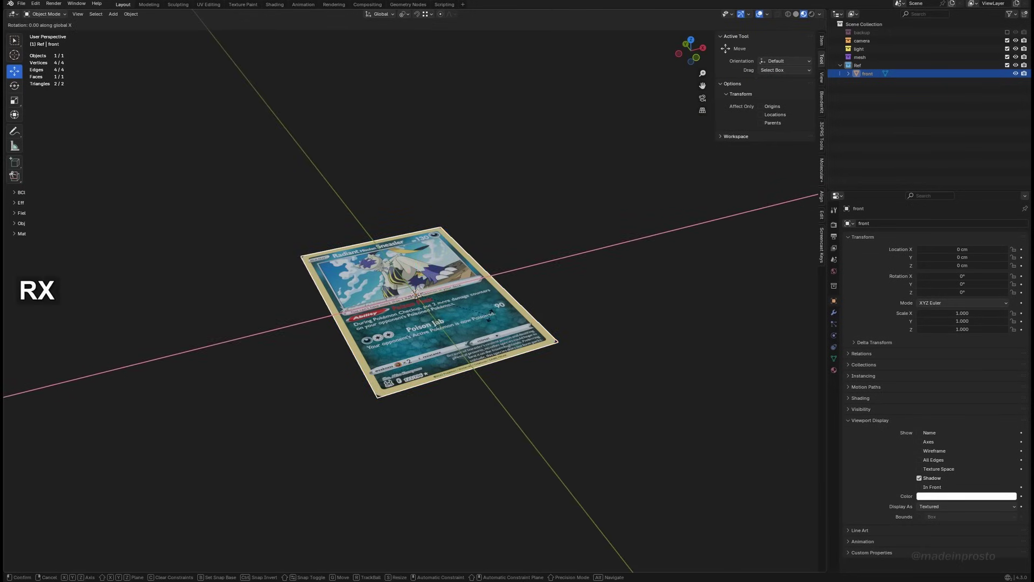
key(ctrl)
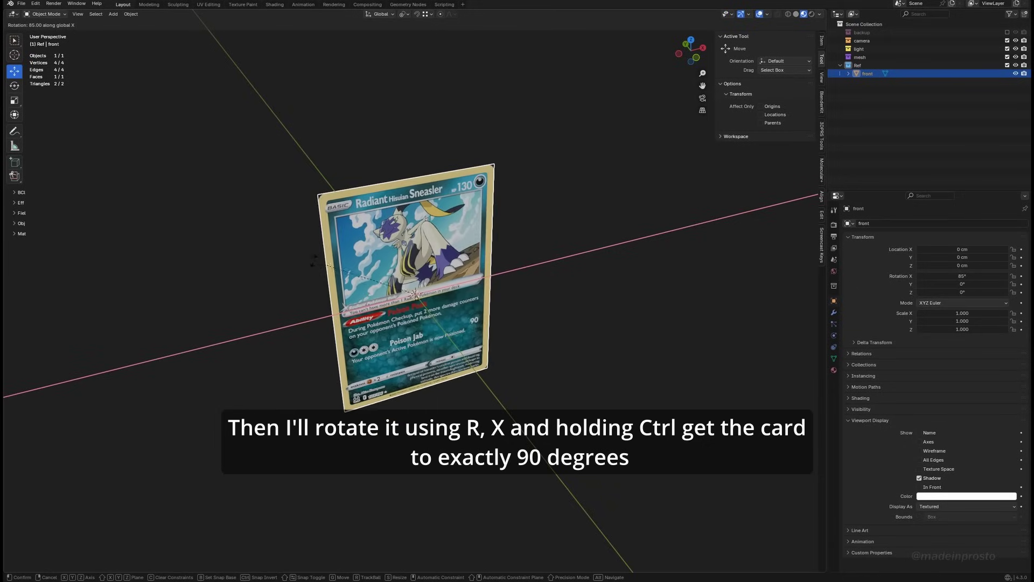
click(394, 313)
middle_drag(424, 328, 108, 194)
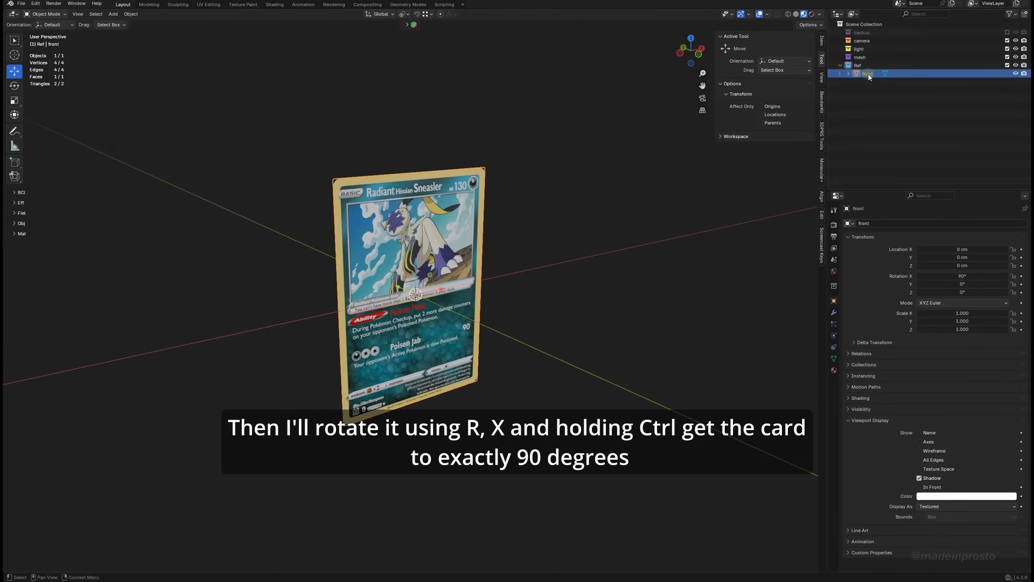
Duplicate the card plane in place and rename the original object to REF.
key(shift+d)
right_click(390, 263)
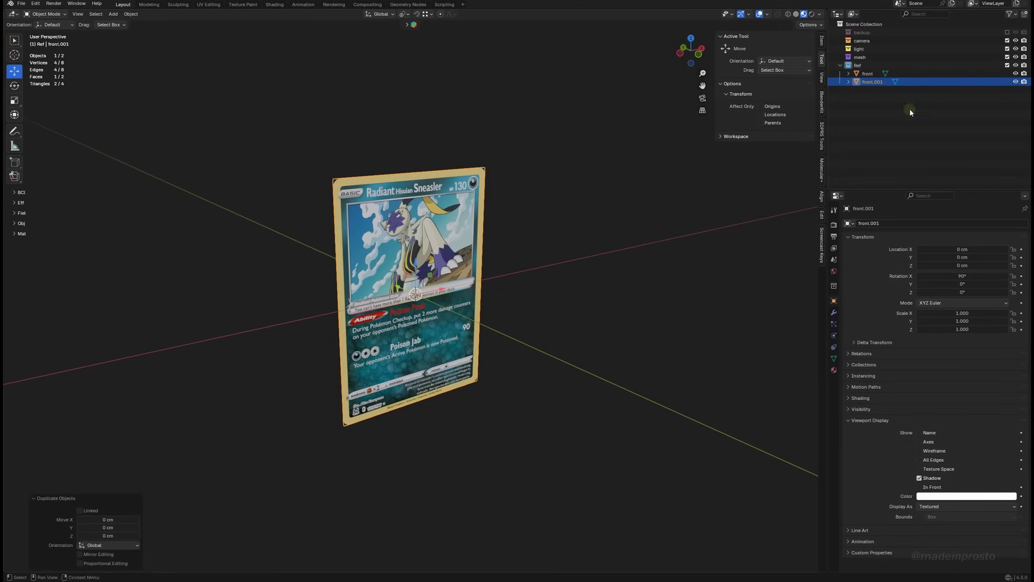
double_click(867, 73)
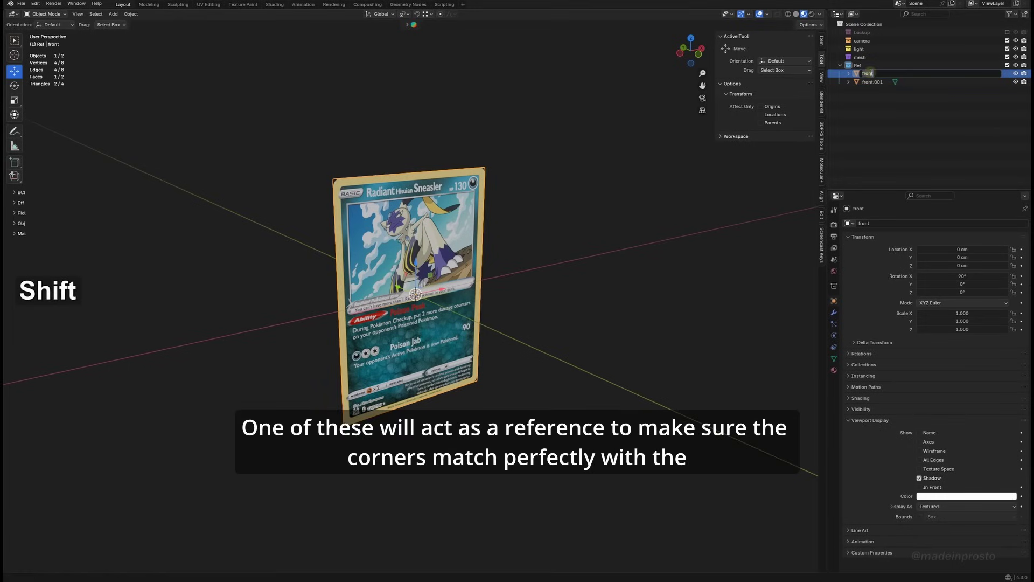
text(REF)
key(Return)
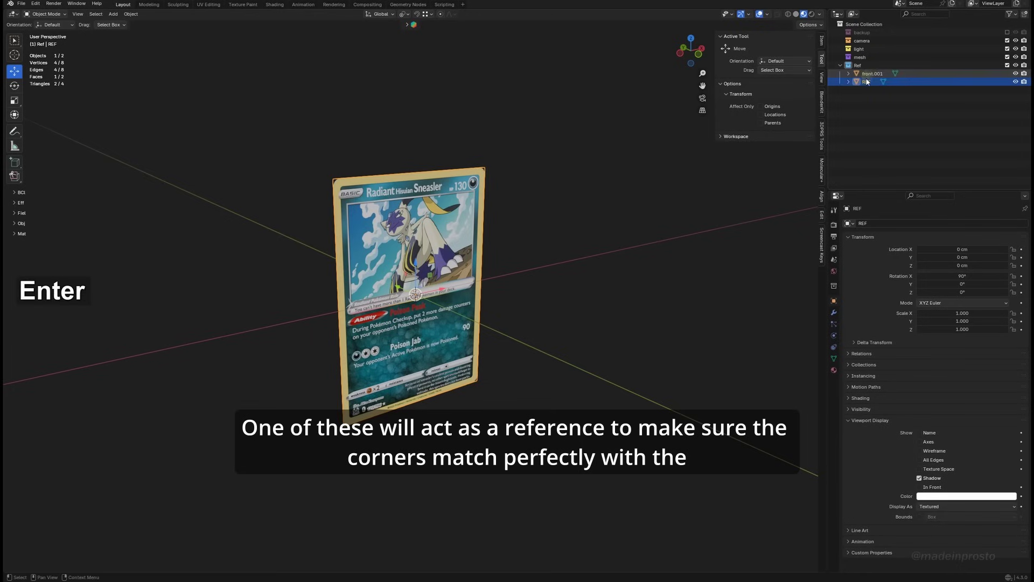
Move the REF card about 29.5 cm along the Y axis, behind the other card.
key(g)
key(y)
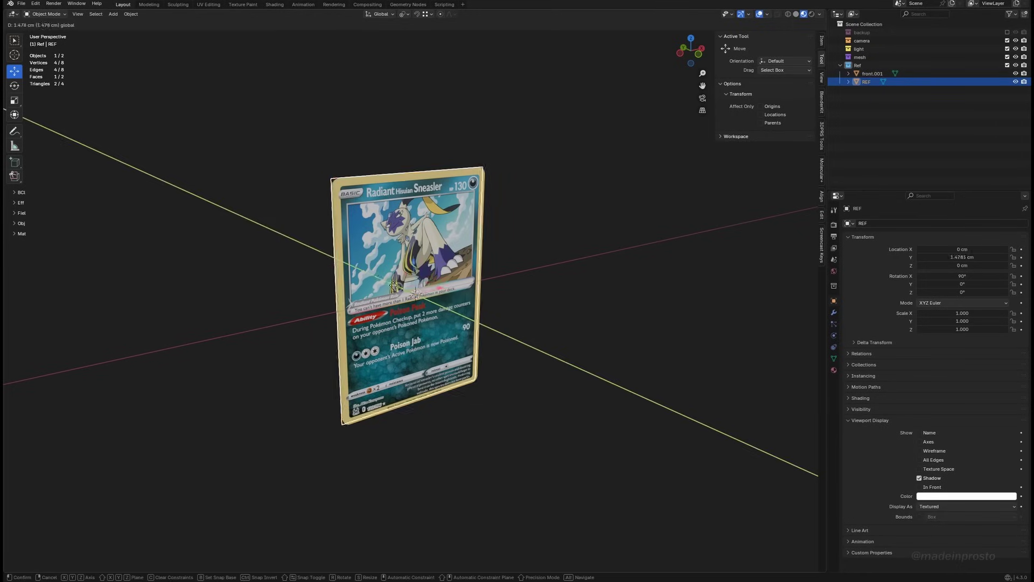
click(367, 269)
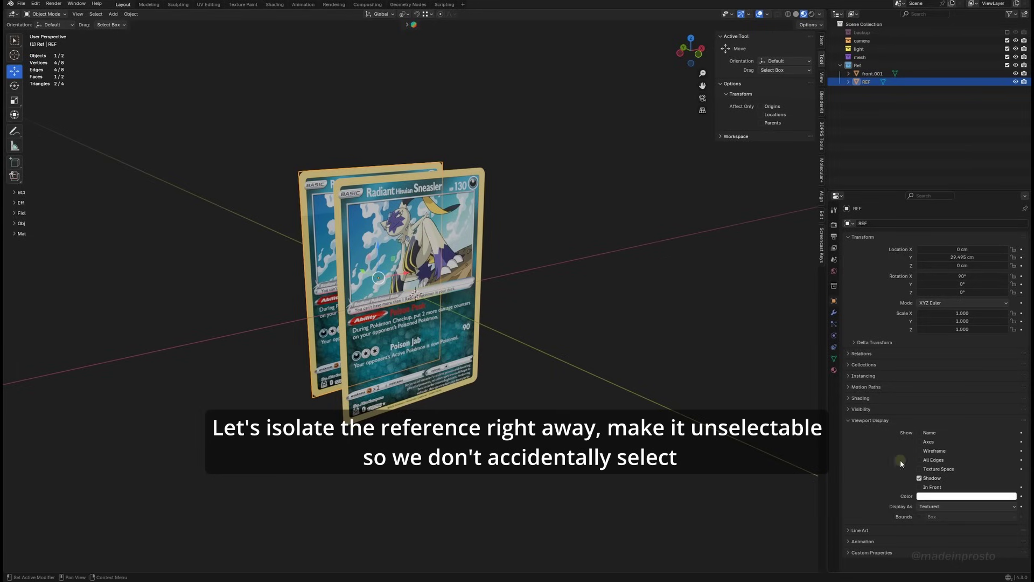
Make the REF card unselectable through its object visibility settings.
click(847, 420)
click(847, 409)
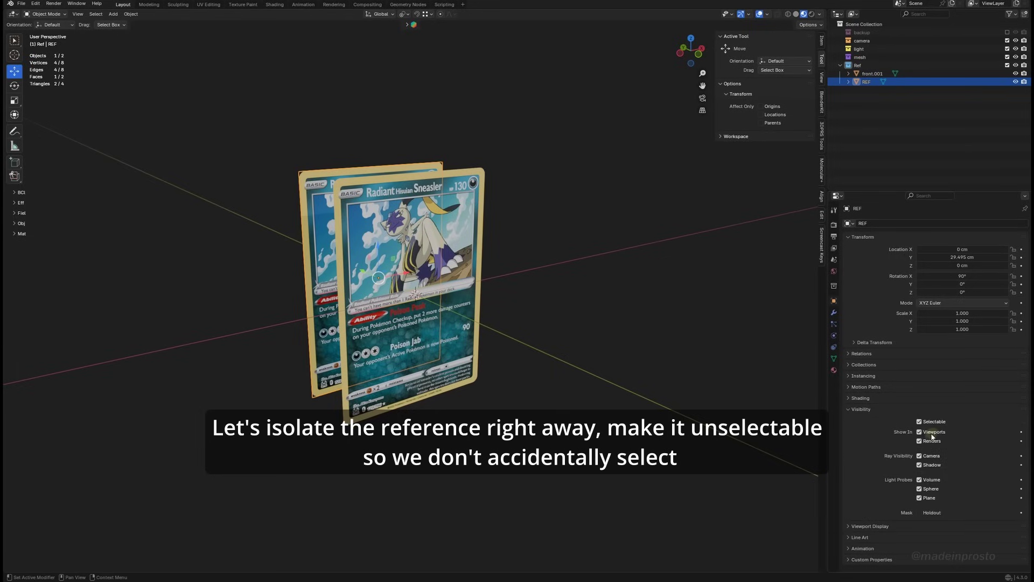
click(919, 421)
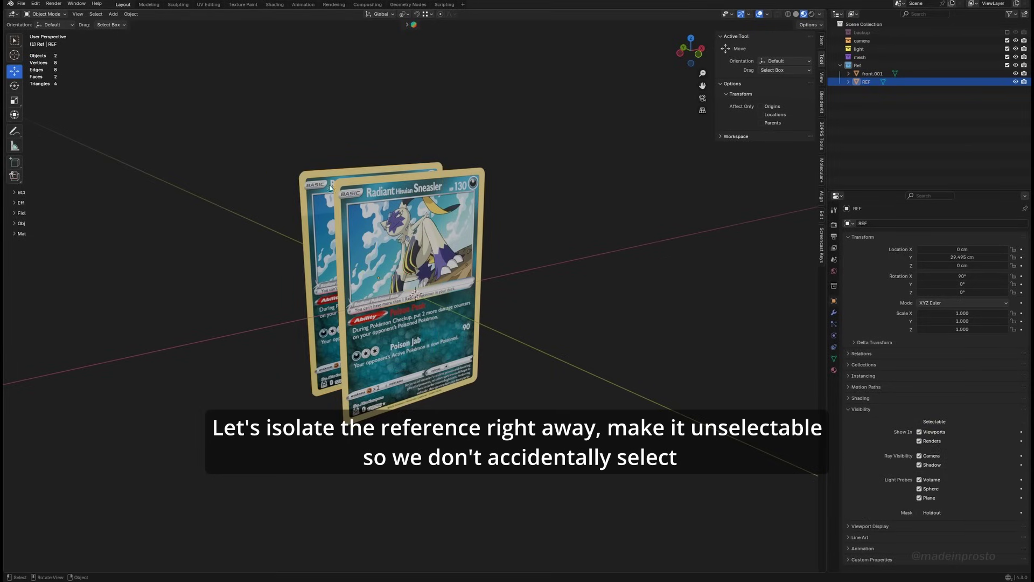
Set the front.001 card to display as Wire while keeping the viewport in Material Preview shading.
click(871, 73)
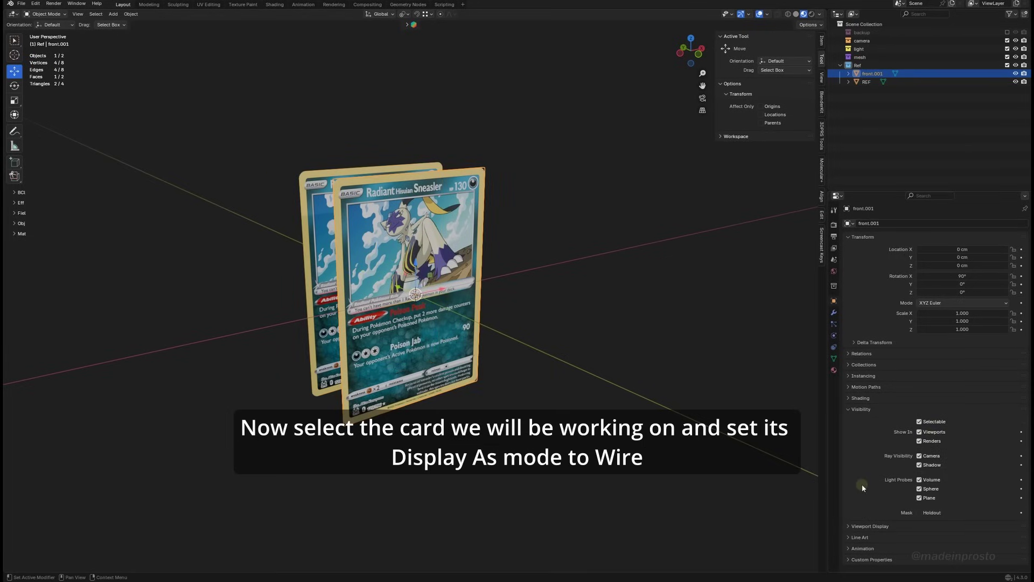
click(849, 526)
scroll(865, 467, down, 5)
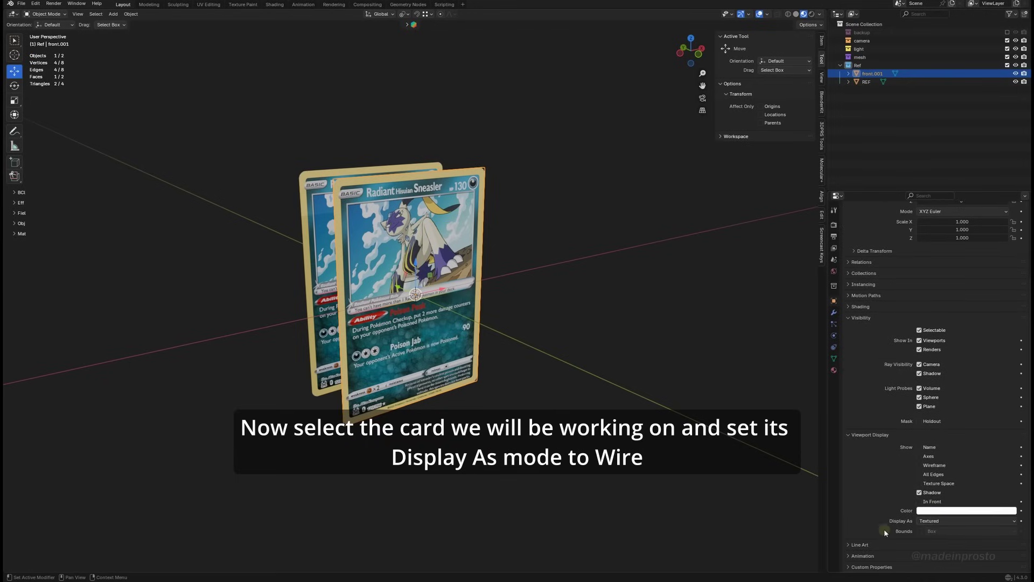
click(936, 521)
click(933, 548)
click(796, 15)
click(942, 521)
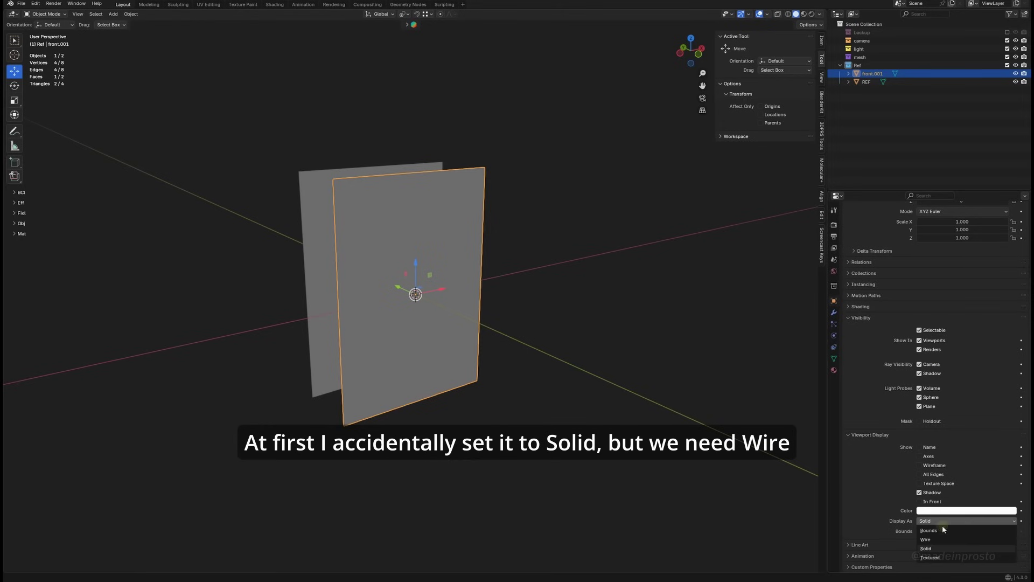
click(932, 539)
click(804, 15)
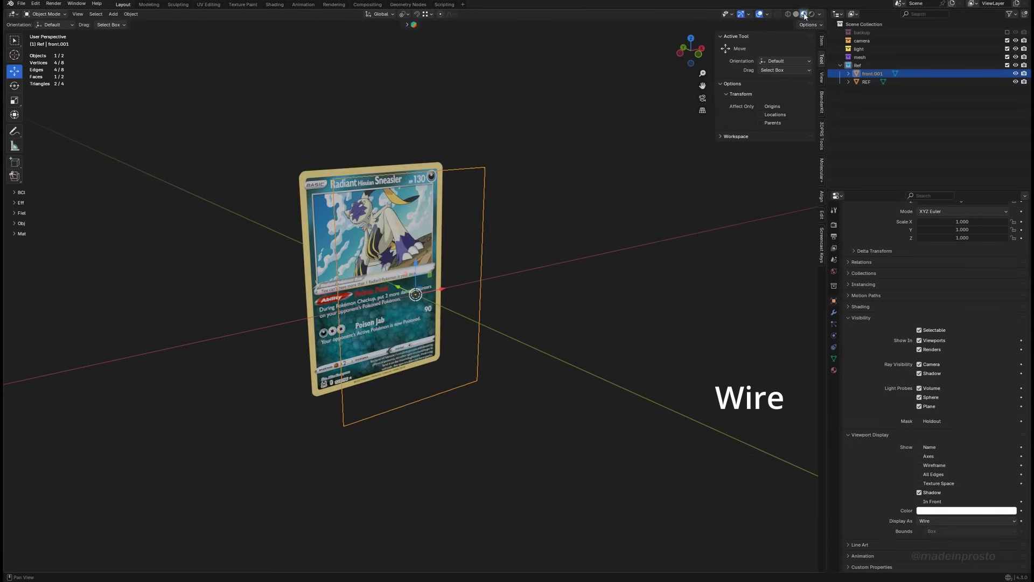
Frame the front.001 card in front orthographic view and enter Edit Mode with vertex selection.
click(616, 316)
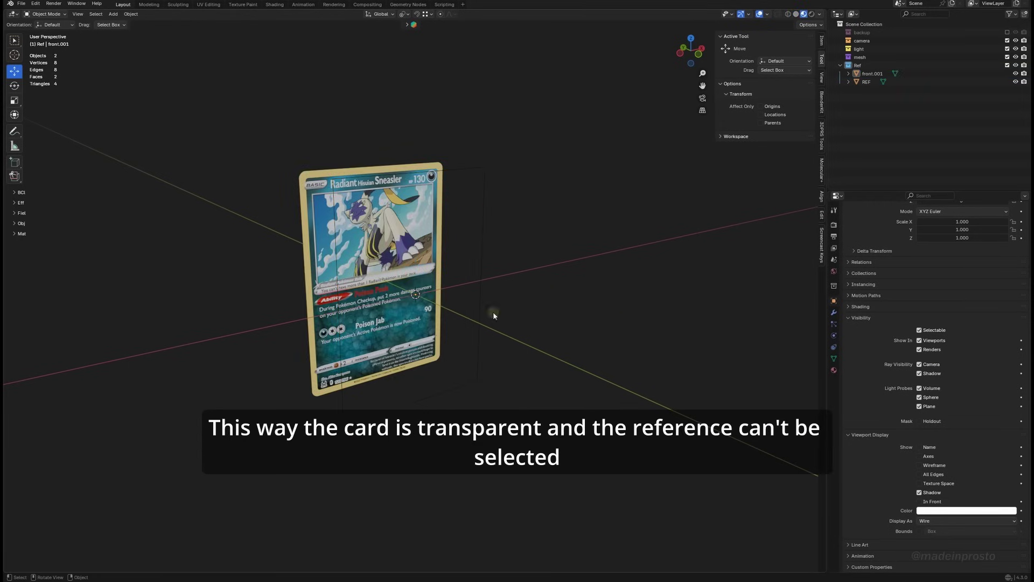
click(483, 210)
key(KP_Decimal)
click(687, 53)
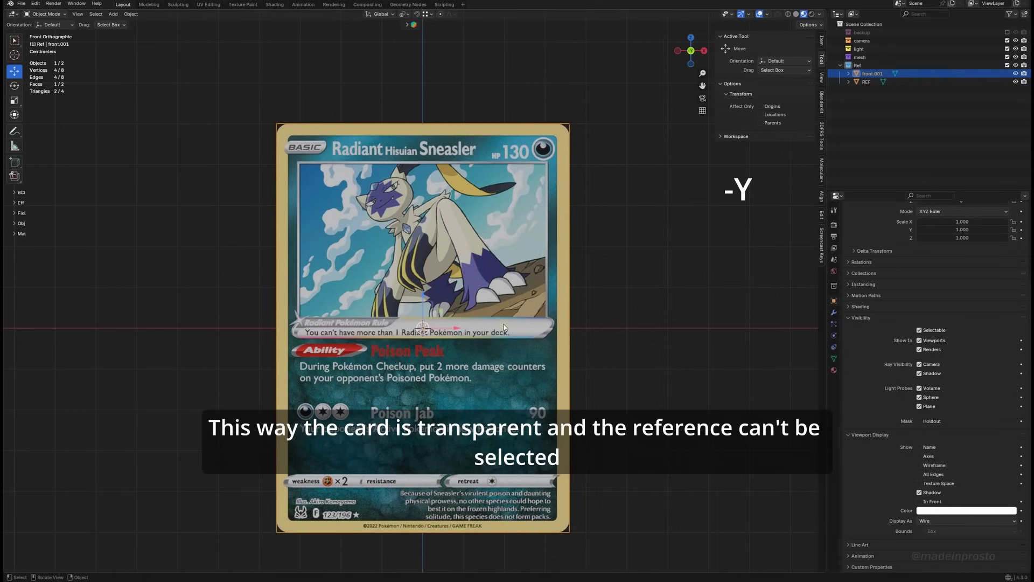
click(631, 248)
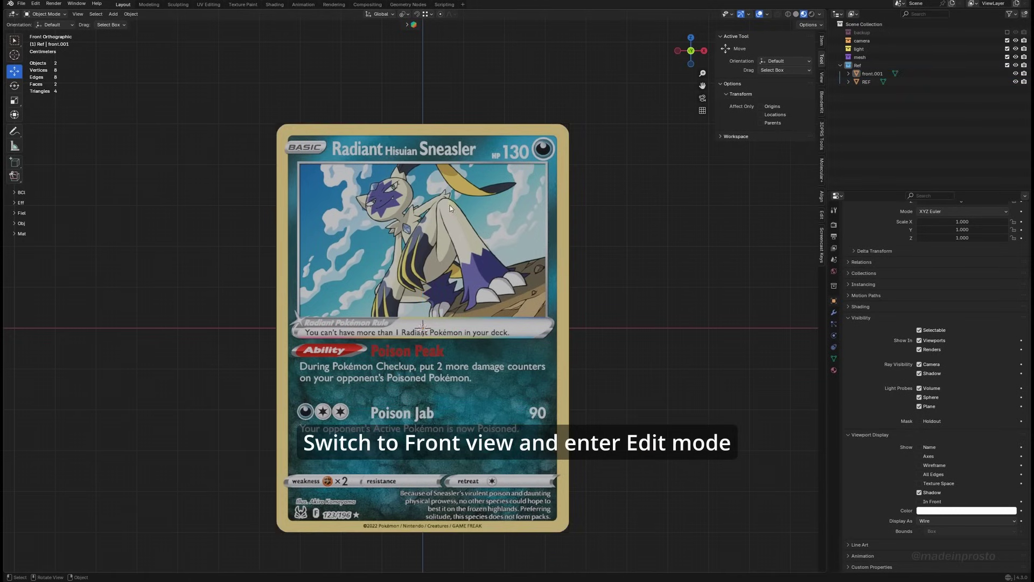
click(871, 73)
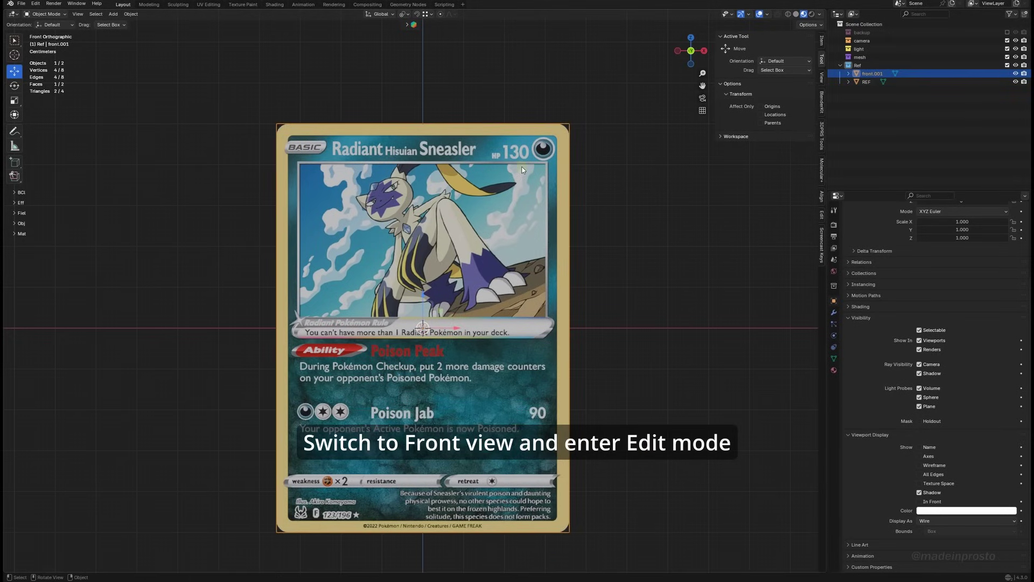
key(Caps_Lock)
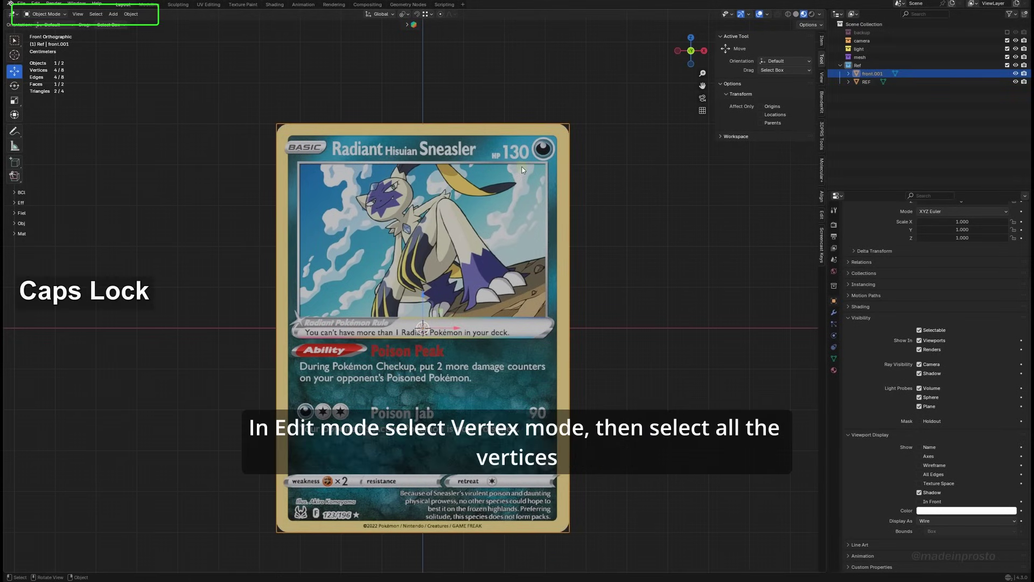
key(Tab)
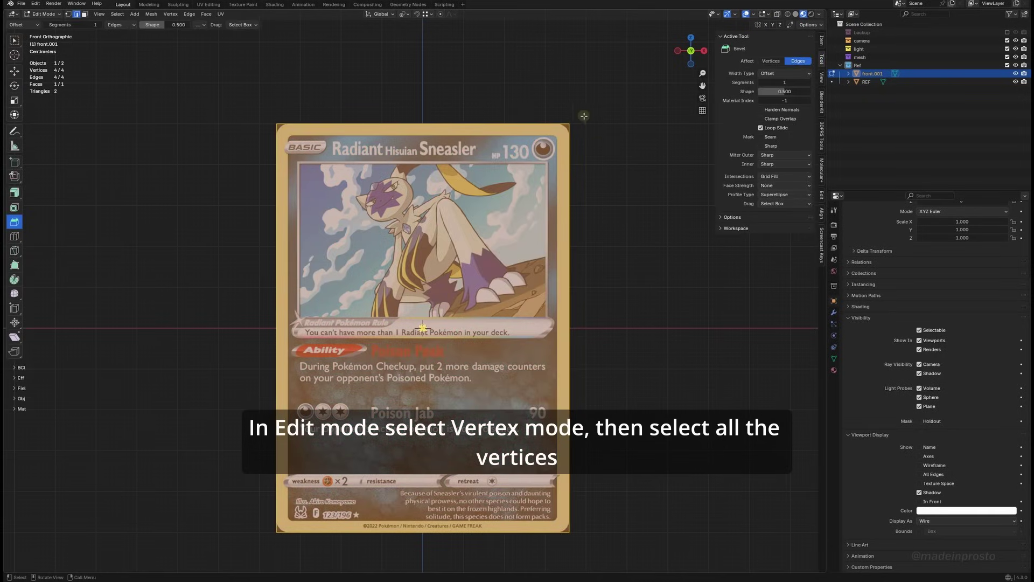
click(68, 14)
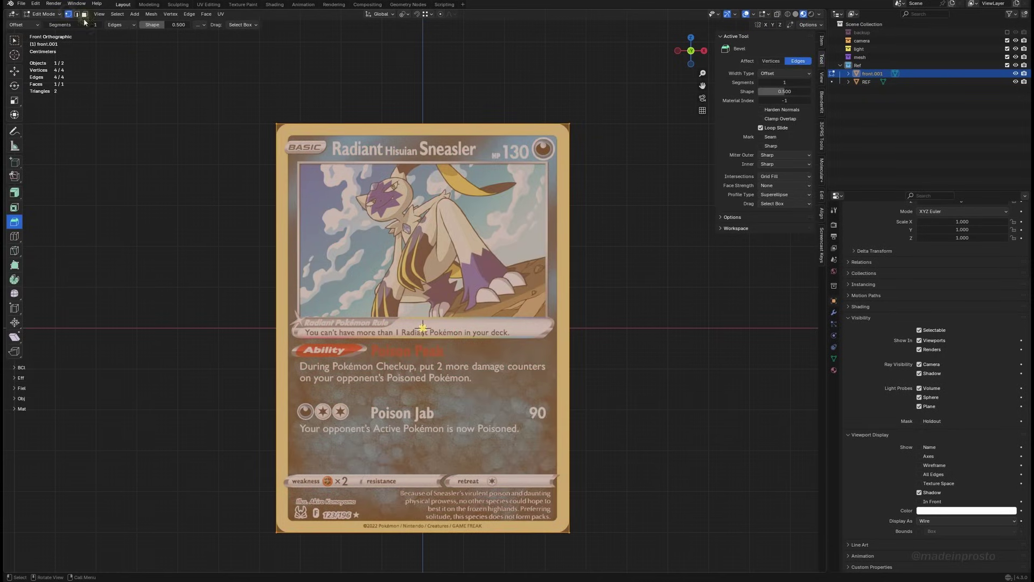
Bevel all four corner vertices of the card with 12 segments and a width of about 3.02 cm to match the reference corners.
drag(210, 83, 614, 579)
key(ctrl+shift+b)
scroll(466, 109, down, 2)
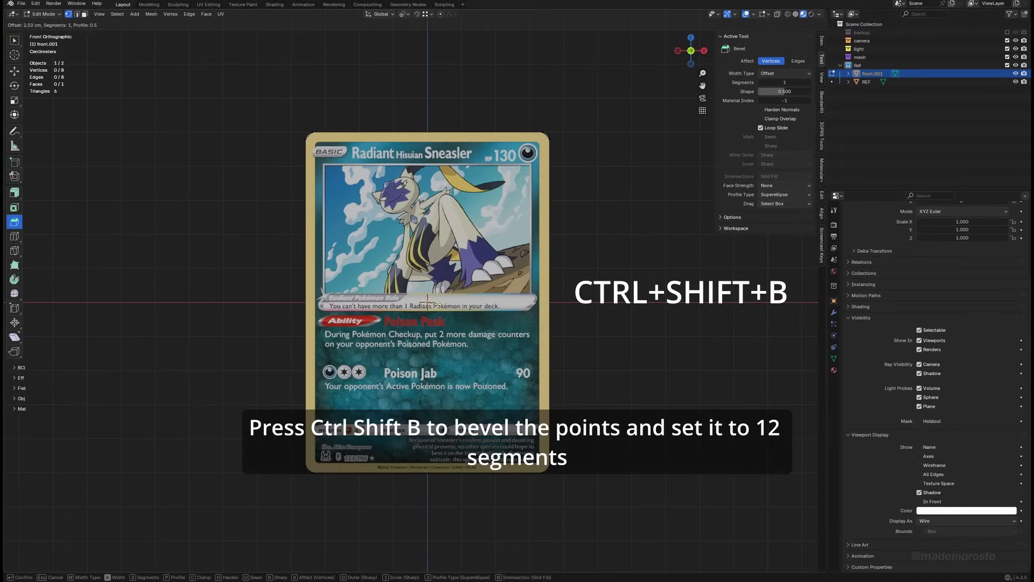
click(570, 185)
scroll(542, 132, up, 4)
scroll(541, 133, up, 4)
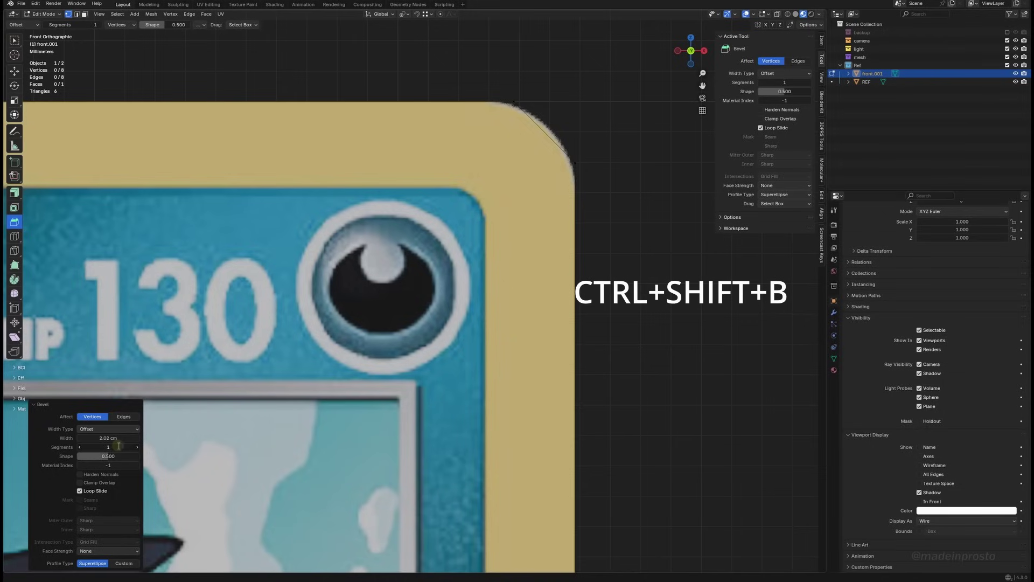
text(2)
key(Return)
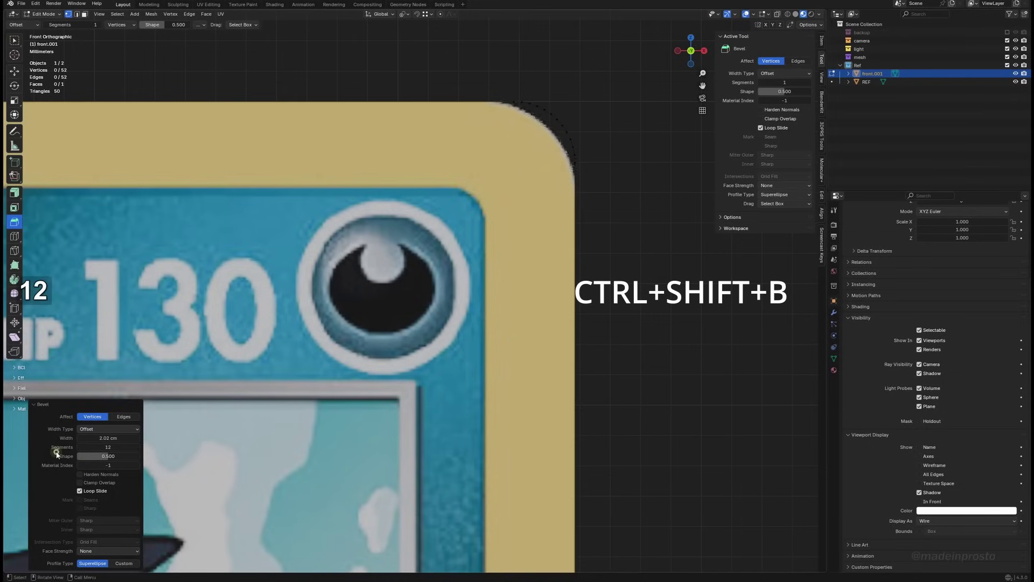
mouse_move(102, 438)
mouse_down()
mouse_move(134, 438)
mouse_move(122, 437)
mouse_up()
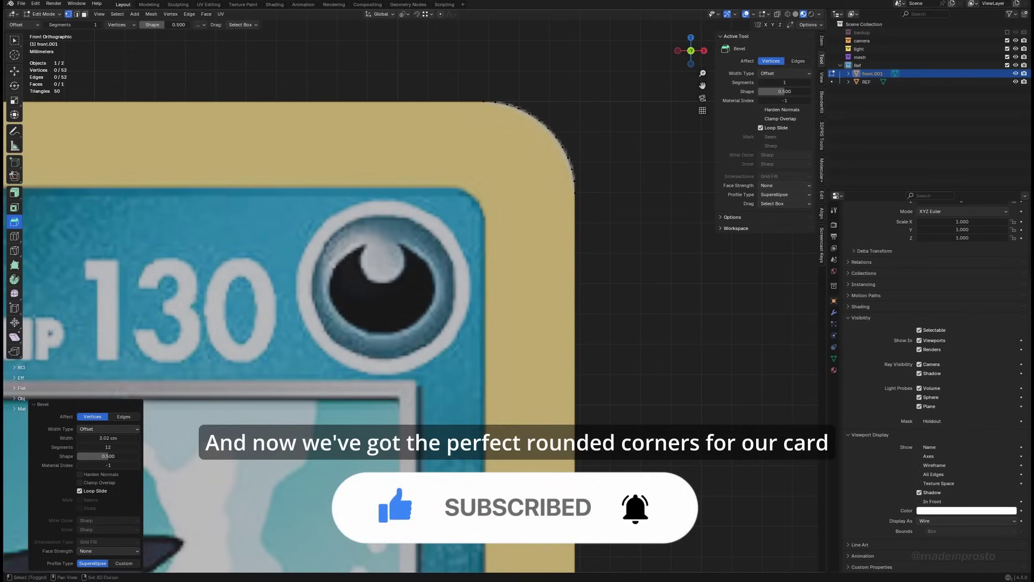
Connect the lower end vertices of the two top corner curves with a horizontal edge across the card.
scroll(462, 383, down, 6)
shift+middle_drag(463, 383, 764, 333)
scroll(180, 249, down, 1)
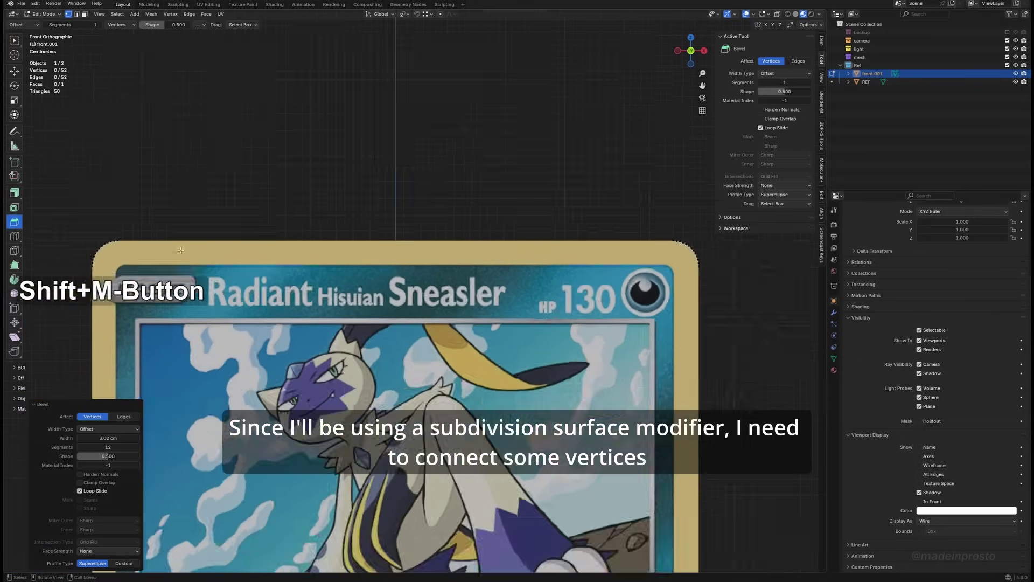
scroll(180, 250, down, 2)
shift+middle_drag(660, 415, 715, 312)
click(715, 313)
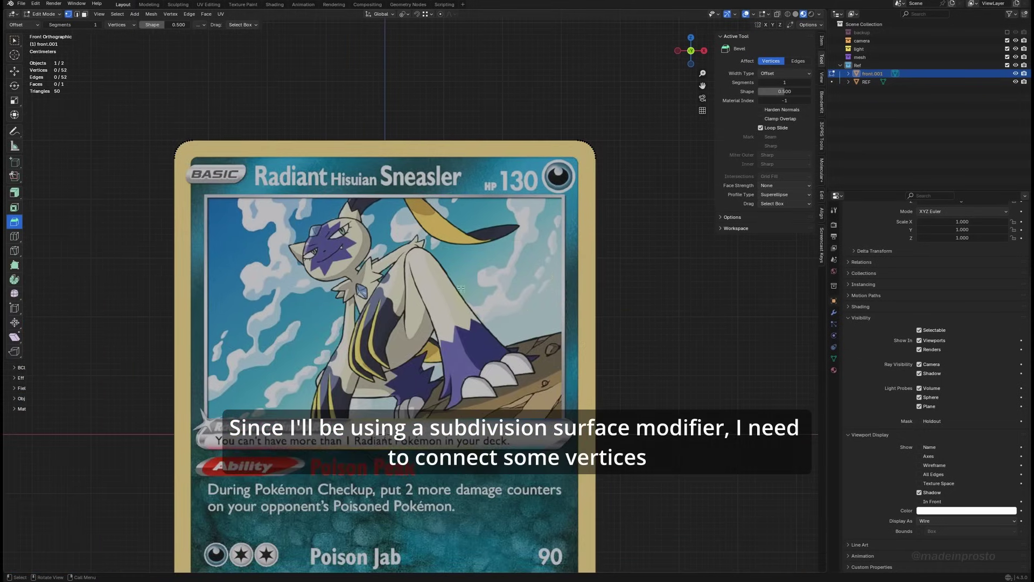
scroll(192, 172, up, 8)
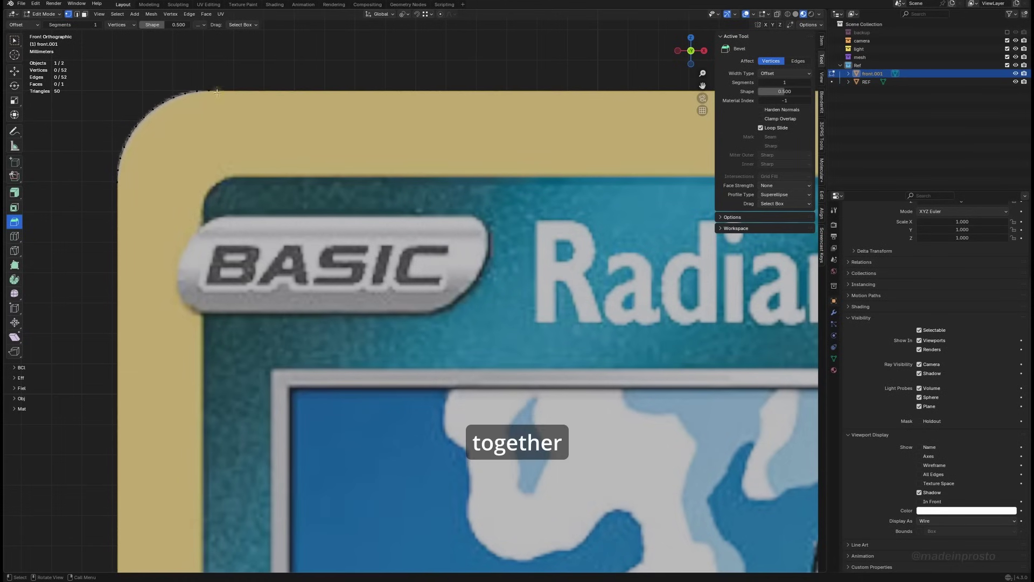
scroll(157, 288, down, 6)
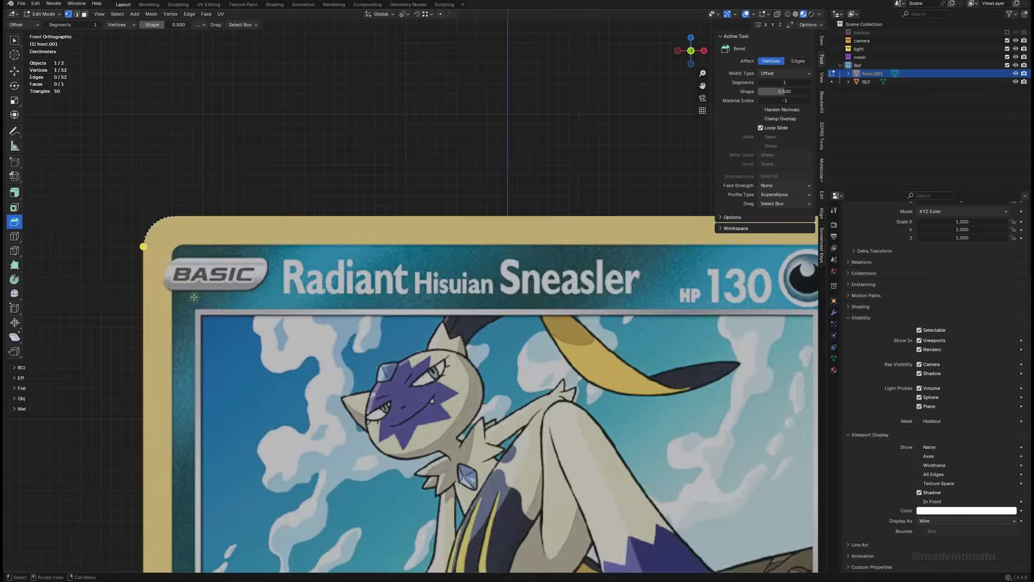
shift+middle_drag(687, 251, 396, 216)
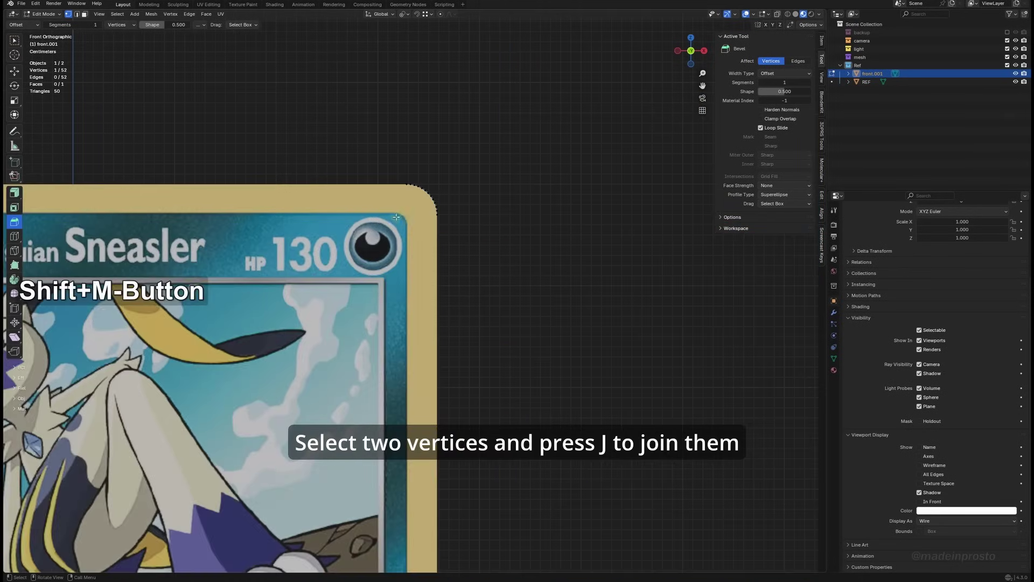
shift+click(433, 213)
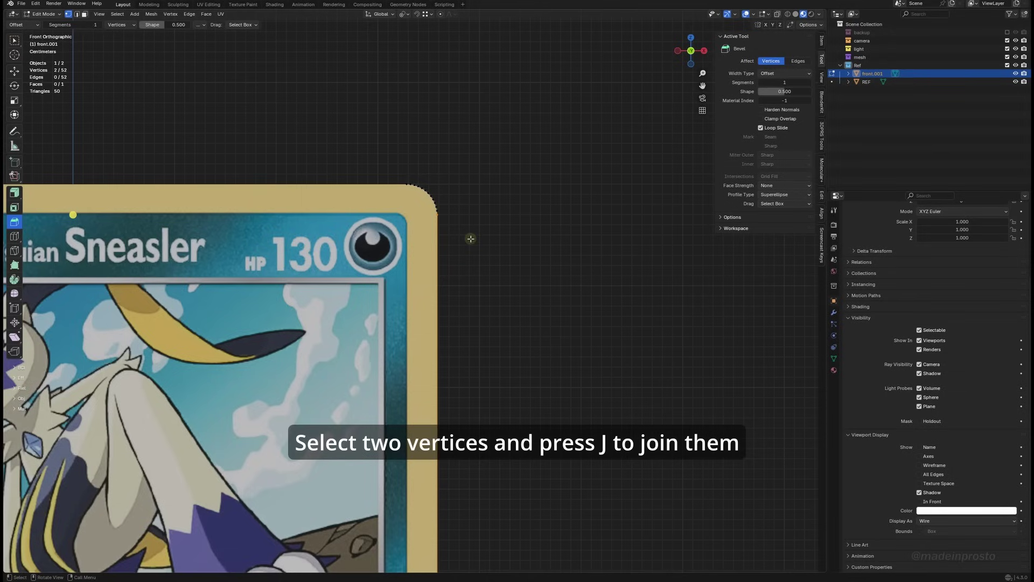
key(j)
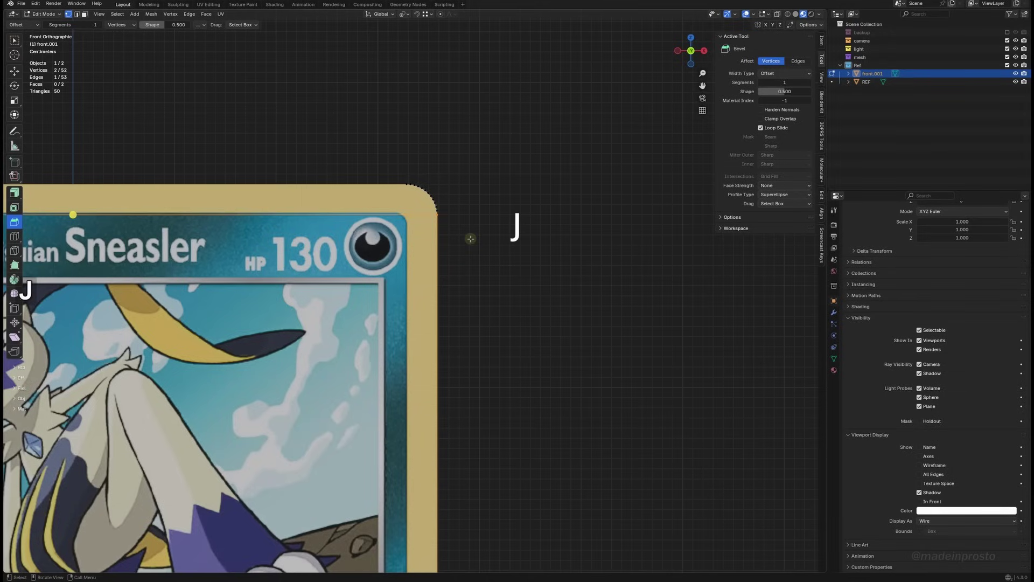
click(469, 239)
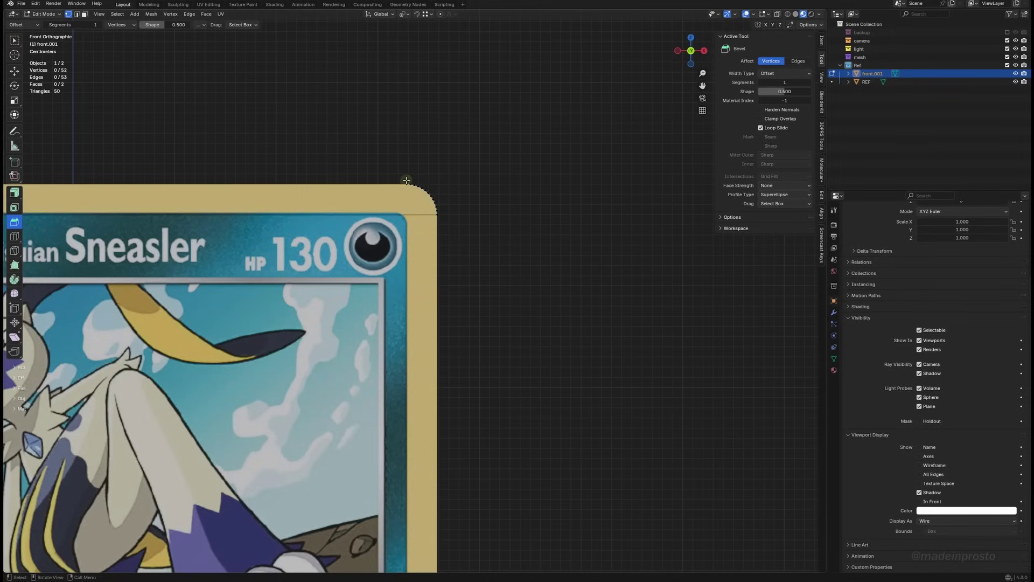
Connect the inner end vertices of the card's top-right and bottom-right corner curves with a vertical edge.
drag(394, 203, 394, 203)
scroll(466, 399, down, 5)
shift+middle_drag(466, 400, 492, 510)
scroll(504, 389, up, 6)
scroll(505, 389, up, 3)
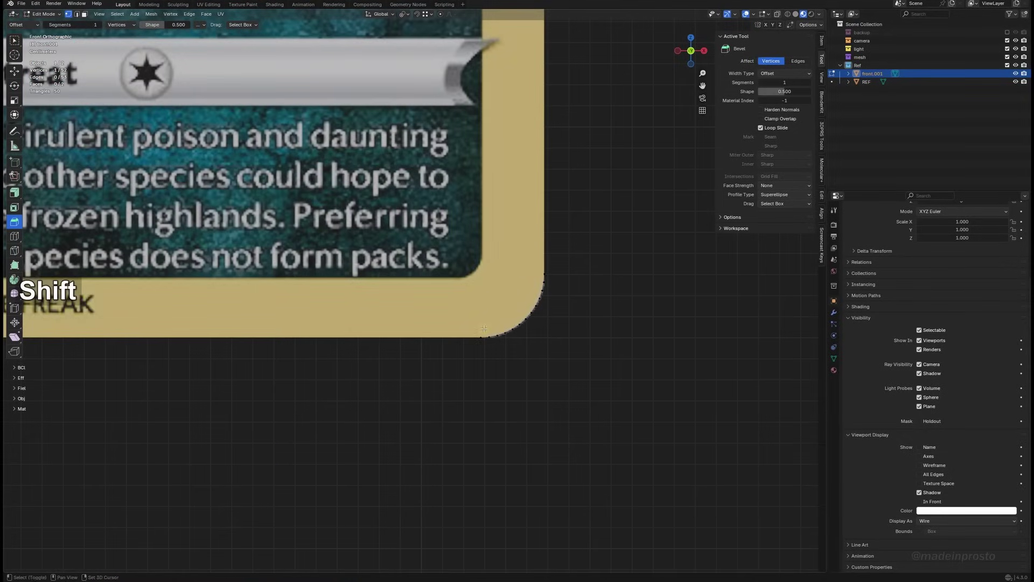
shift+drag(487, 337, 457, 381)
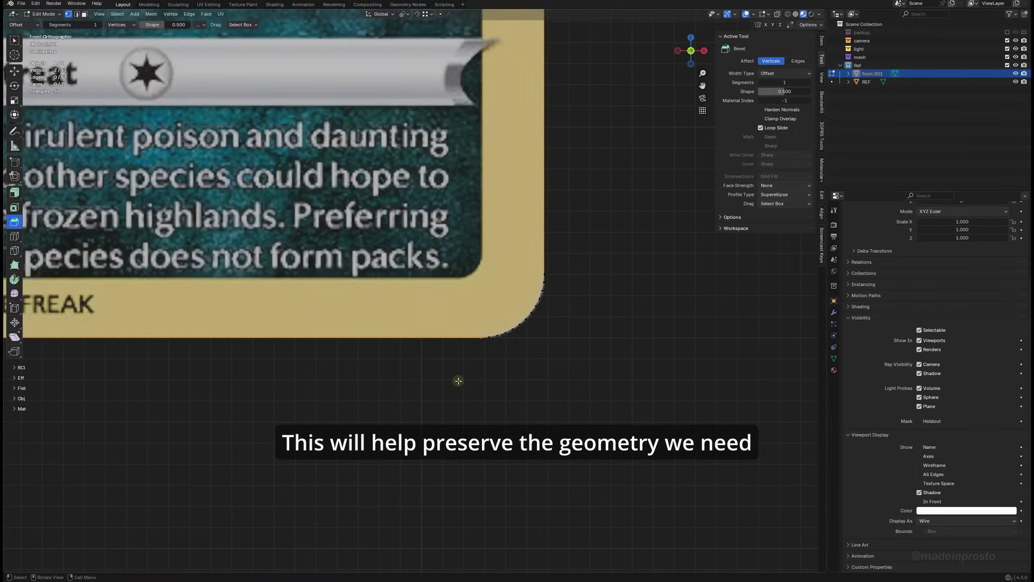
key(j)
Connect the inner end vertices of the card's bottom-left and top-left corner curves with a vertical edge.
scroll(458, 381, down, 4)
shift+middle_drag(429, 399, 668, 424)
shift+middle_drag(198, 418, 331, 447)
scroll(331, 447, up, 2)
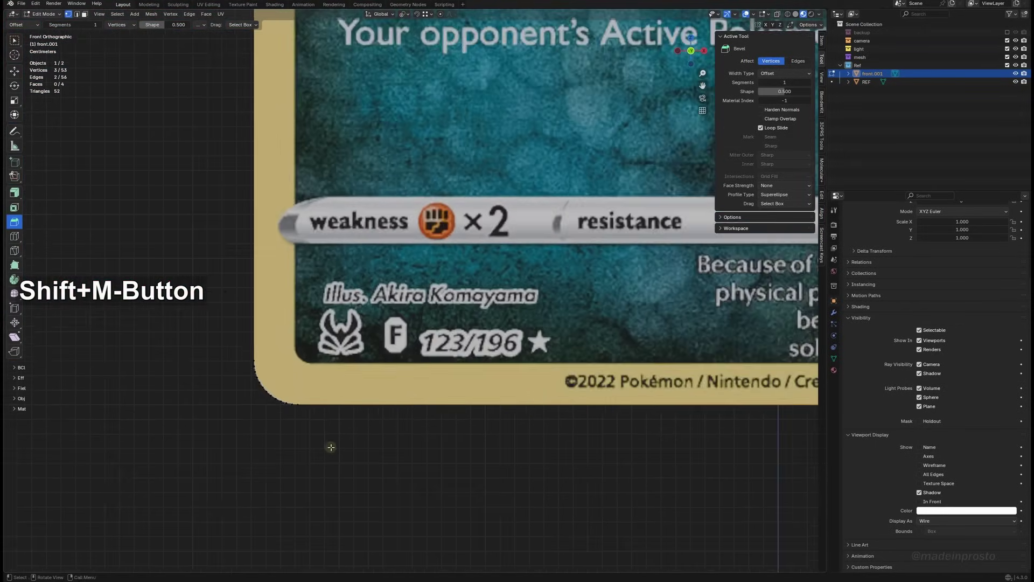
scroll(331, 447, up, 1)
drag(290, 418, 291, 422)
scroll(295, 429, down, 5)
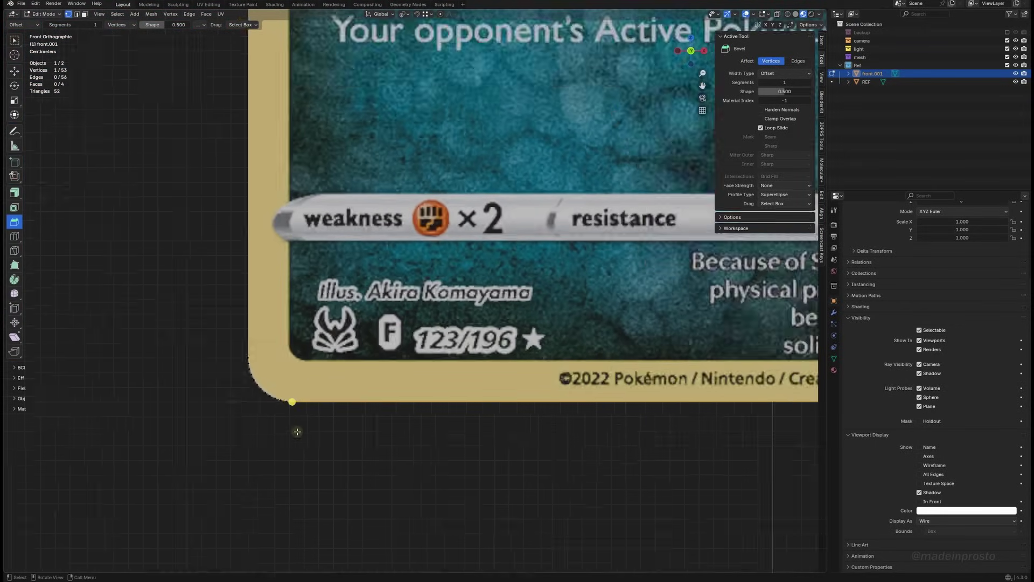
shift+middle_drag(296, 429, 306, 568)
shift+middle_drag(307, 13, 310, 171)
scroll(294, 123, up, 3)
scroll(294, 122, up, 3)
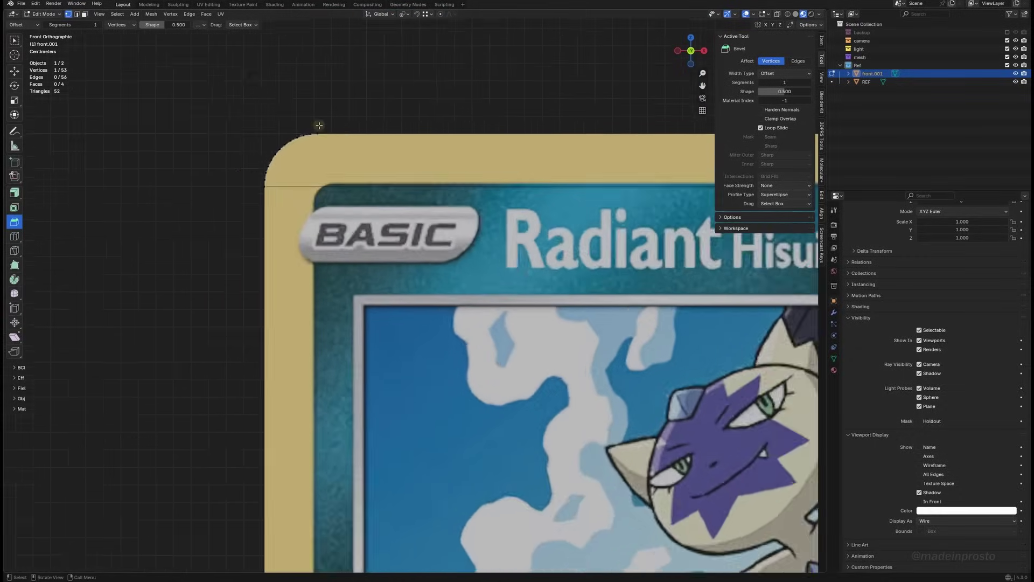
shift+click(323, 121)
key(j)
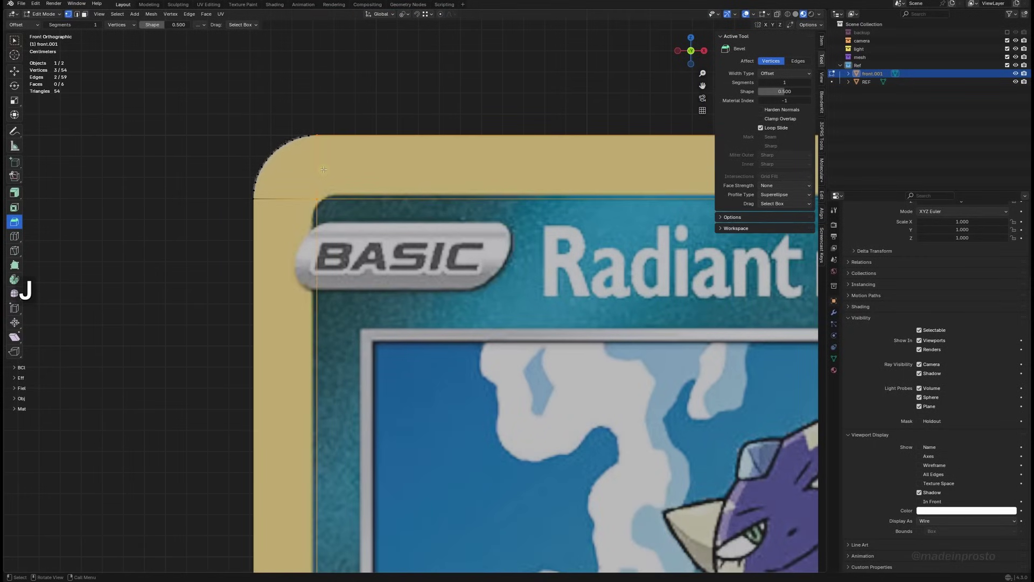
click(228, 280)
Connect the upper end vertices of the two bottom corner curves with a horizontal edge across the card.
scroll(230, 279, down, 7)
shift+middle_drag(240, 272, 219, 12)
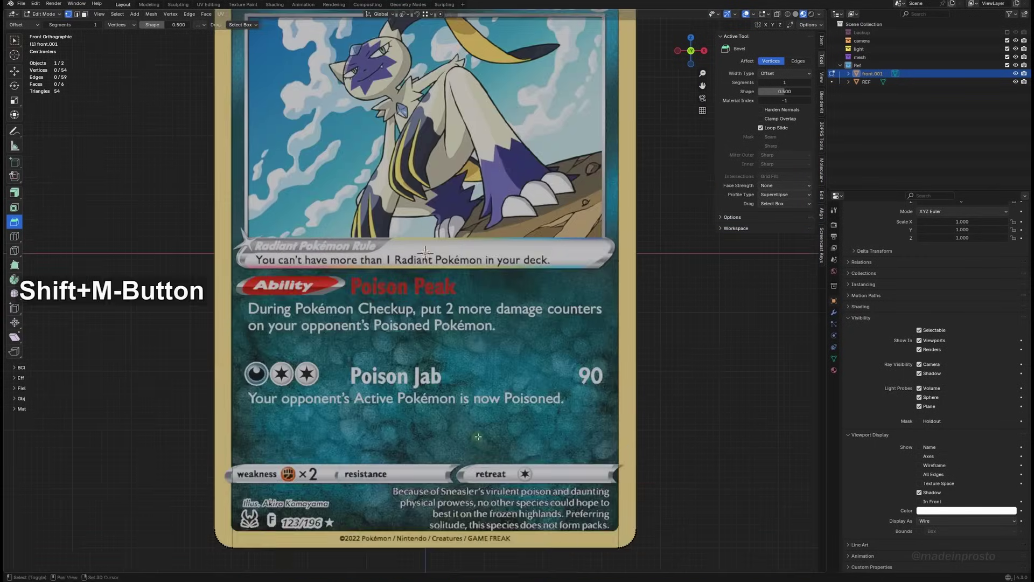
shift+middle_drag(219, 556, 274, 444)
scroll(274, 431, up, 5)
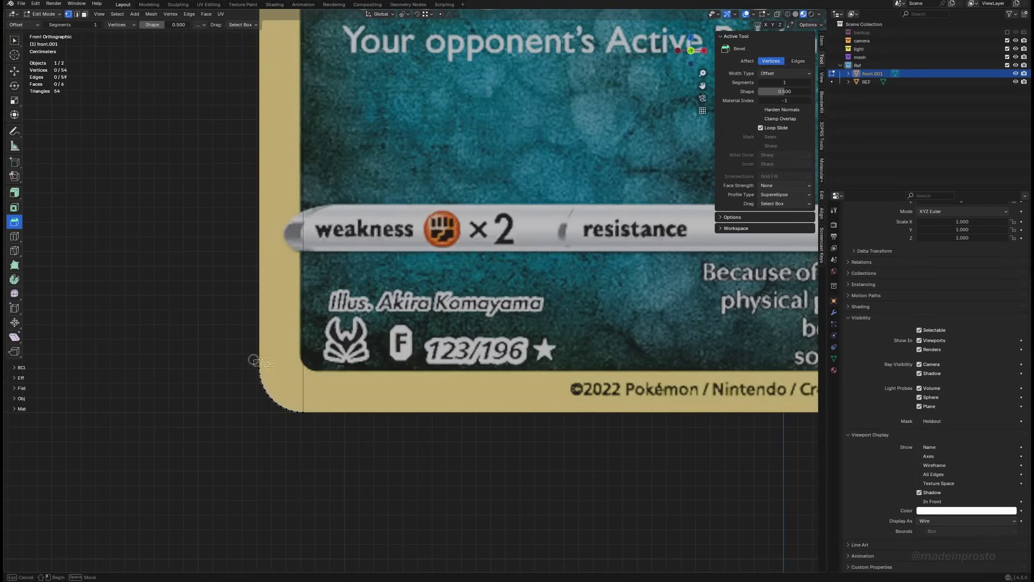
drag(269, 365, 275, 368)
scroll(340, 387, down, 4)
shift+middle_drag(340, 387, 526, 376)
scroll(526, 377, up, 2)
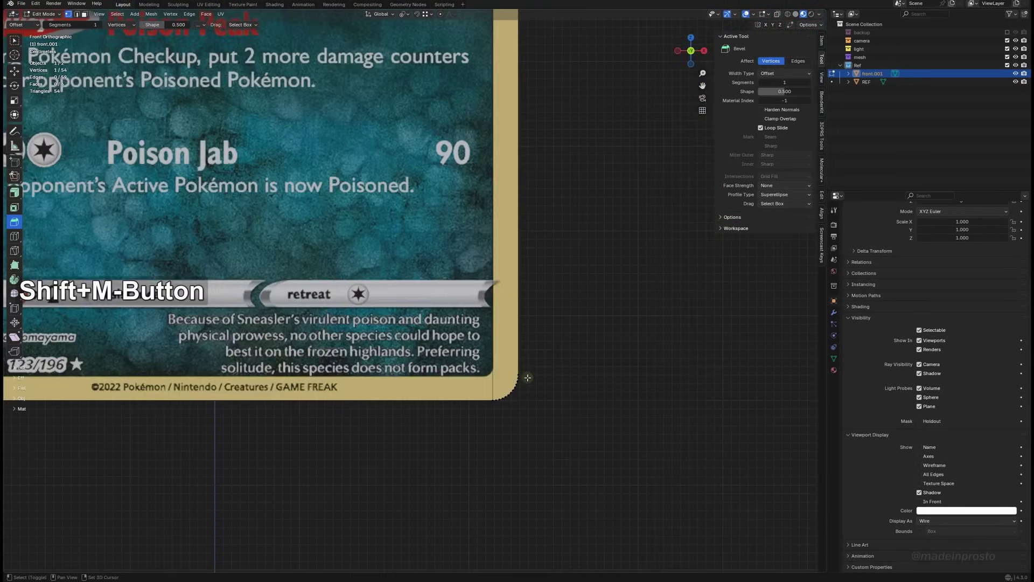
drag(519, 368, 513, 375)
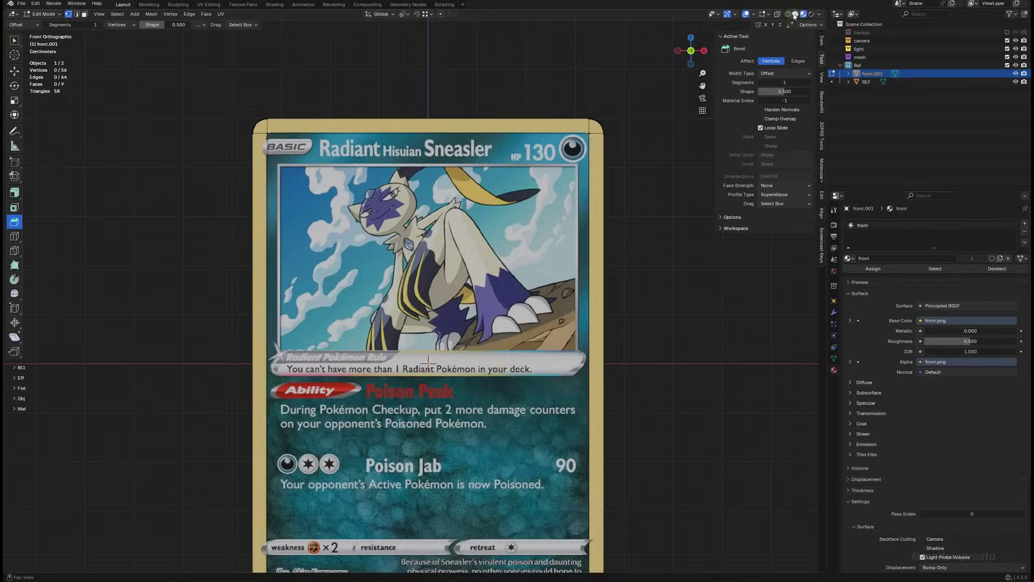
Hide the REF card in the viewport and set the front.001 card to display as Textured.
click(796, 14)
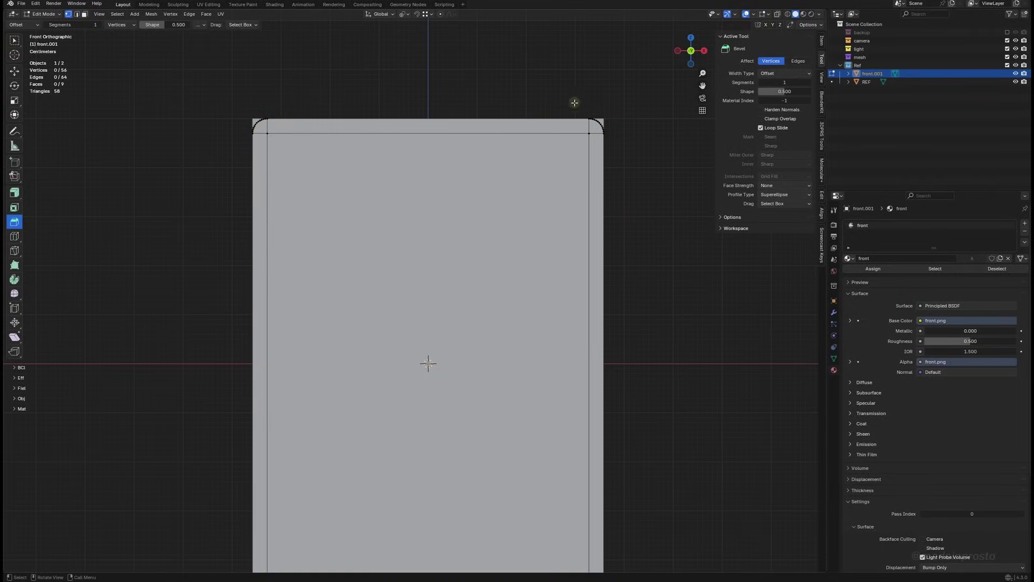
scroll(574, 102, up, 5)
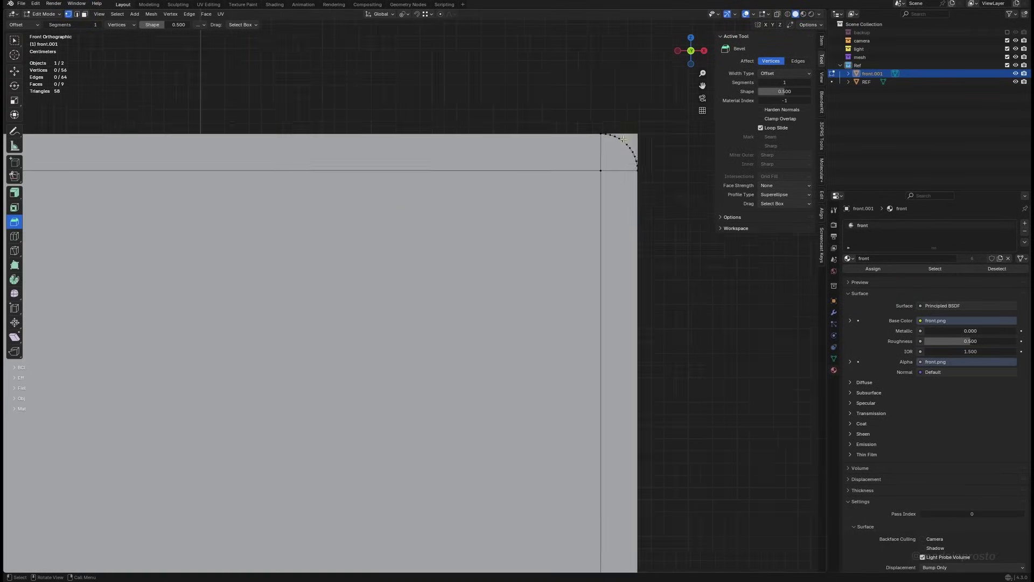
click(1016, 82)
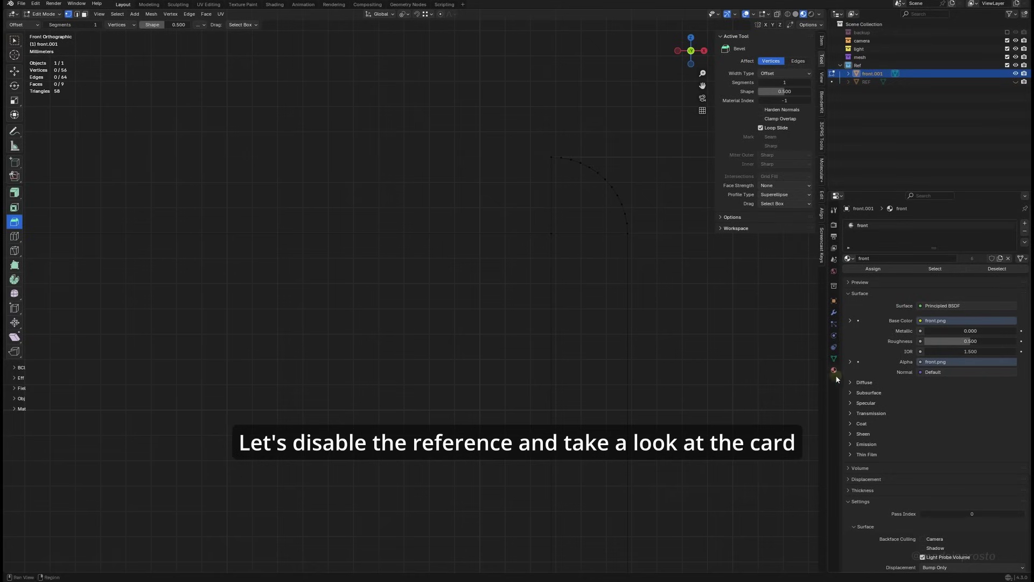
click(833, 301)
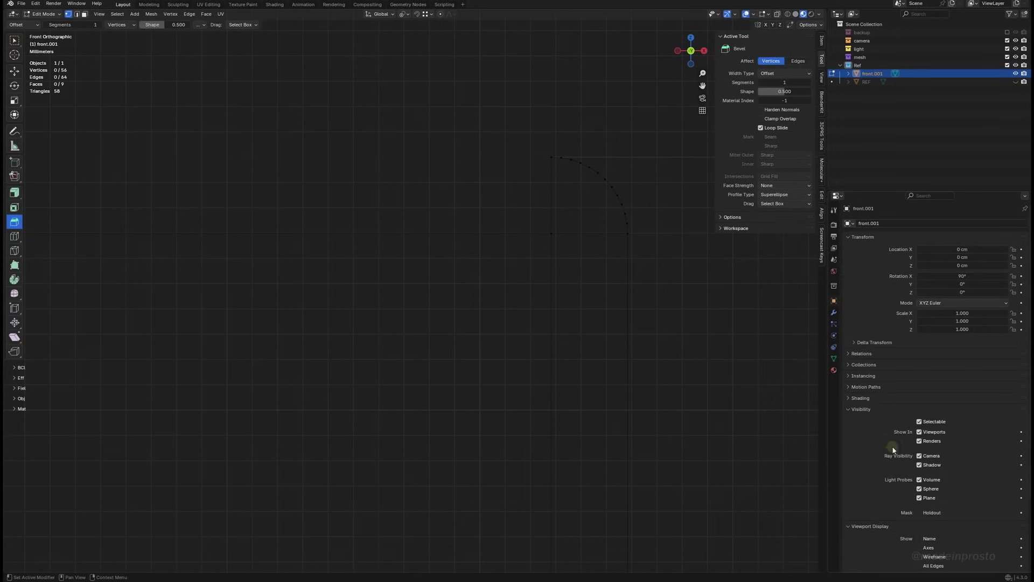
scroll(893, 448, down, 4)
click(934, 532)
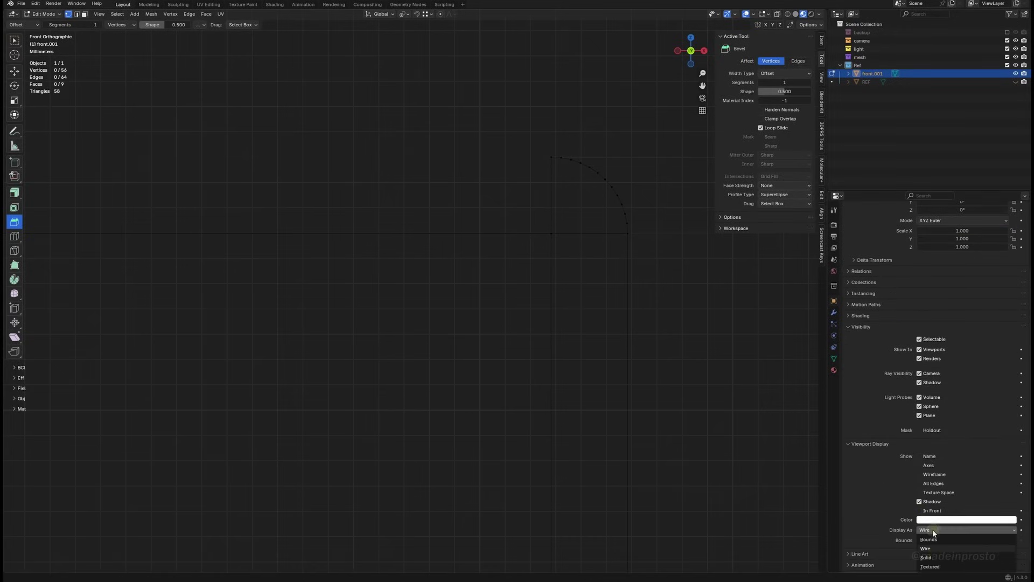
click(929, 566)
scroll(567, 158, down, 10)
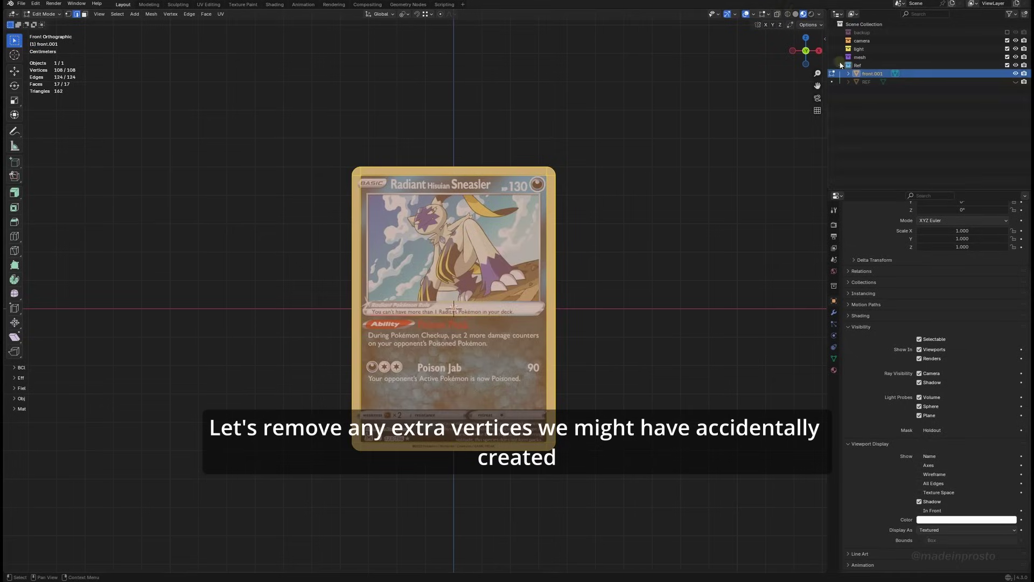
Select all of the card's geometry in Solid shading and merge its duplicate vertices by distance.
click(795, 14)
drag(280, 93, 652, 519)
key(a)
key(m)
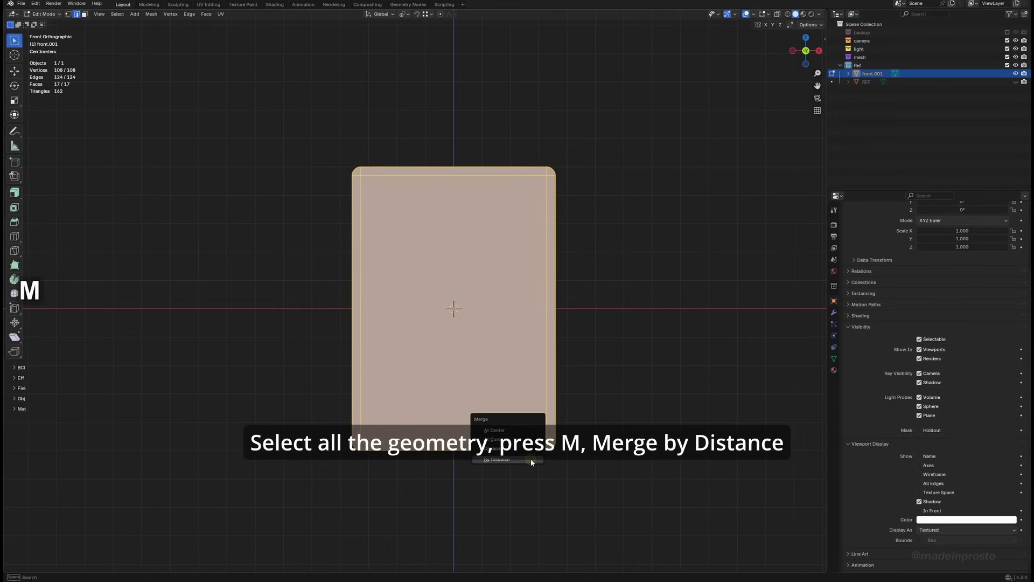
click(499, 459)
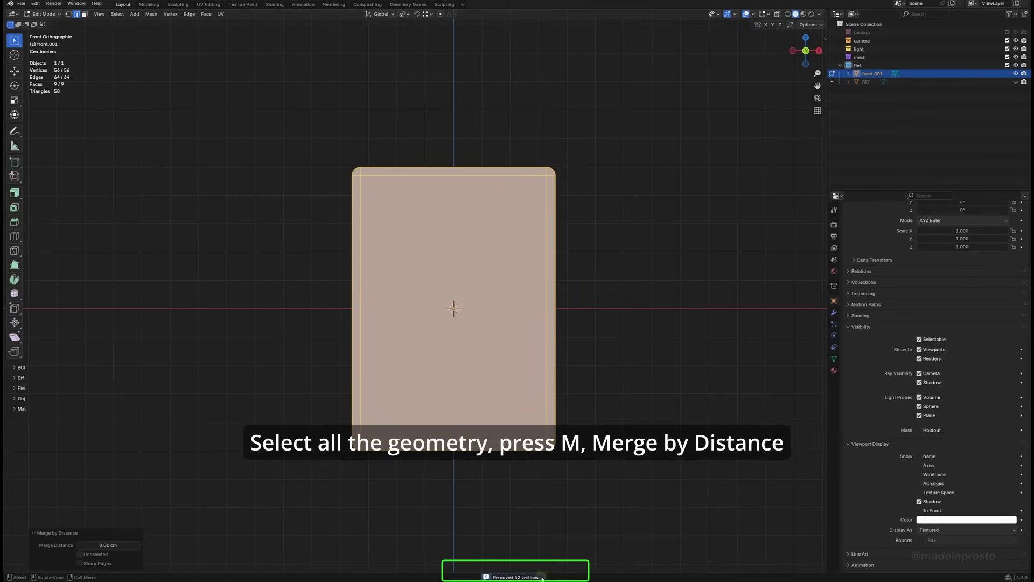
key(alt+a)
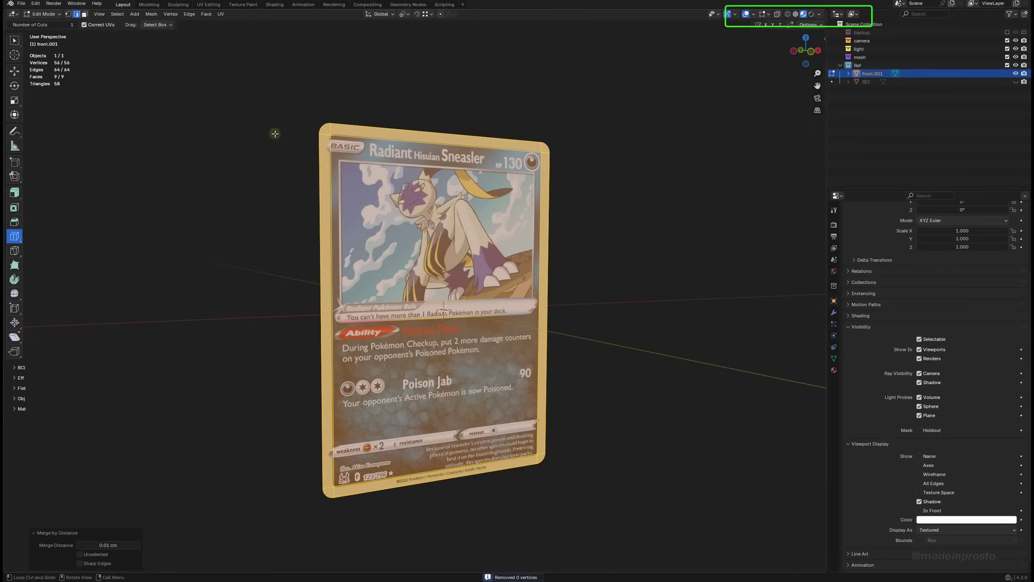
Inset all the card's faces by about 0.36 cm to add an extra edge around its outline, and clear the selection.
key(i)
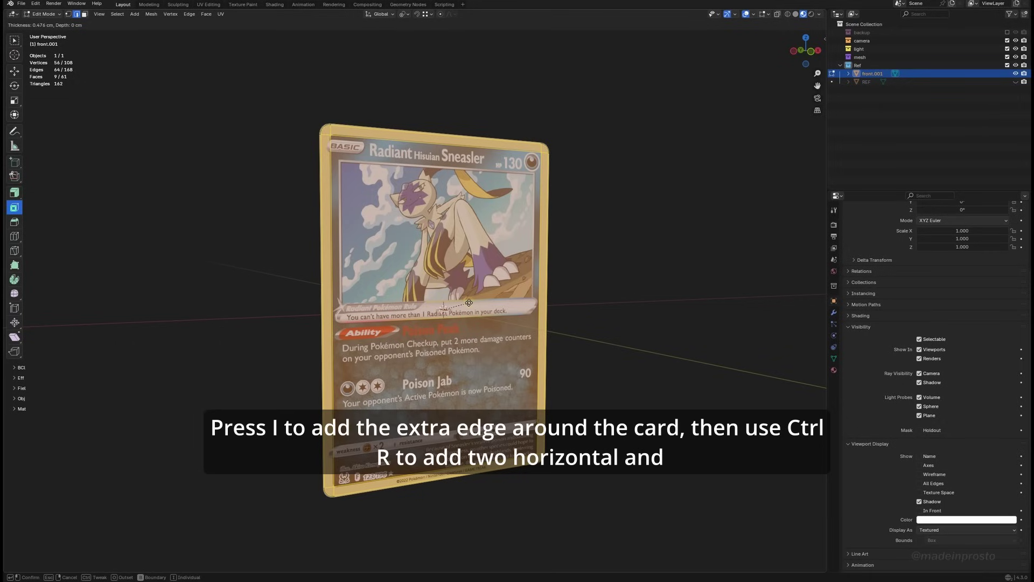
click(469, 302)
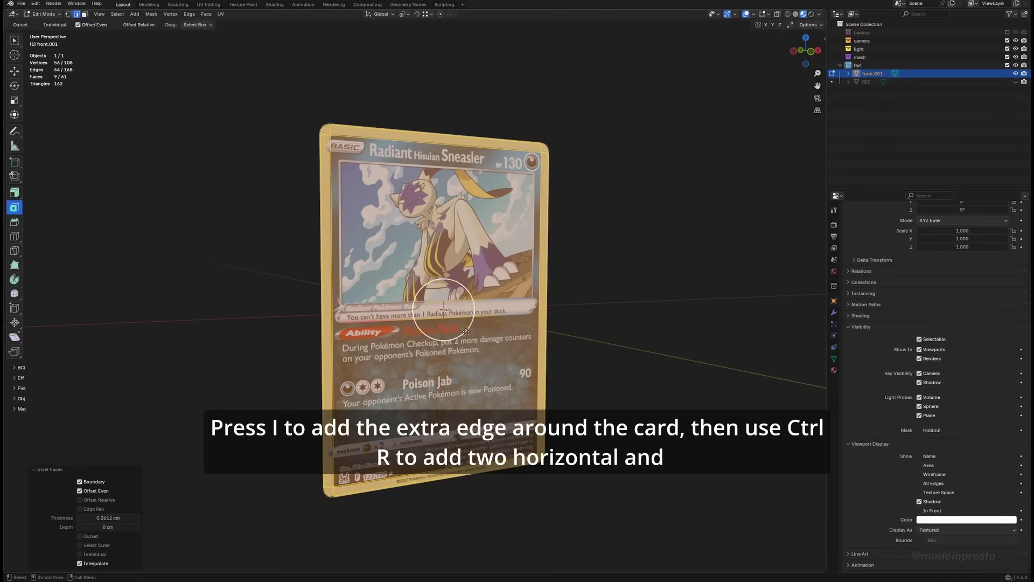
scroll(324, 135, up, 8)
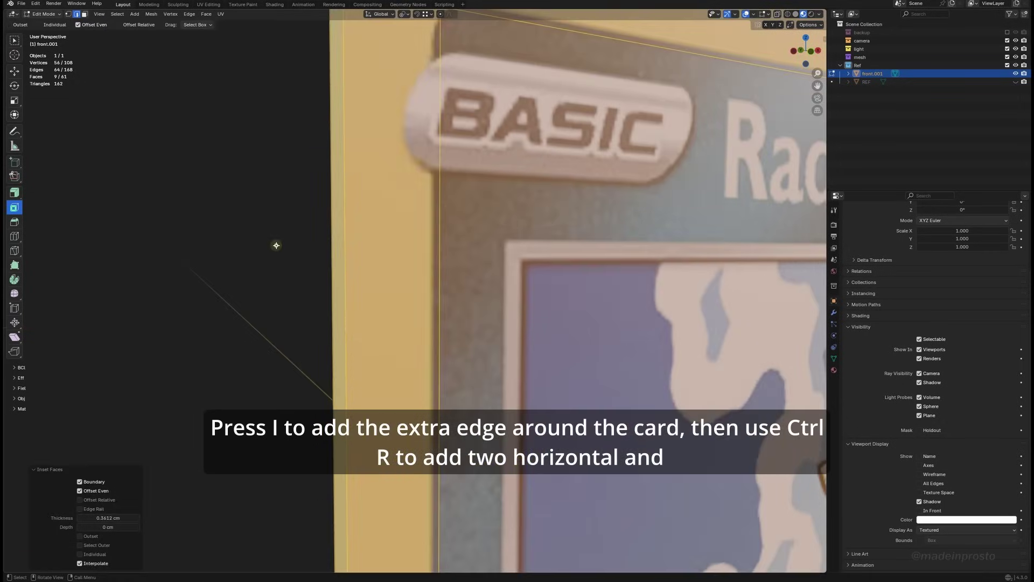
click(276, 245)
scroll(276, 246, down, 8)
middle_drag(345, 258, 393, 278)
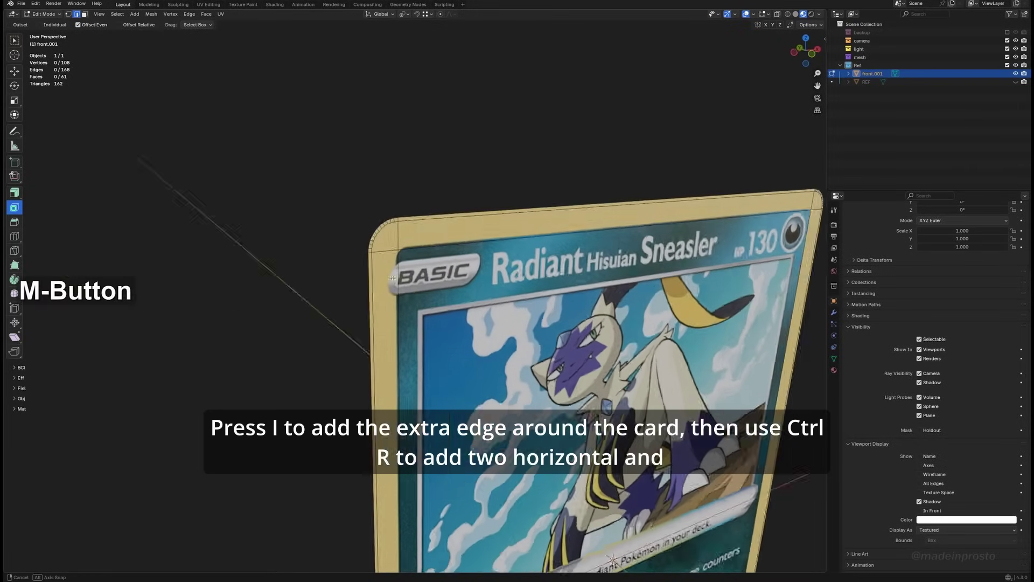
Add two evenly spaced vertical edge loops across the card without sliding them, and clear the selection.
scroll(392, 278, down, 4)
shift+middle_drag(394, 412, 603, 338)
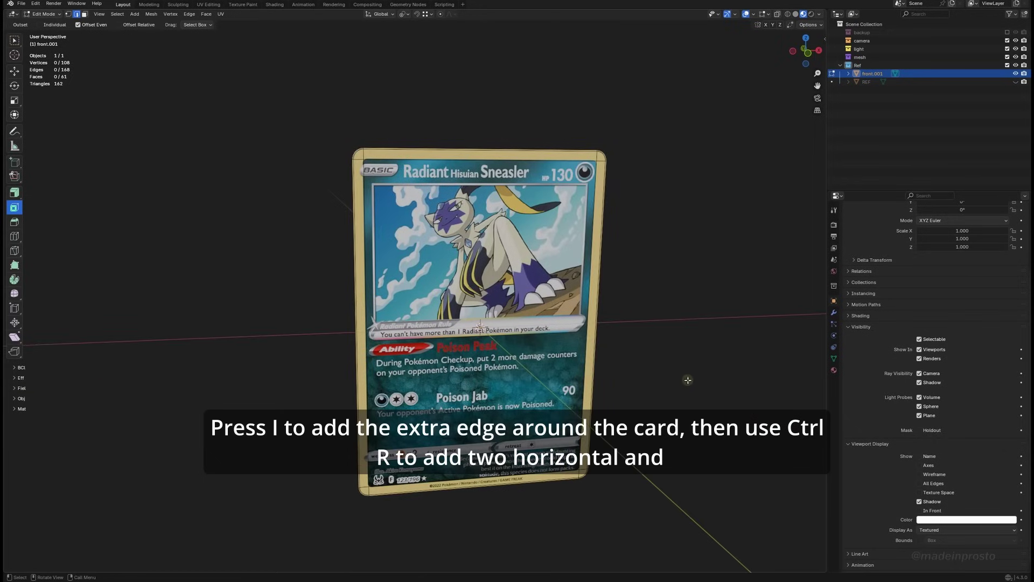
middle_drag(687, 379, 533, 472)
key(ctrl+r)
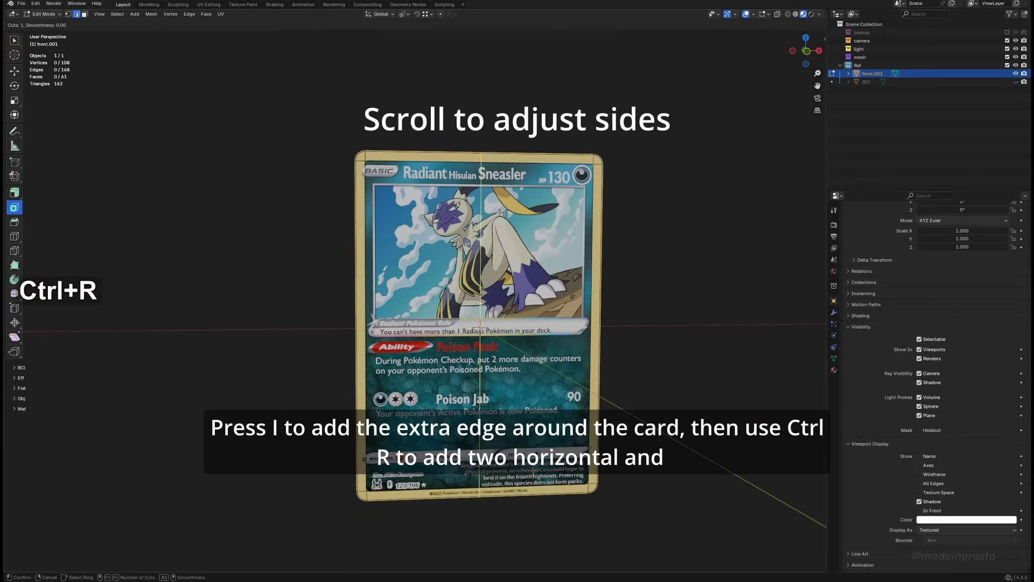
scroll(533, 471, up, 1)
click(535, 471)
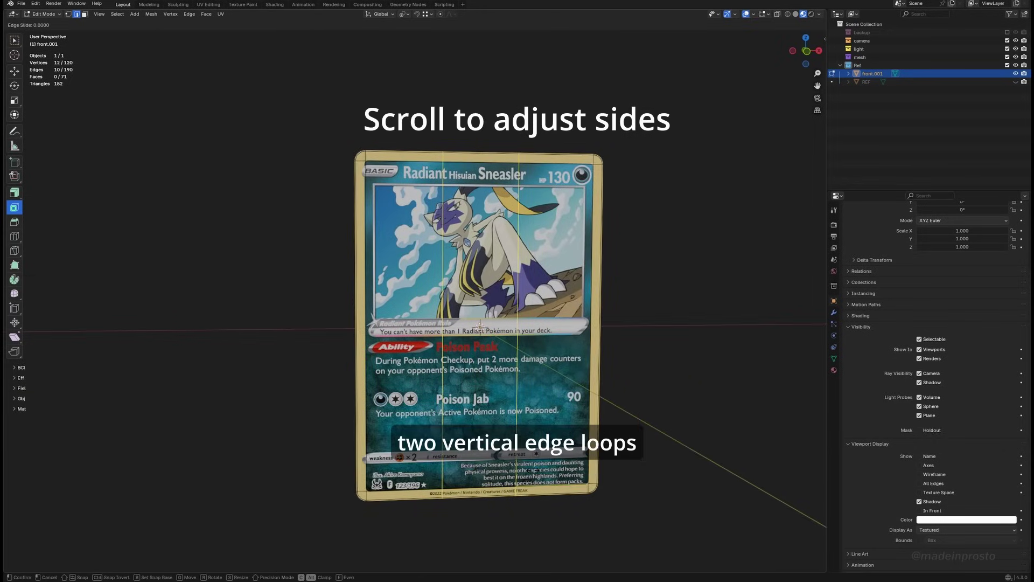
right_click(535, 470)
click(703, 371)
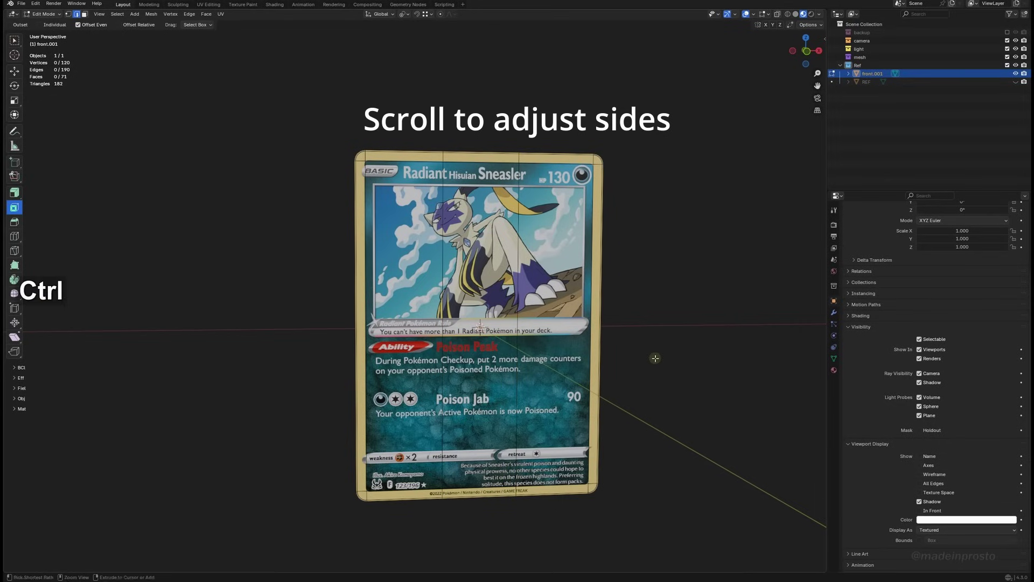
Add two evenly spaced horizontal edge loops across the card without sliding them, and clear the selection.
key(ctrl+r)
scroll(503, 311, up, 1)
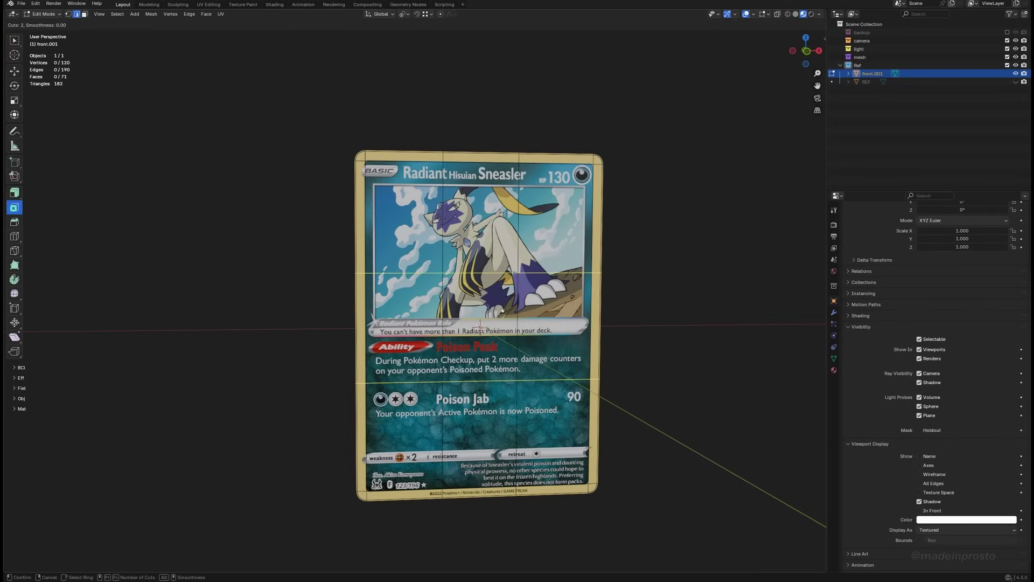
click(503, 311)
right_click(502, 312)
click(647, 321)
Examine the card's edge layout from several angles in Solid shading, and return to Material Preview shading.
middle_drag(428, 341, 538, 259)
click(796, 14)
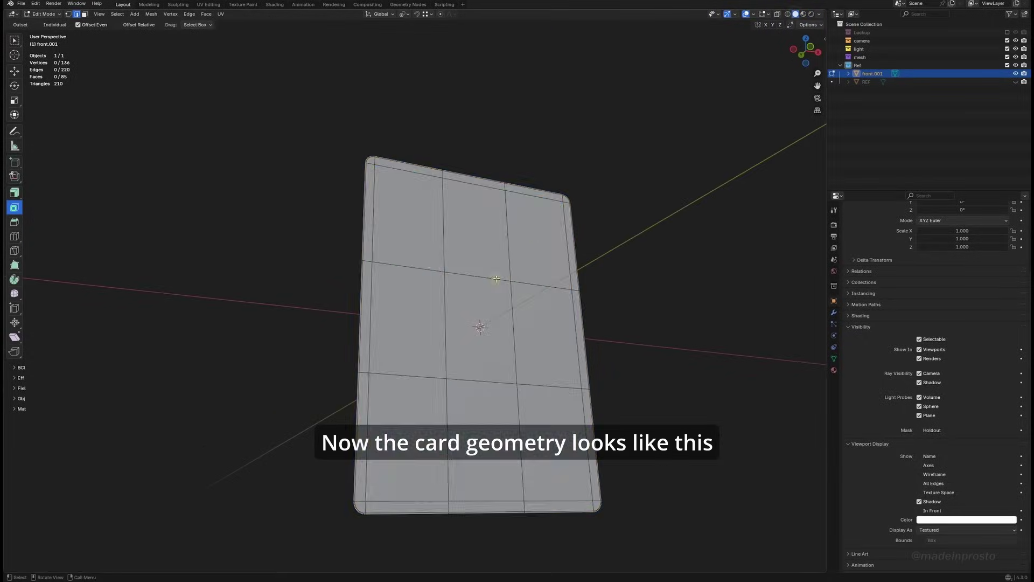
mouse_move(484, 323)
middle_down()
mouse_move(377, 301)
mouse_move(302, 341)
mouse_move(461, 404)
mouse_move(316, 155)
middle_up()
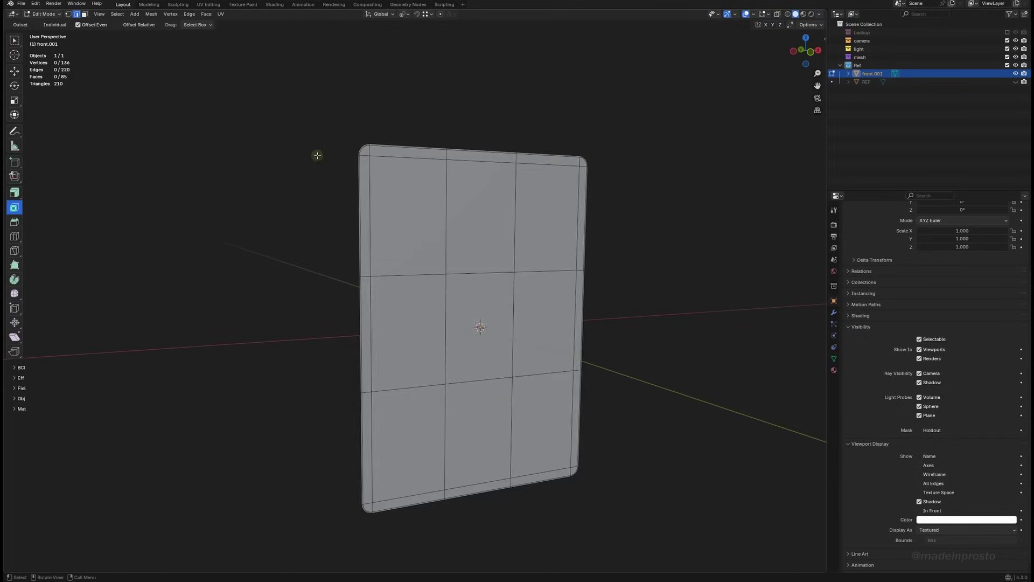
scroll(363, 139, up, 3)
scroll(374, 151, down, 4)
mouse_move(553, 257)
middle_down()
mouse_move(752, 266)
mouse_move(807, 248)
middle_up()
click(803, 14)
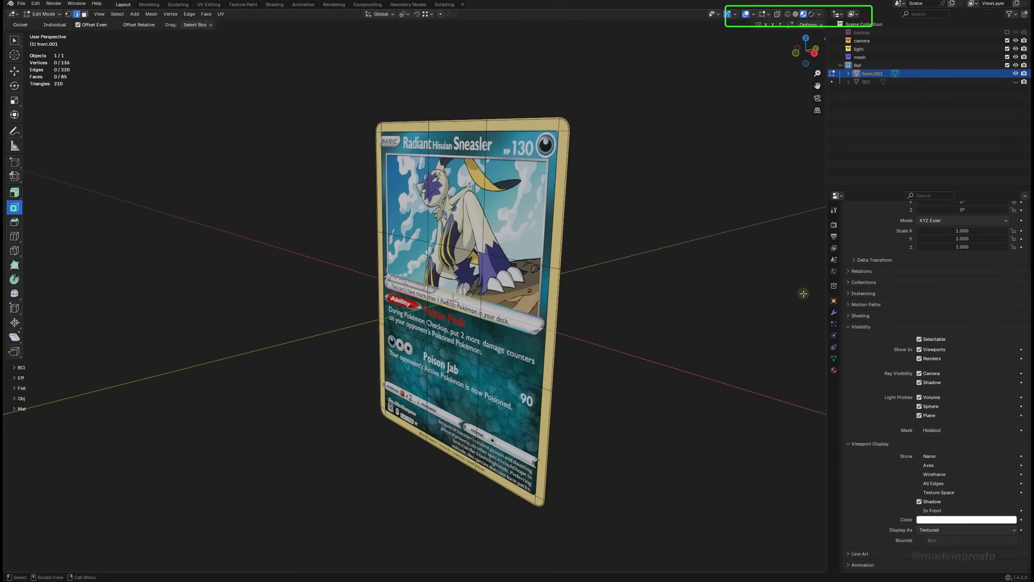
Add a Solidify modifier to the card and set its thickness to 0.6 cm.
click(834, 313)
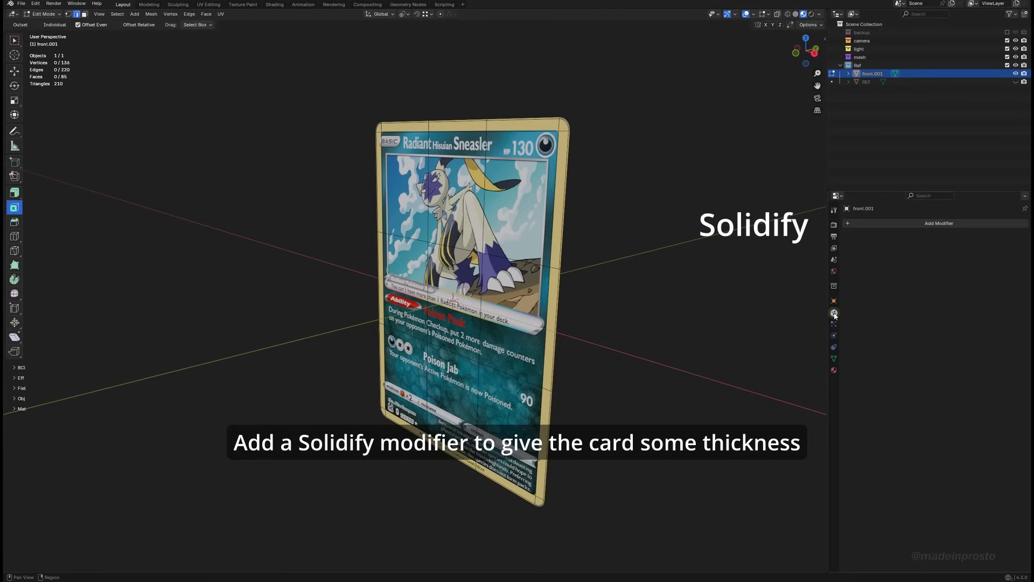
click(927, 223)
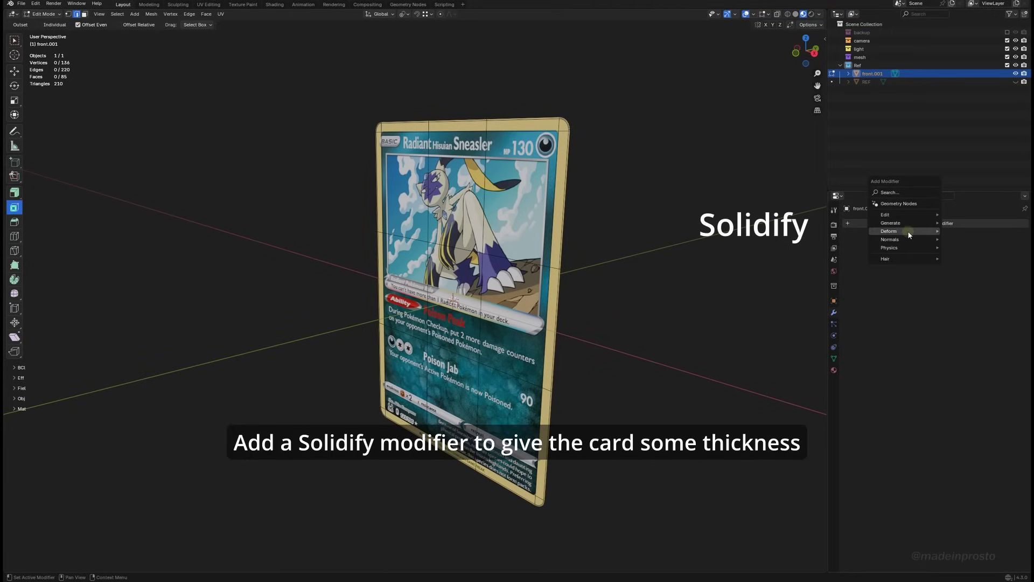
mouse_move(909, 233)
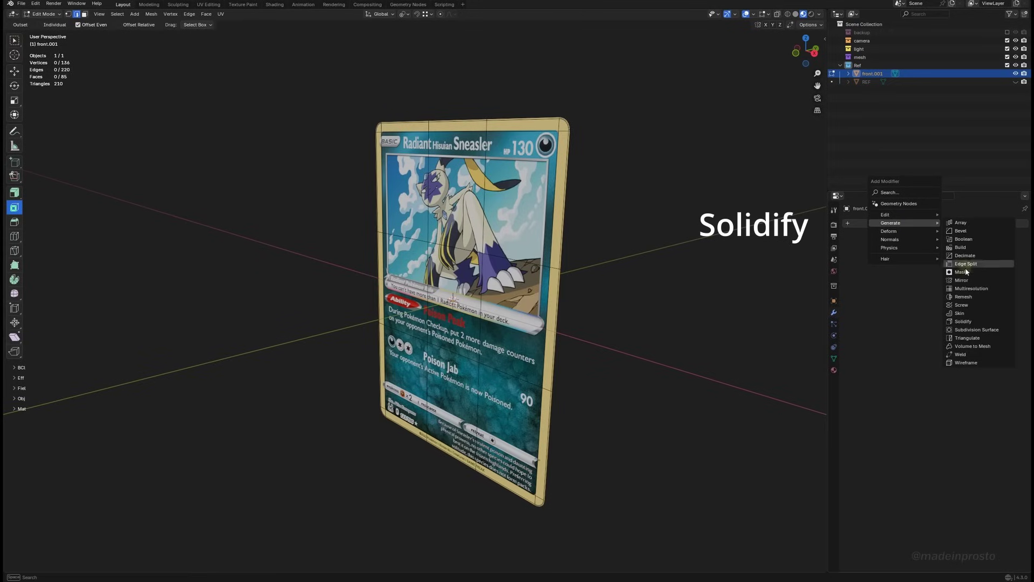
click(963, 321)
middle_drag(538, 216, 499, 166)
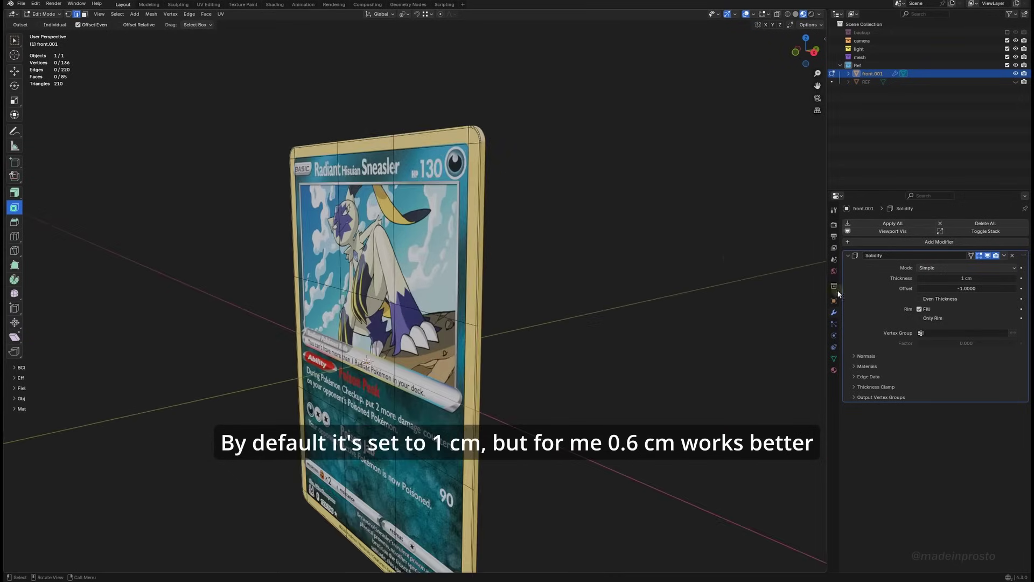
click(924, 279)
text(0.6)
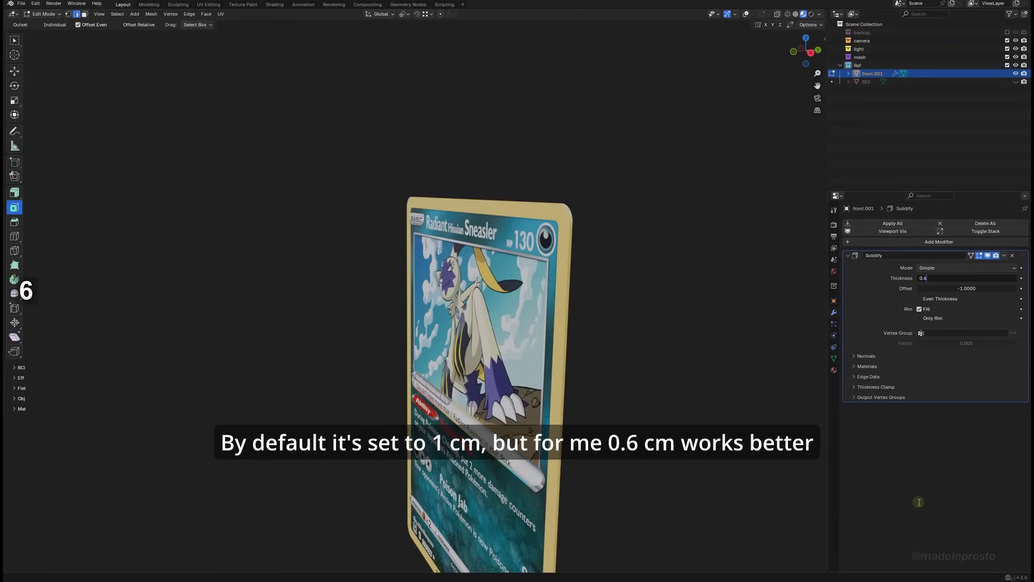
key(Return)
middle_drag(543, 401, 588, 288)
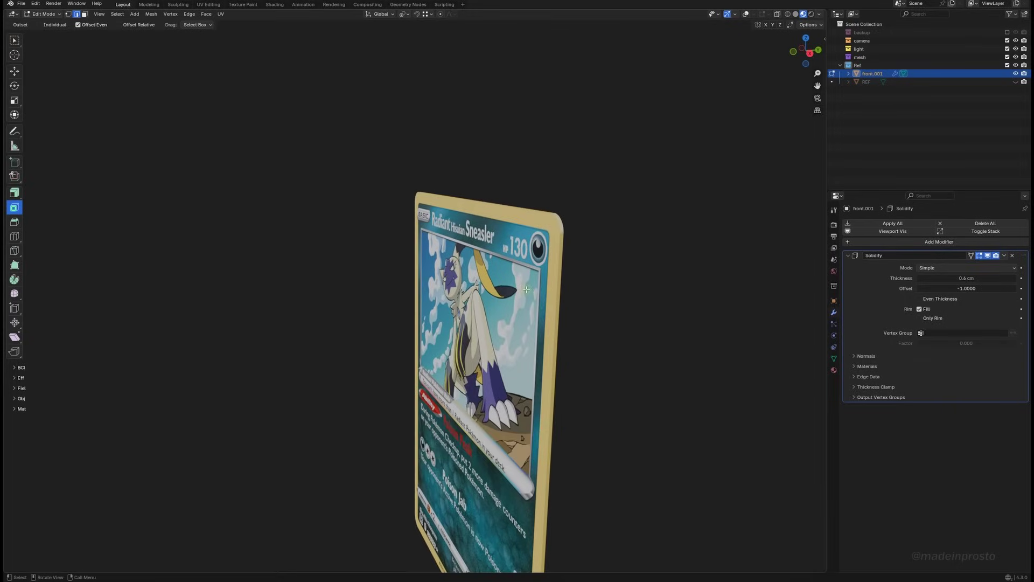
Apply Shade Smooth to the card in Object Mode.
middle_drag(526, 289, 470, 282)
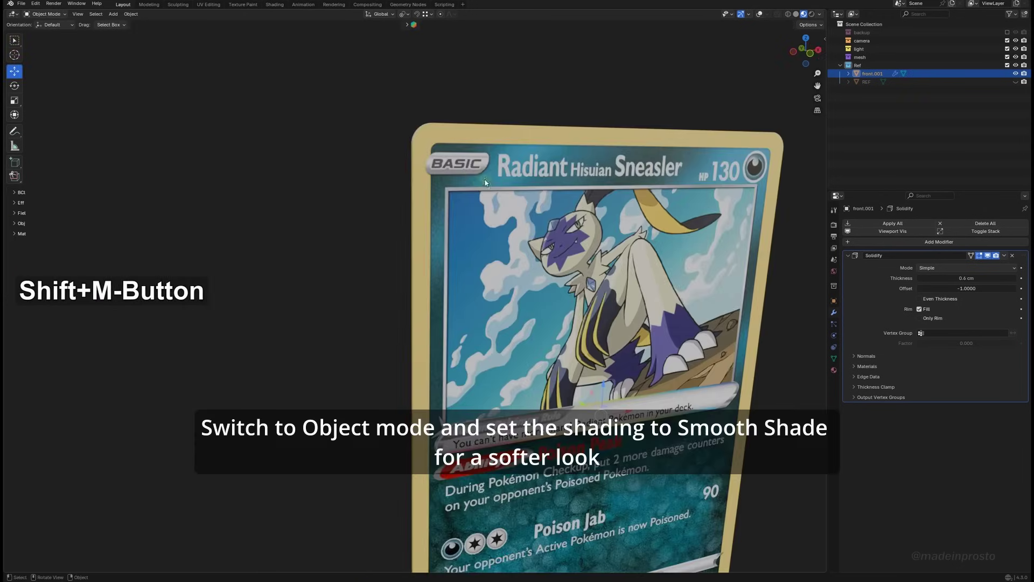
middle_drag(528, 215, 533, 195)
right_click(467, 138)
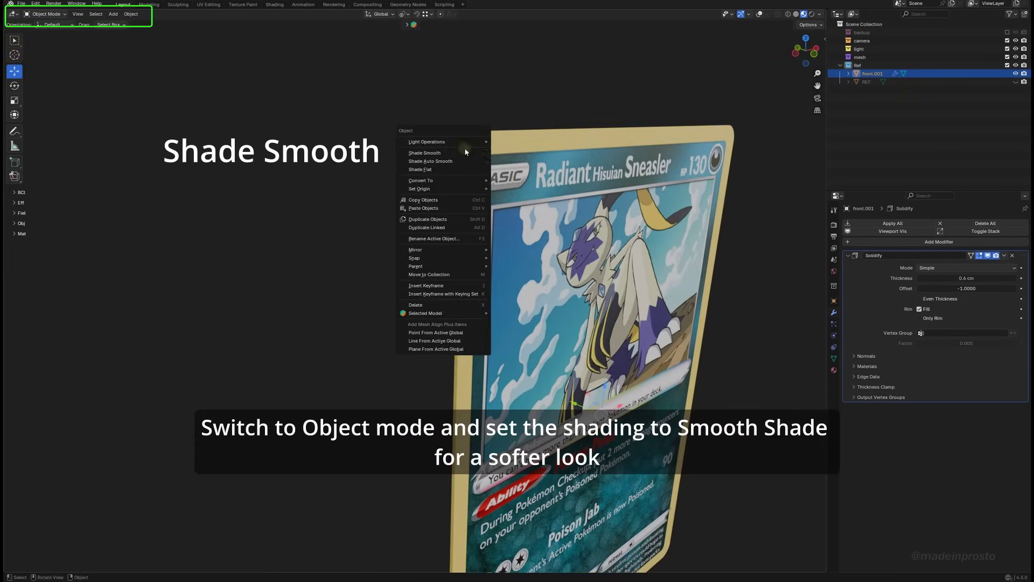
click(466, 152)
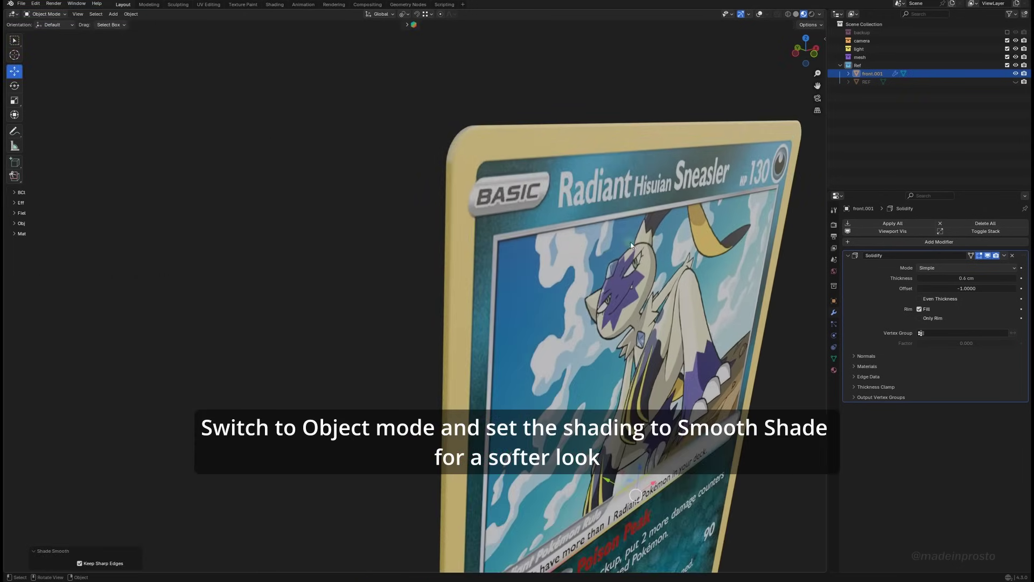
Move the REF reference card out of the Ref collection into the backup collection.
shift+middle_drag(631, 245, 566, 258)
click(867, 82)
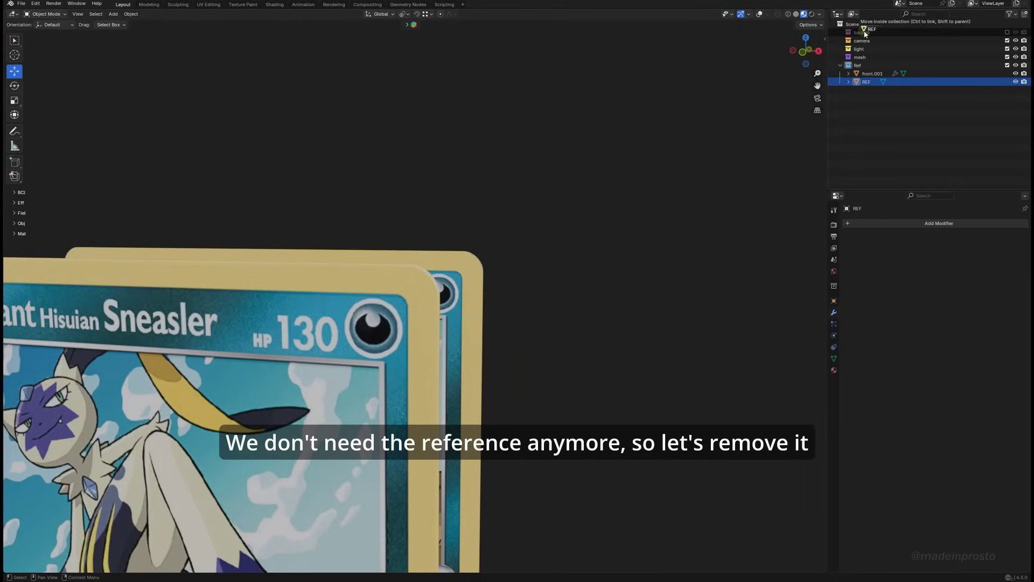
key(Delete)
Split the 3D viewport horizontally, turn the lower area into a Shader Editor, and select the card to show its material.
drag(826, 571, 819, 371)
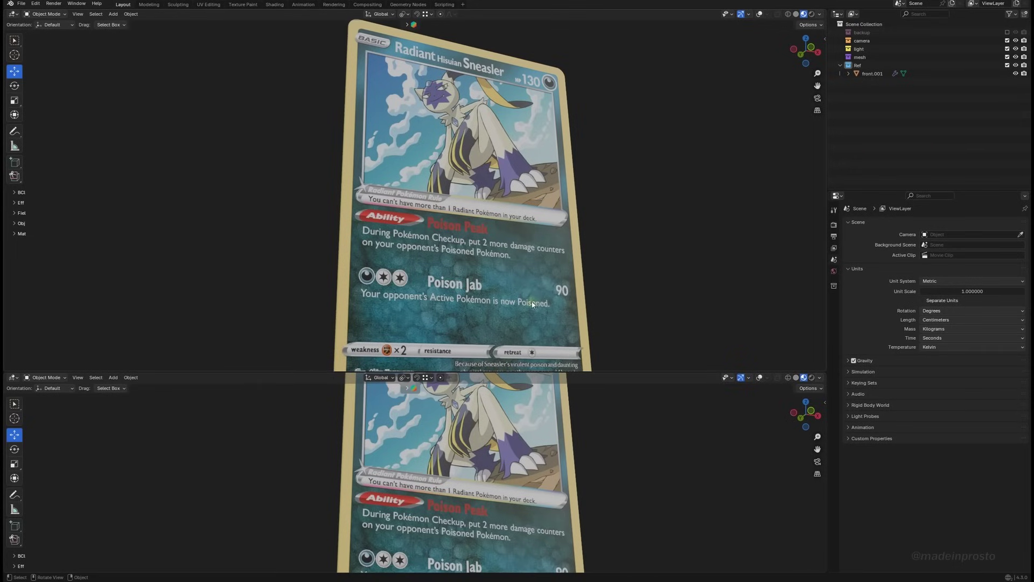
shift+middle_drag(532, 304, 532, 200)
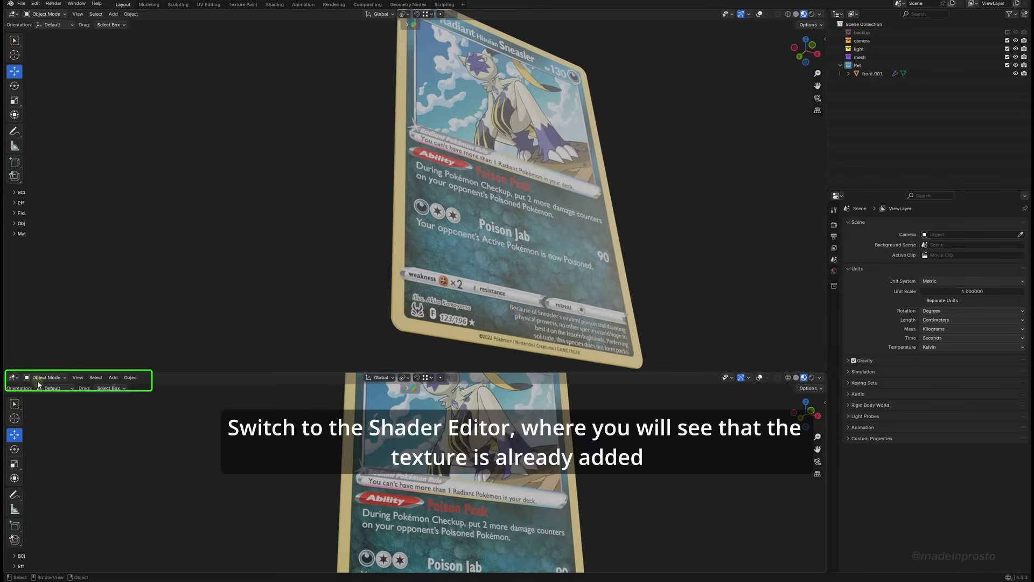
click(13, 378)
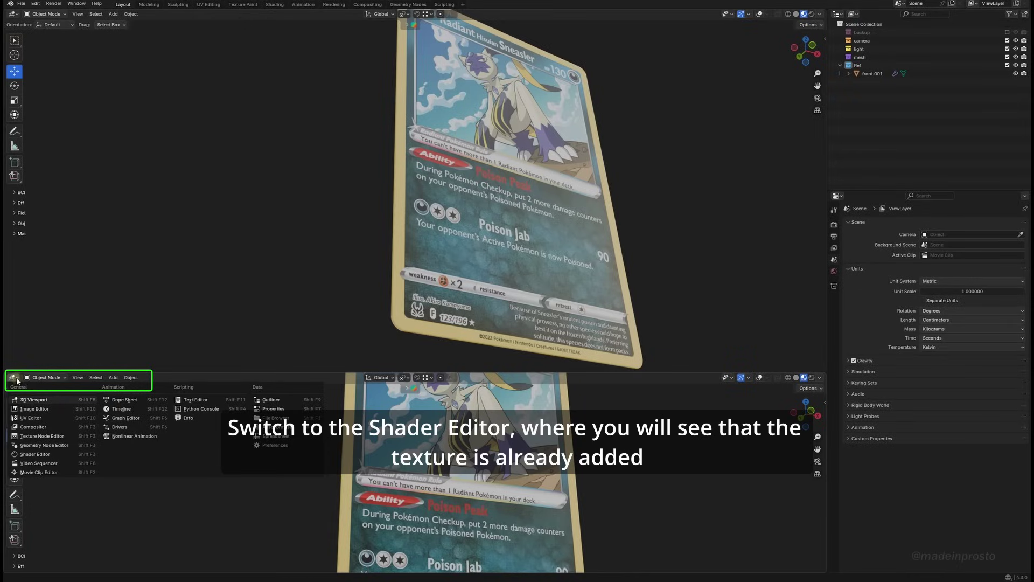
click(28, 454)
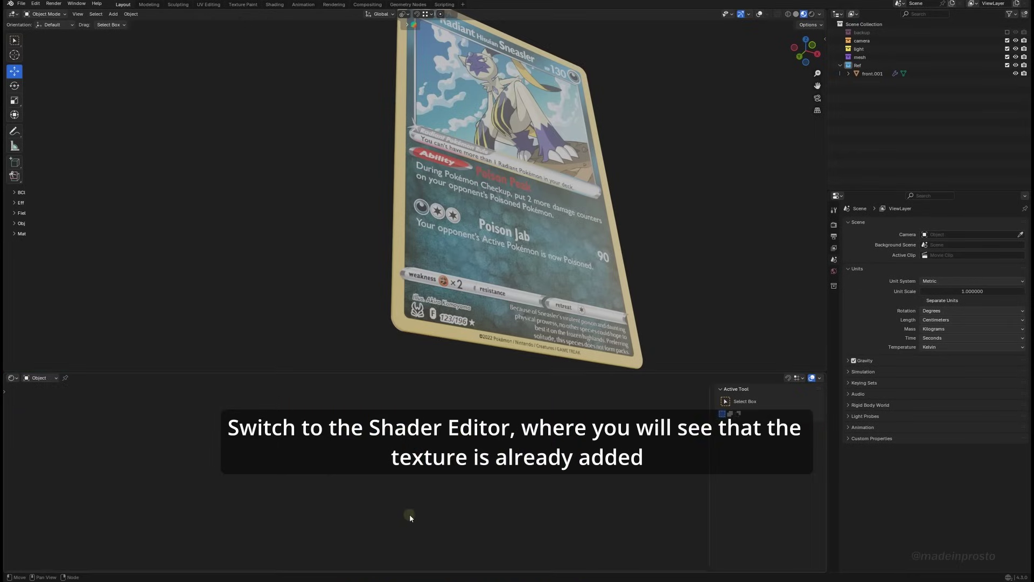
click(554, 204)
Spread the overlapping front.png, Principled BSDF and Material Output nodes apart in a row.
scroll(268, 523, up, 5)
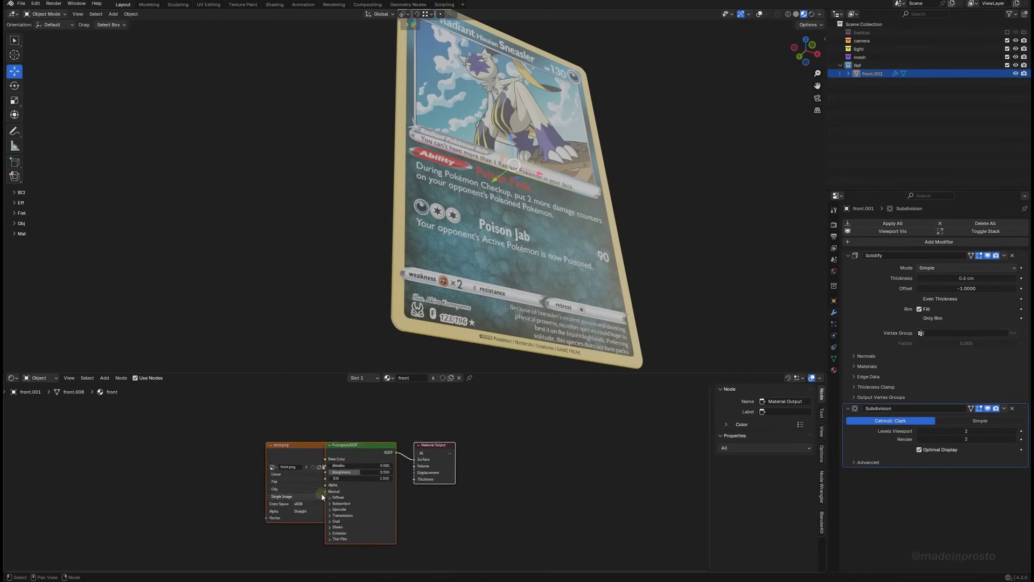
click(543, 486)
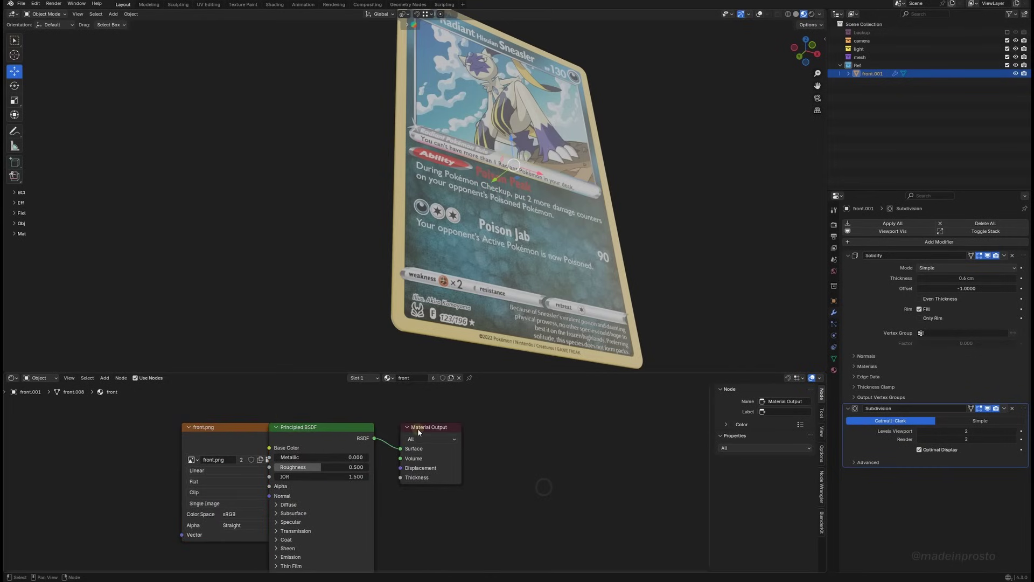
drag(419, 429, 551, 429)
drag(294, 428, 410, 422)
drag(557, 451, 560, 444)
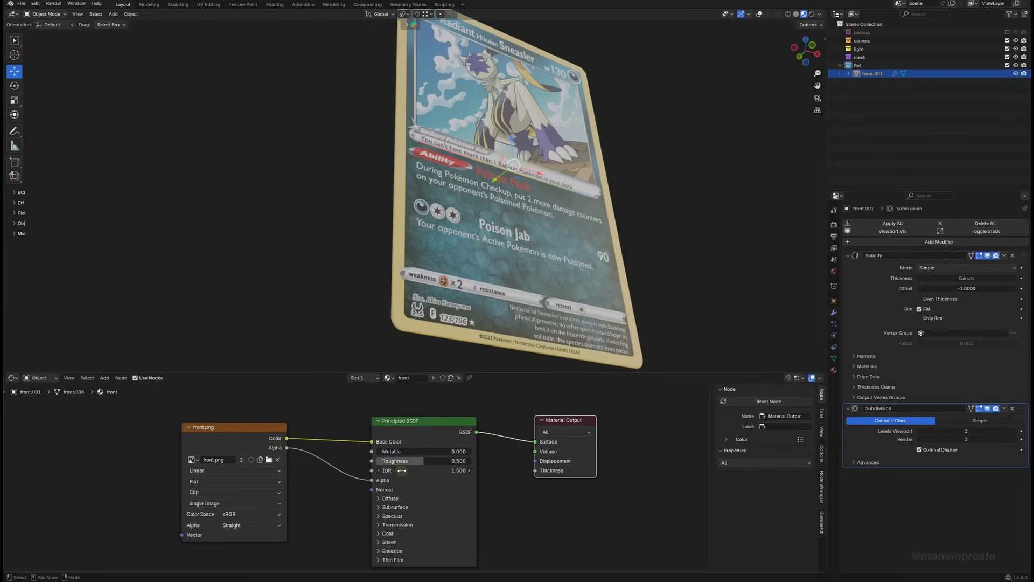
Set the Principled BSDF's roughness to 0.3 and remove the HDR blur in the viewport shading options.
drag(422, 459, 409, 461)
middle_drag(409, 227, 496, 258)
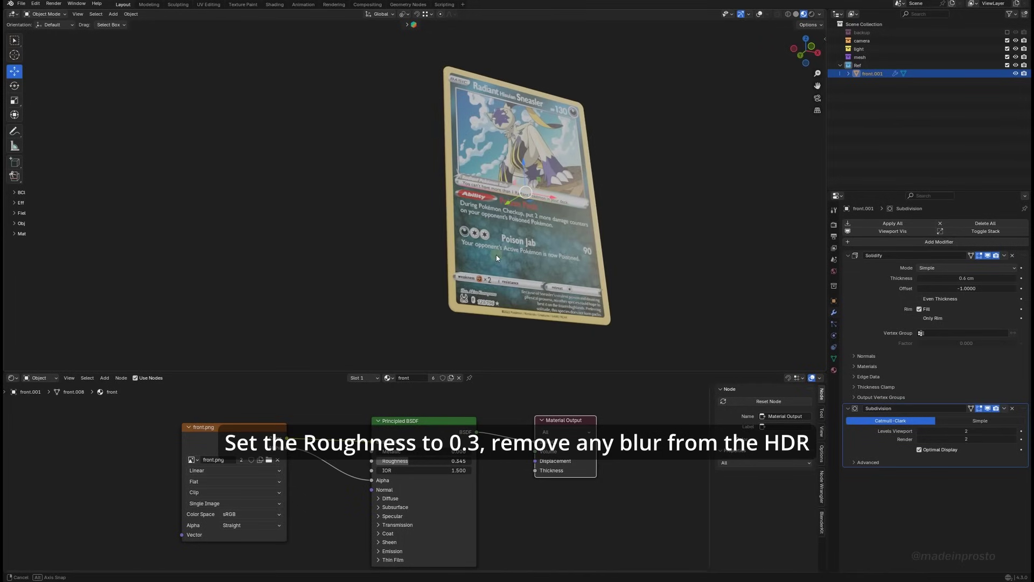
click(820, 15)
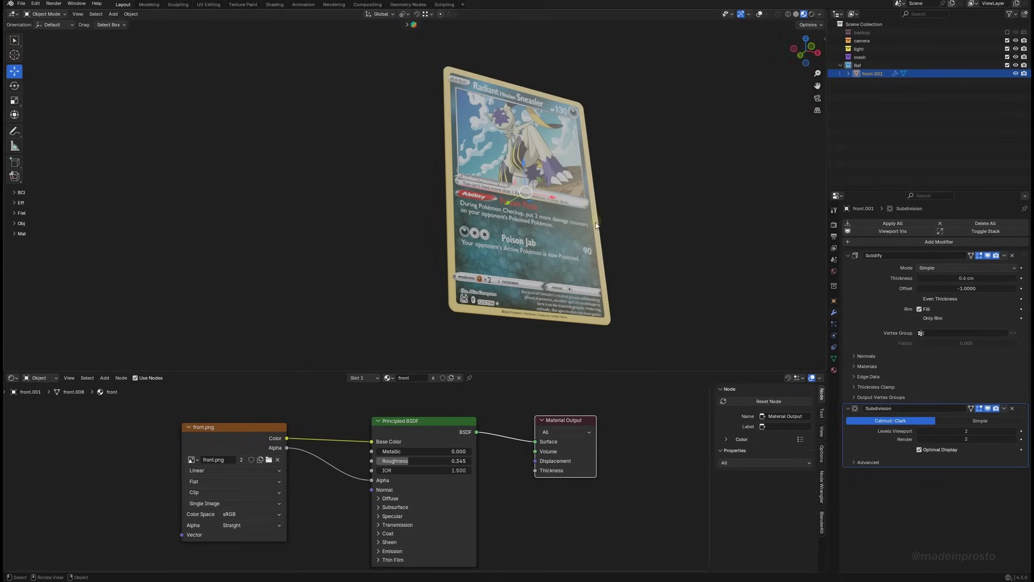
mouse_move(596, 221)
middle_down()
mouse_move(665, 183)
mouse_move(532, 215)
mouse_move(669, 208)
mouse_move(642, 253)
mouse_move(604, 188)
mouse_move(595, 205)
middle_up()
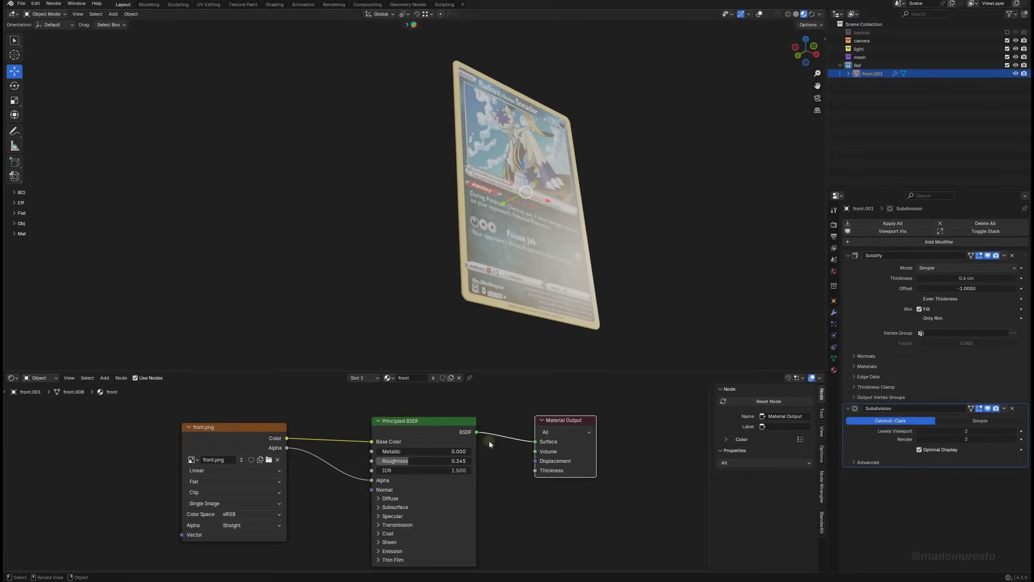
drag(410, 466, 403, 466)
middle_drag(404, 323, 396, 264)
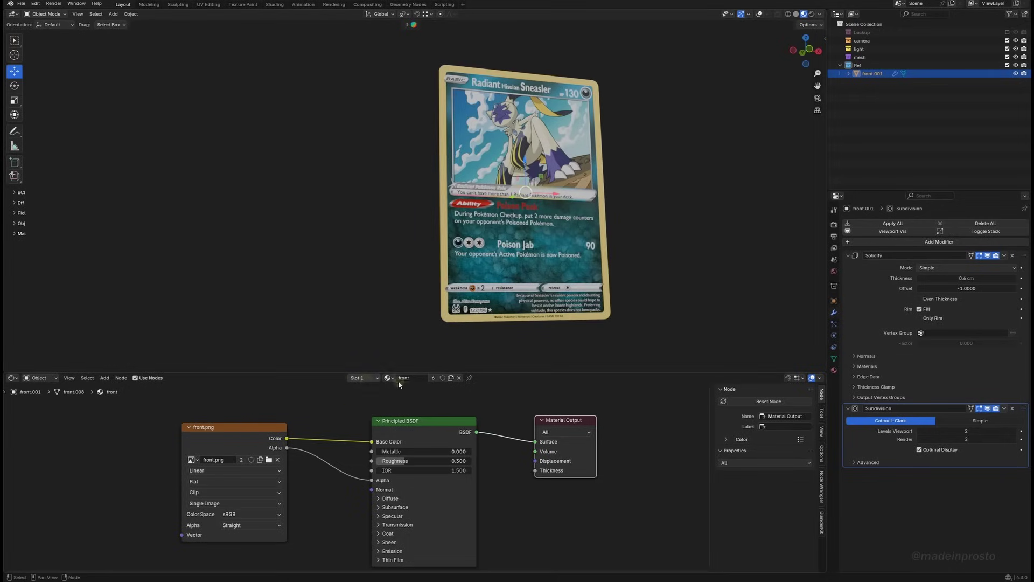
Rename the card's material as Front.
double_click(411, 377)
text(Front)
key(Return)
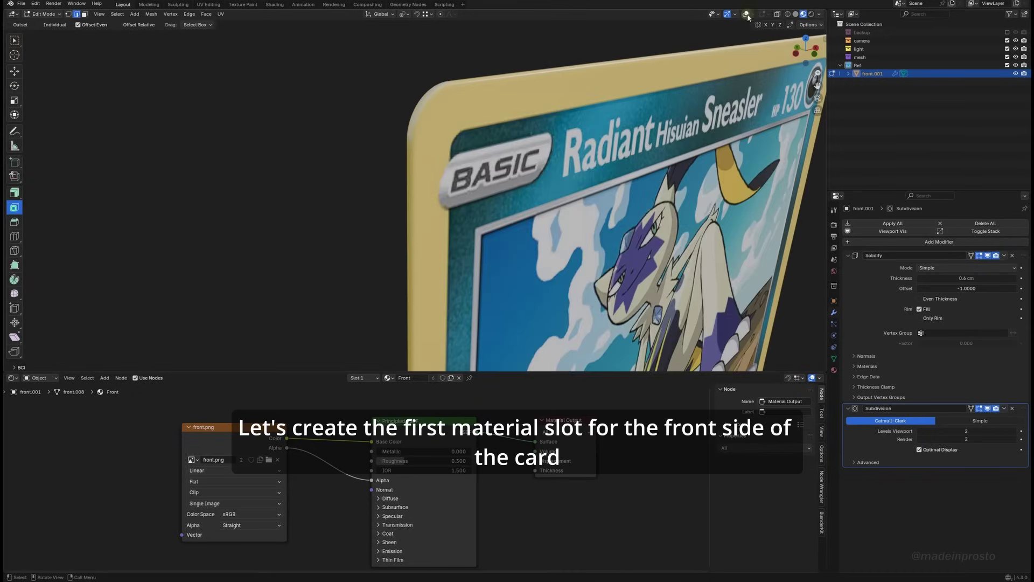
Show the viewport overlays and select the edge loop around the card's outline.
click(745, 14)
middle_drag(436, 107, 482, 230)
alt+click(482, 230)
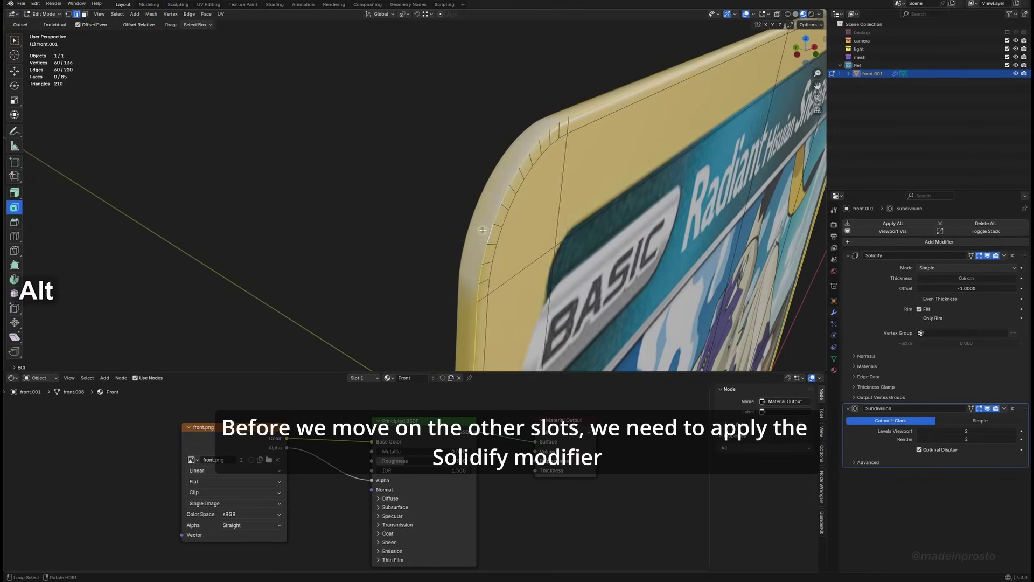
Apply the Solidify modifier to the card in Object Mode.
key(Tab)
click(968, 303)
click(1004, 255)
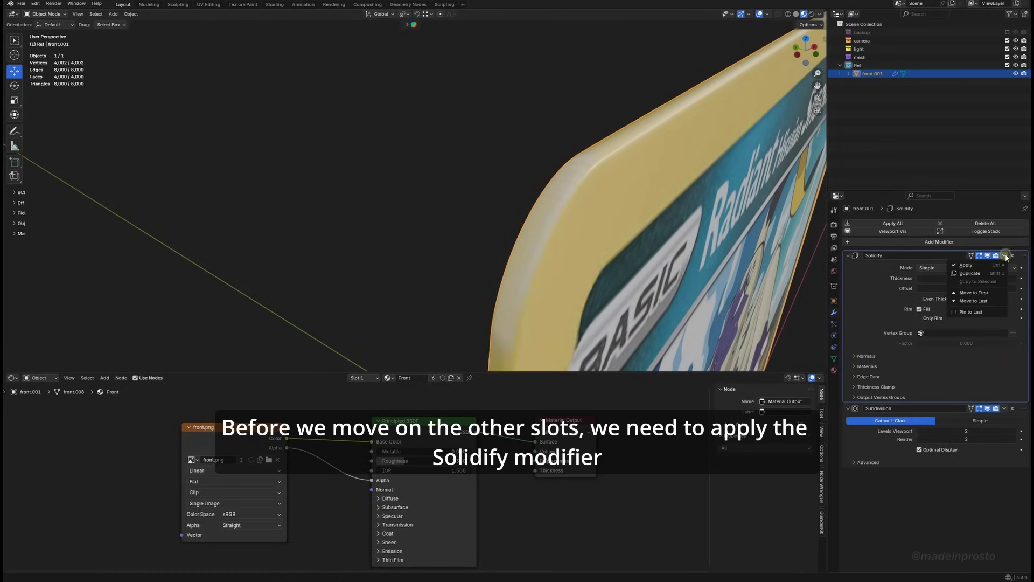
click(974, 266)
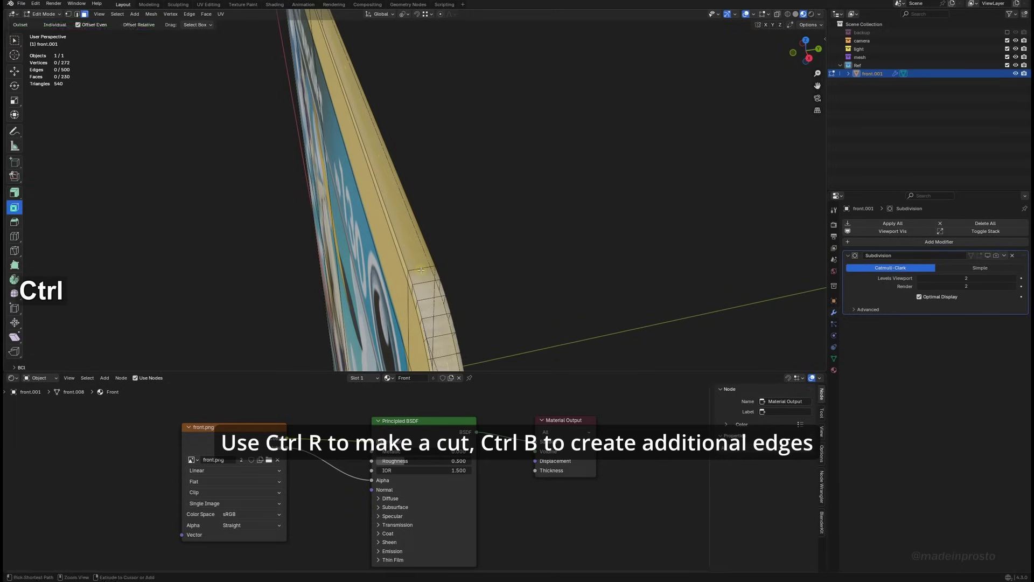
Add one centred edge loop around the card's thin side without sliding it, and clear the selection.
key(ctrl+r)
click(421, 270)
right_click(421, 270)
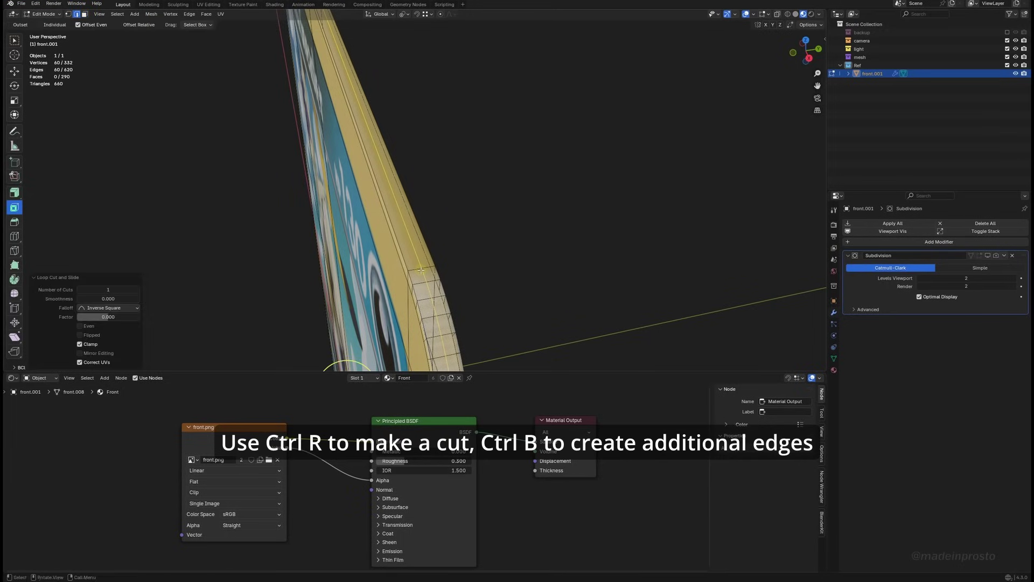
key(Return)
click(520, 230)
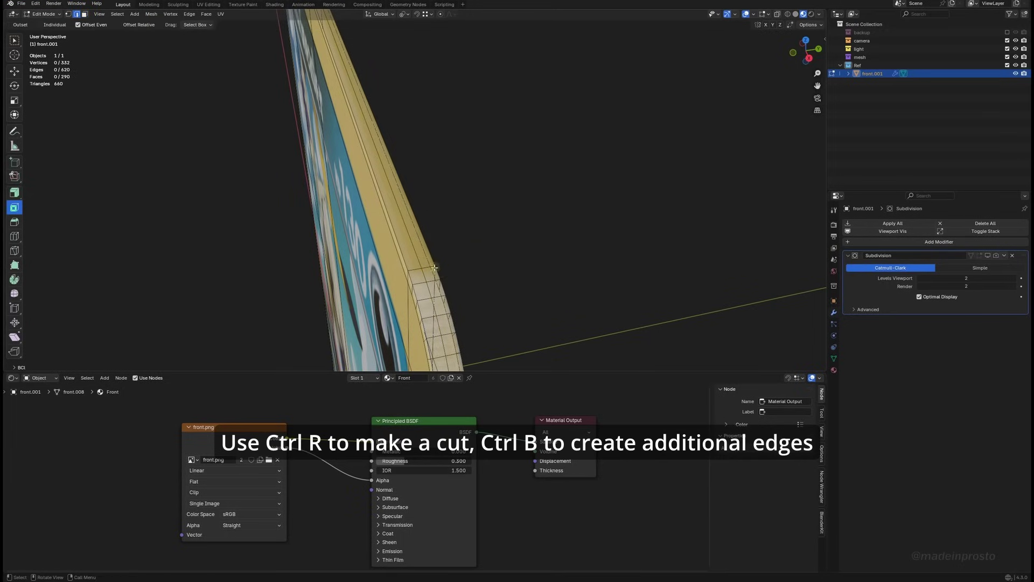
Select the centred edge loop around the card's side and bevel it with a width of 0.2 cm.
alt+click(421, 270)
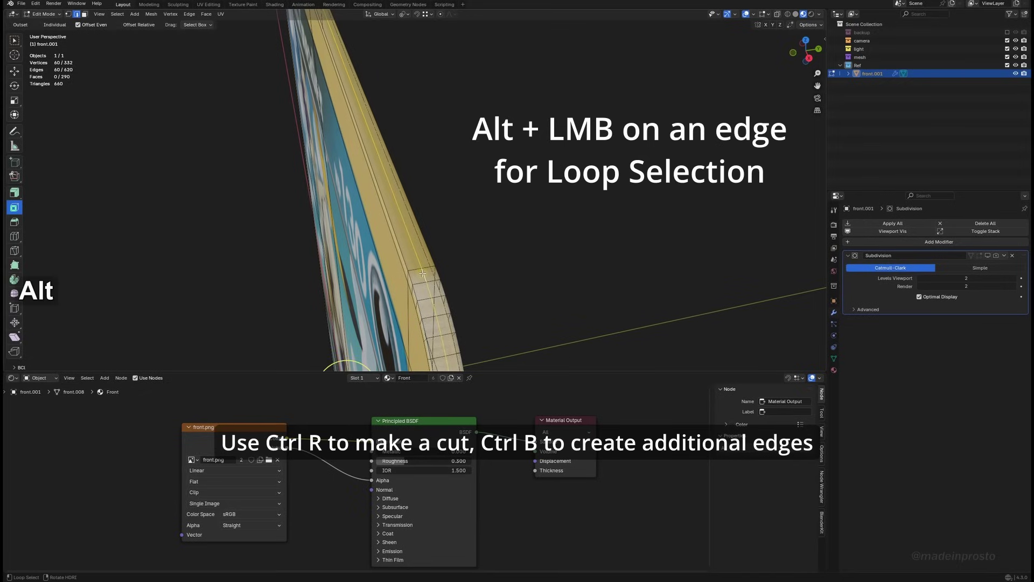
click(15, 223)
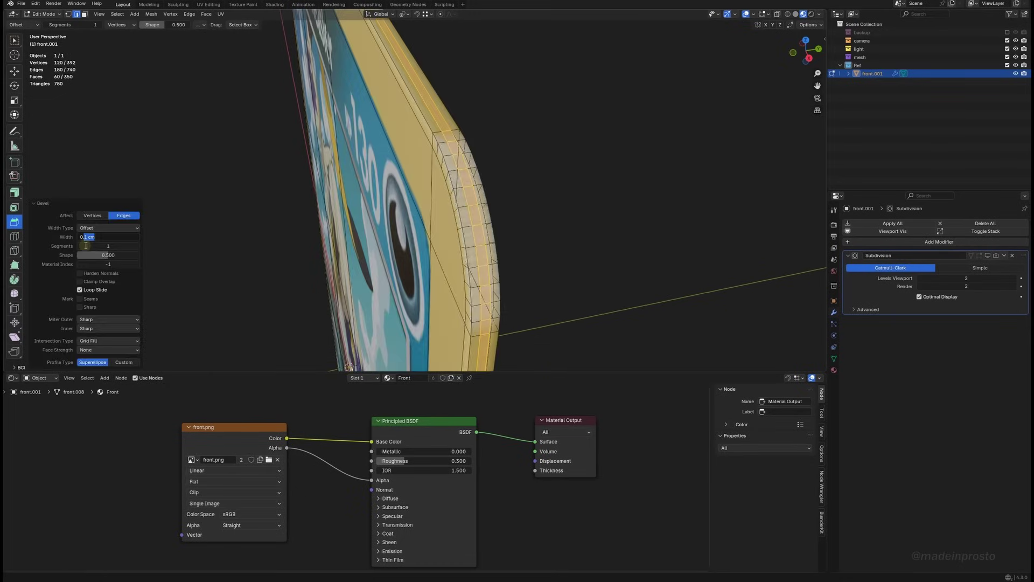
text(2)
key(Return)
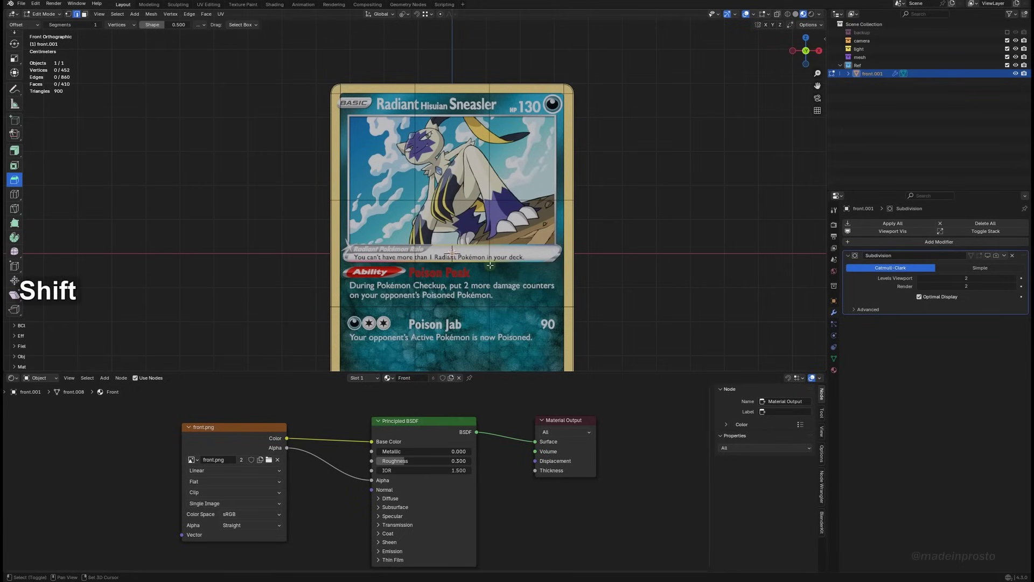
Select all faces on the card's front side in face mode from the front view and assign them the Front material.
shift+middle_drag(462, 272, 462, 228)
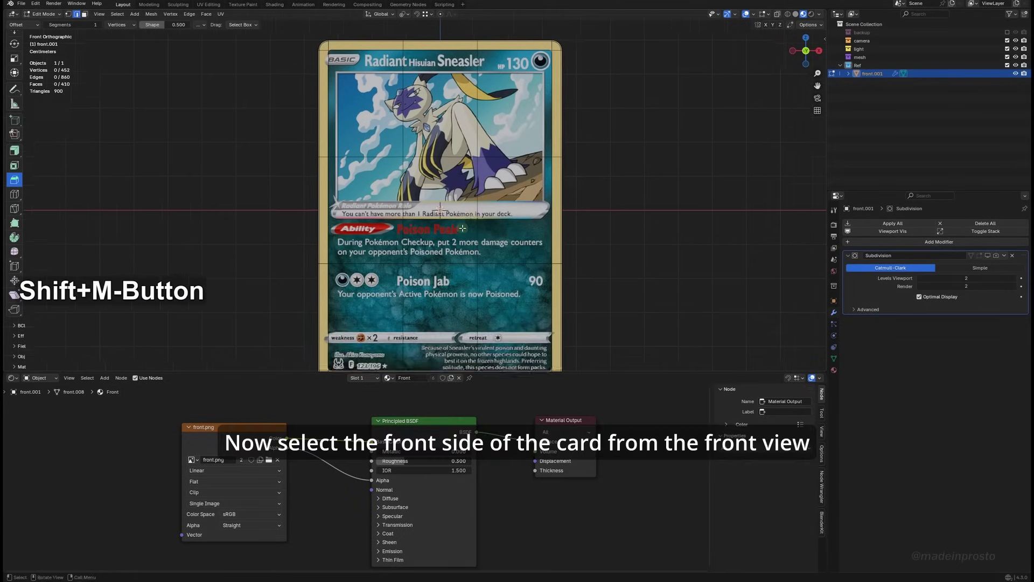
scroll(462, 228, down, 1)
drag(458, 372, 469, 435)
click(84, 14)
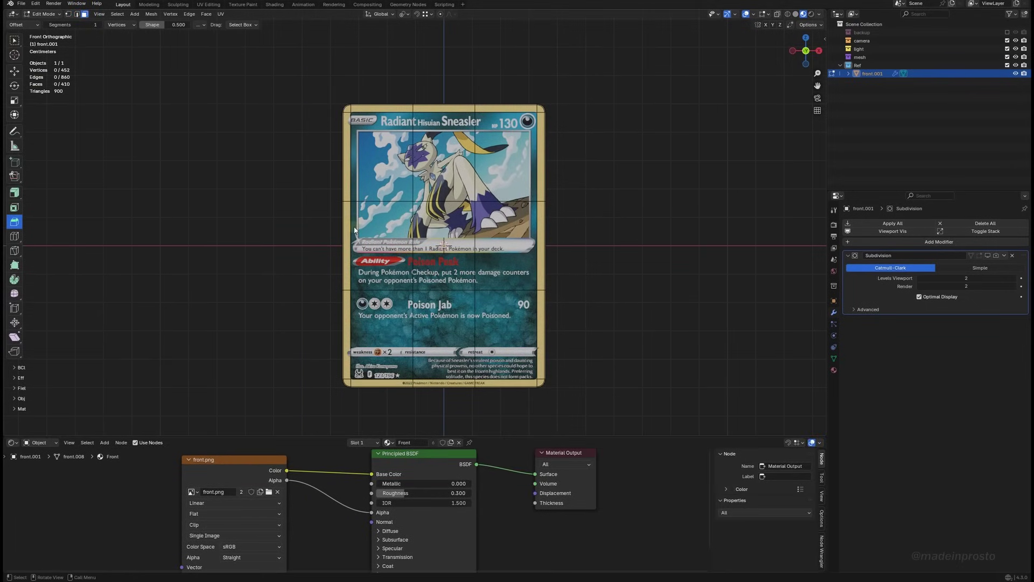
drag(291, 65, 626, 428)
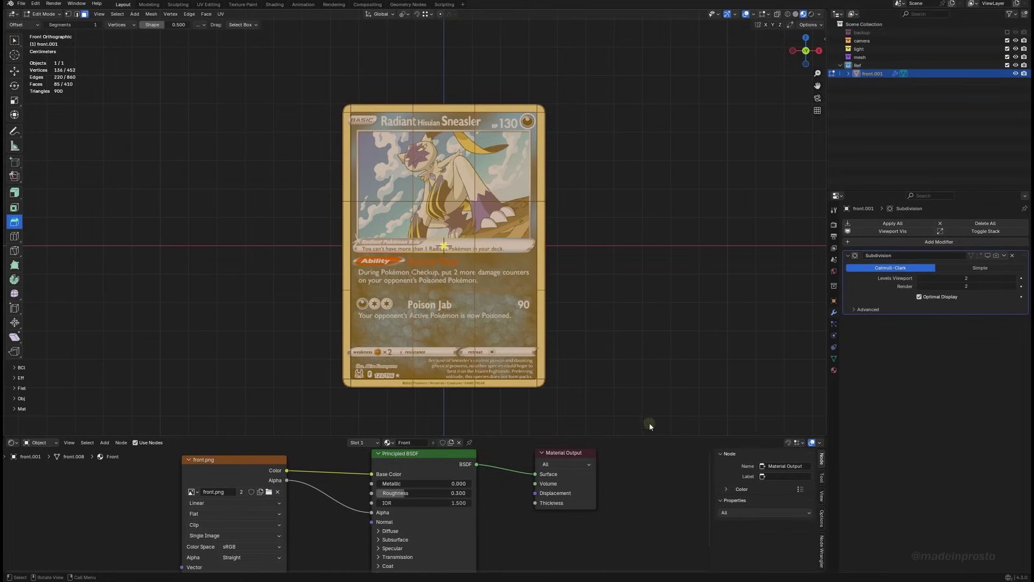
middle_drag(440, 210, 366, 161)
scroll(366, 161, up, 8)
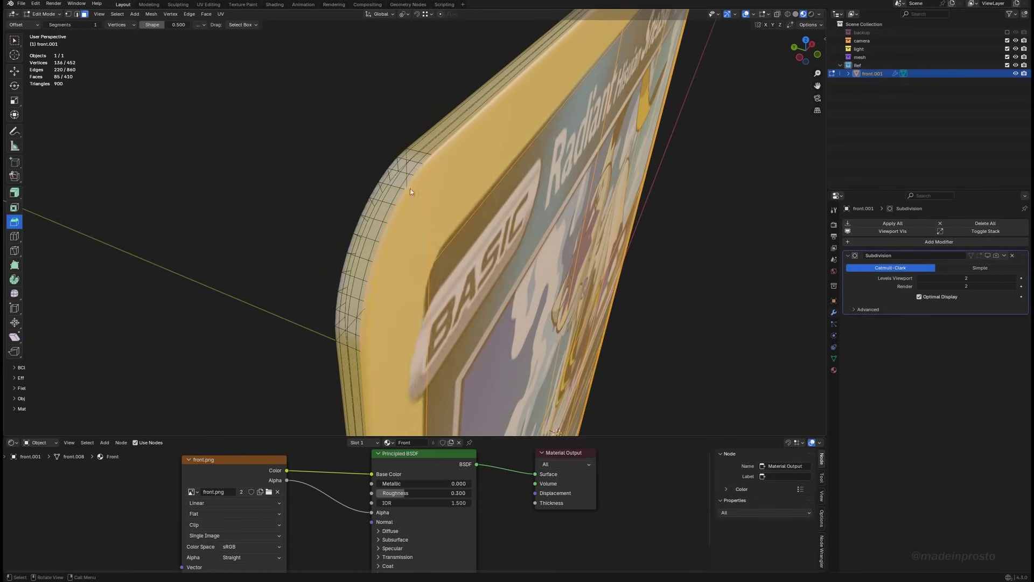
click(377, 443)
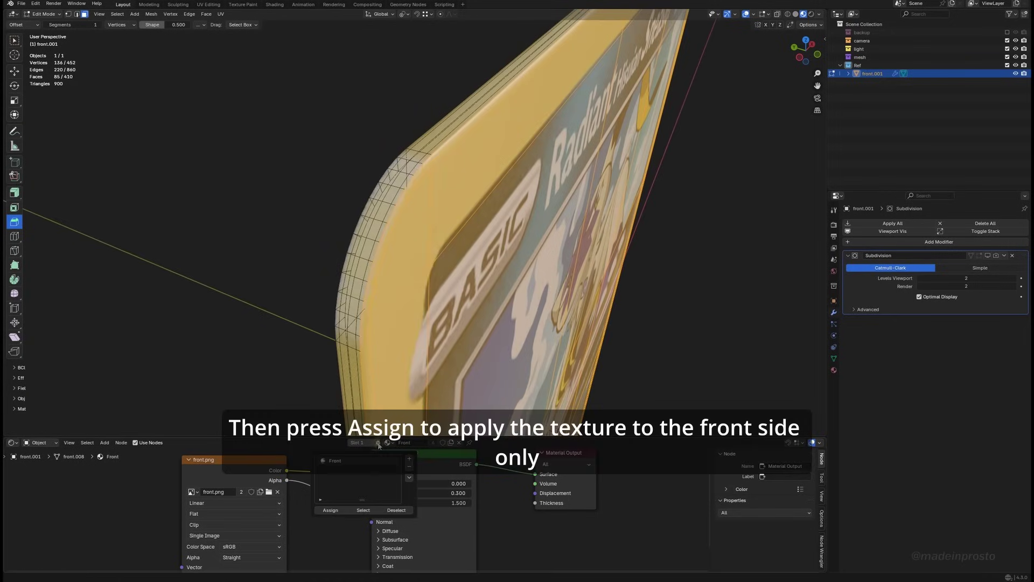
click(330, 510)
Select the face loops around the card's thin side, assign them a new red material in a second slot, and clear the selection.
middle_drag(434, 208, 514, 233)
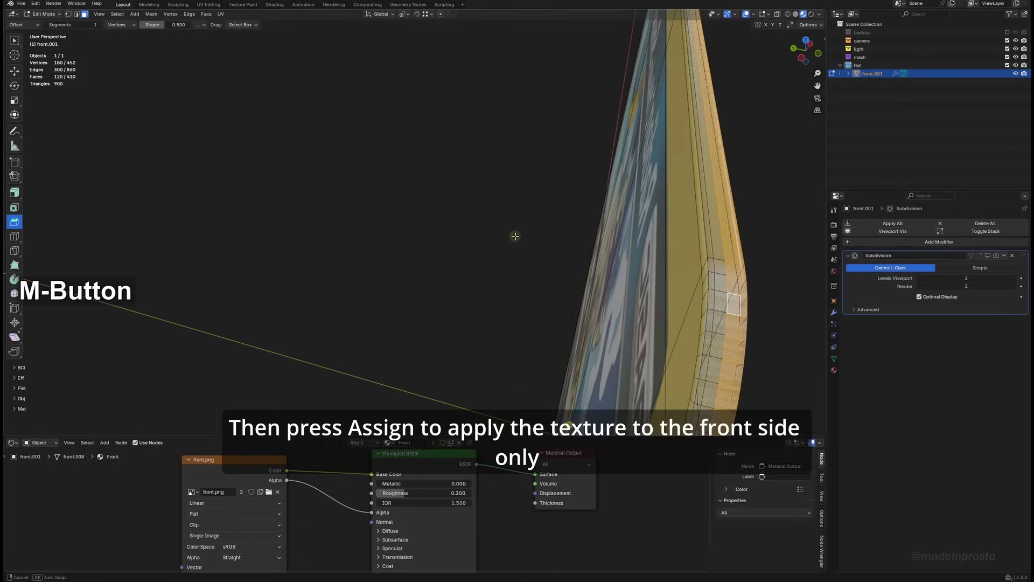
alt+shift+click(721, 291)
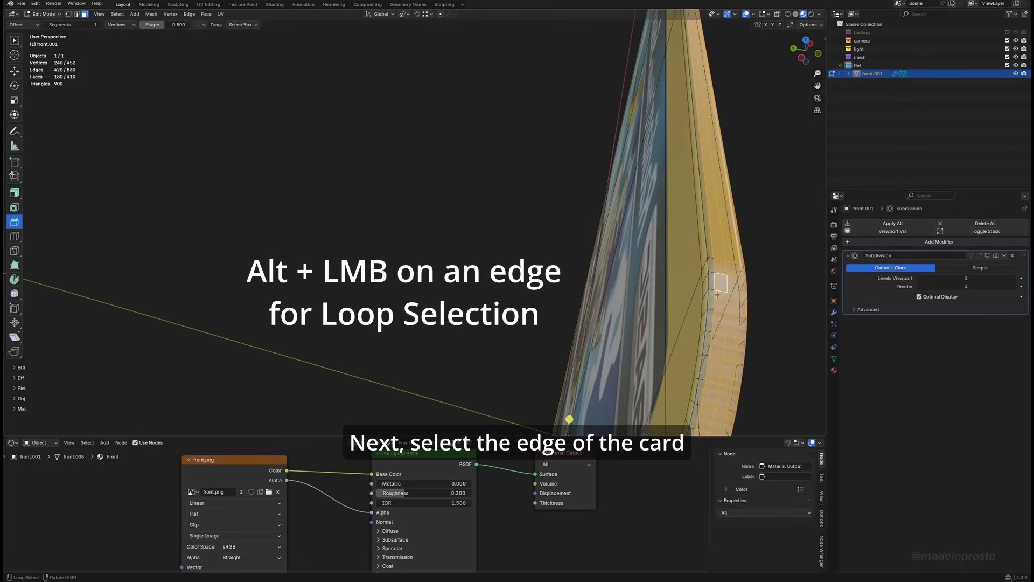
alt+shift+click(711, 288)
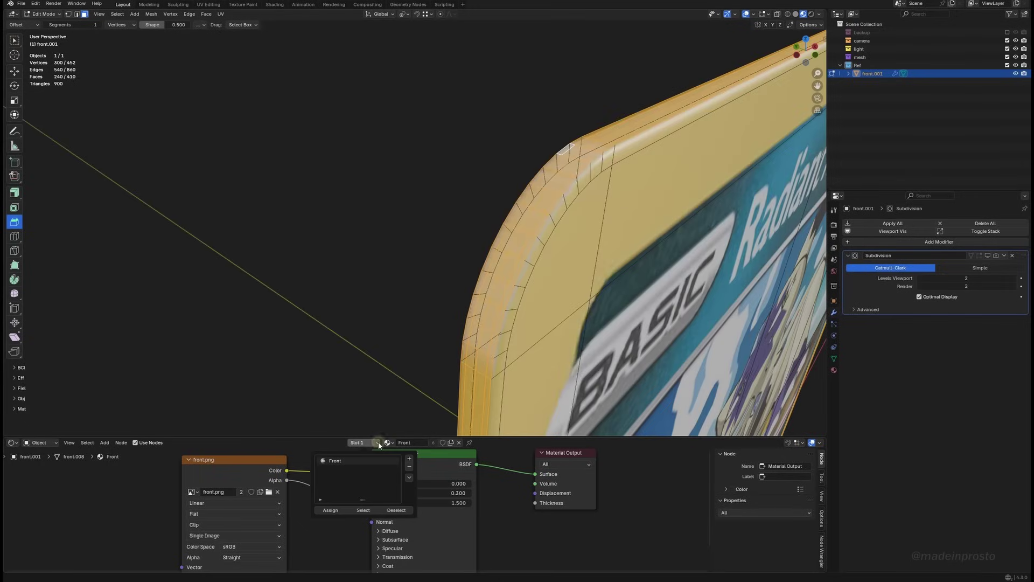
click(409, 461)
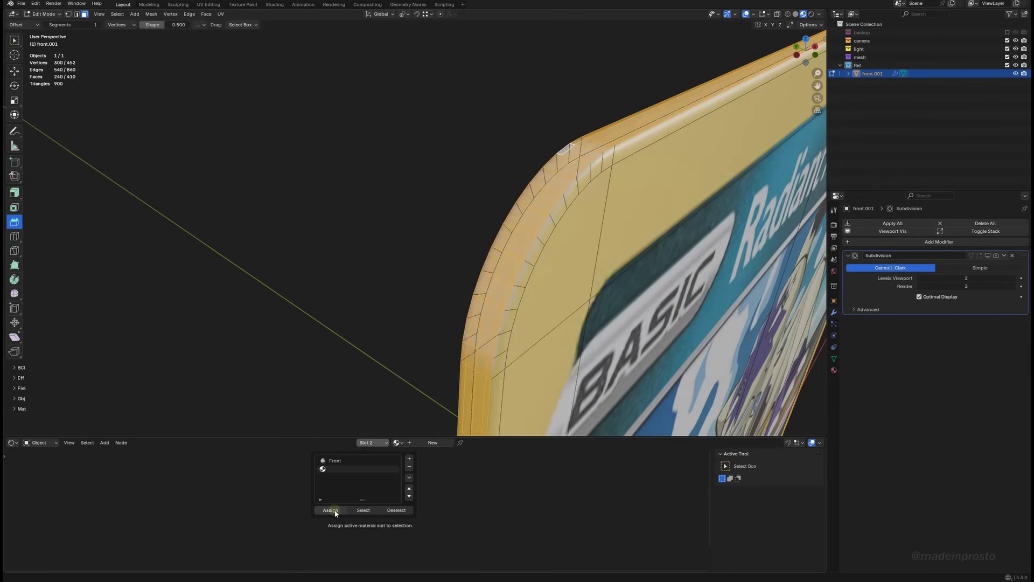
click(433, 442)
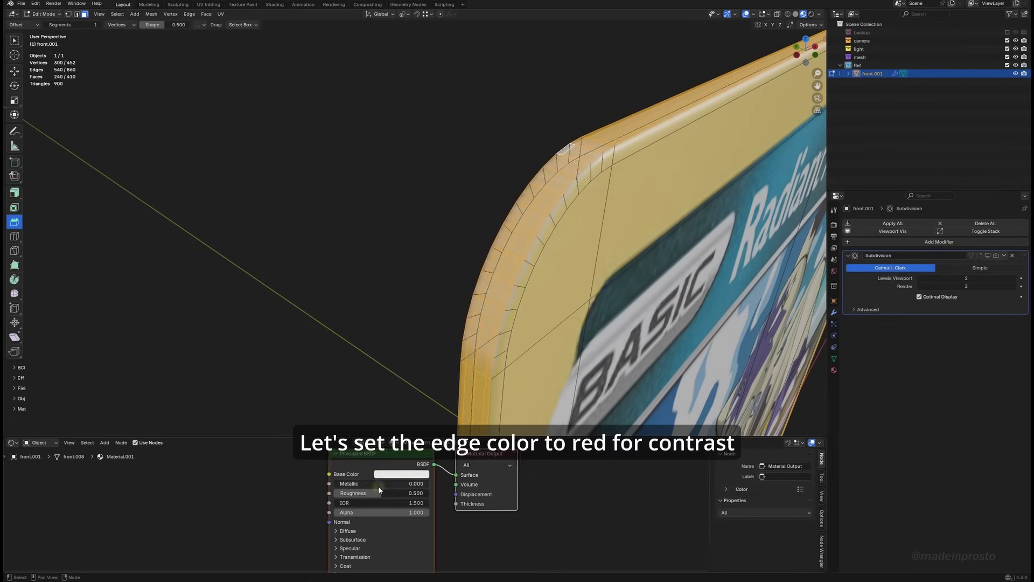
click(336, 511)
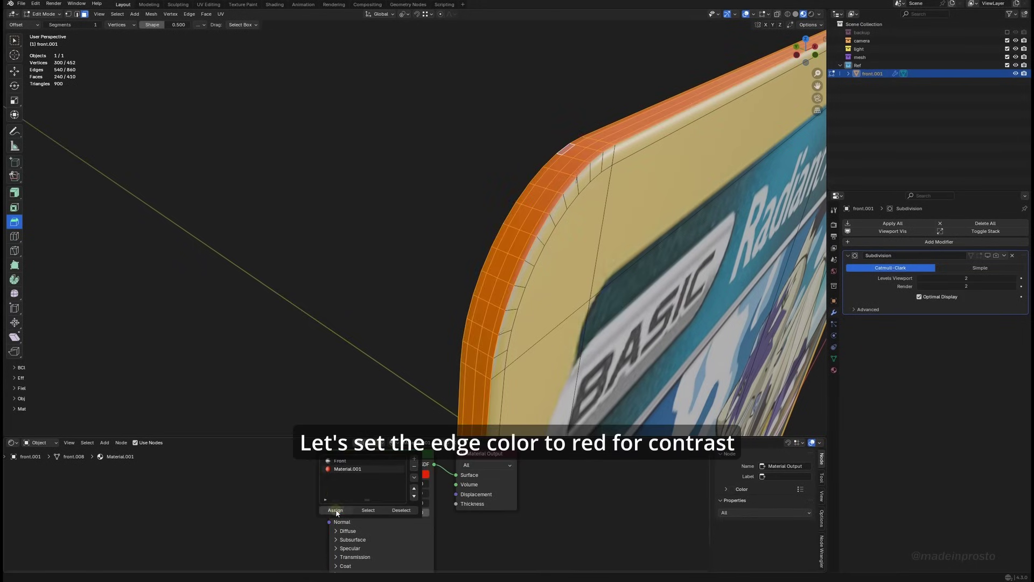
click(360, 334)
Change the base colour of the card's edge material to near white.
middle_drag(361, 334, 458, 248)
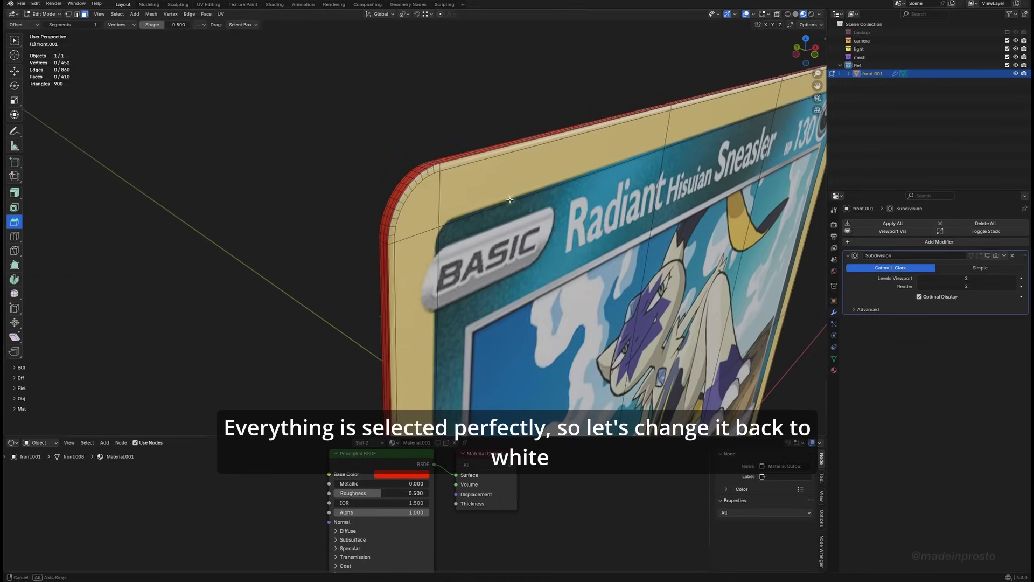
click(410, 477)
click(413, 366)
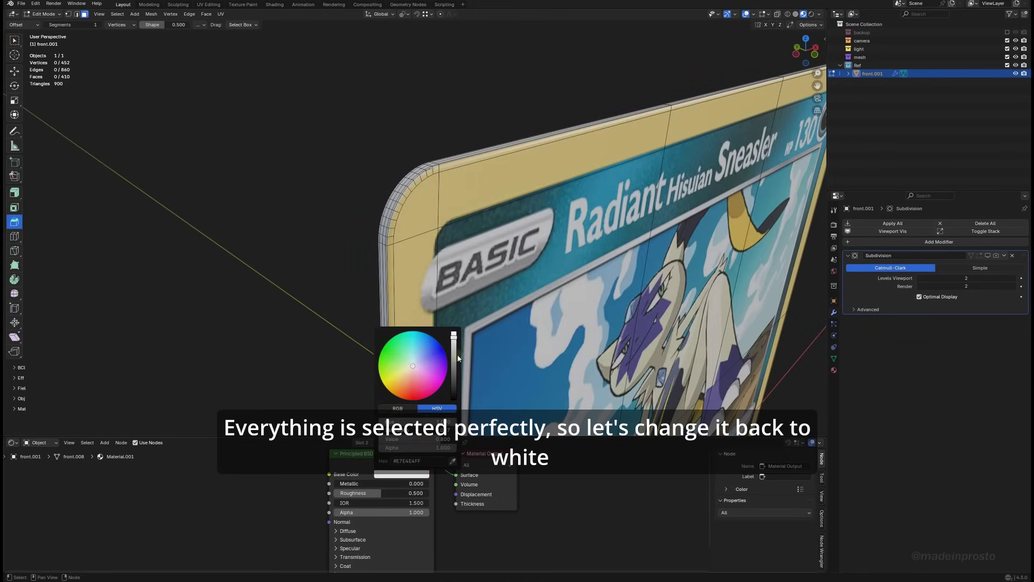
drag(453, 339, 453, 339)
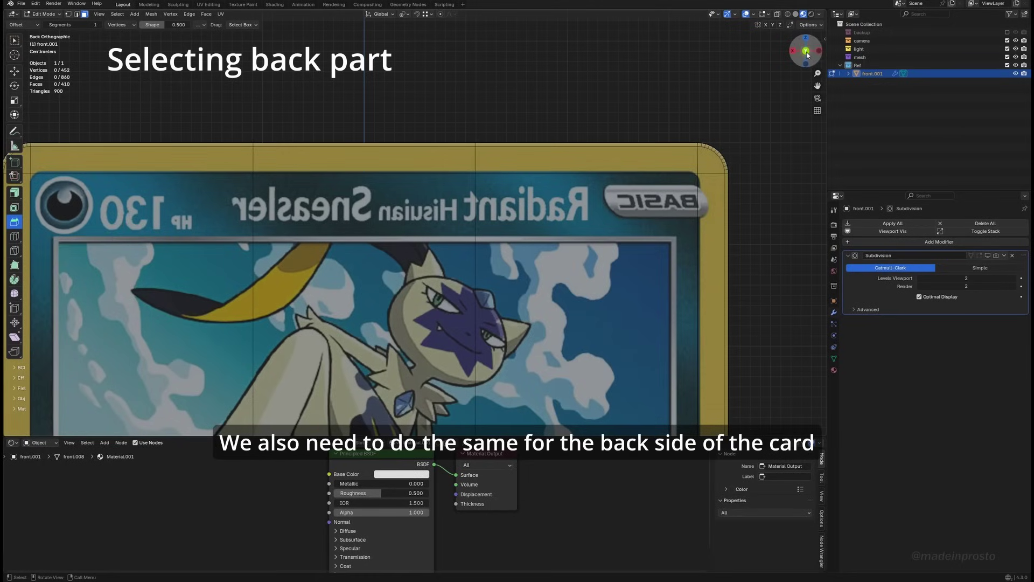
Select all faces on the card's back side from the back view and create a new material in a third slot.
scroll(521, 358, down, 4)
shift+middle_drag(521, 357, 544, 199)
scroll(544, 199, down, 3)
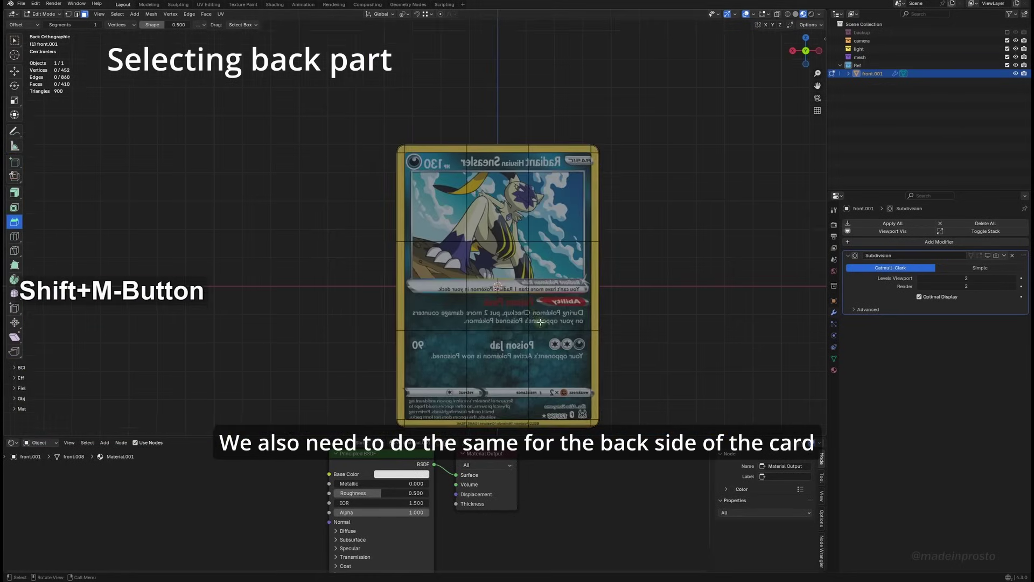
drag(361, 94, 677, 429)
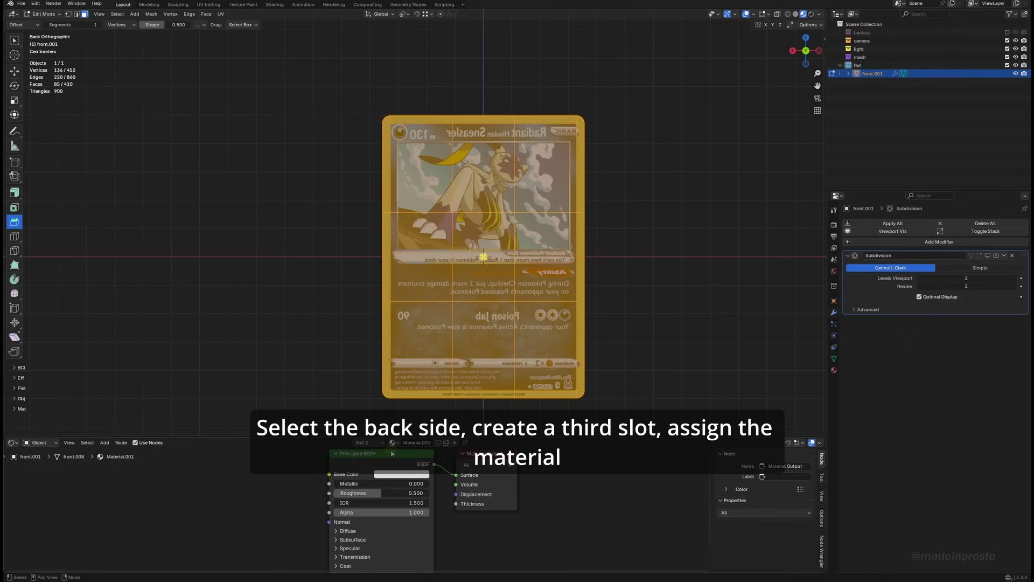
click(371, 442)
click(414, 460)
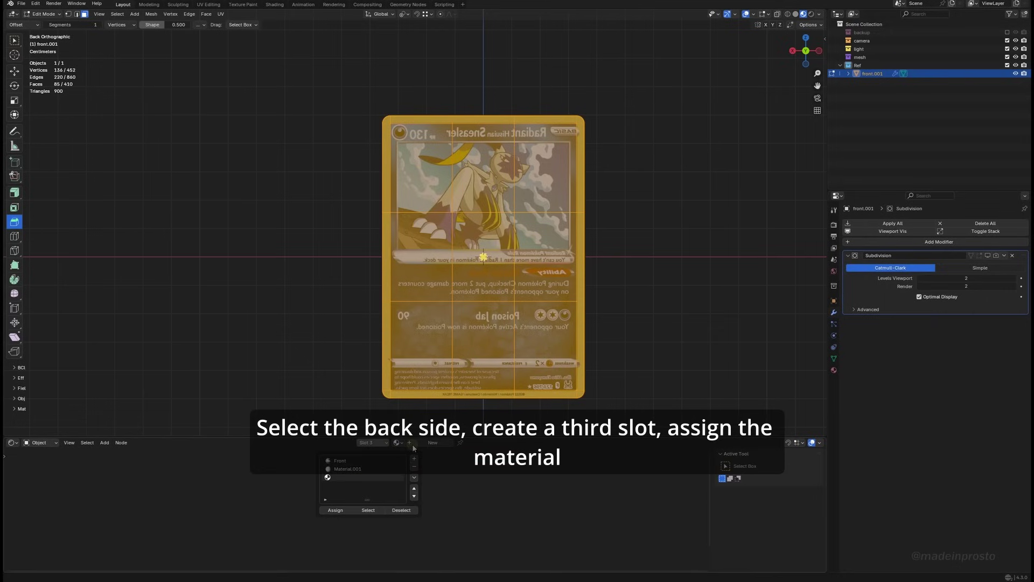
click(443, 443)
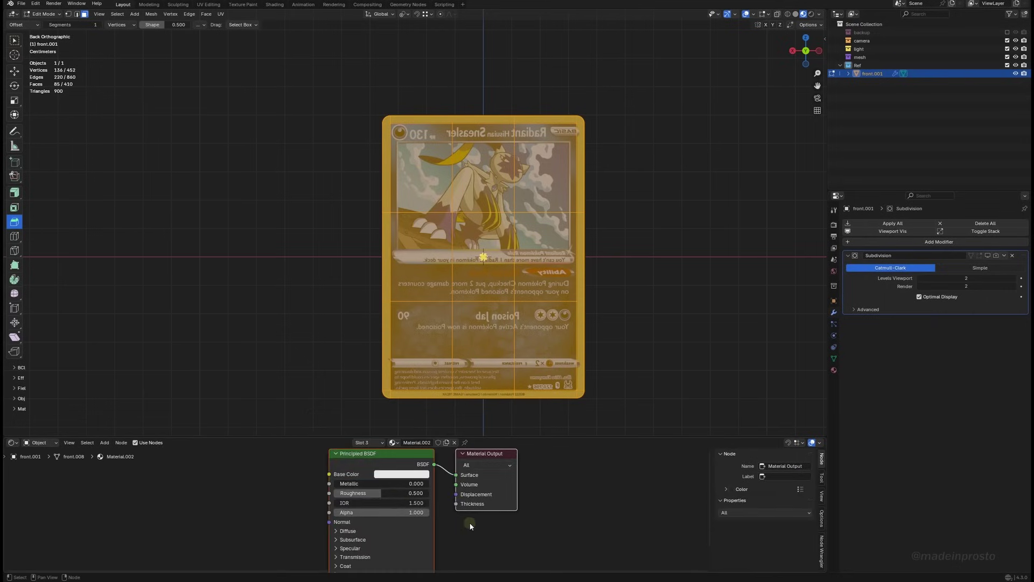
Rename the material in the third slot as Back.
middle_drag(470, 523, 594, 544)
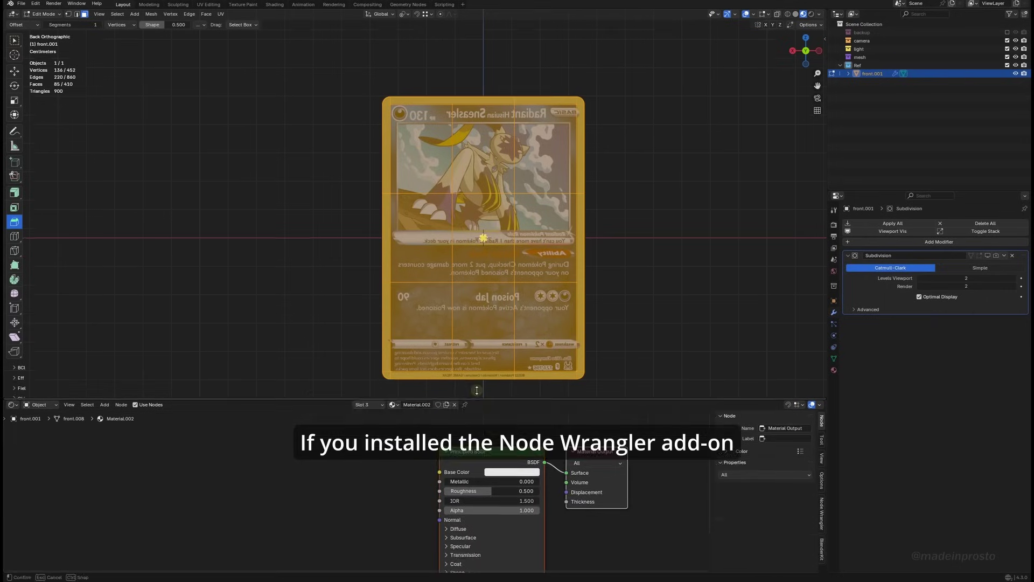
double_click(426, 389)
key(BackSpace)
key(BackSpace)
key(BackSpace)
key(BackSpace)
key(Return)
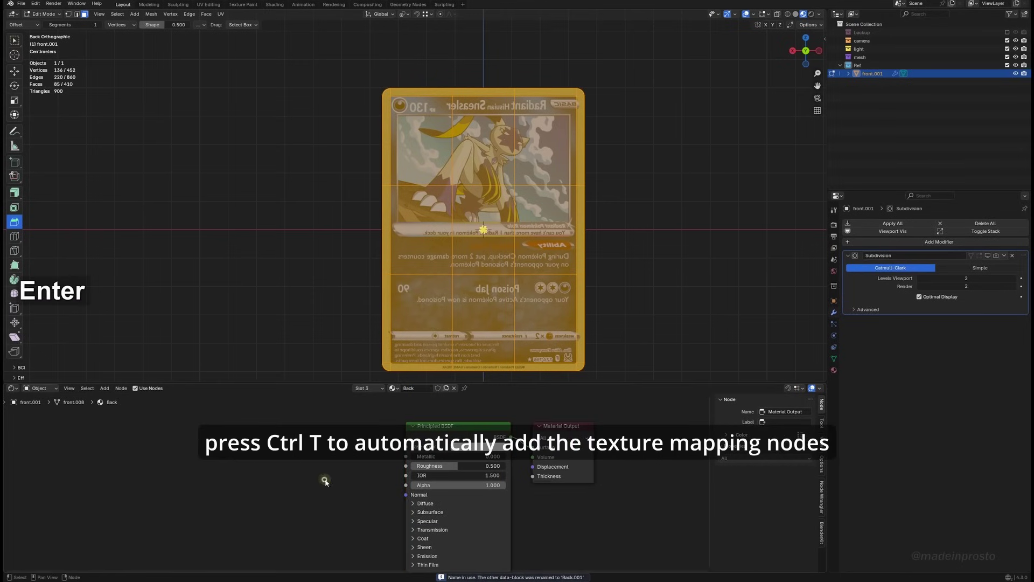
Add image texture and mapping nodes to the Back material's Principled BSDF with Node Wrangler and load back.png as the image.
click(446, 427)
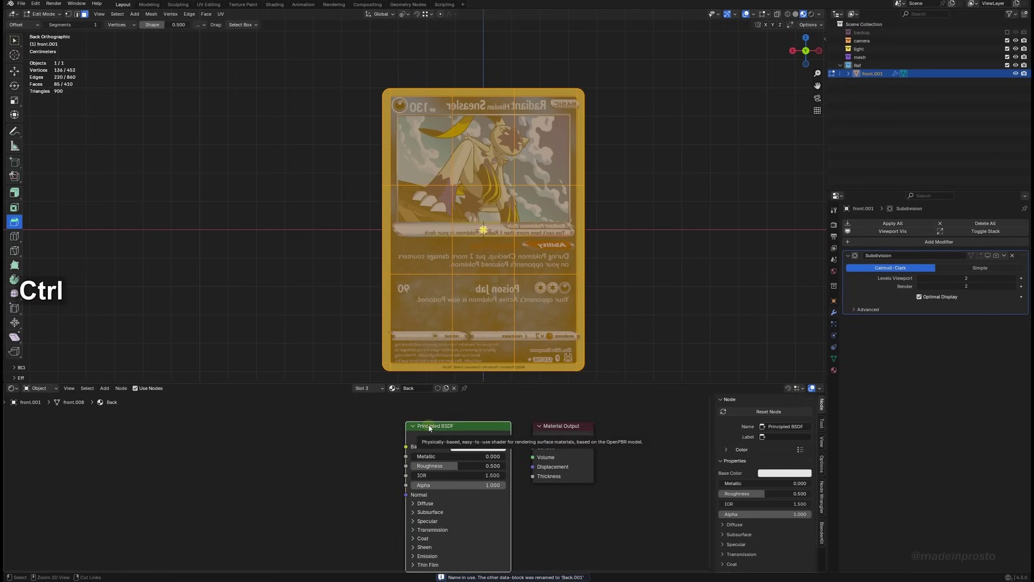
key(ctrl+t)
click(630, 542)
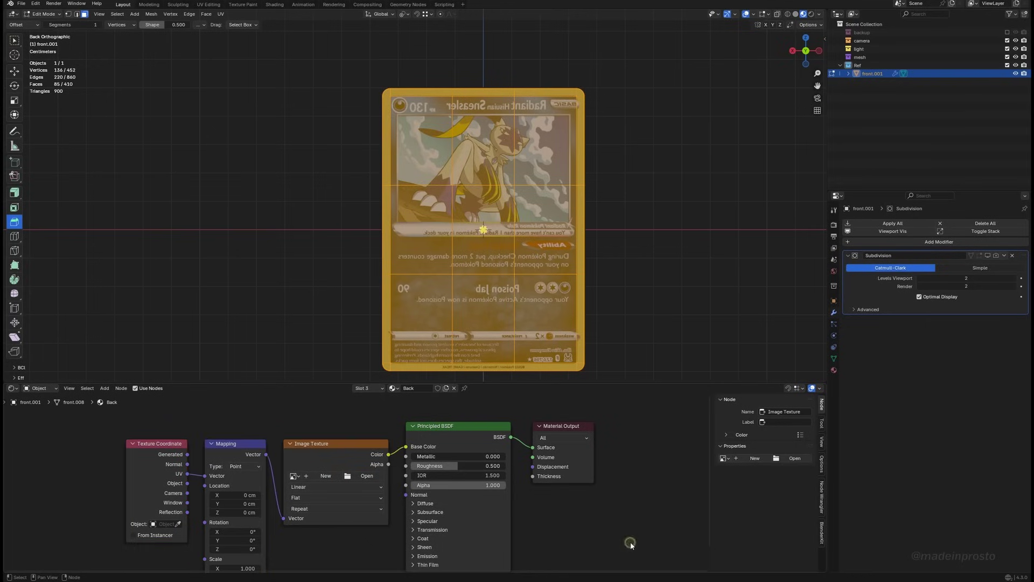
click(317, 448)
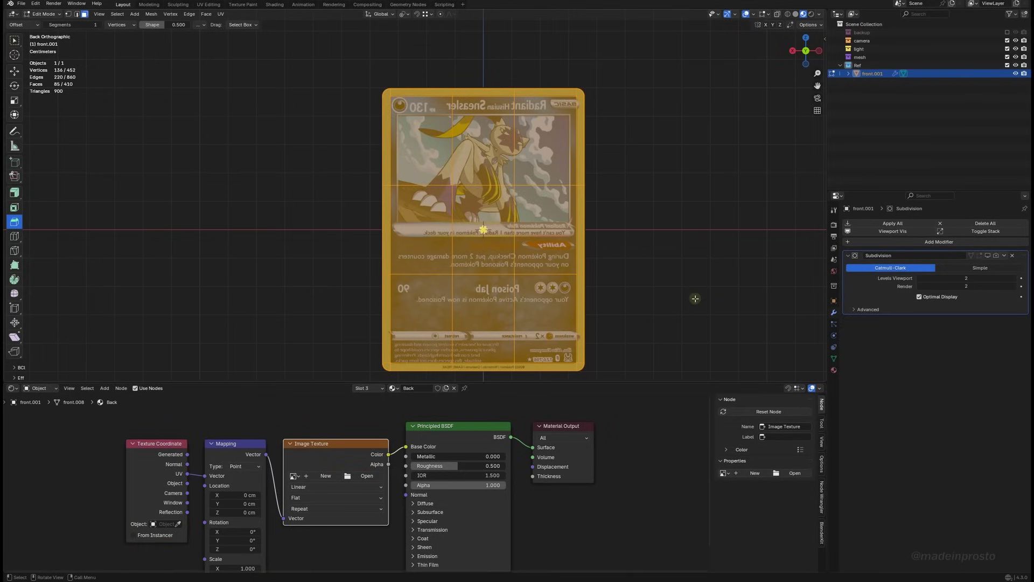
click(363, 476)
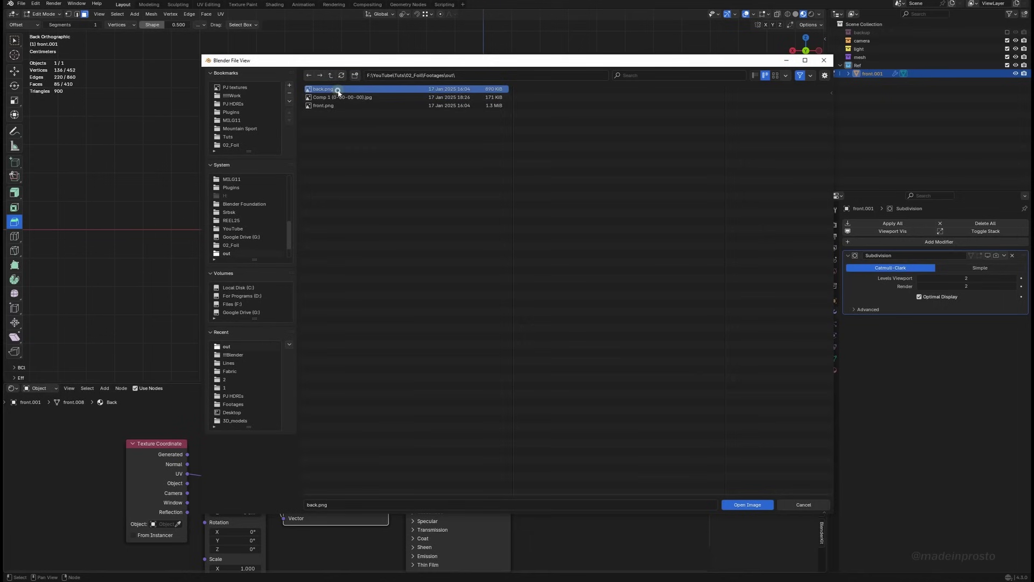
click(749, 506)
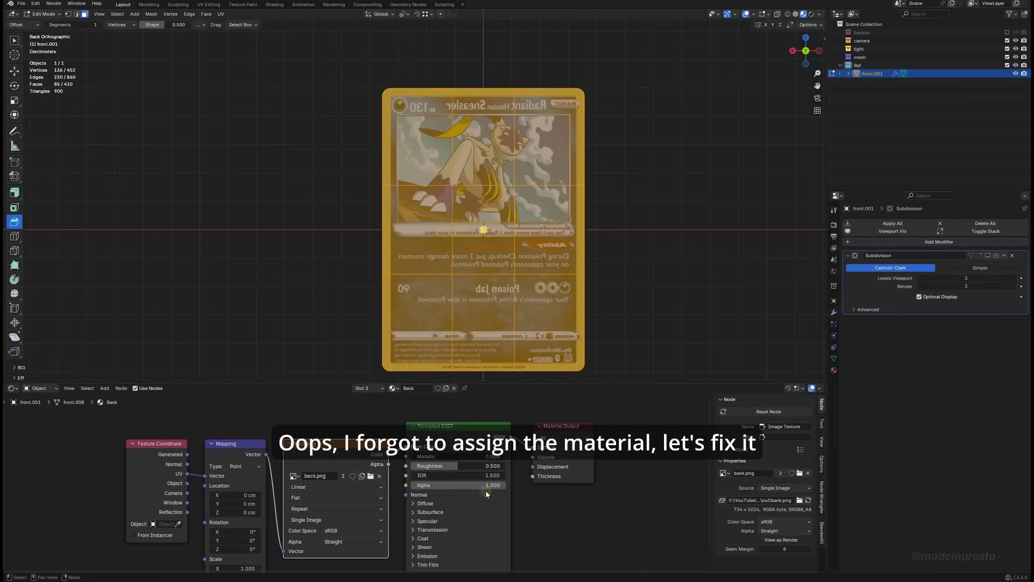
Assign the Back material to the selected back faces and clear the selection.
click(382, 388)
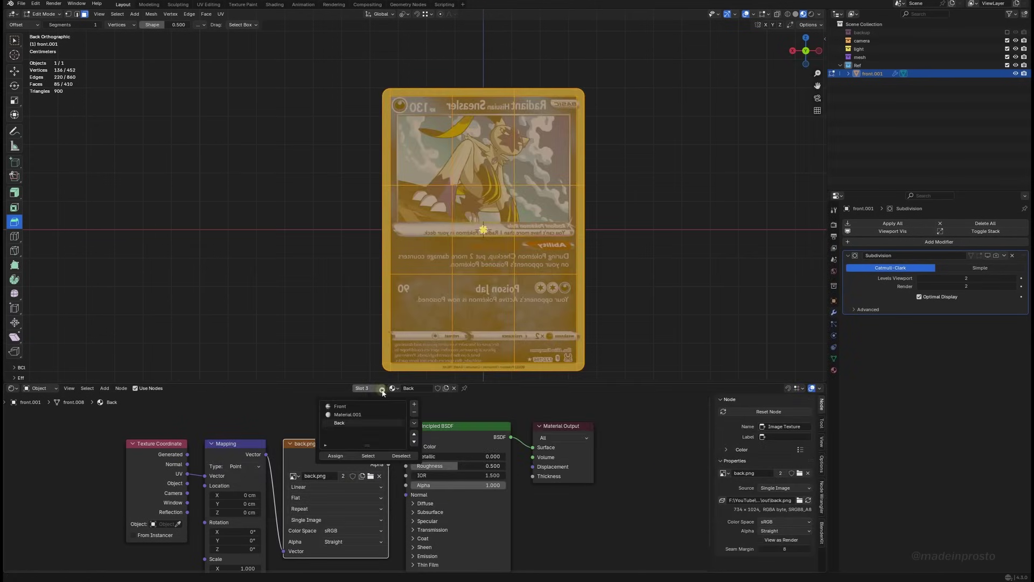
click(334, 456)
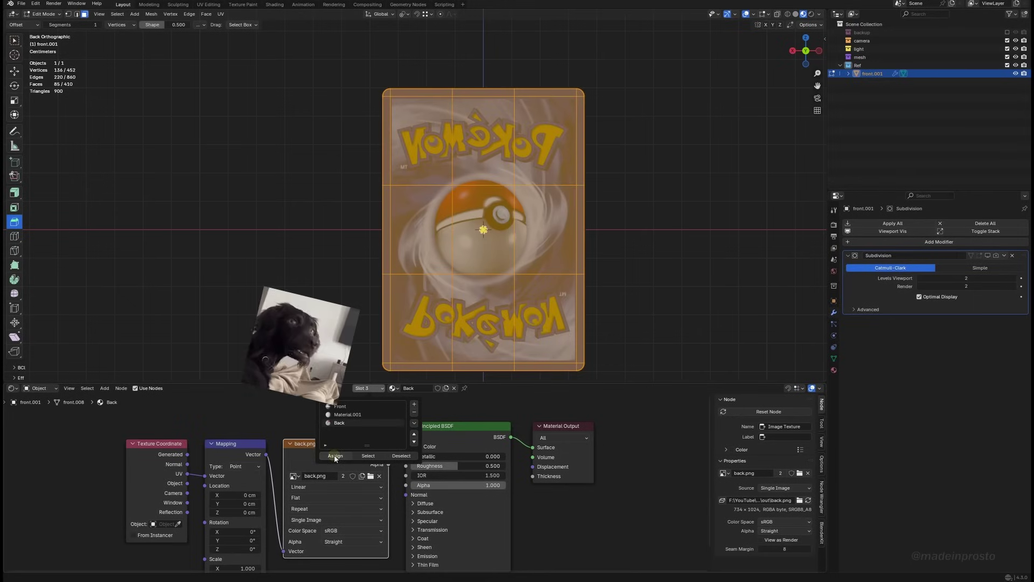
click(627, 241)
Set the Y rotation of the back texture's Mapping node to -180°.
double_click(252, 540)
text(-180)
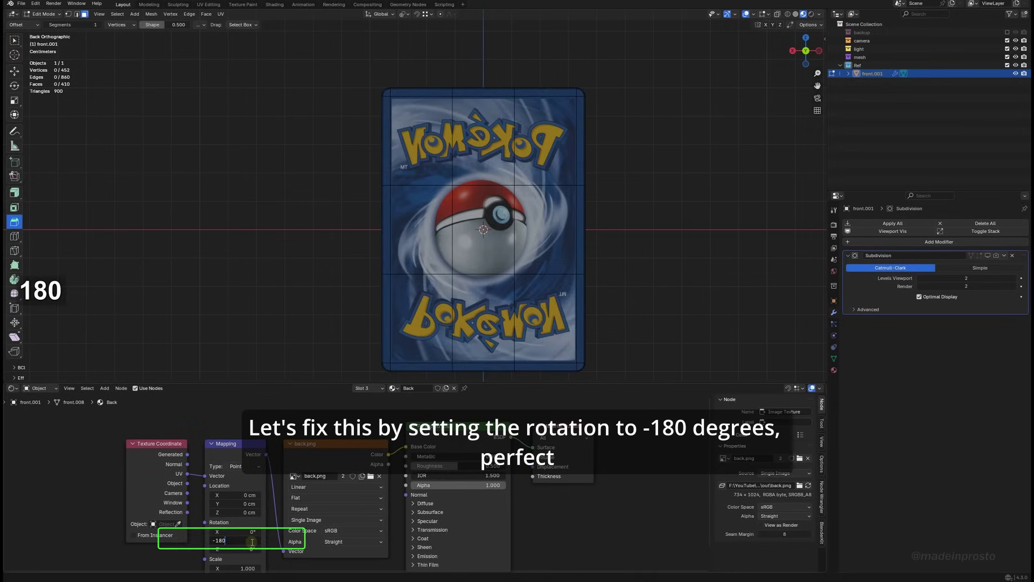
key(Return)
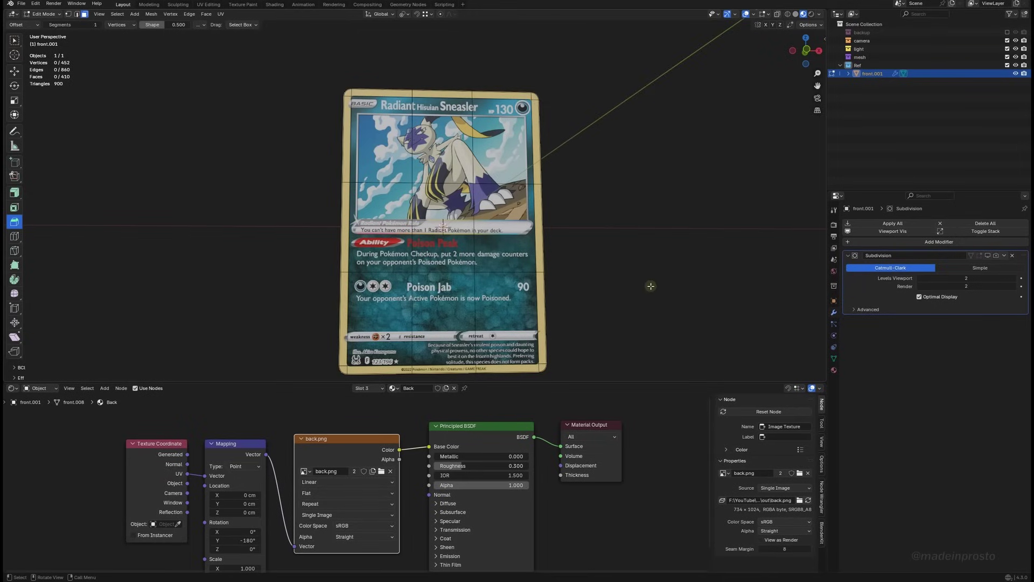
Hide the viewport overlays and view the textured card from an angle.
middle_drag(648, 286, 599, 316)
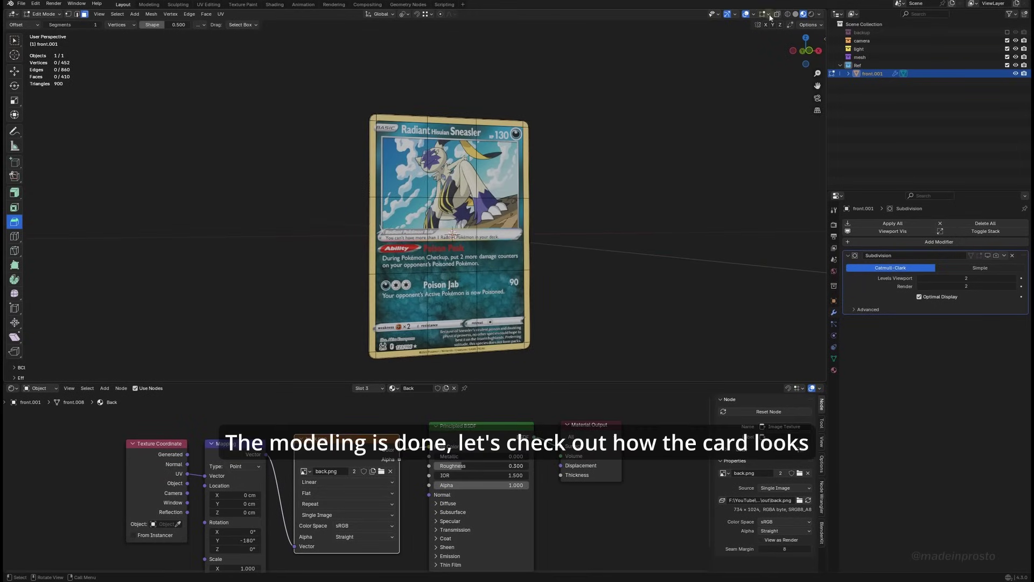
click(746, 15)
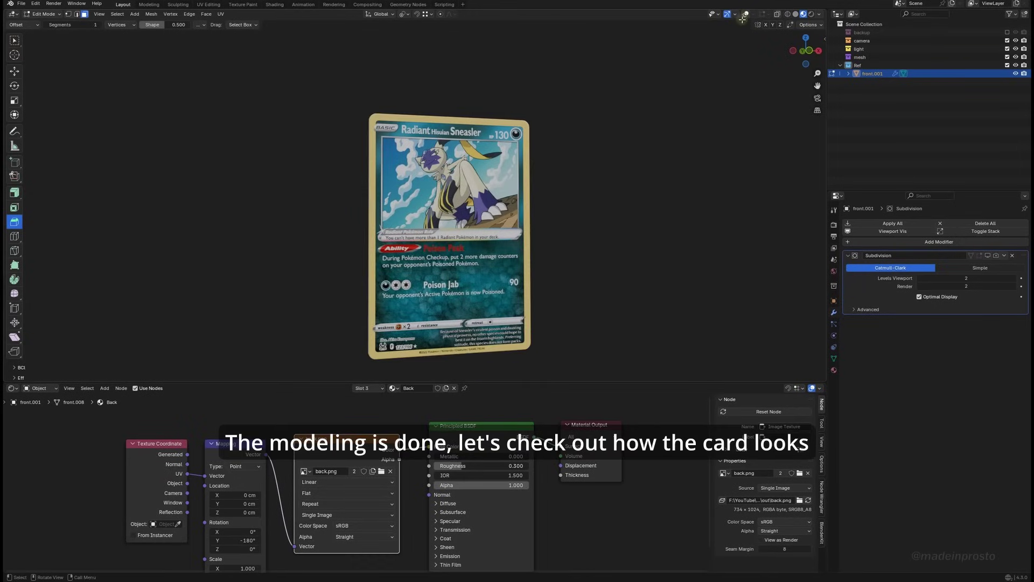
middle_drag(737, 33, 482, 291)
shift+middle_drag(480, 292, 482, 266)
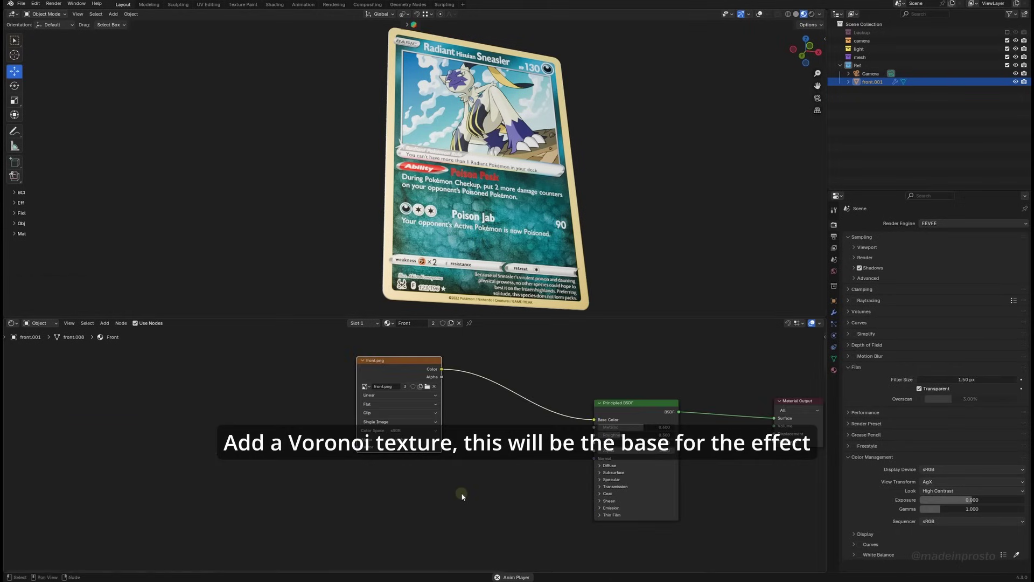
Add a Voronoi Texture node to the Front material below the front.png image node.
key(shift+a)
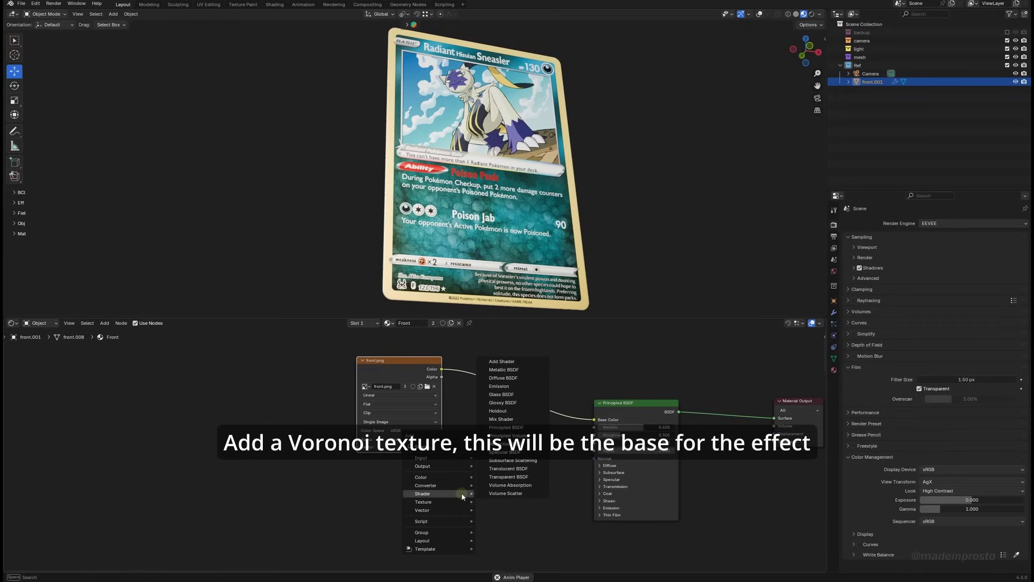
text(voro)
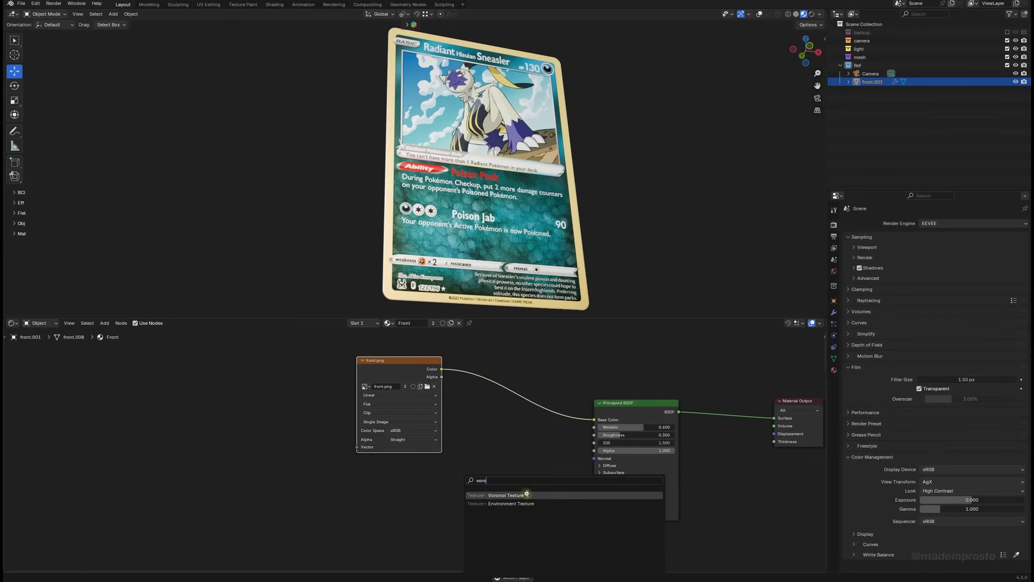
key(Return)
click(378, 470)
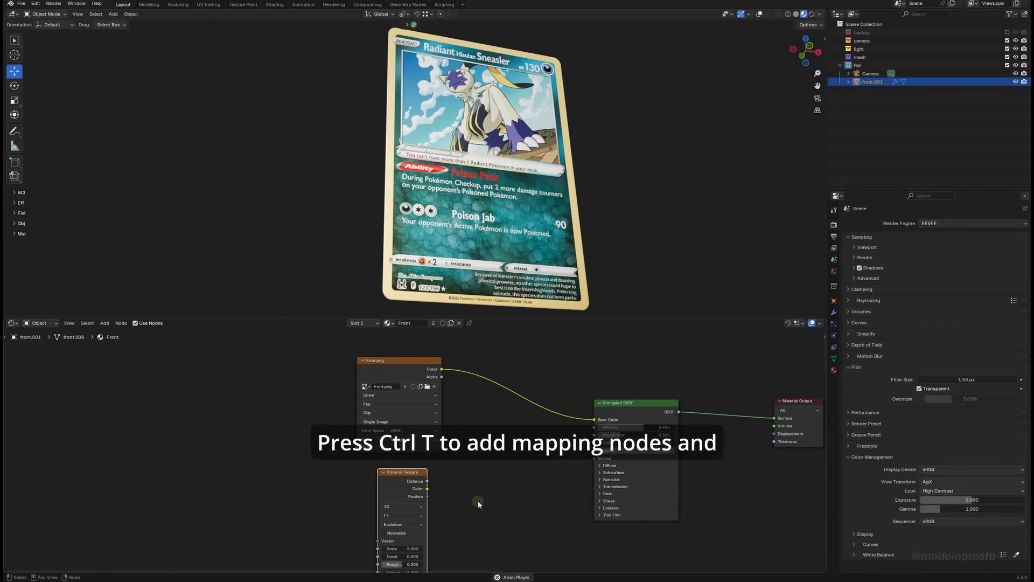
Add Texture Coordinate and Mapping nodes to the Voronoi Texture and space them apart to make room between them.
key(ctrl+t)
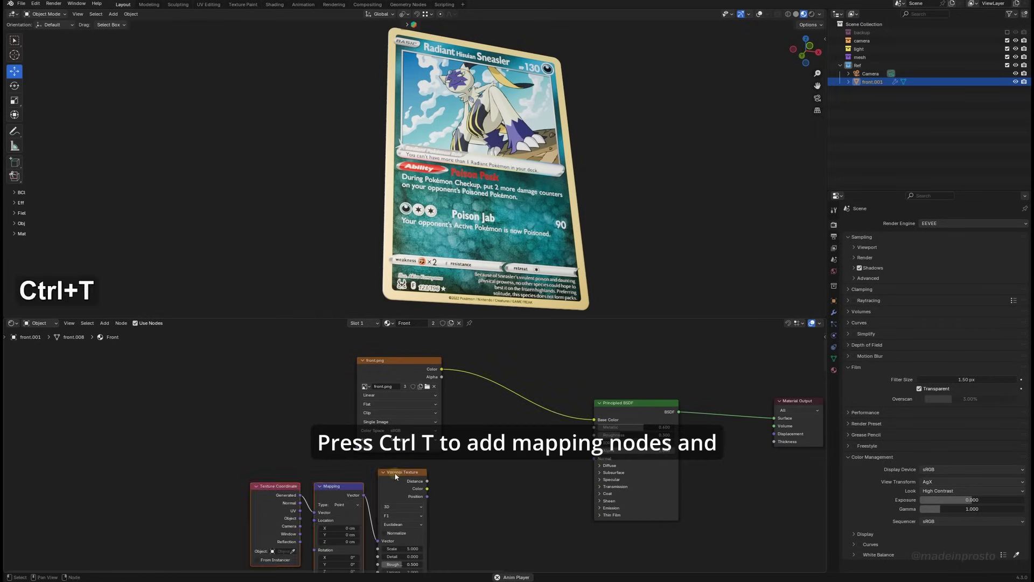
middle_drag(490, 509, 531, 484)
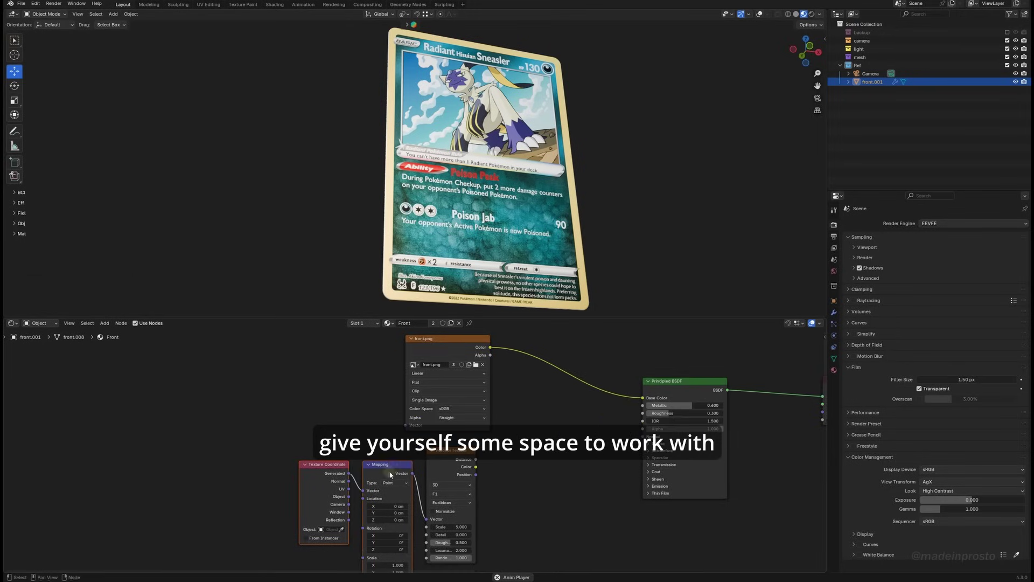
drag(389, 469, 200, 443)
middle_drag(418, 453, 507, 411)
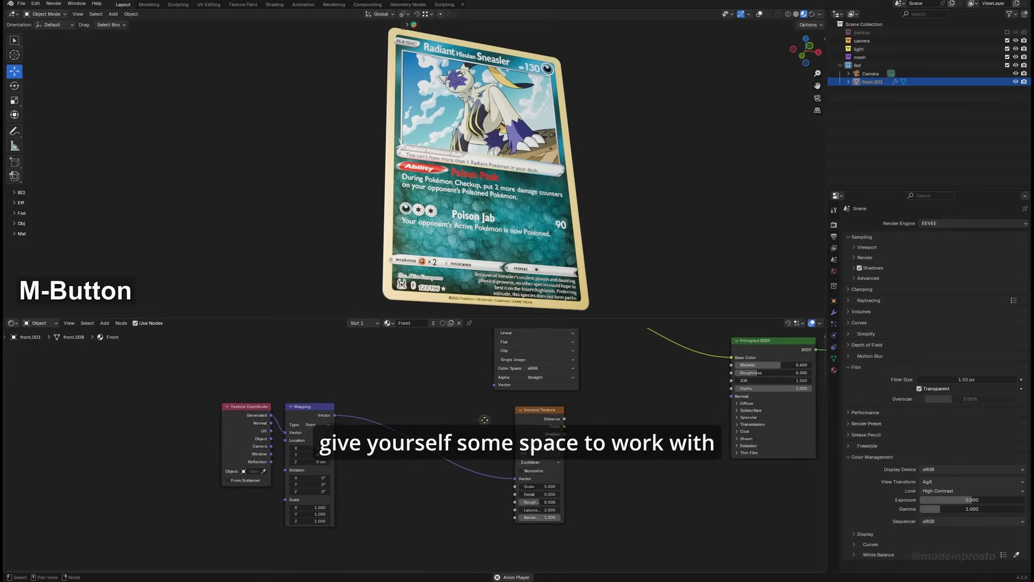
drag(315, 405, 378, 402)
drag(247, 404, 155, 406)
drag(375, 399, 406, 399)
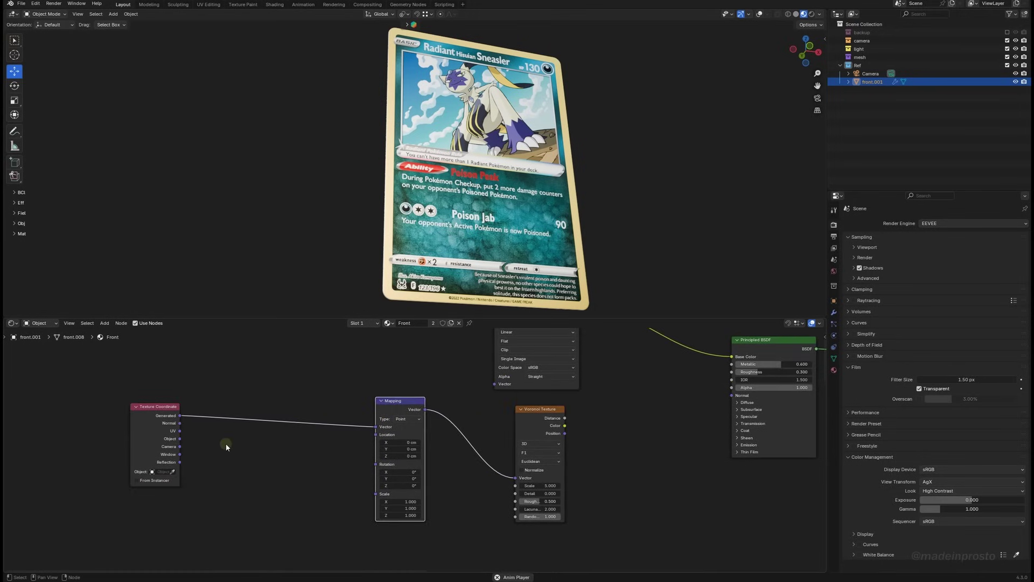
Insert a Separate XYZ node between the Texture Coordinate's Generated output and the Mapping node.
key(shift+a)
mouse_move(225, 444)
text(sep)
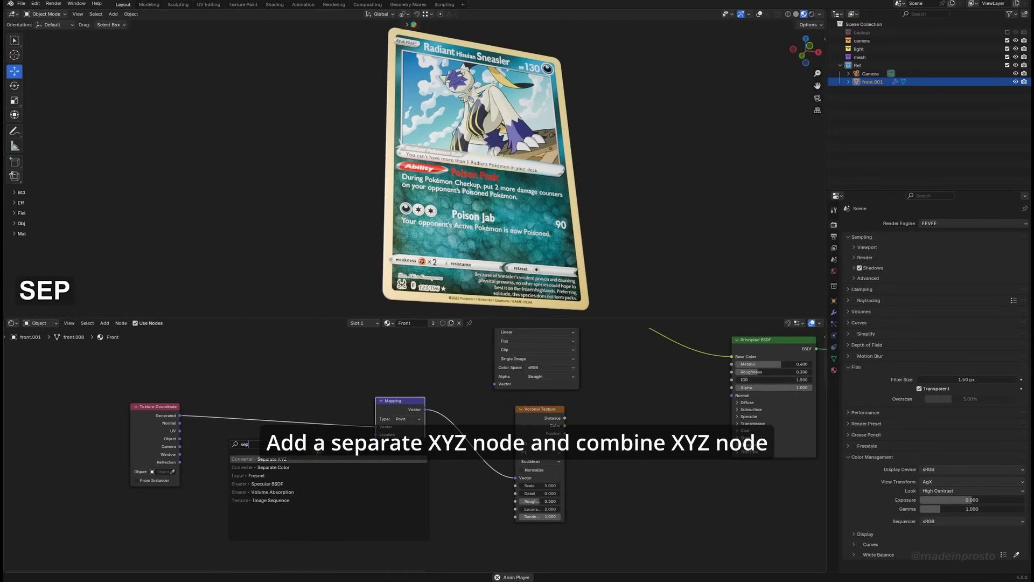
key(Return)
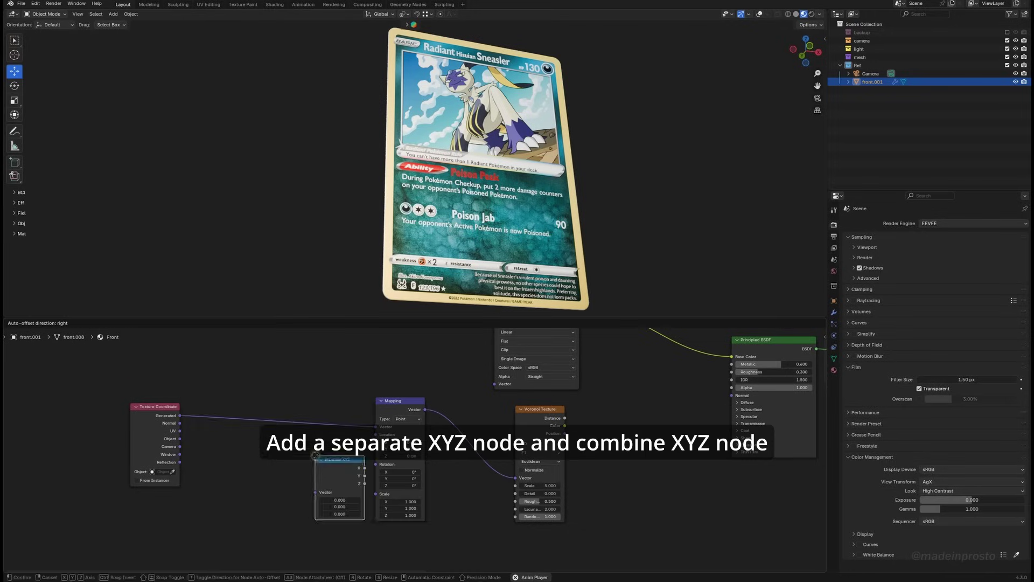
click(264, 450)
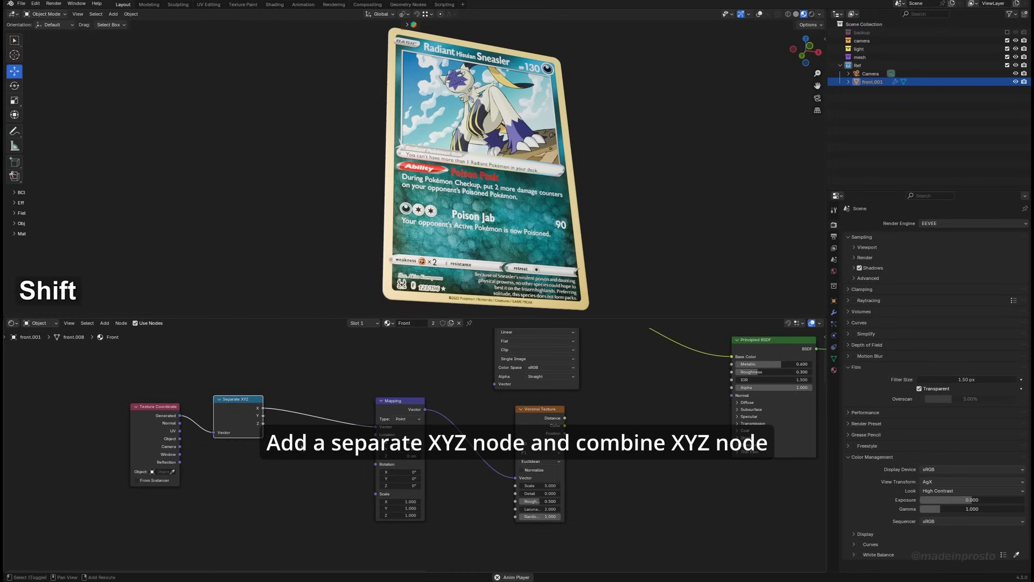
Insert a Combine XYZ node before the Mapping node and link X, Y and Z to it from the Separate XYZ node.
key(shift+a)
mouse_move(301, 443)
click(345, 351)
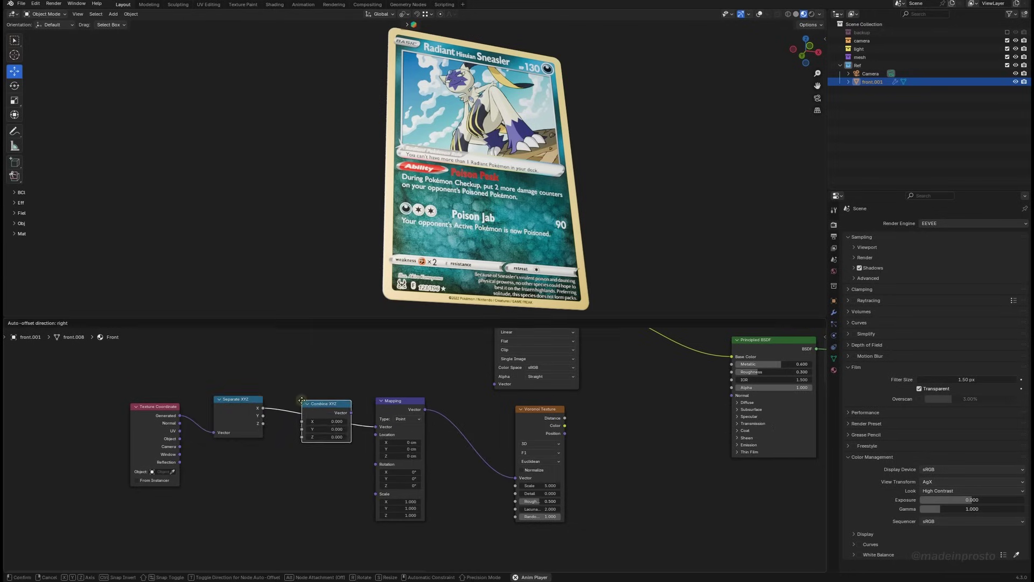
click(300, 401)
drag(265, 415, 283, 437)
drag(404, 401, 423, 394)
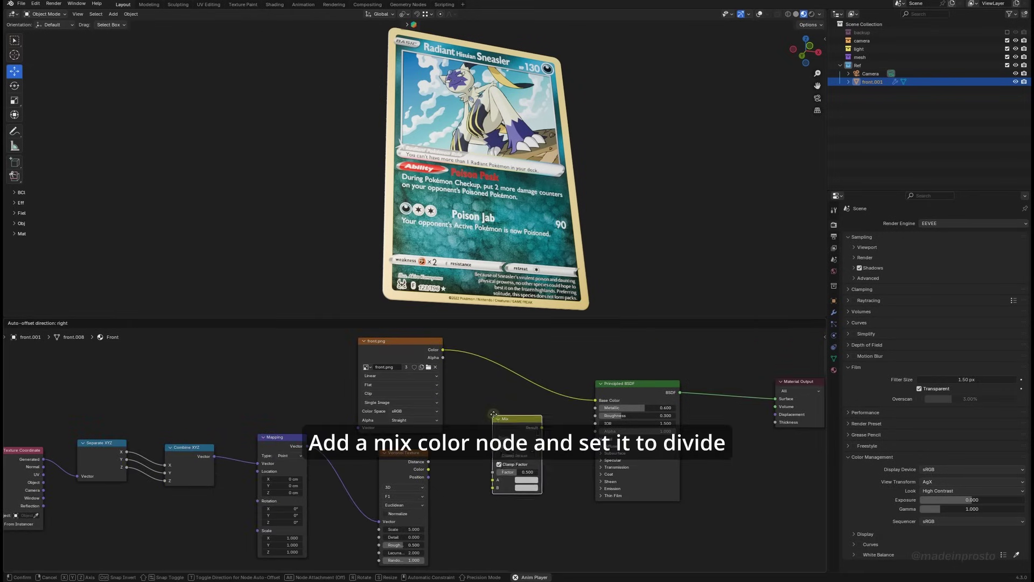
Place a Mix Color node before the Principled BSDF and set its blending mode to Divide.
click(494, 415)
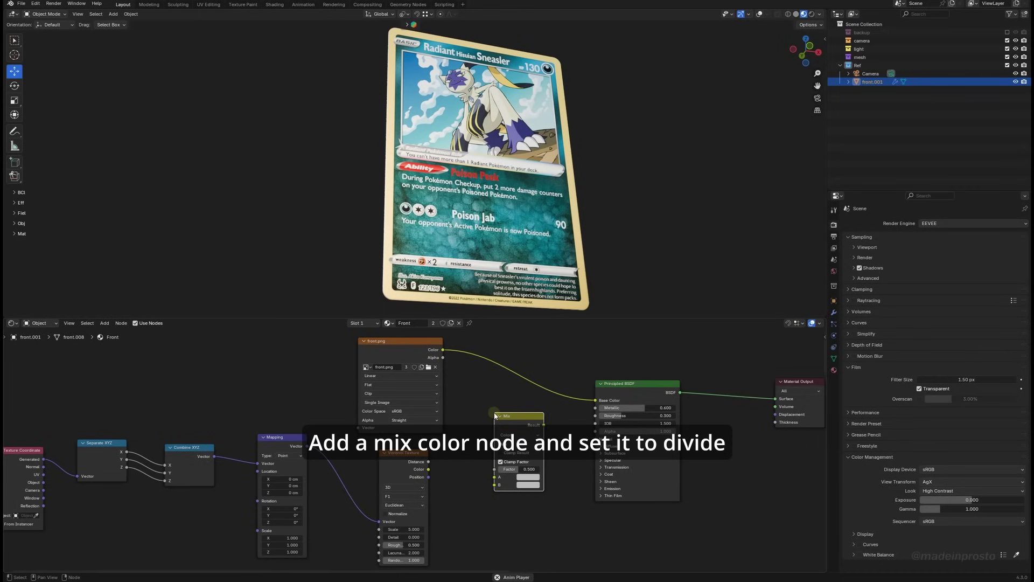
click(510, 444)
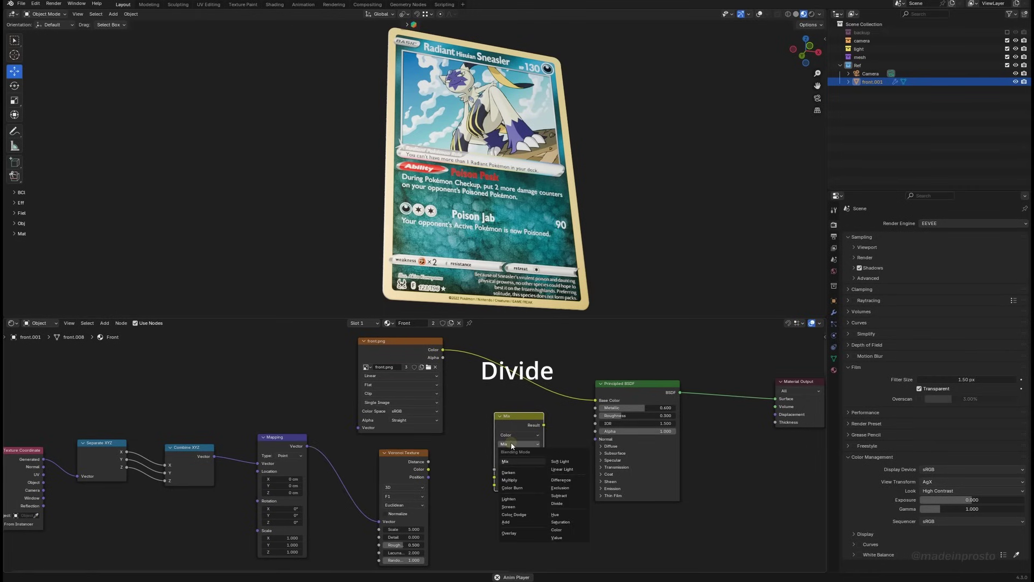
click(555, 502)
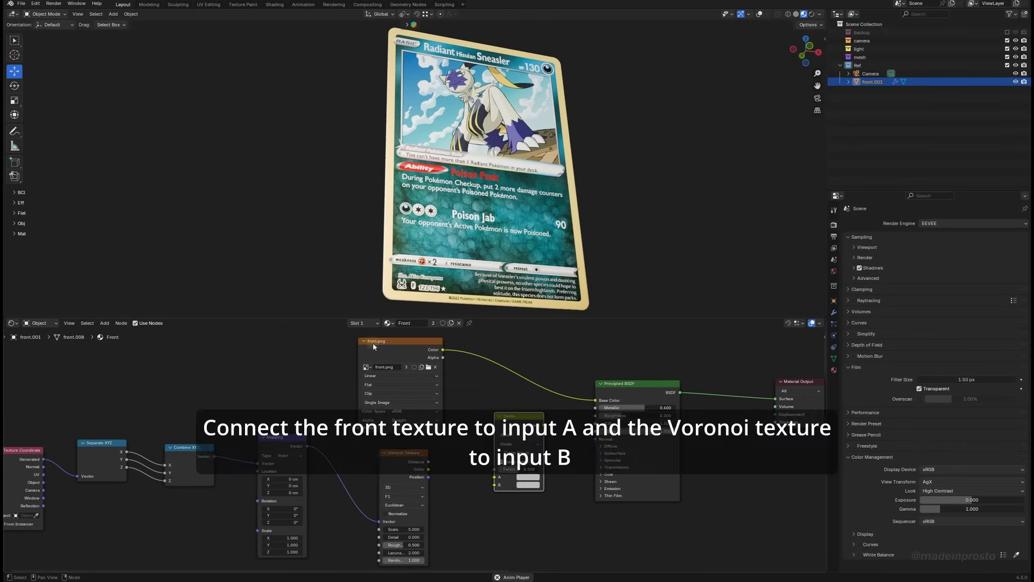
Connect the front.png color to Divide input A, the Voronoi color to input B, and the result to Base Color.
drag(443, 350, 493, 476)
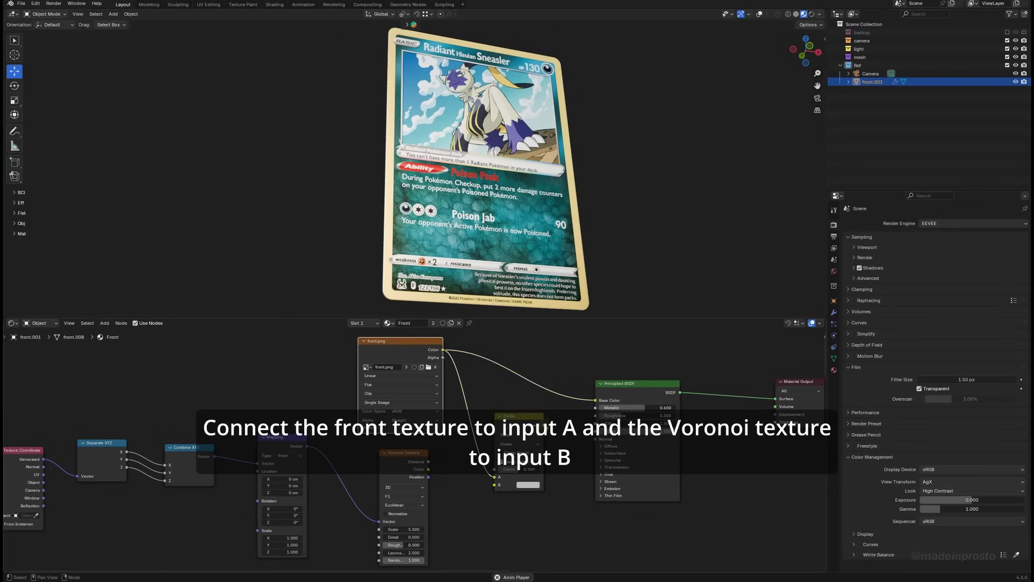
drag(430, 471, 495, 484)
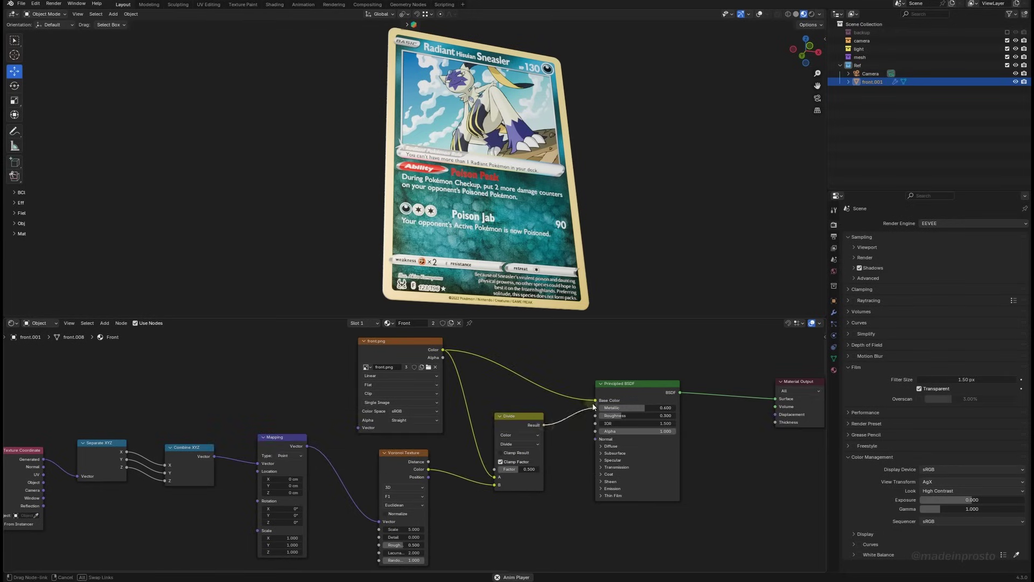
drag(593, 408, 594, 403)
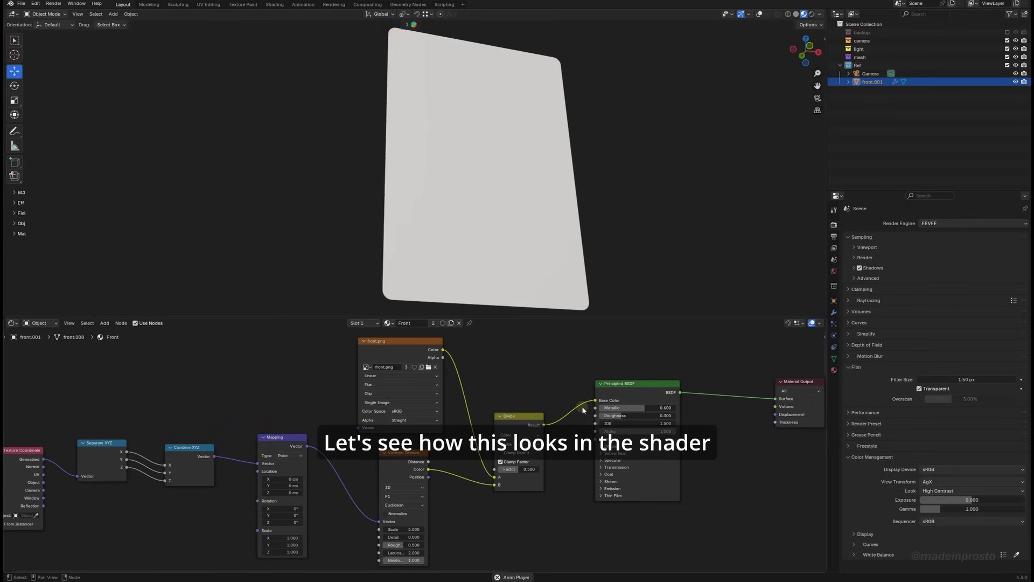
Set the Voronoi Texture's Scale to 120 and check the foil pattern on the card.
click(413, 530)
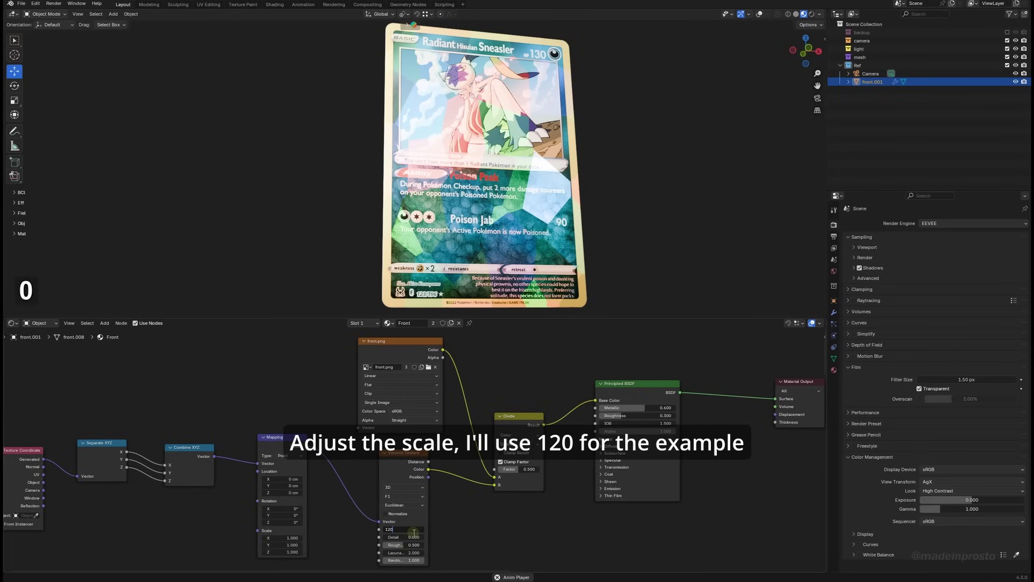
key(Return)
middle_drag(540, 240, 537, 313)
Move the Divide node away from the texture nodes and add a Layer Weight node above the front.png node.
drag(451, 431, 510, 410)
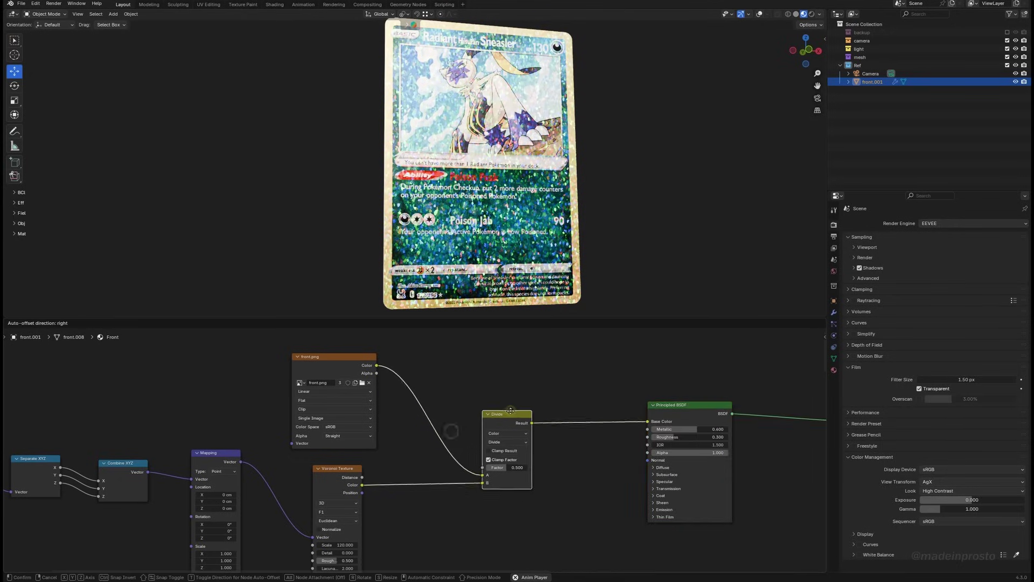
middle_drag(510, 410, 414, 374)
key(shift+a)
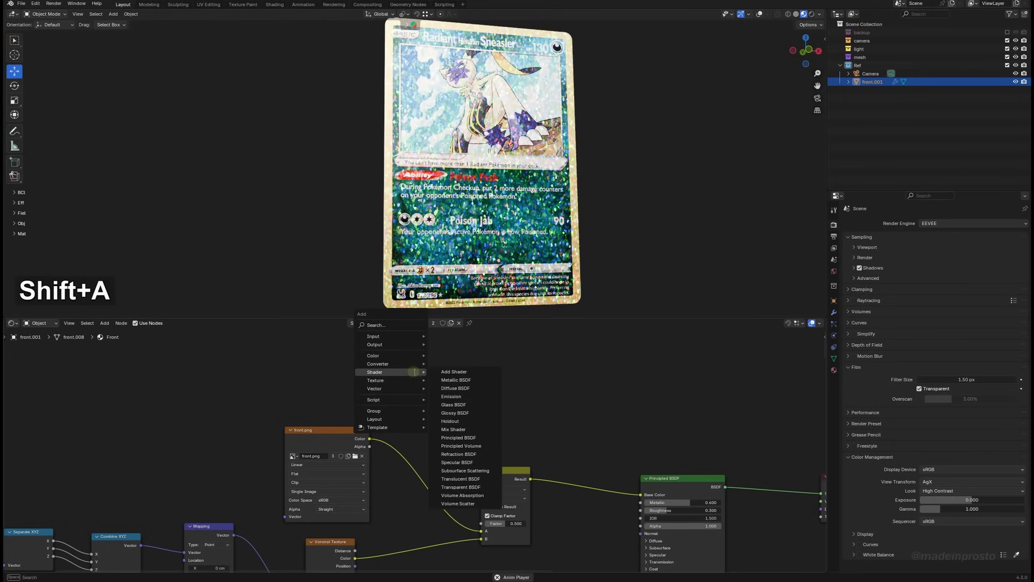
text(layer)
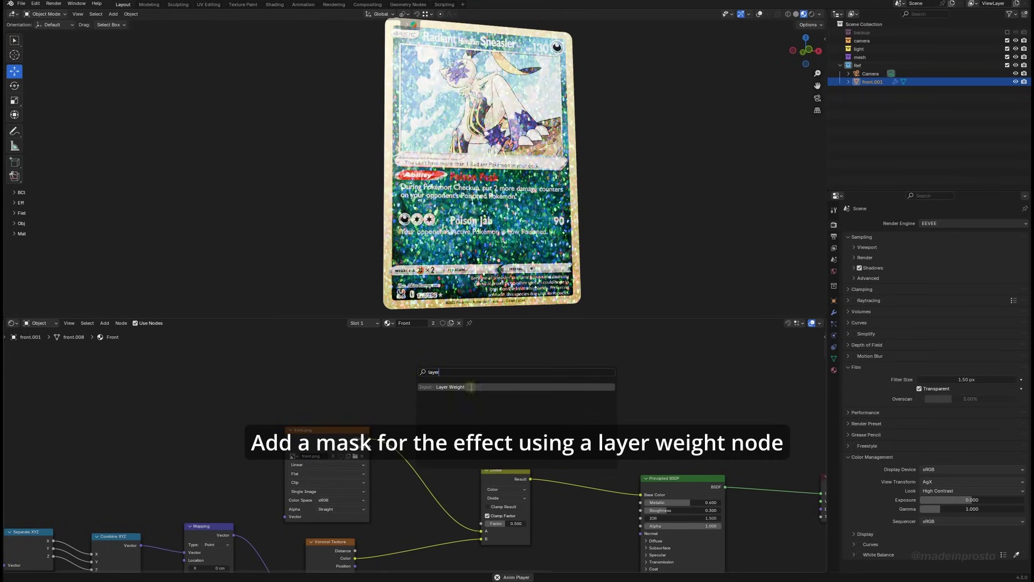
key(Return)
click(370, 396)
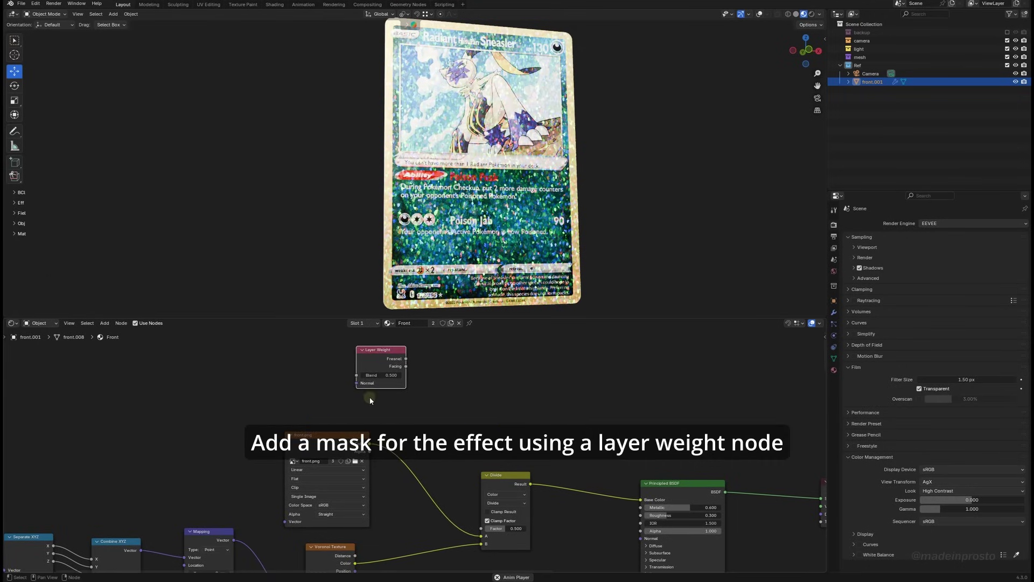
Duplicate the Texture Coordinate node and place the copy in front of the Layer Weight node.
middle_drag(370, 400, 404, 405)
middle_drag(189, 443, 384, 474)
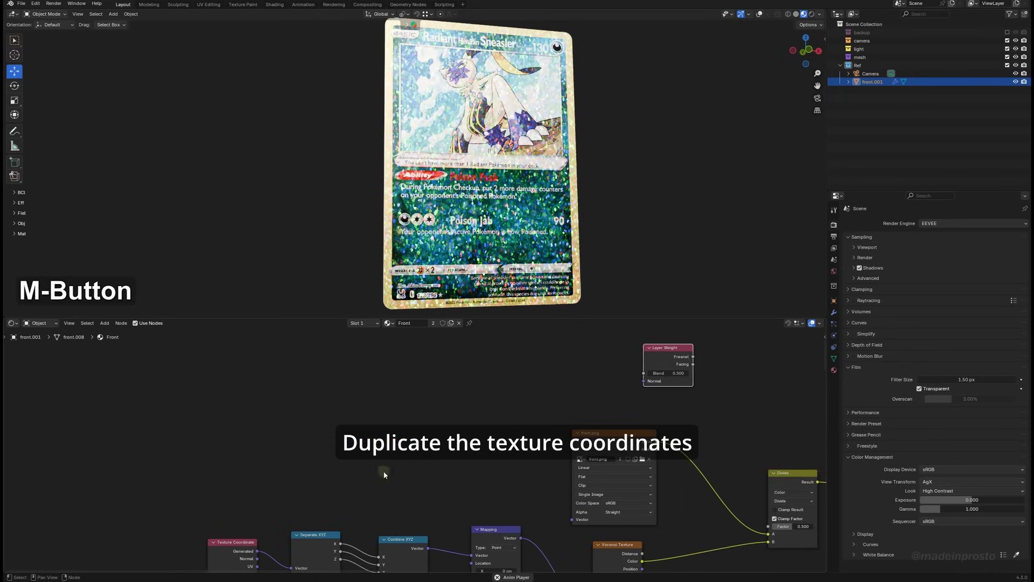
middle_drag(224, 540, 189, 535)
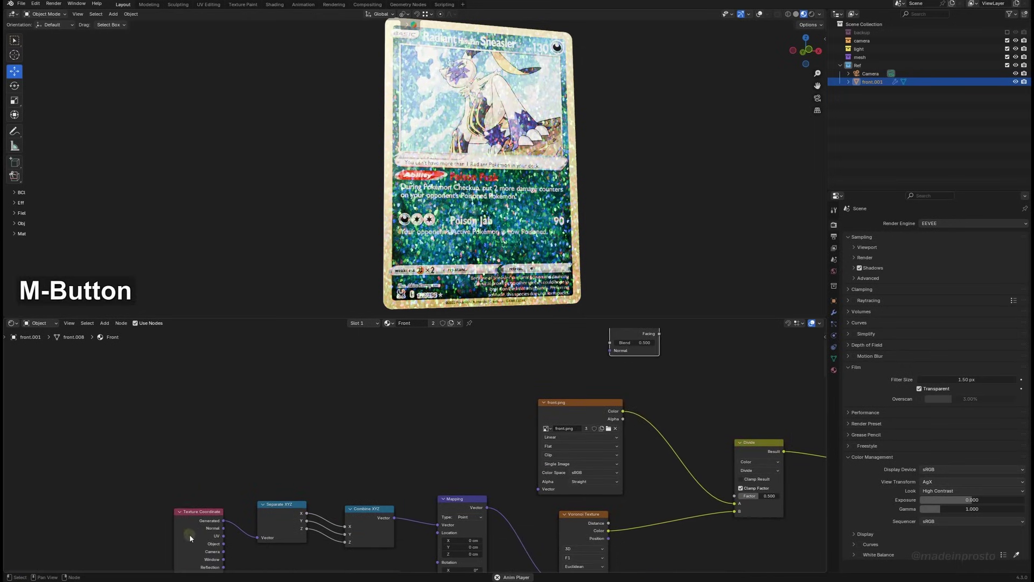
key(shift+d)
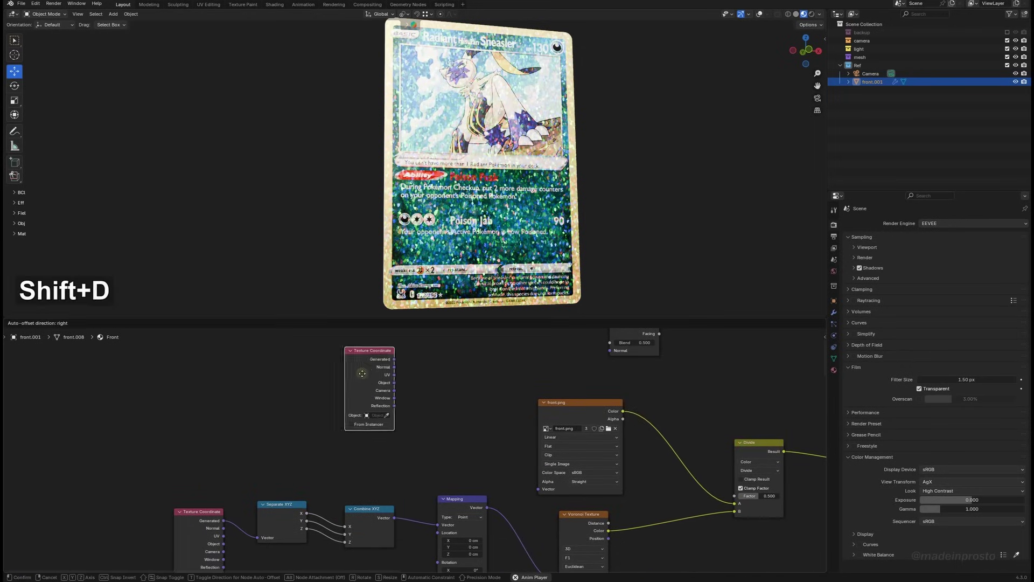
click(365, 376)
middle_drag(528, 373, 330, 418)
drag(198, 398, 336, 351)
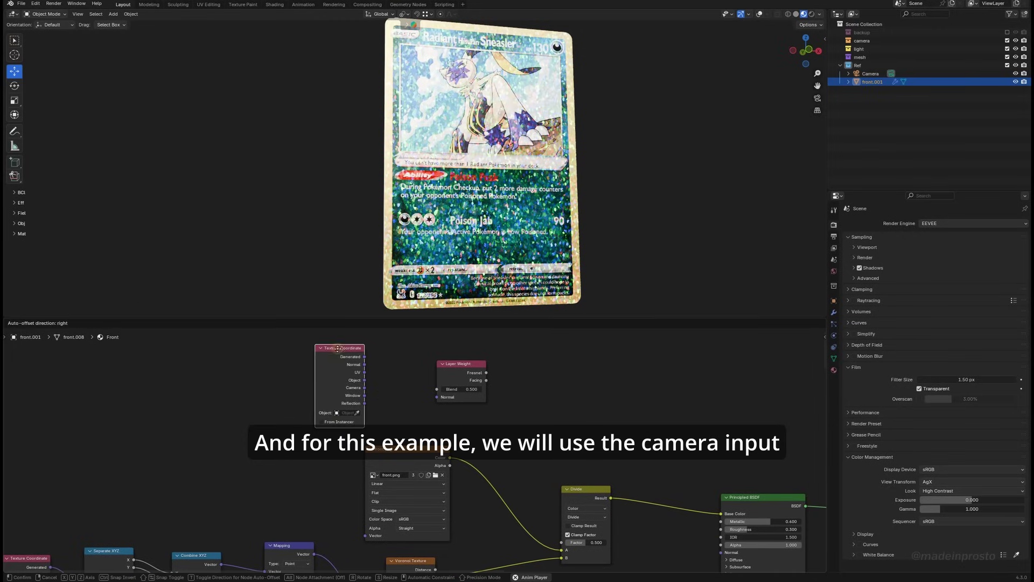
Connect the copied Texture Coordinate's Camera output to the Layer Weight's Normal, and its Fresnel output to the Divide node's Factor.
drag(364, 387, 434, 397)
middle_drag(493, 381, 449, 377)
drag(443, 369, 491, 418)
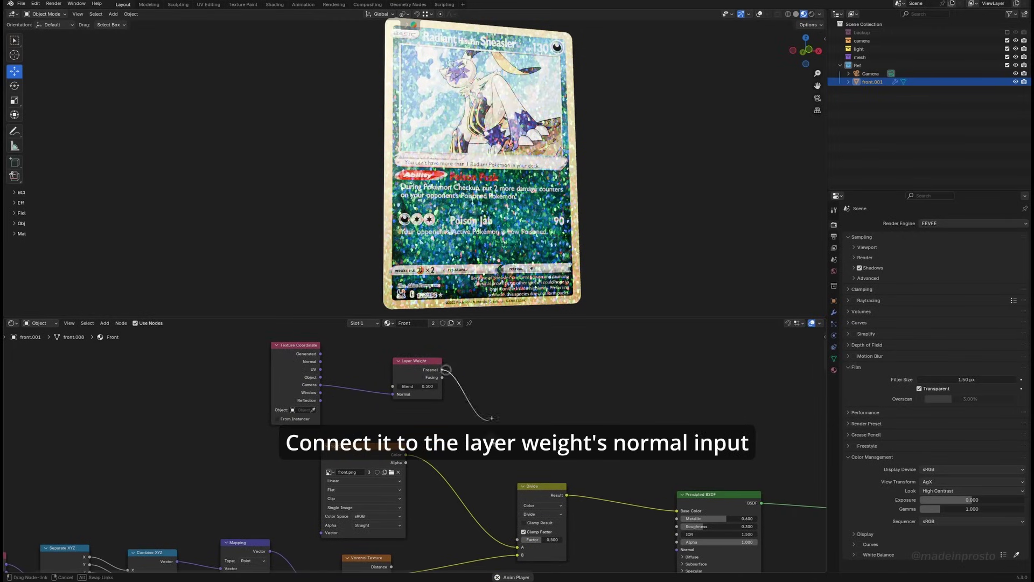
drag(498, 525, 517, 539)
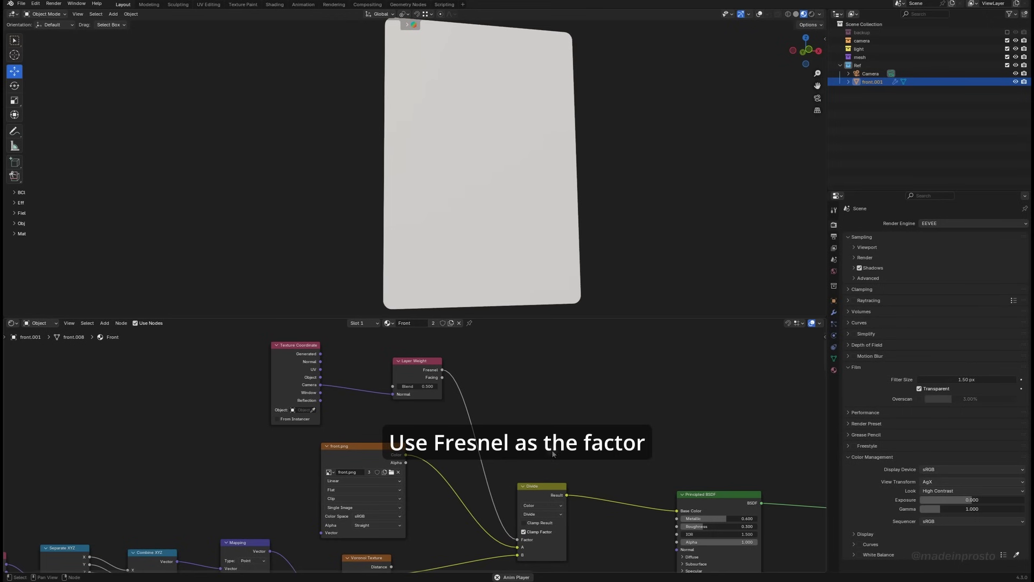
Set the Layer Weight's Blend to 0.1 and check the foil effect from another angle.
mouse_move(401, 290)
middle_down()
mouse_move(395, 281)
mouse_move(575, 136)
mouse_move(426, 350)
middle_up()
double_click(416, 385)
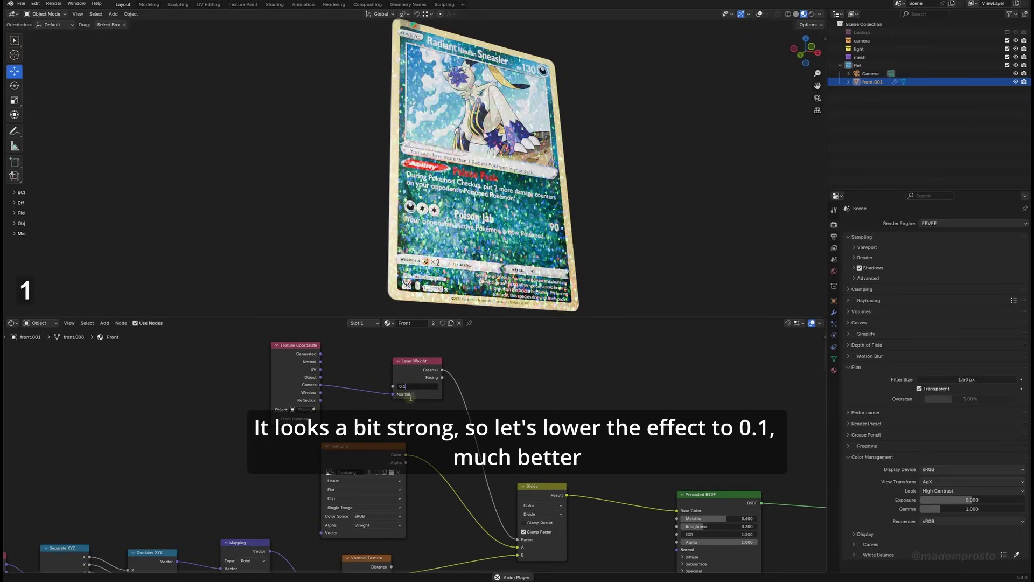
key(Return)
mouse_move(501, 258)
middle_down()
mouse_move(453, 249)
mouse_move(472, 167)
mouse_move(618, 168)
mouse_move(406, 250)
middle_up()
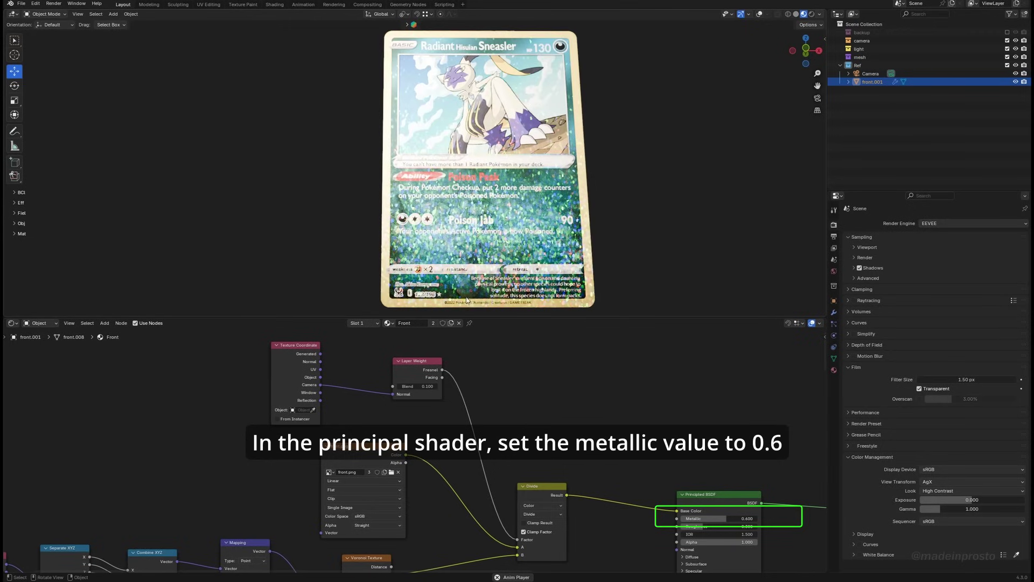
Insert a Color Ramp between the Layer Weight's Fresnel output and the Divide Factor, and move its black stop to about 0.15.
key(shift+a)
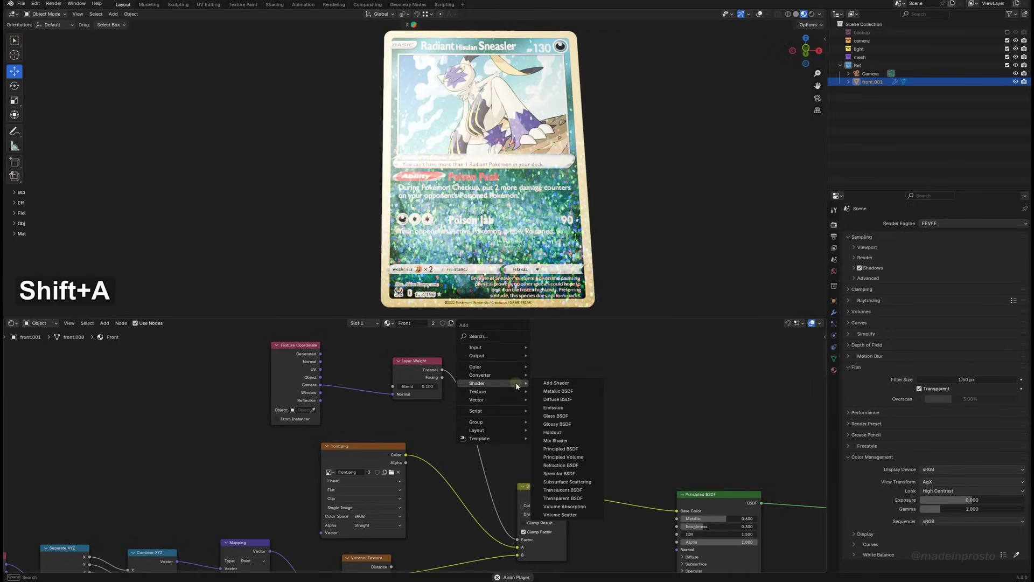
text(ramp)
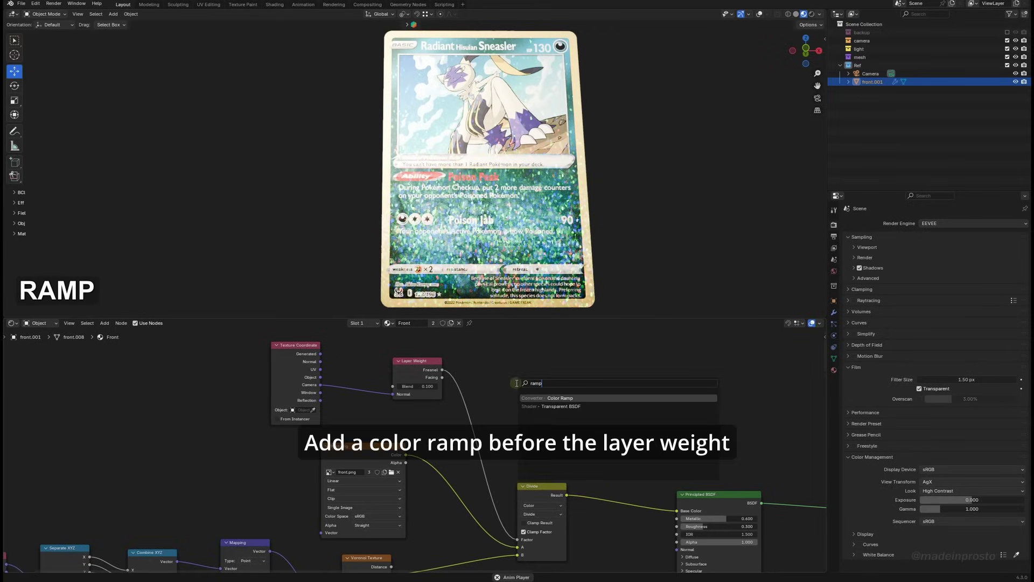
click(553, 397)
click(462, 375)
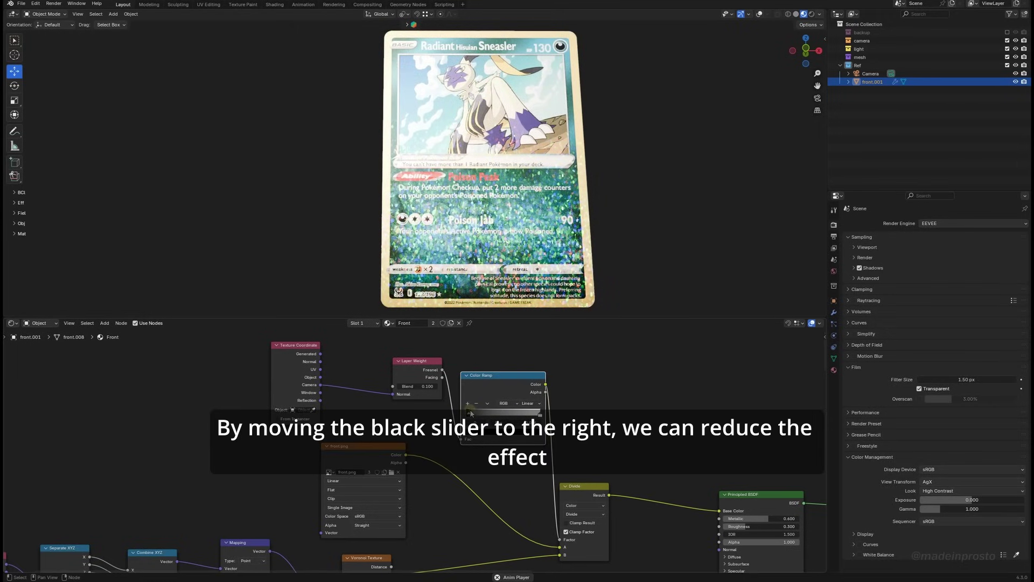
mouse_move(473, 413)
mouse_down()
mouse_move(531, 413)
mouse_move(466, 412)
mouse_move(474, 407)
mouse_up()
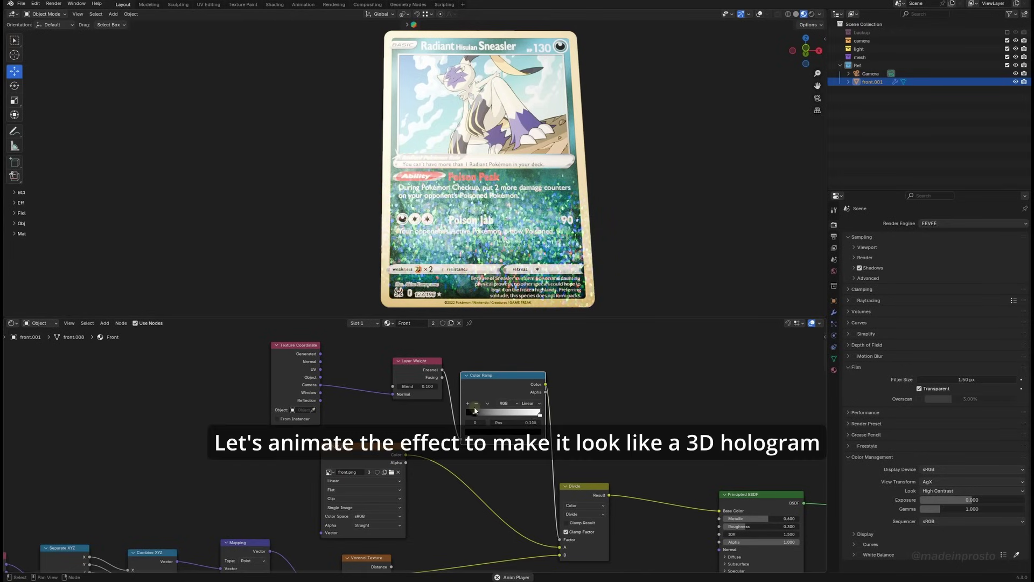
Duplicate the Separate XYZ and Combine XYZ nodes and place the copies below the originals.
scroll(473, 406, down, 3)
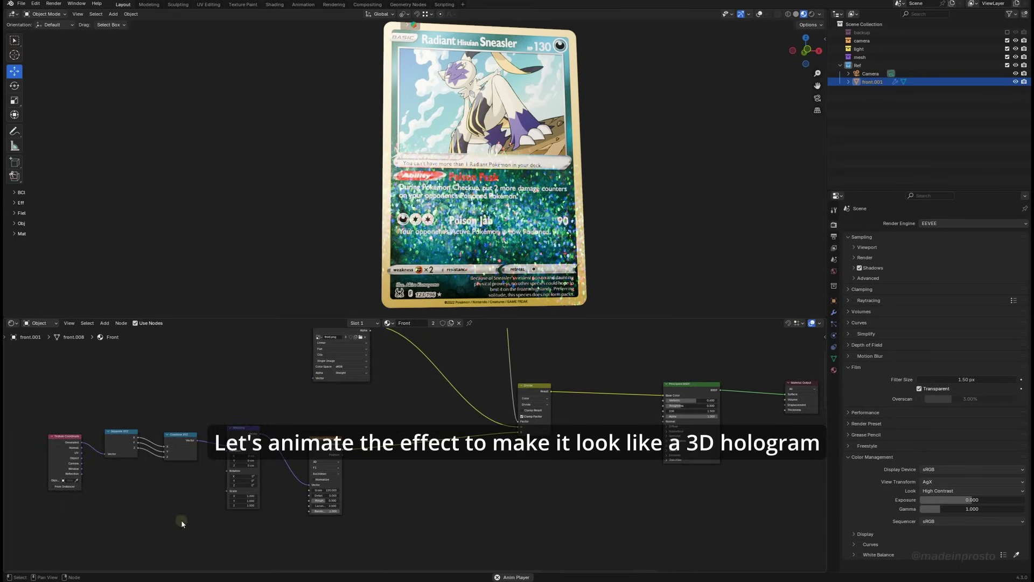
middle_drag(181, 520, 287, 444)
scroll(287, 444, up, 1)
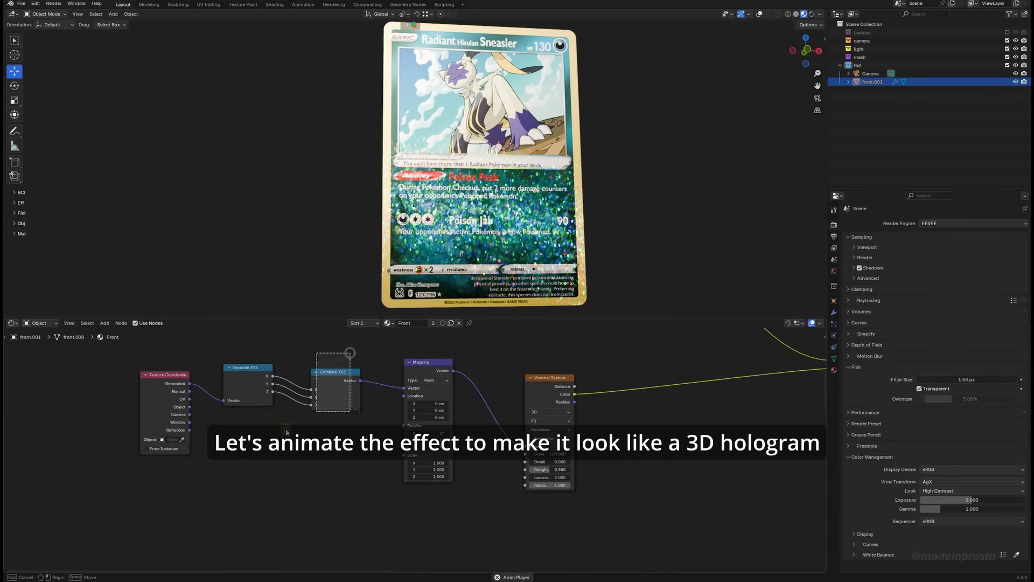
key(shift+d)
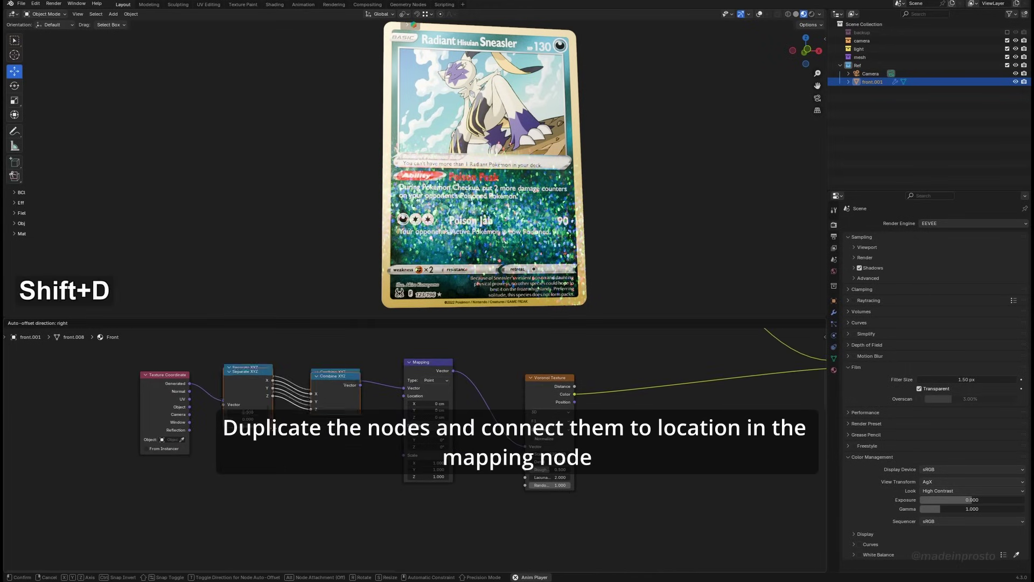
click(276, 496)
Connect the Texture Coordinate's Reflection output to the copied Separate XYZ, and the copied Combine XYZ to the Mapping's Location.
drag(190, 430, 224, 477)
drag(361, 456, 380, 439)
drag(401, 397, 403, 395)
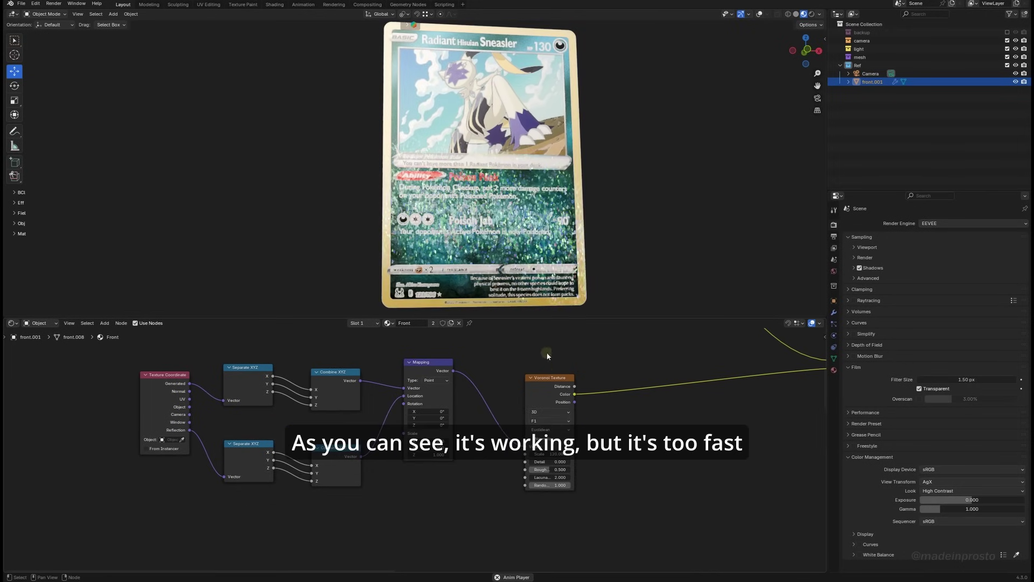
middle_drag(445, 237, 578, 209)
Add a Vector Math node set to Multiply between the copied Combine XYZ and the Mapping's Location.
key(shift+a)
text(ma)
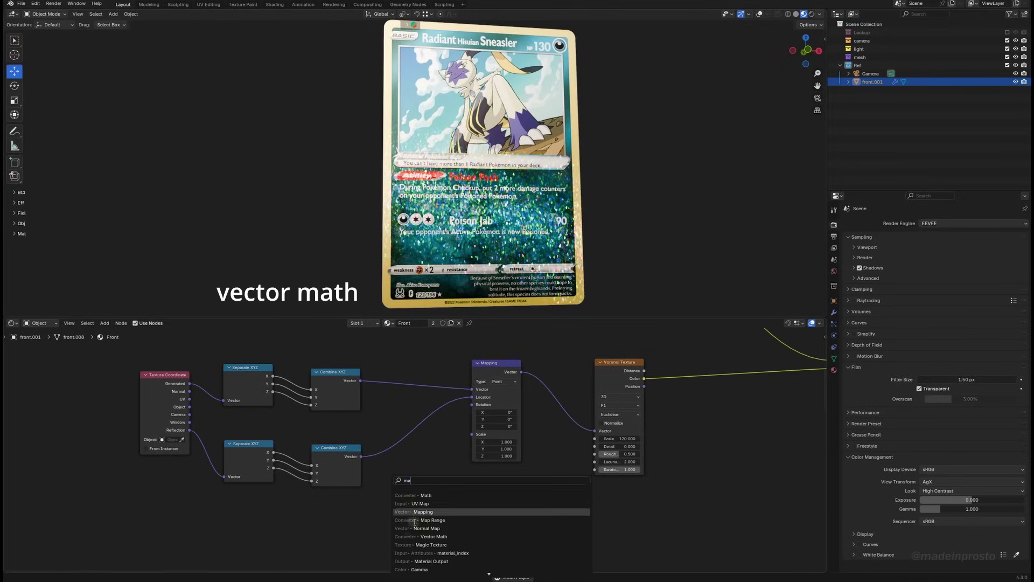
click(425, 536)
click(403, 460)
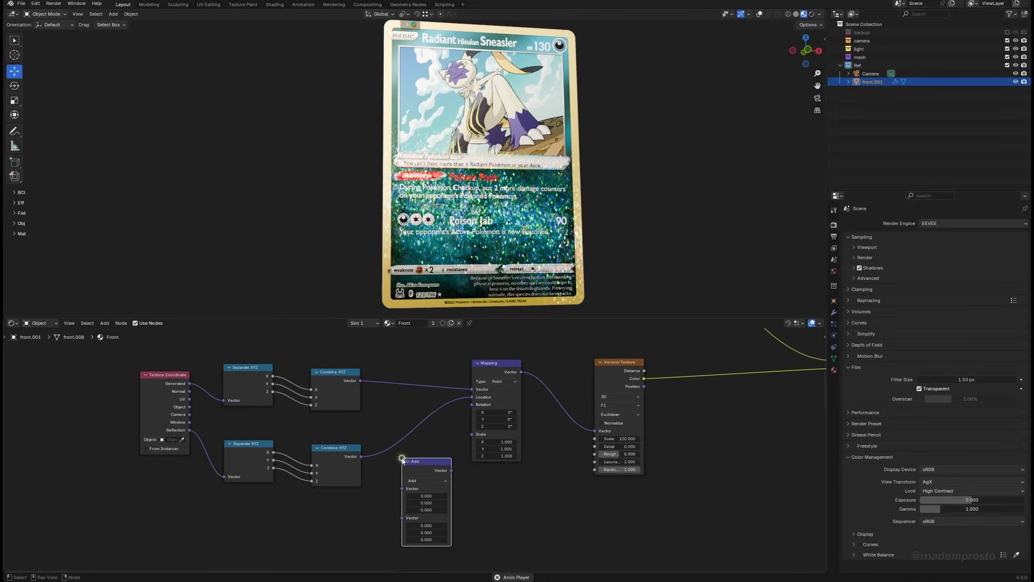
click(426, 481)
click(426, 431)
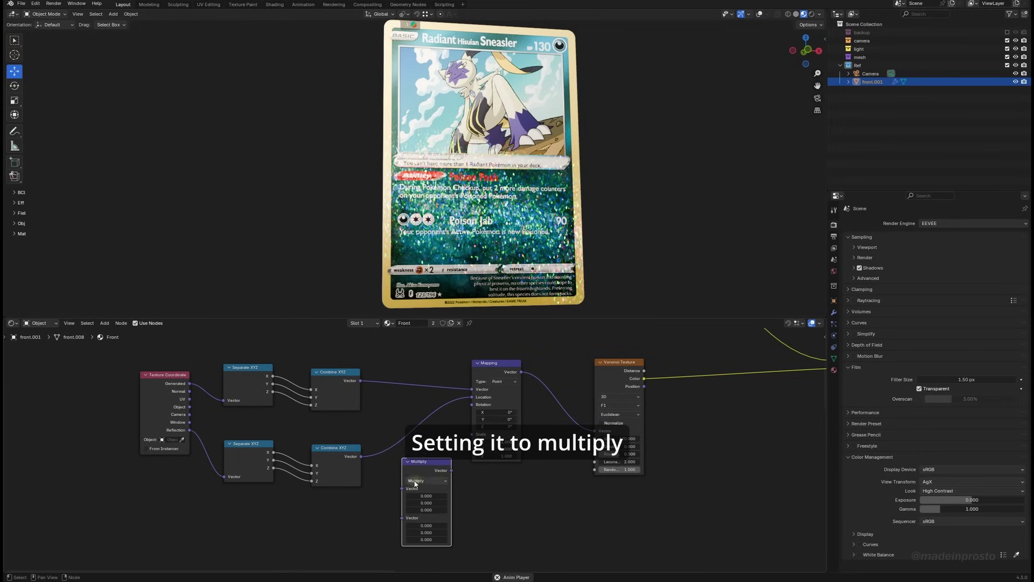
drag(361, 456, 459, 439)
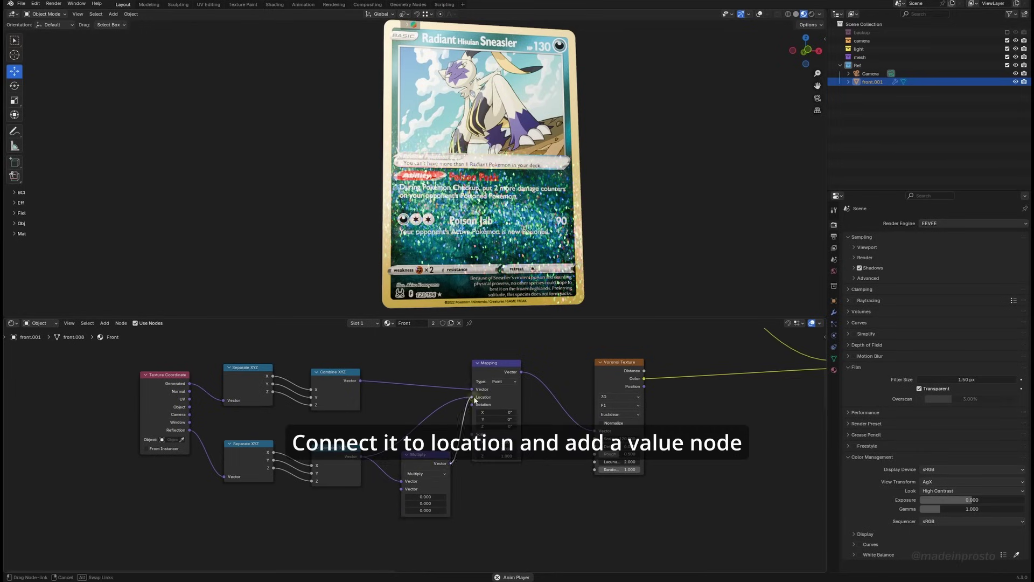
drag(474, 397, 475, 399)
Add a Value node of 0.1 connected to the Multiply's second Vector input, and check the slowed effect from other angles.
key(shift+a)
text(val)
key(Return)
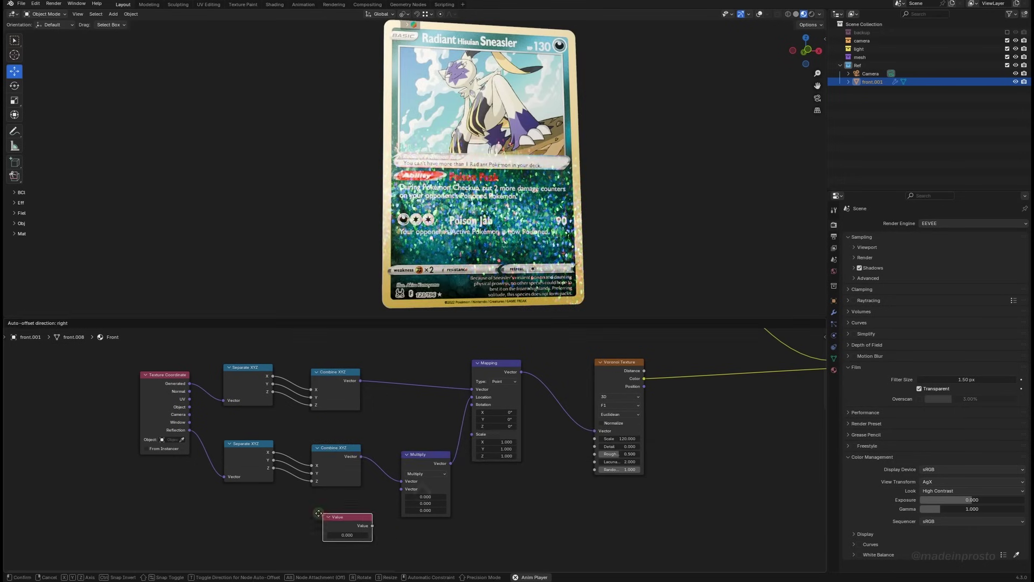
click(307, 518)
drag(360, 530, 401, 488)
click(335, 540)
text(0.1)
click(432, 562)
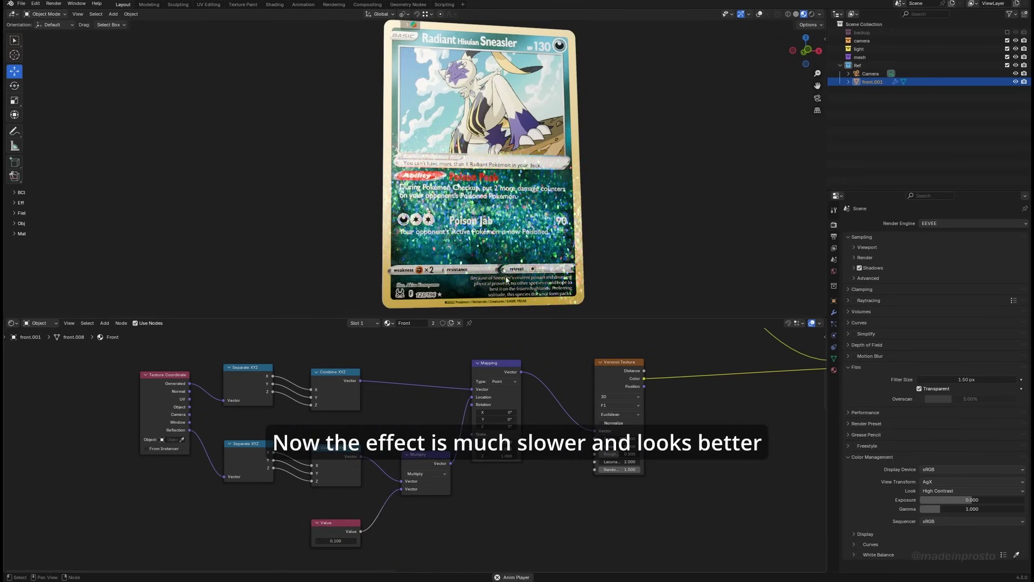
middle_drag(506, 279, 385, 214)
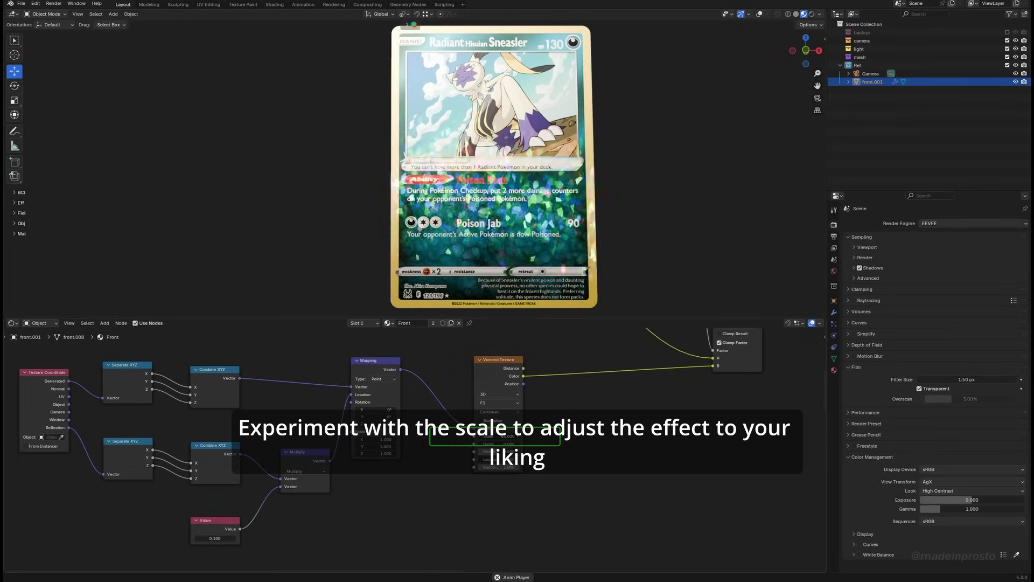
middle_drag(620, 210, 519, 254)
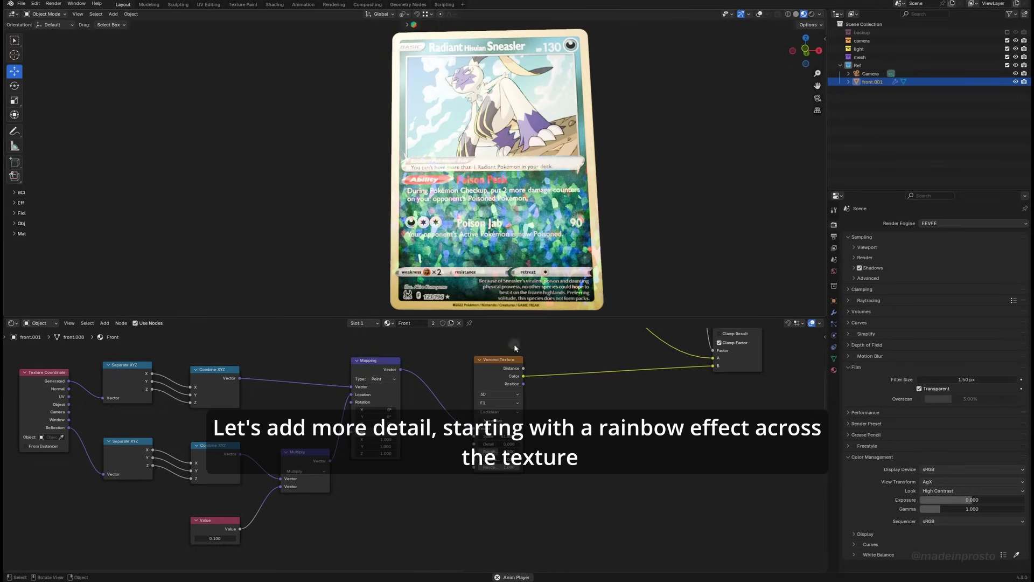
Add a Noise Texture below the Voronoi Texture and preview its Color output through the Material Output's Surface.
scroll(598, 493, down, 1)
key(shift+a)
text(noise)
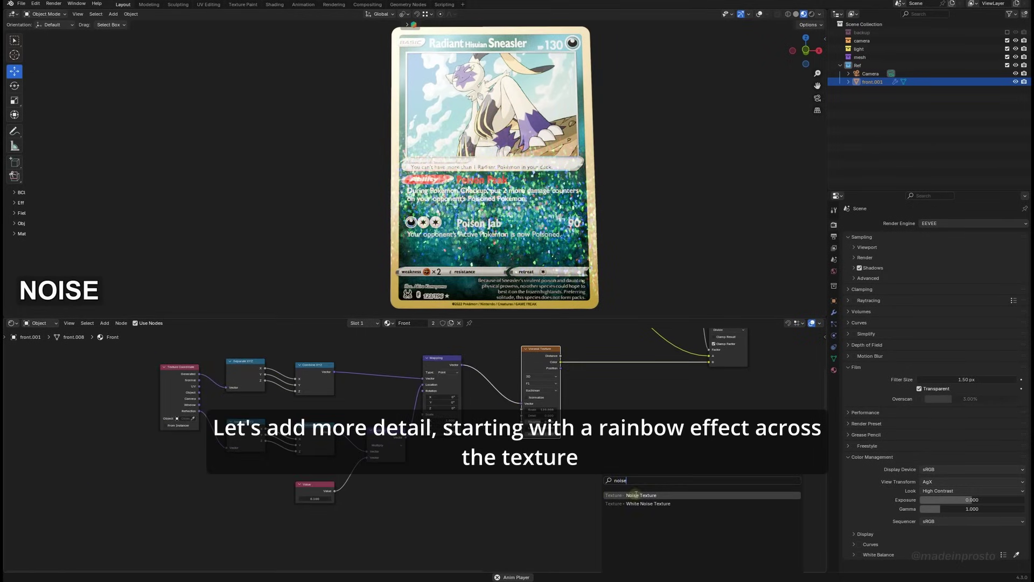
click(636, 494)
click(548, 456)
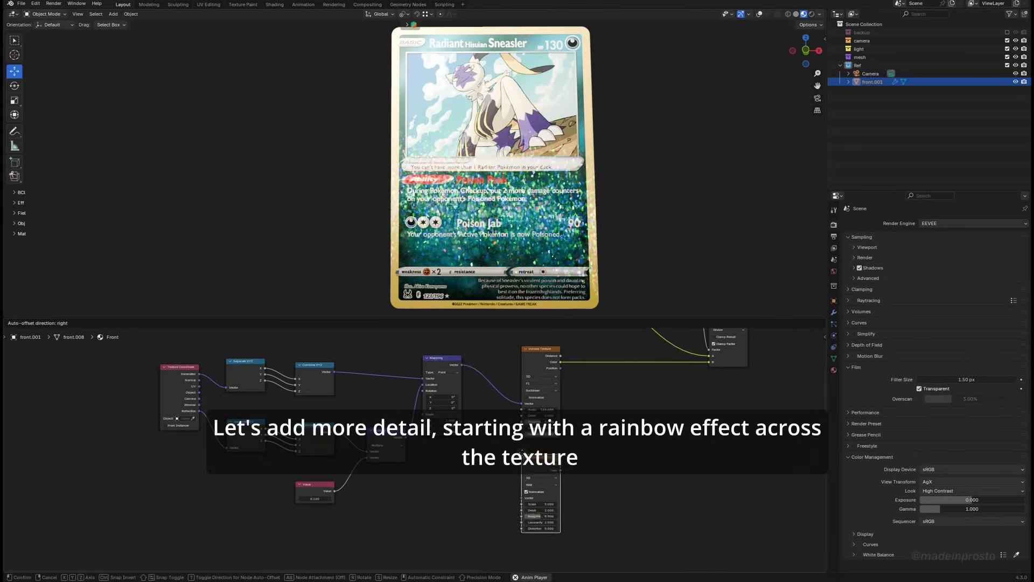
middle_drag(548, 457, 305, 504)
drag(317, 511, 767, 366)
click(350, 488)
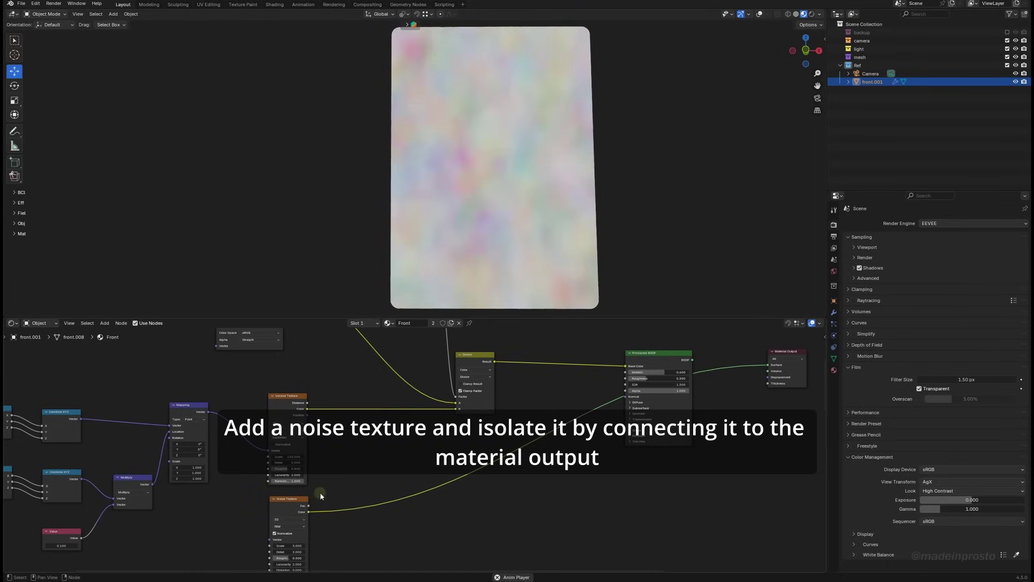
Lower the Noise Texture's Scale to about 1.8 for a broad rainbow gradient, checking it from another angle.
mouse_move(298, 546)
mouse_down()
mouse_move(274, 546)
mouse_move(284, 546)
mouse_up()
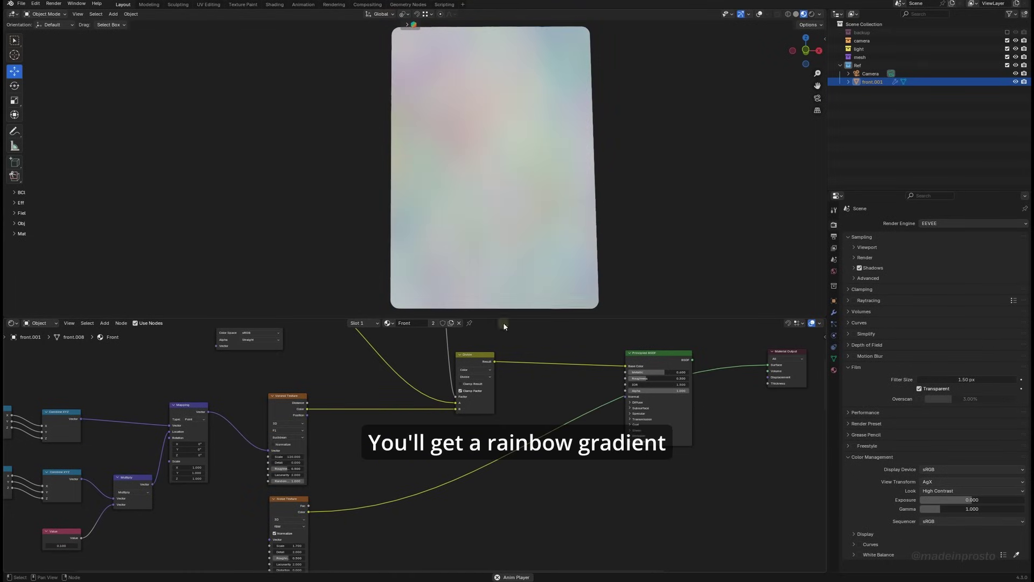
middle_drag(473, 227, 526, 185)
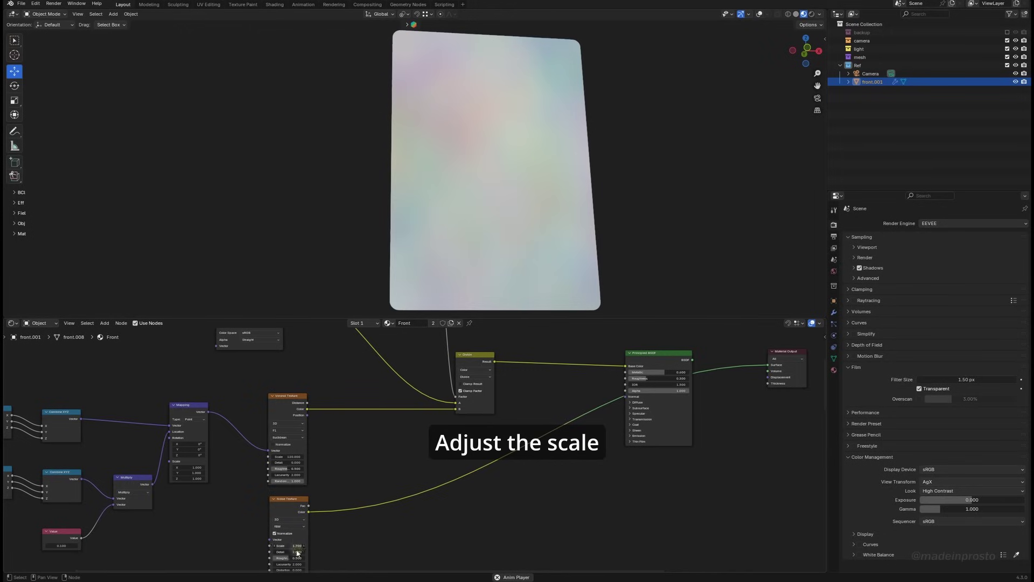
drag(284, 546, 287, 546)
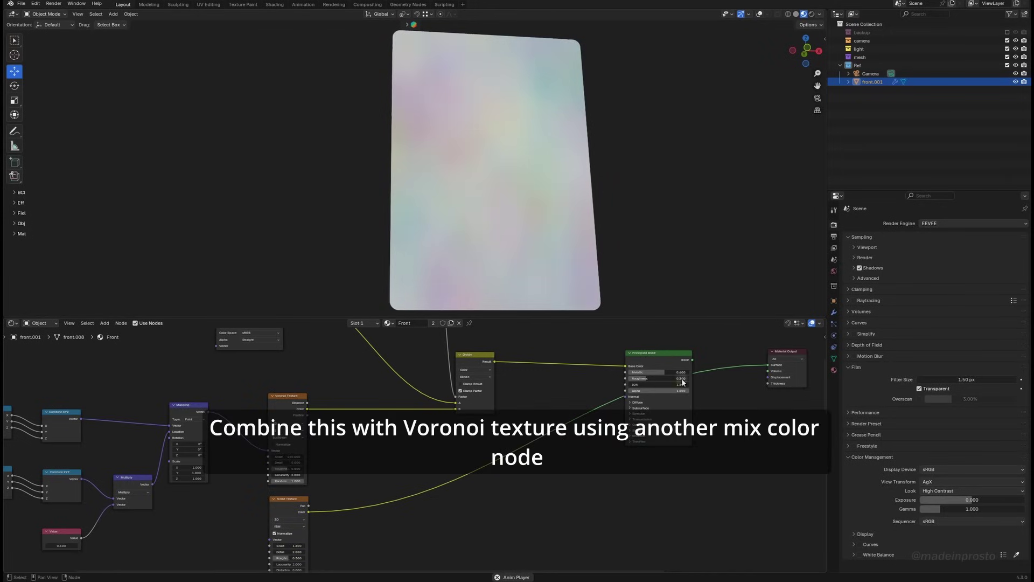
Make room before the Principled BSDF by moving it and the Material Output away, and place a duplicate of the Divide node there.
drag(483, 365, 494, 359)
drag(672, 338, 784, 435)
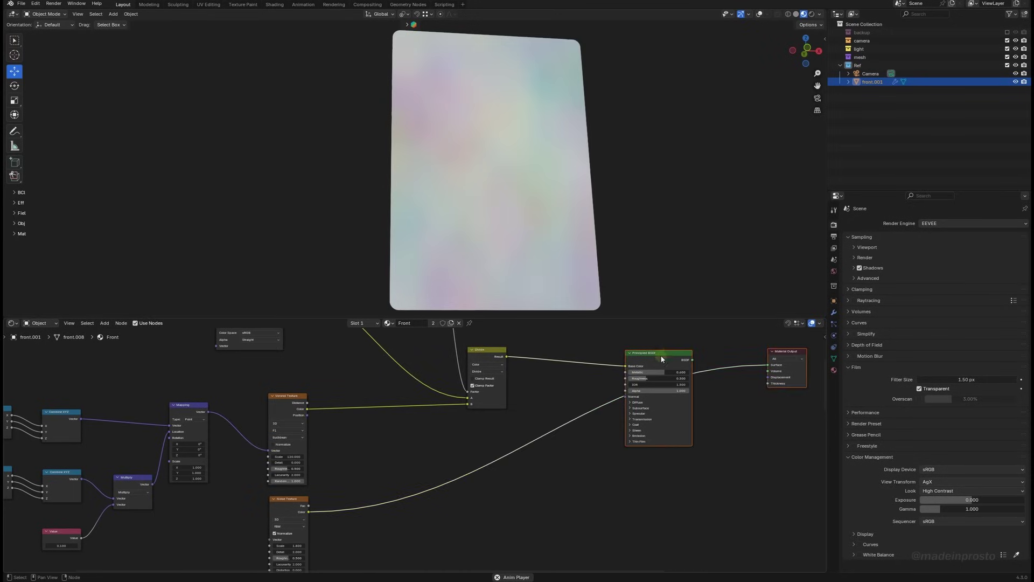
drag(662, 359, 738, 375)
click(496, 350)
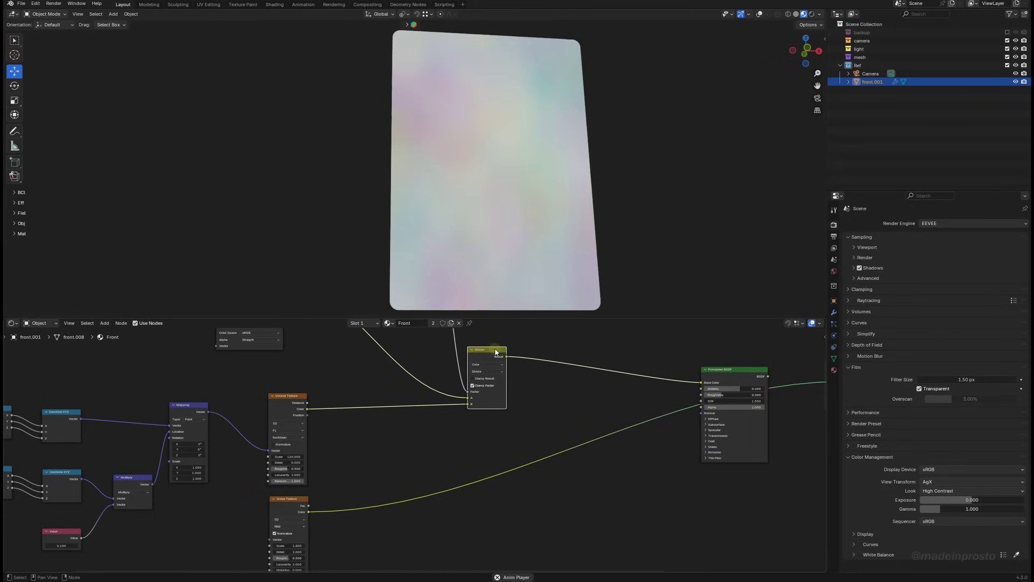
key(shift+d)
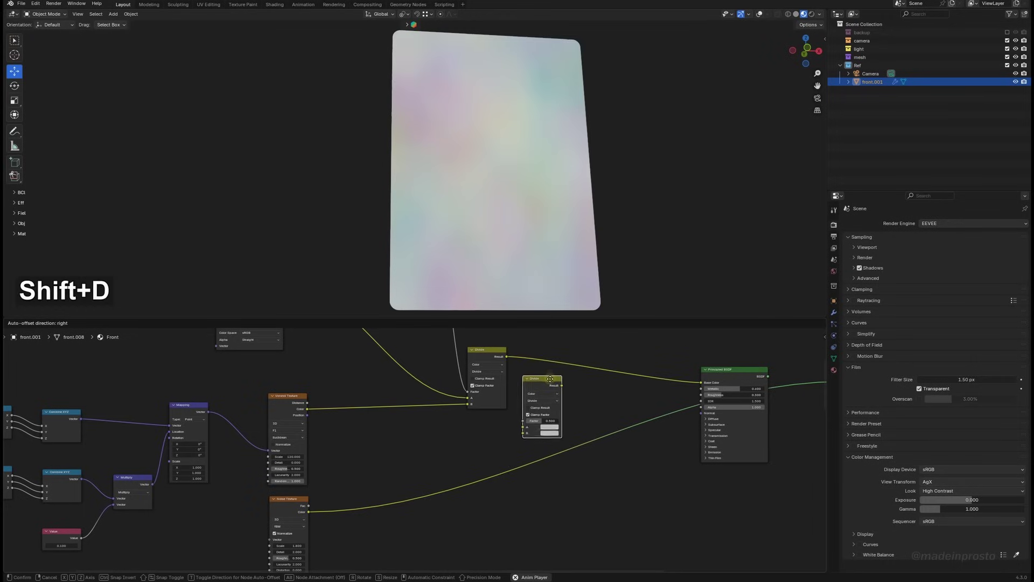
click(550, 386)
Connect the original Divide's Result to the copy's A, the Noise Texture's Color to B, and the Color Ramp's Color to Factor.
middle_drag(590, 447, 551, 453)
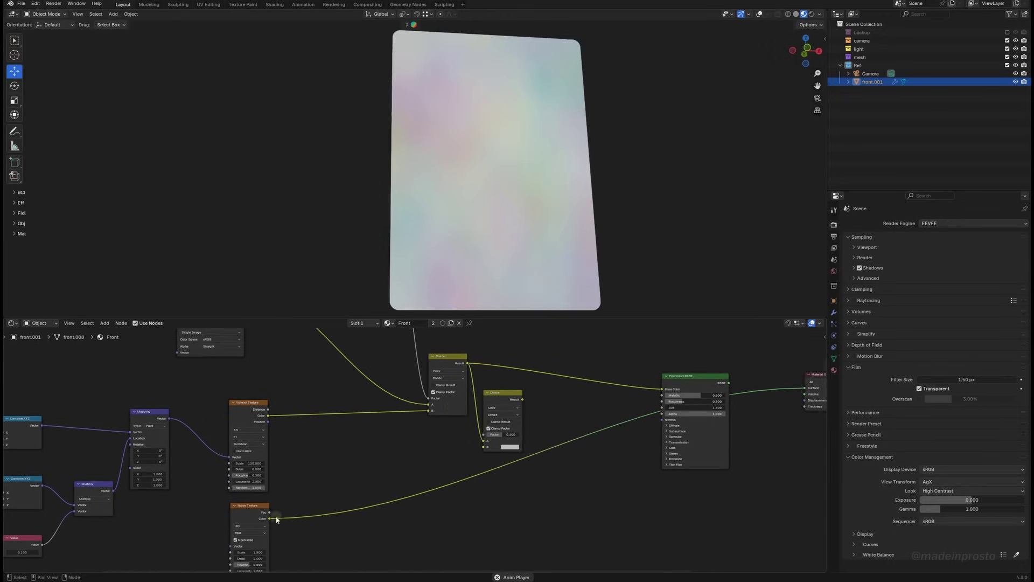
drag(477, 452, 480, 448)
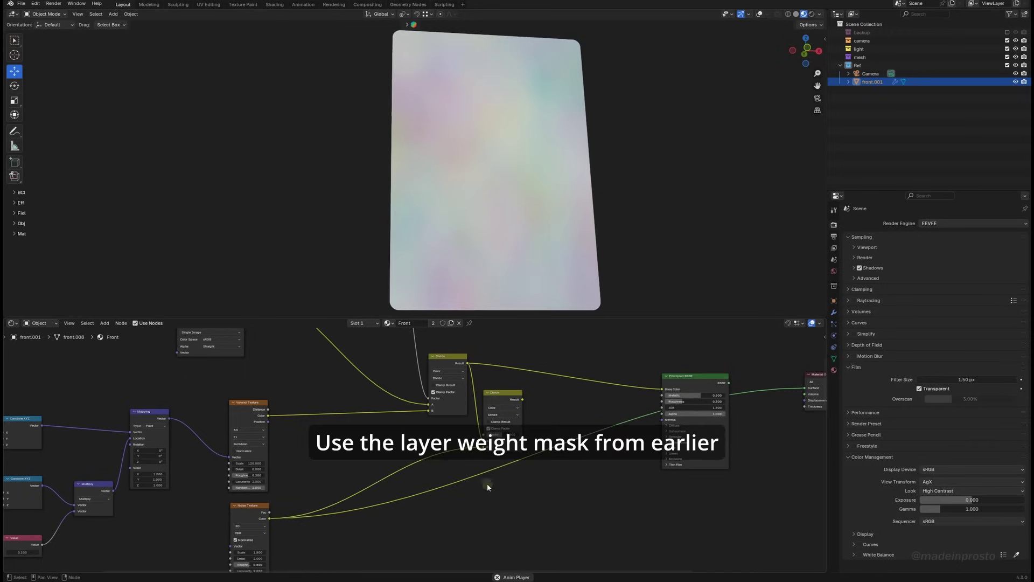
scroll(539, 482, down, 1)
middle_drag(536, 462, 492, 536)
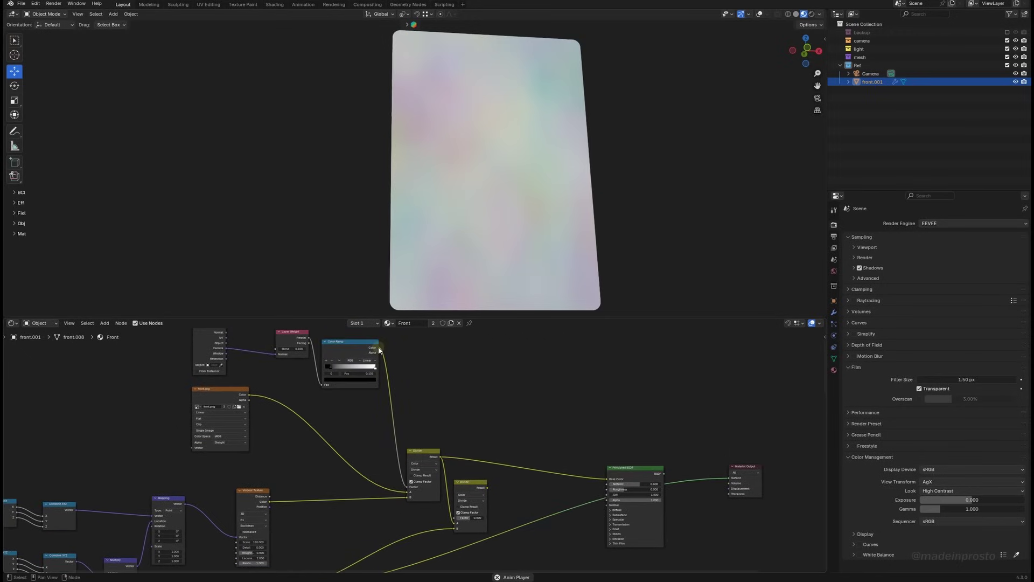
drag(378, 348, 465, 429)
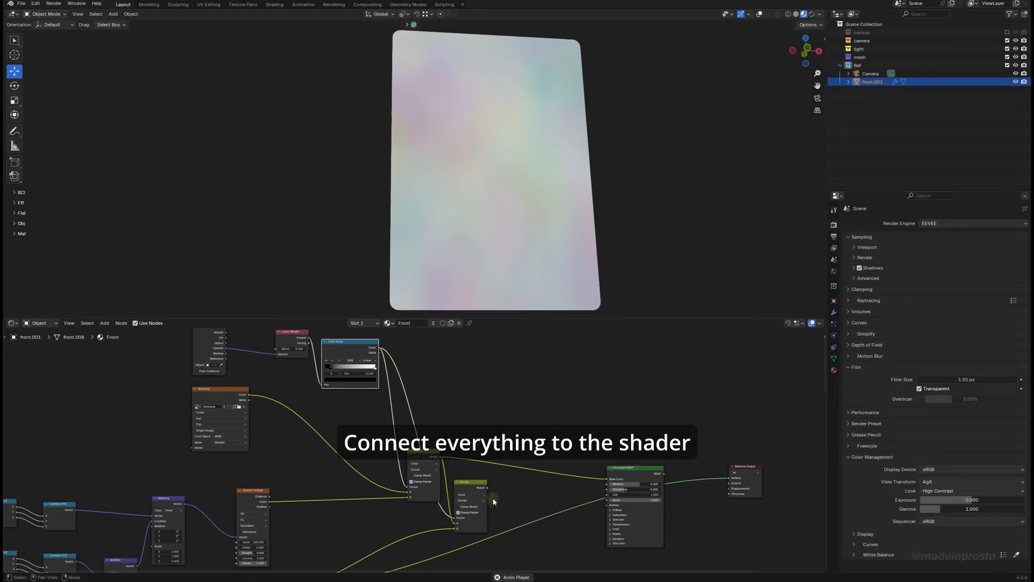
Connect the copied Divide's Result to the Principled BSDF's Base Color, and the BSDF output to the Material Output's Surface.
drag(487, 487, 602, 483)
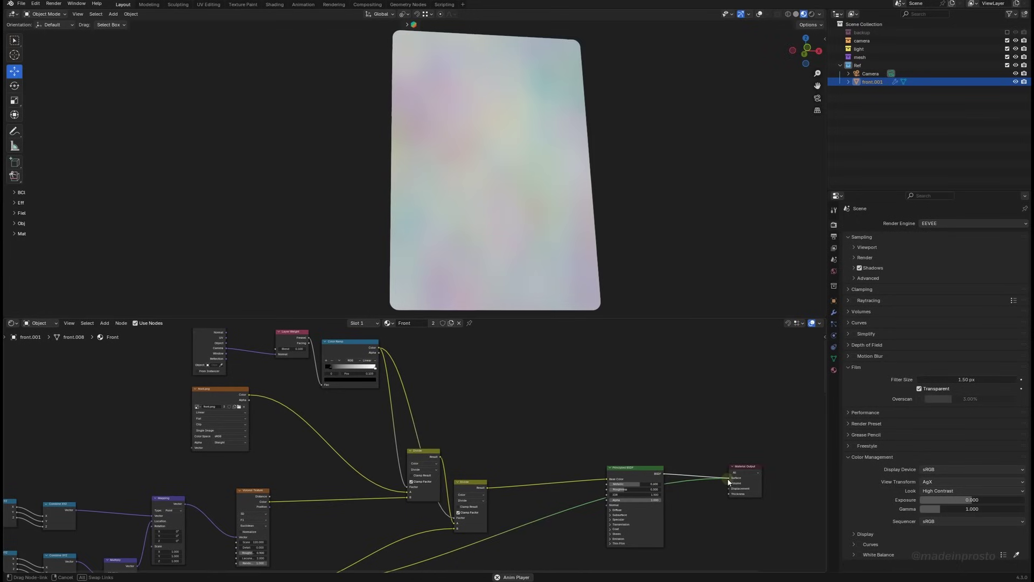
drag(728, 482, 729, 482)
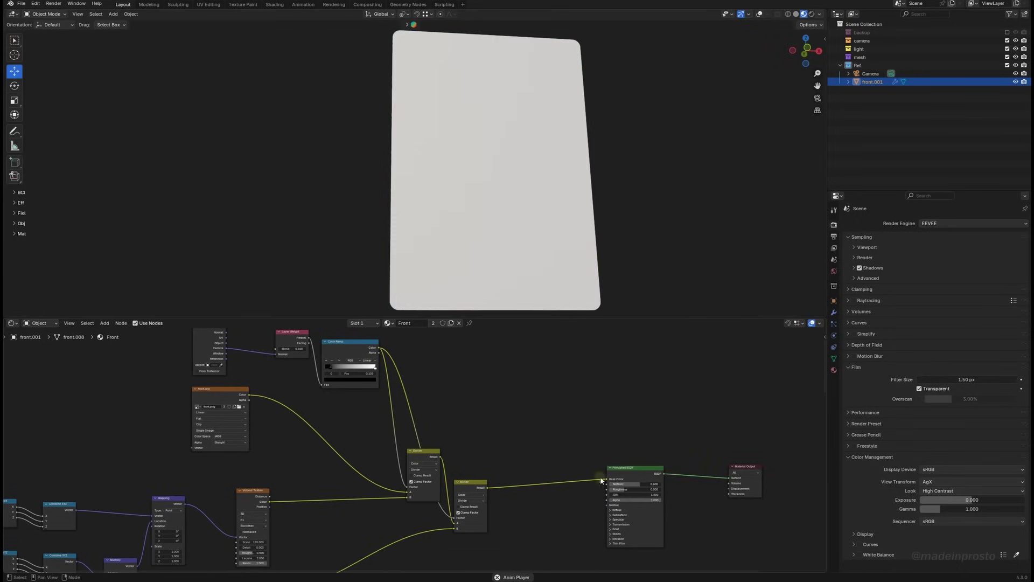
middle_drag(539, 259, 514, 279)
Set the second mix node's blend mode to Linear Light and check the rainbow foil from another angle.
scroll(466, 502, up, 2)
middle_drag(466, 502, 539, 432)
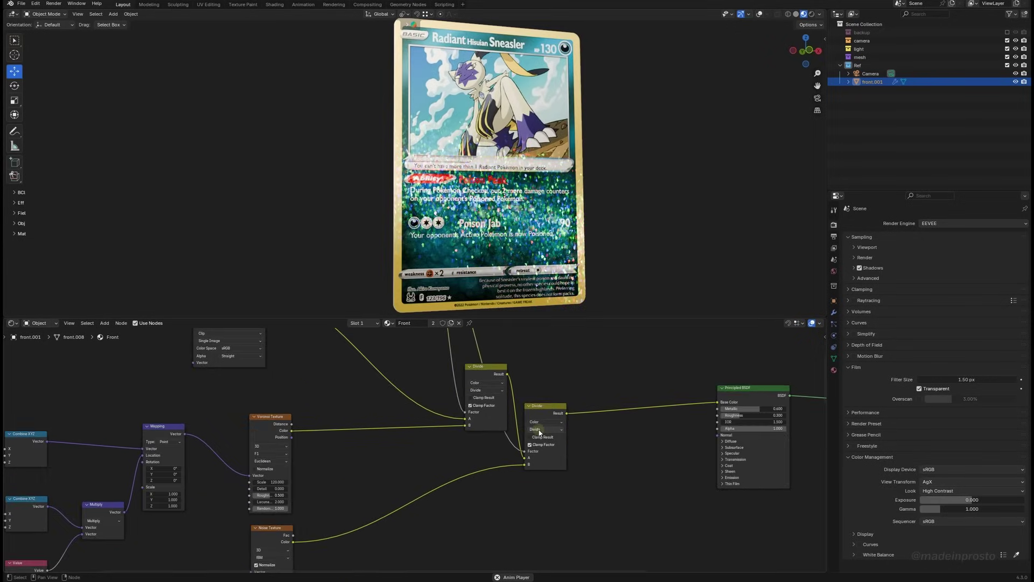
click(539, 430)
click(586, 454)
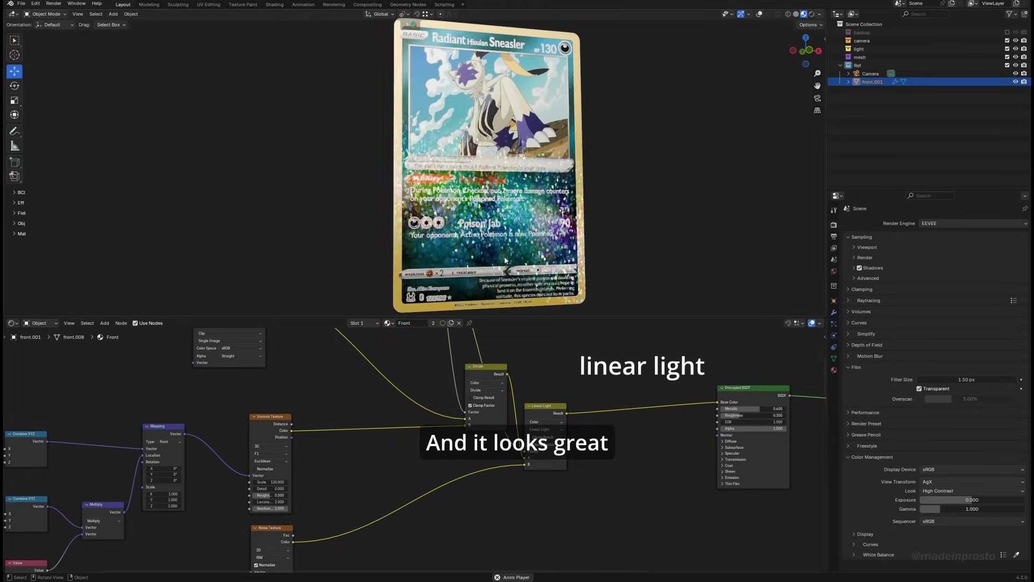
middle_drag(409, 247, 498, 204)
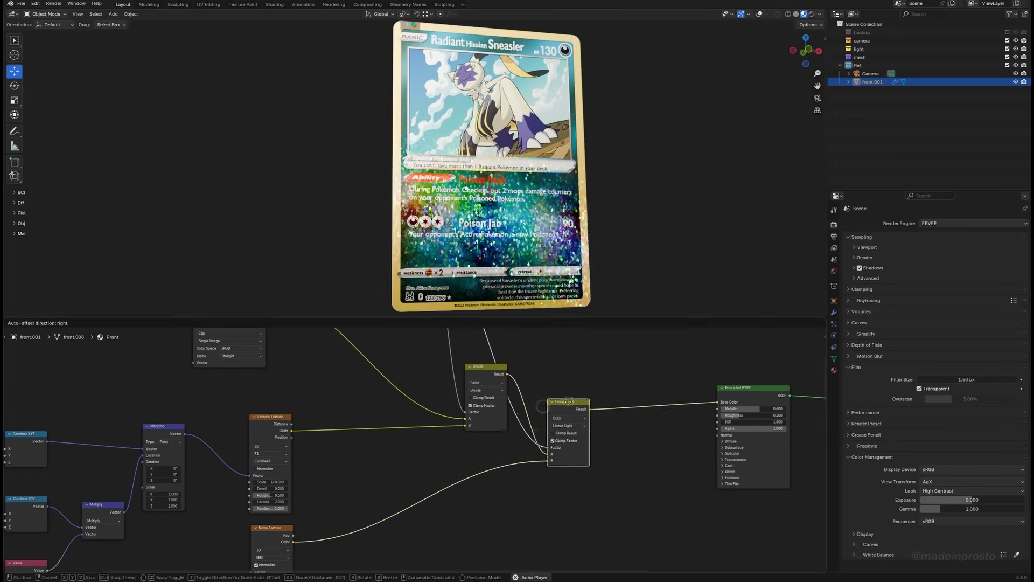
Try a lower Scale on the Noise Texture while viewing the card at an angle.
middle_drag(259, 558, 322, 503)
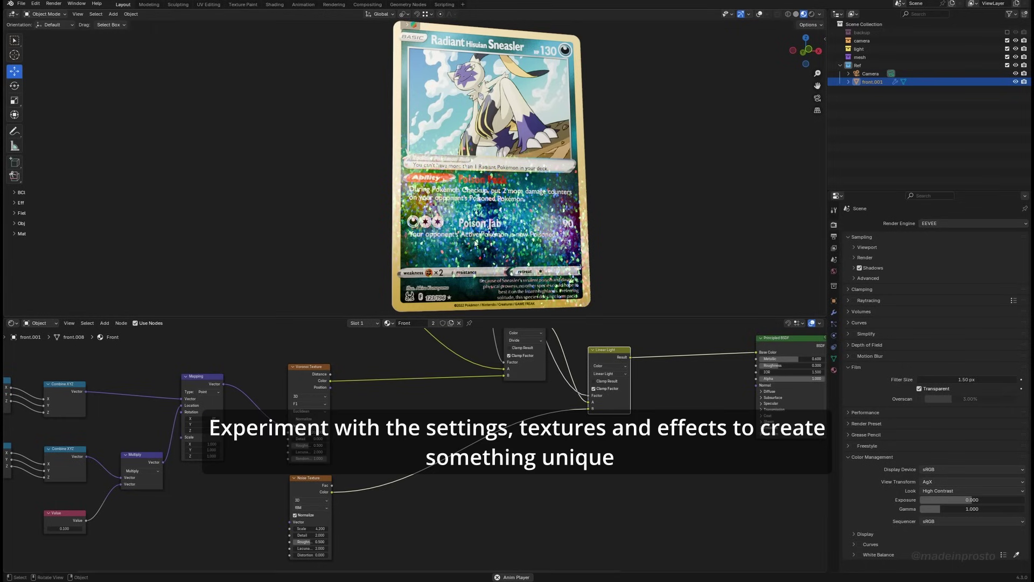
middle_drag(474, 242, 535, 244)
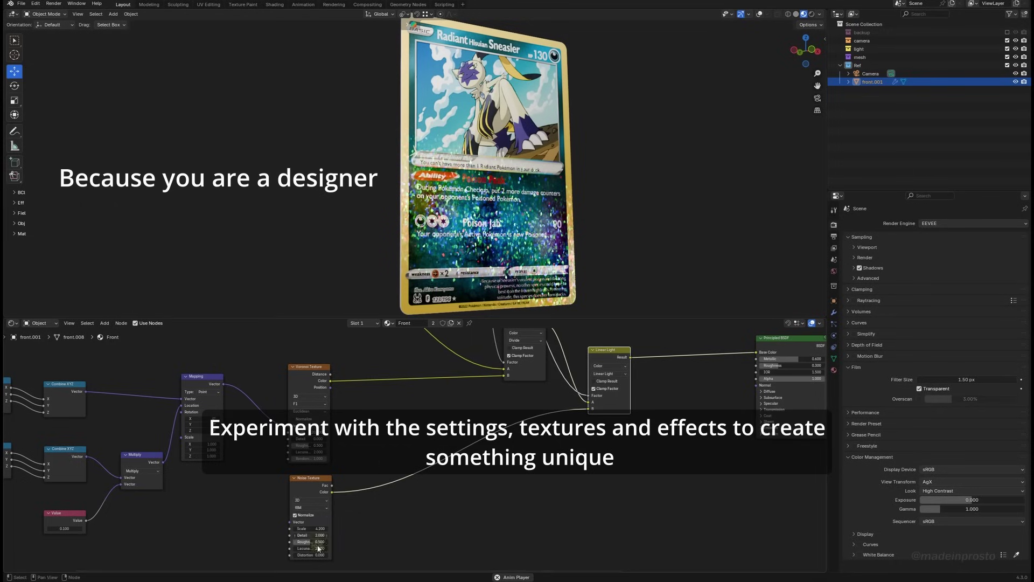
drag(323, 527, 300, 529)
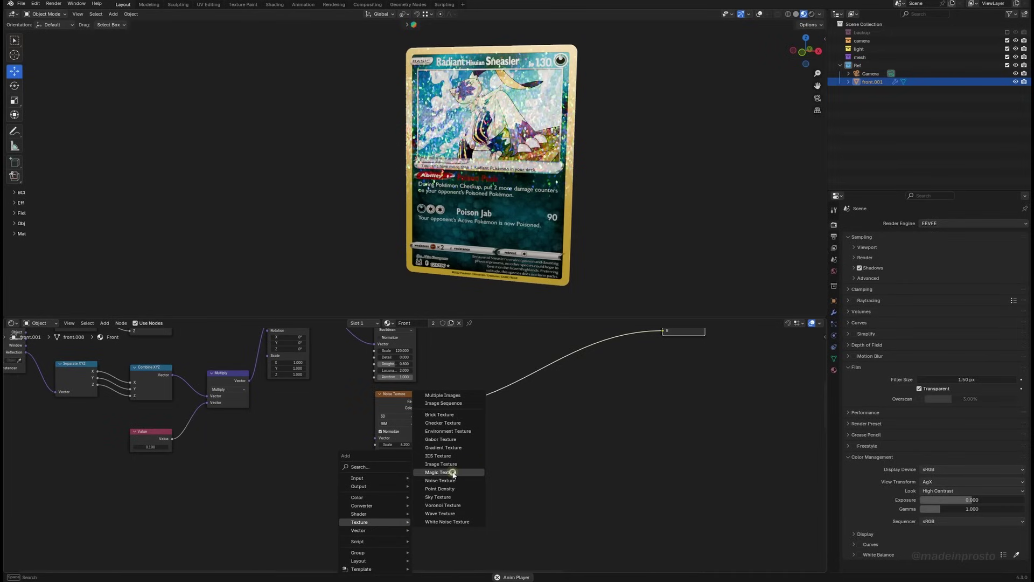
Add a Magic Texture below the Noise Texture and preview its Color output through the Material Output's Surface.
click(454, 472)
click(380, 498)
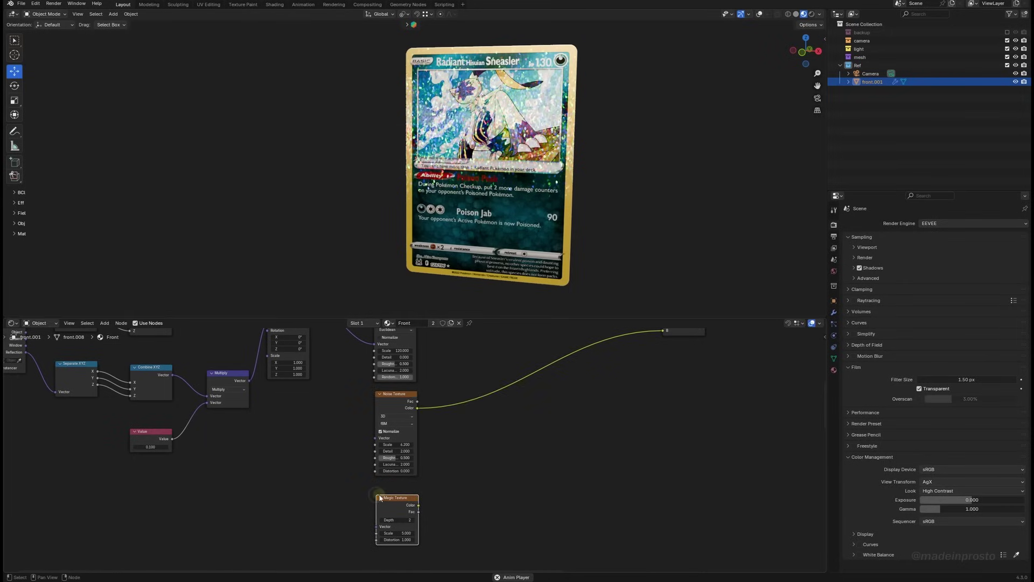
middle_drag(541, 477, 480, 510)
drag(251, 527, 674, 355)
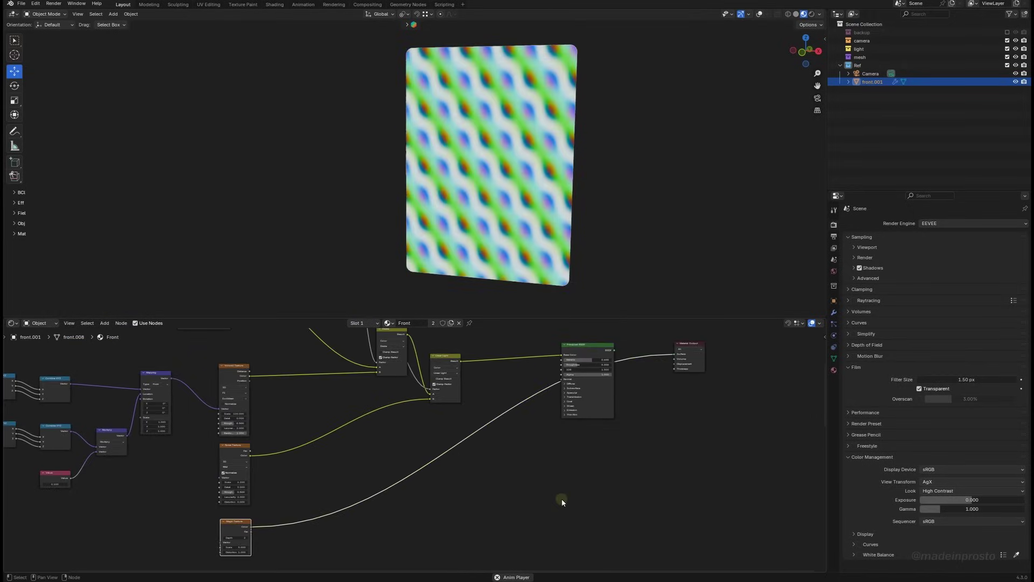
Set both the Scale and Distortion of the Magic Texture to 7.
key(KP_Decimal)
click(457, 432)
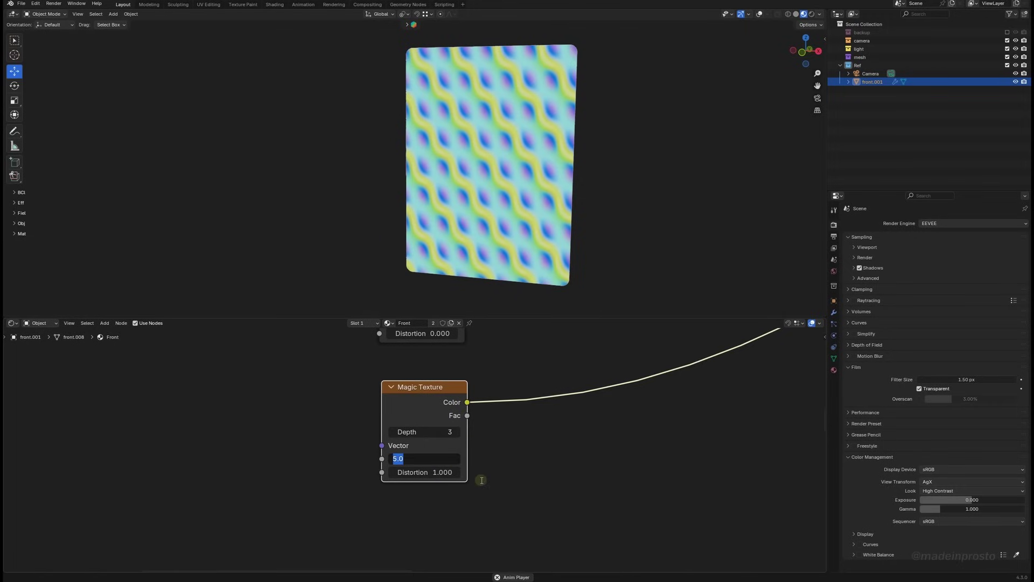
text(77)
key(Return)
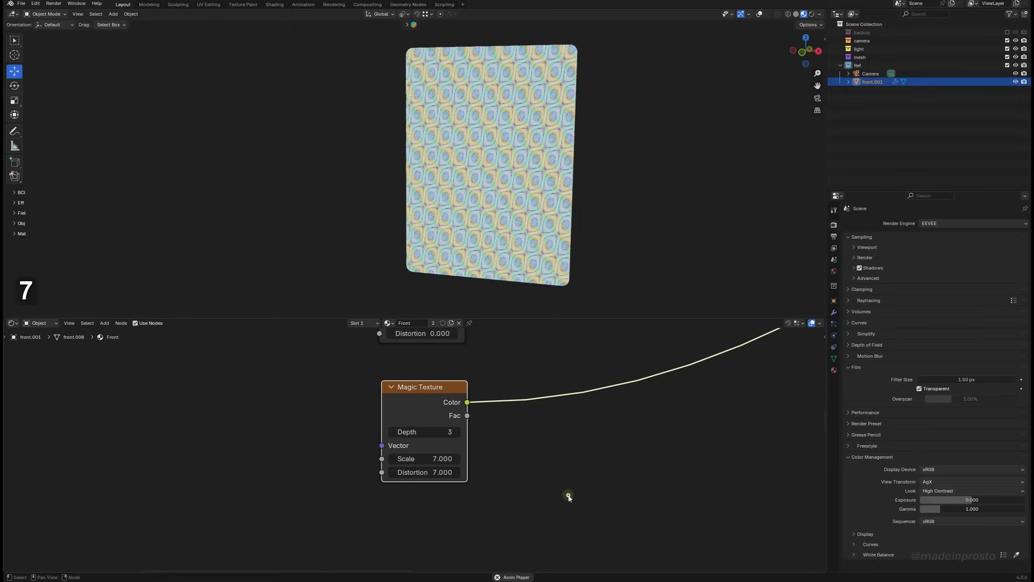
Connect the Mapping node's Vector output to the Vector inputs of the Noise Texture and the Magic Texture.
middle_drag(517, 226, 598, 134)
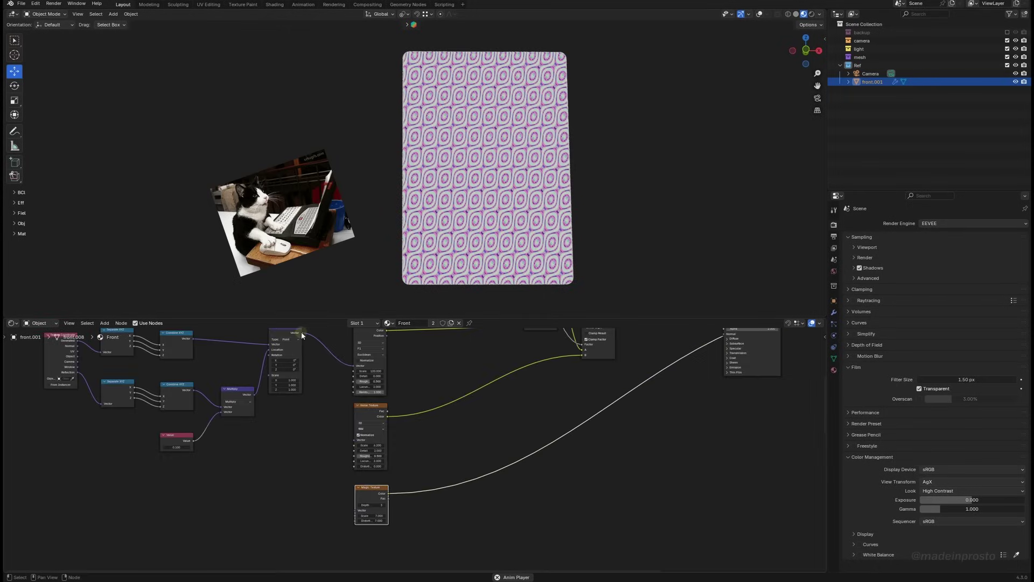
drag(302, 334, 353, 445)
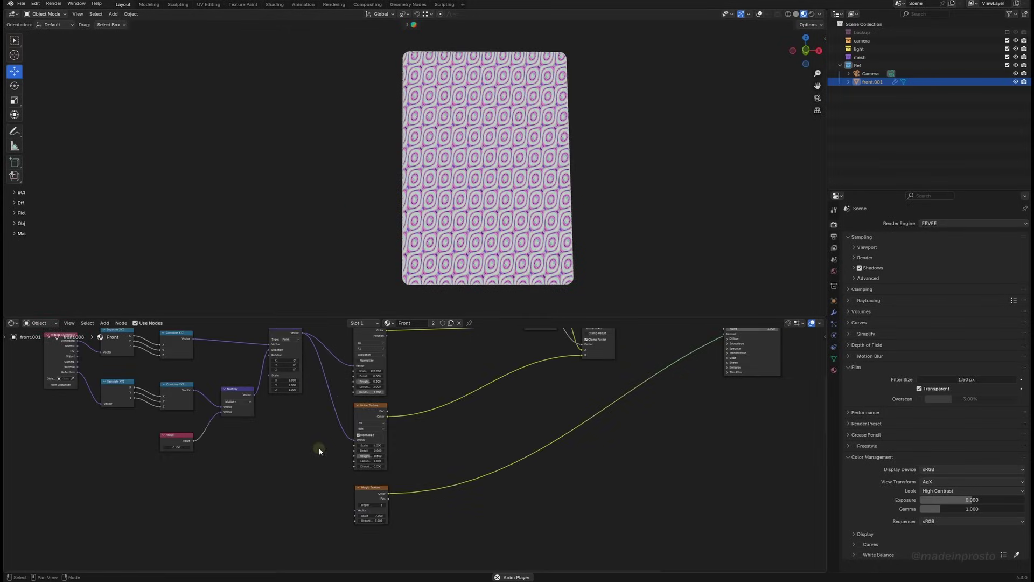
drag(303, 333, 301, 506)
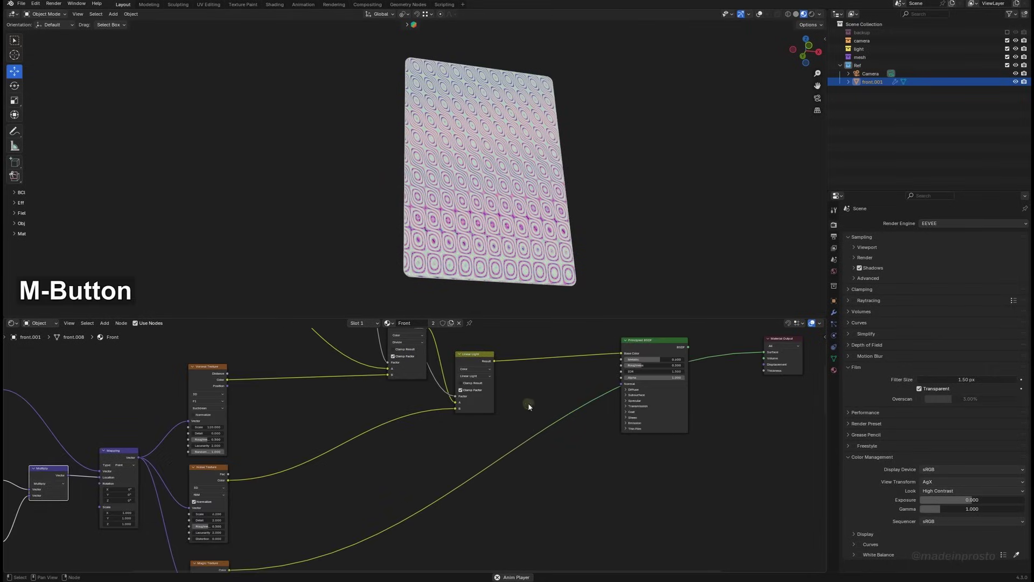
Duplicate the Linear Light mix node, feeding the Magic Texture's Color into the copy's B and the original's Result into its A.
middle_drag(528, 404, 536, 421)
click(493, 378)
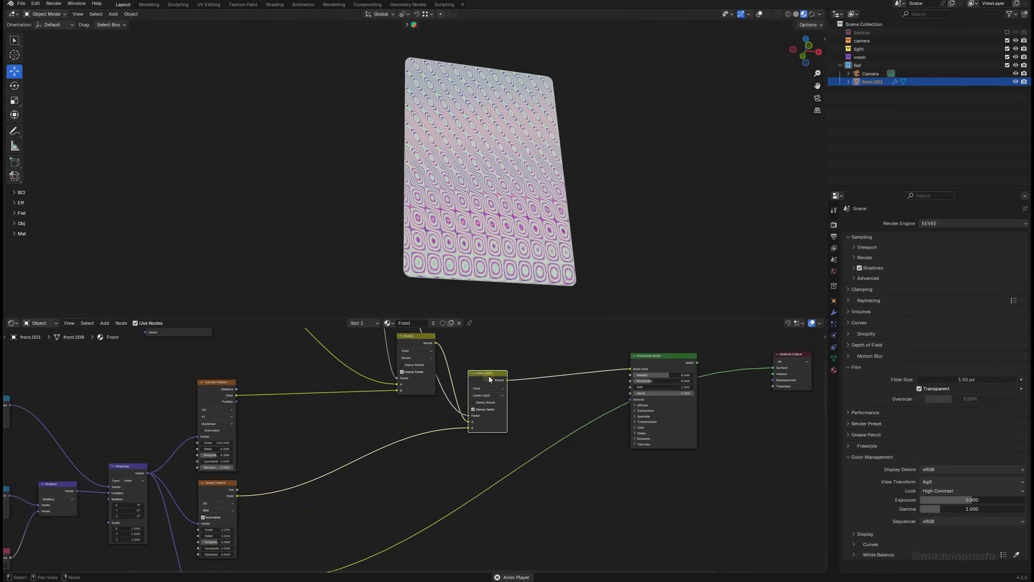
key(shift+d)
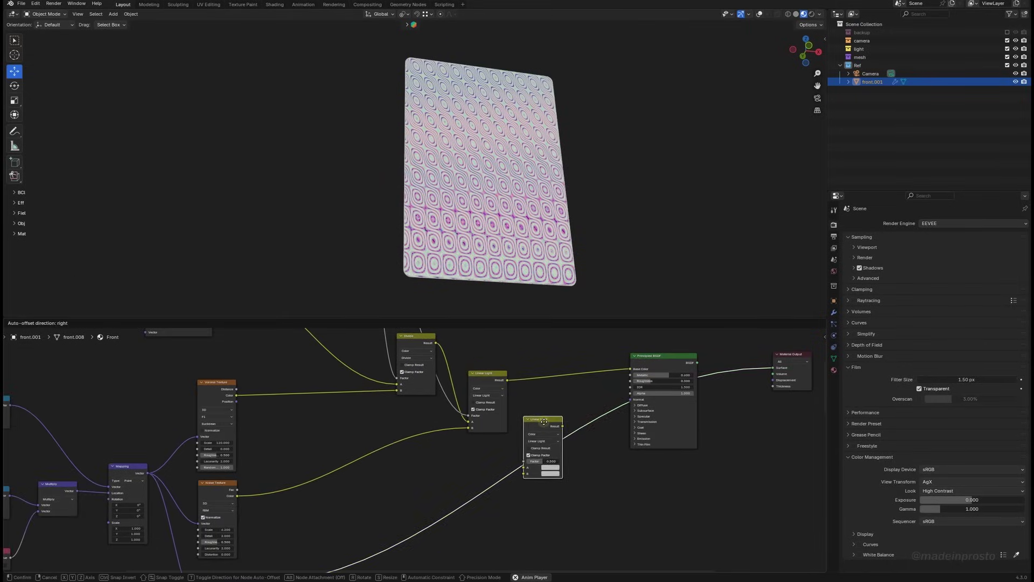
click(554, 429)
drag(249, 555, 534, 445)
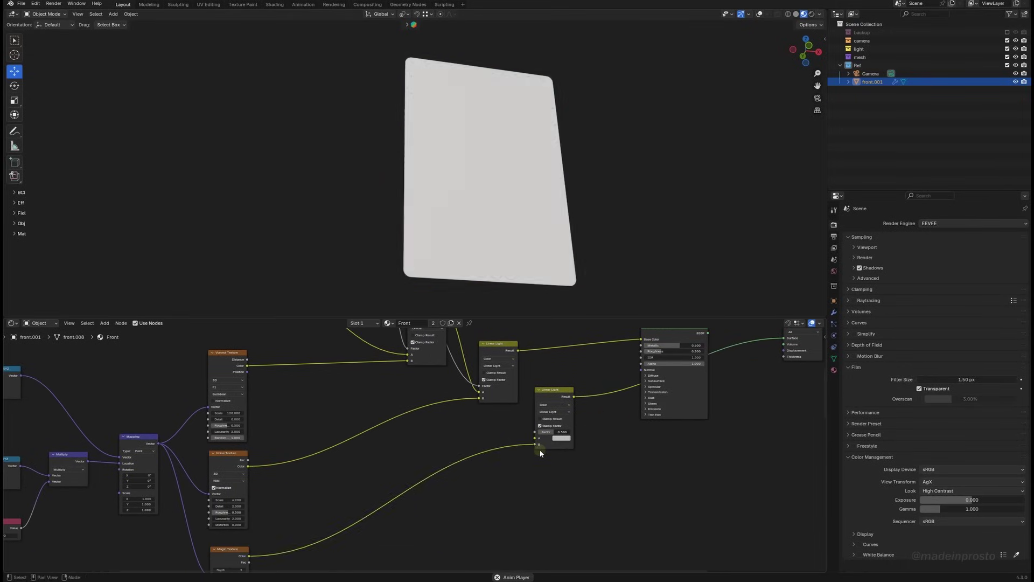
drag(518, 350, 526, 385)
drag(527, 440, 534, 438)
middle_drag(607, 483, 556, 492)
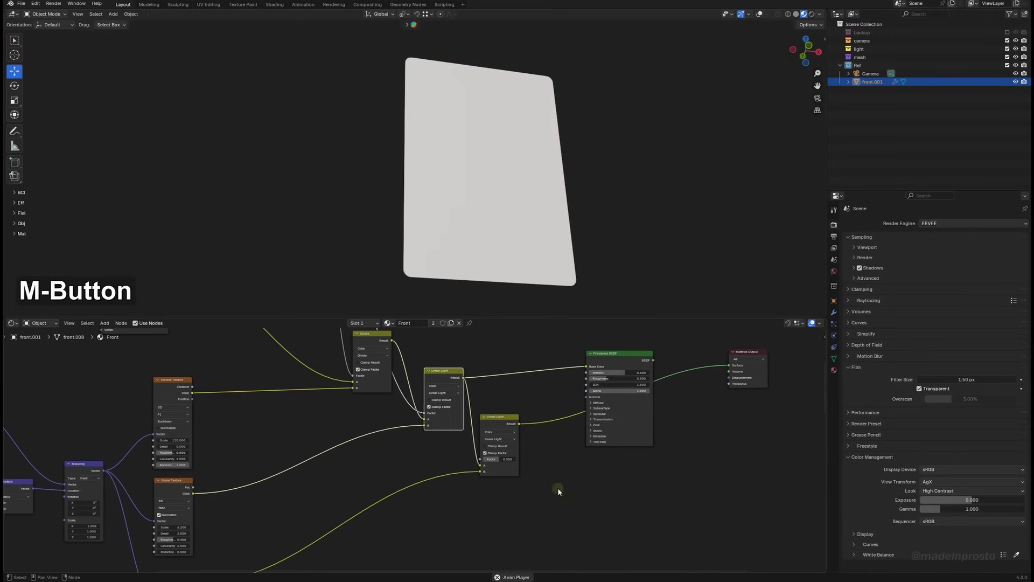
Connect the Color Ramp to the new Linear Light's Factor, and route its Result through the Principled BSDF's Base Color to the Material Output's Surface.
middle_drag(455, 403, 435, 446)
scroll(435, 446, down, 2)
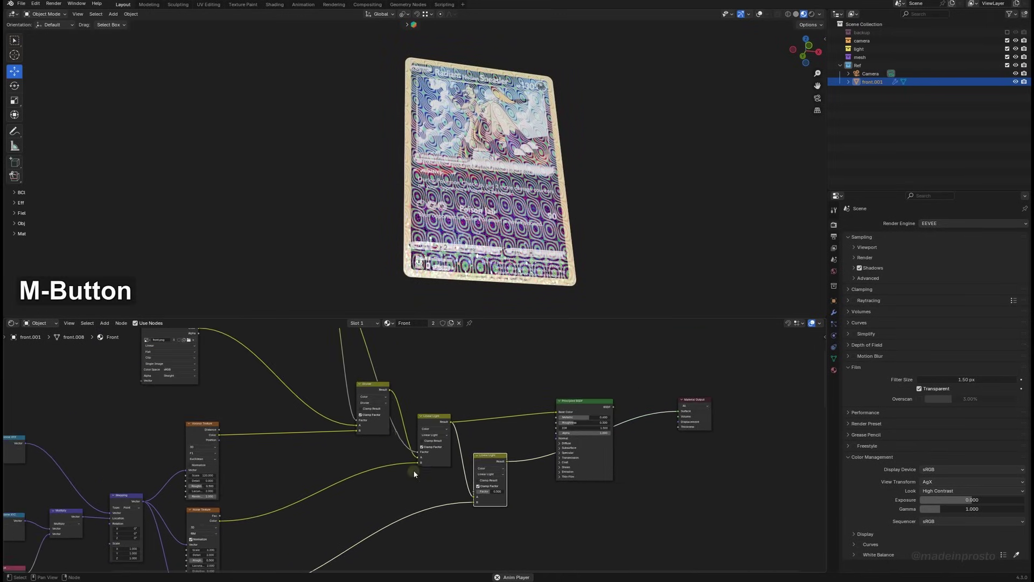
middle_drag(422, 406, 419, 465)
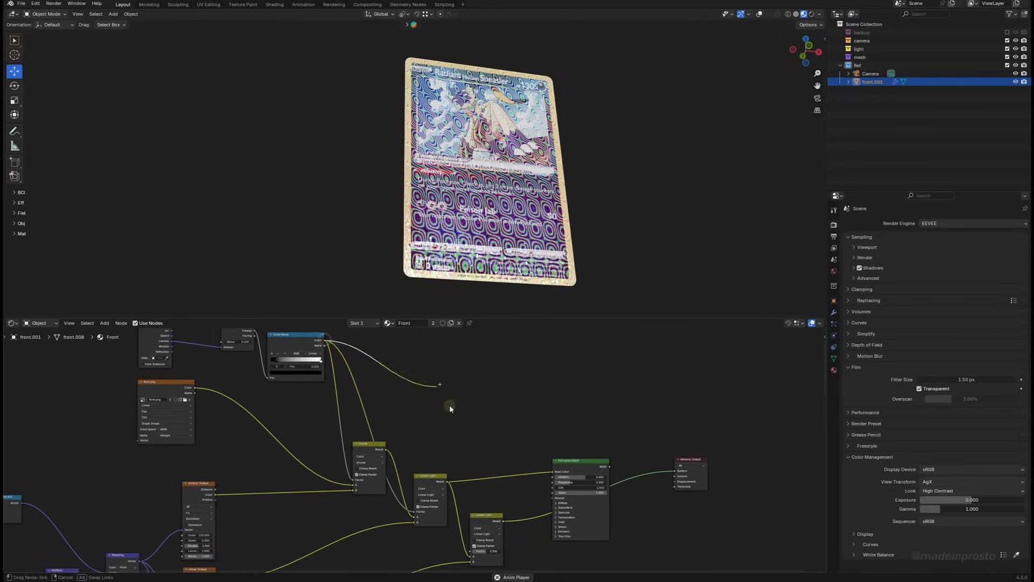
drag(470, 552, 675, 470)
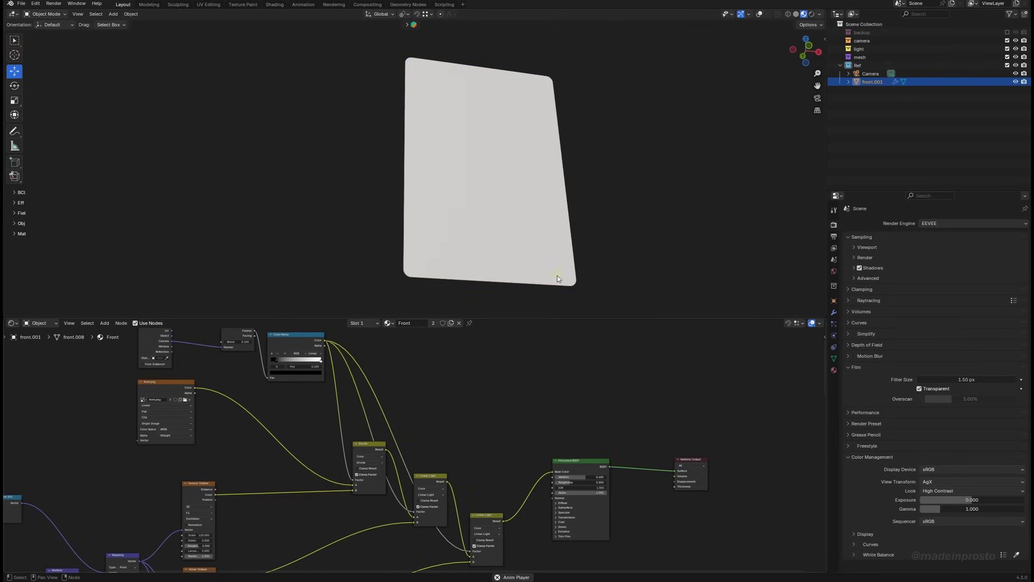
middle_drag(523, 237, 502, 28)
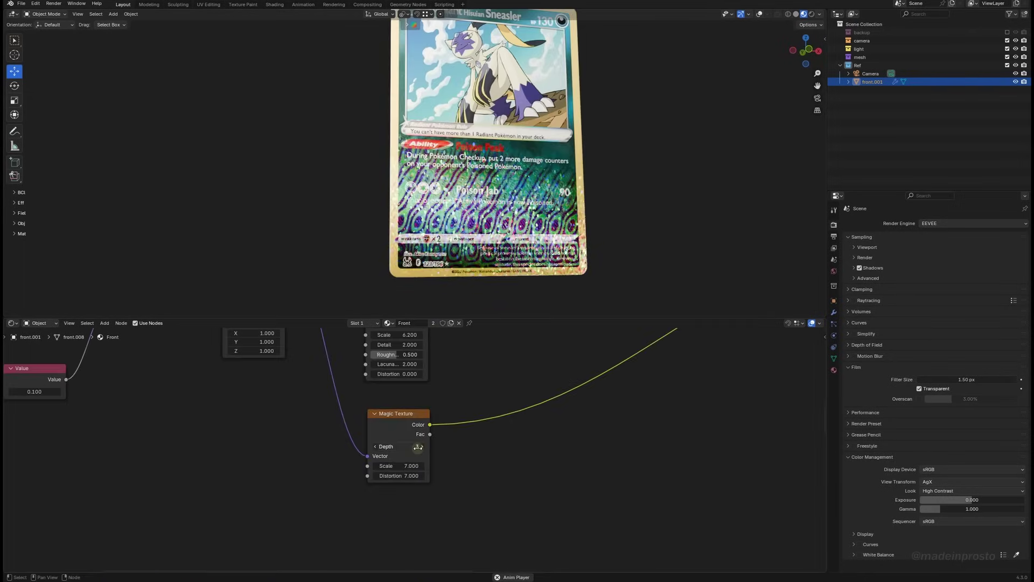
Fine-tune the Magic Texture to a Scale of about 8.7 and a Distortion of about 7.9, checking the foil from another angle.
click(422, 446)
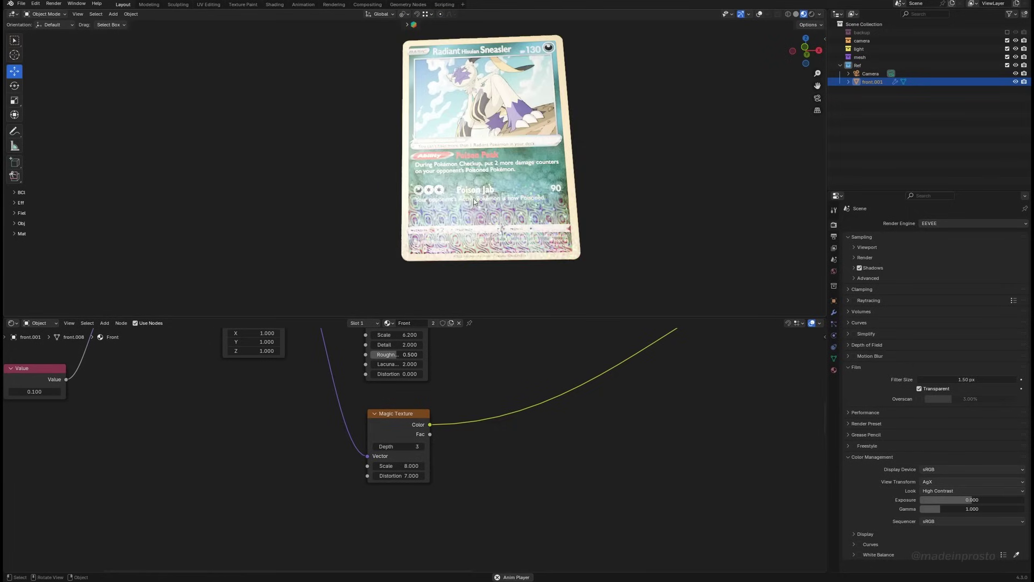
middle_drag(482, 261, 486, 267)
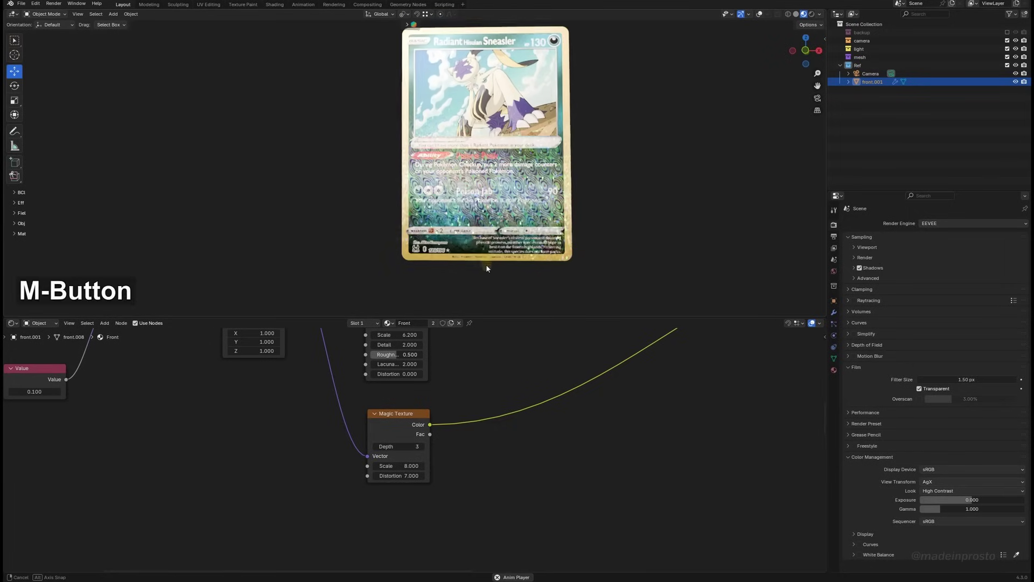
drag(414, 476, 447, 476)
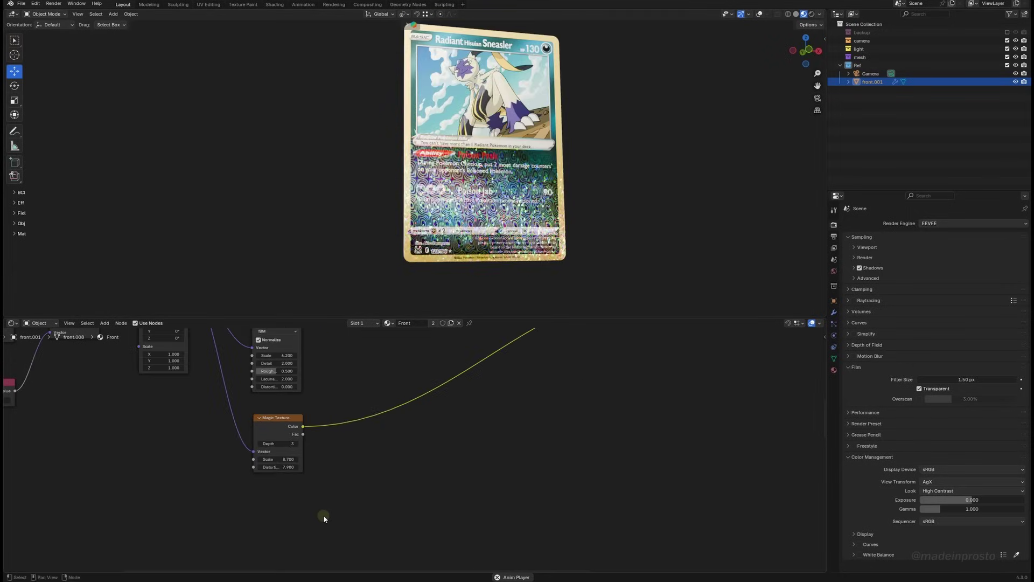
Add an Image Texture below the Magic Texture and load Comp 1 (0-00-00-00).jpg into it.
right_click(324, 517)
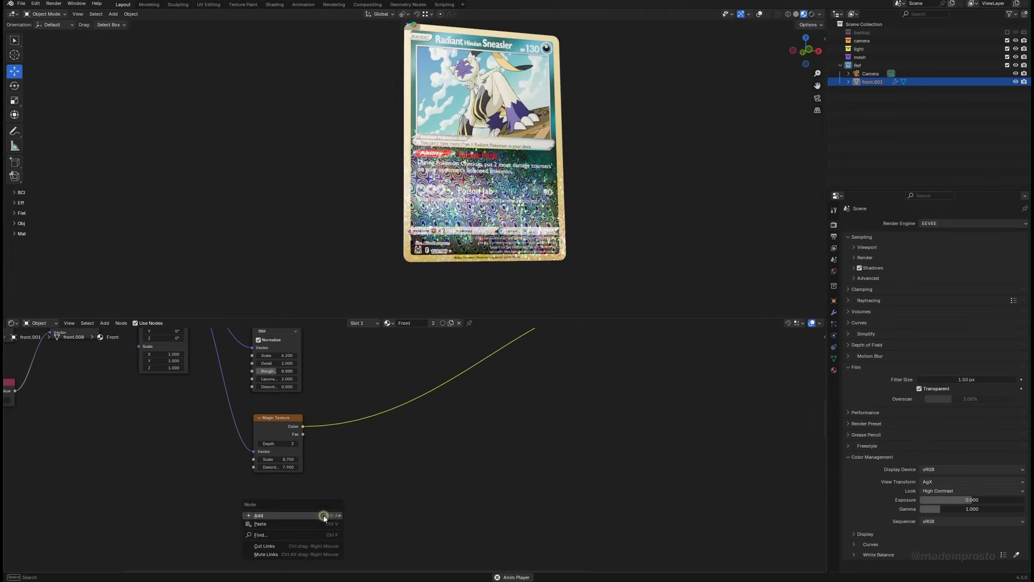
mouse_move(325, 518)
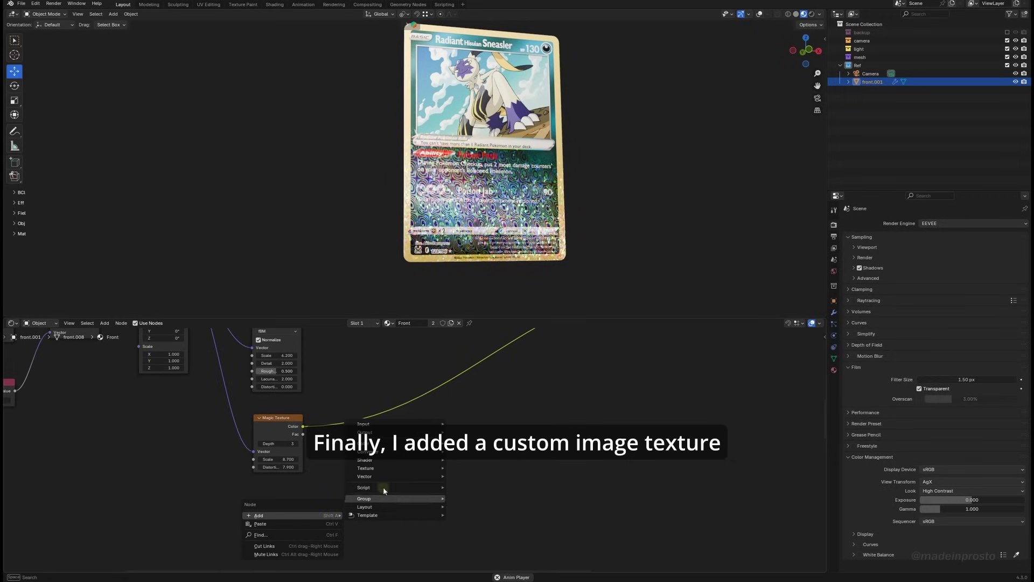
mouse_move(403, 469)
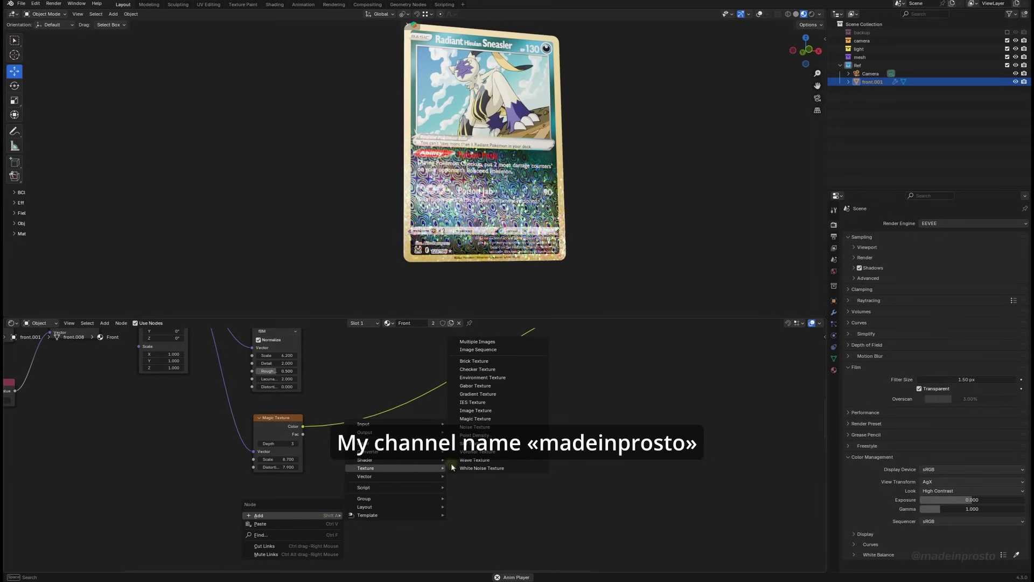
click(475, 410)
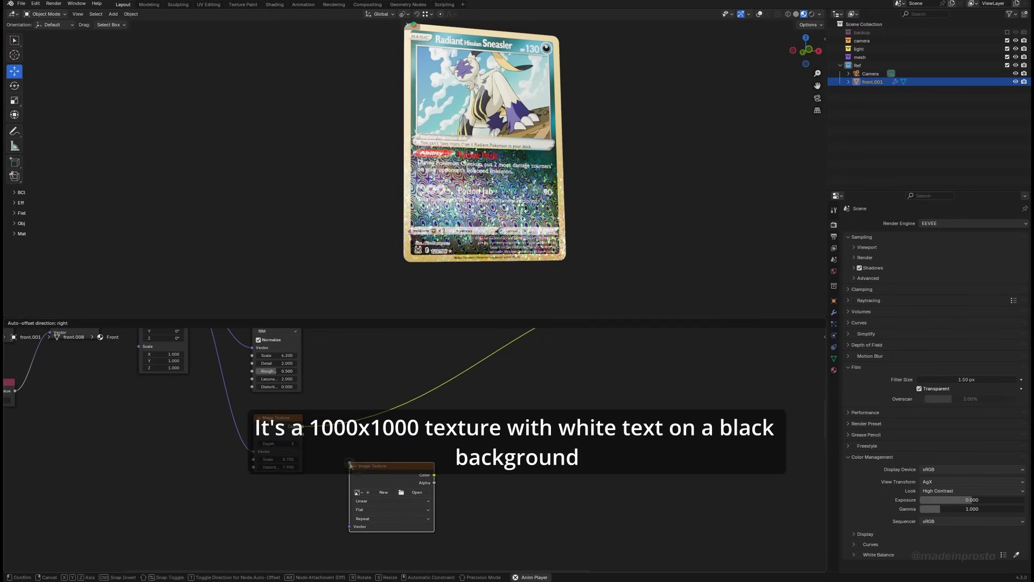
click(350, 464)
click(418, 492)
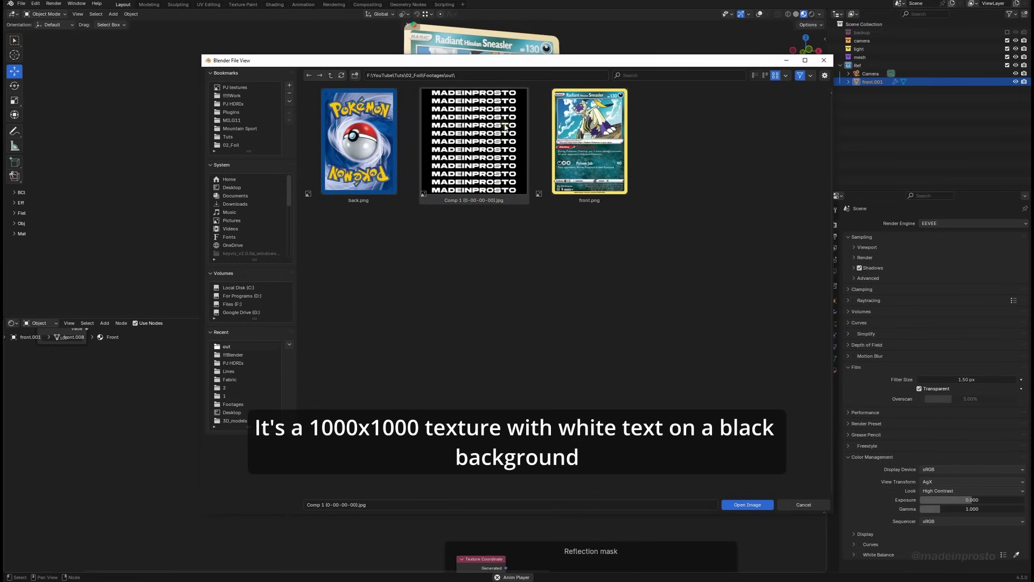
double_click(474, 115)
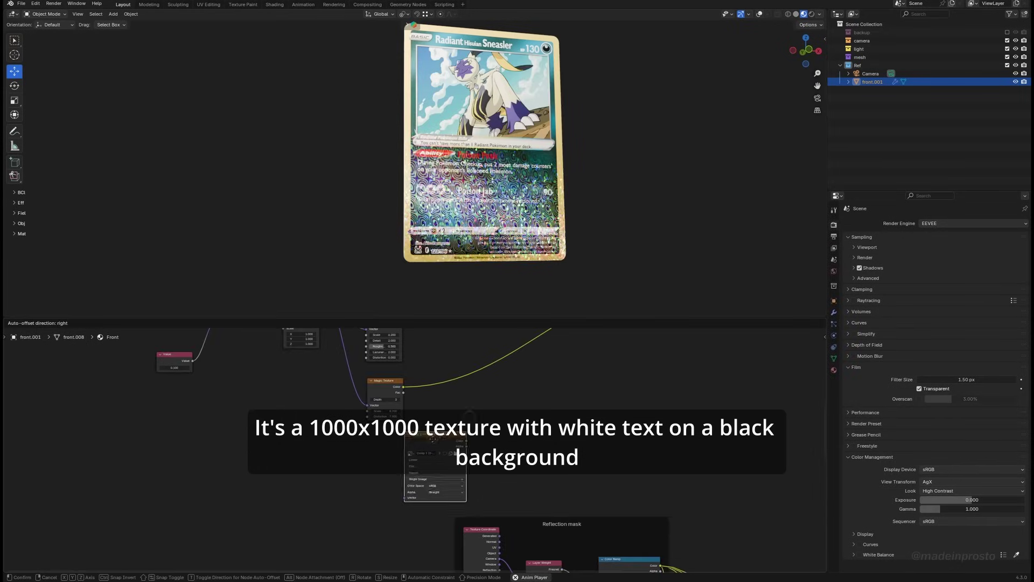
drag(431, 435, 387, 435)
Preview the text image's Color on the card and connect the Mapping's Vector to the Image Texture's Vector.
drag(371, 527, 670, 360)
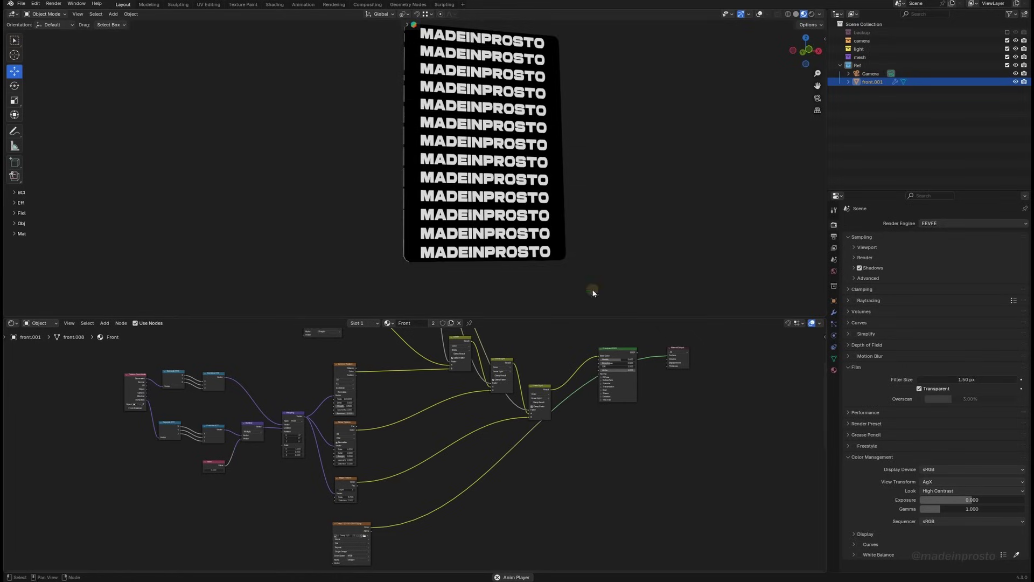
mouse_move(592, 293)
middle_down()
mouse_move(614, 196)
mouse_move(592, 280)
middle_up()
scroll(366, 431, up, 2)
drag(369, 376, 397, 522)
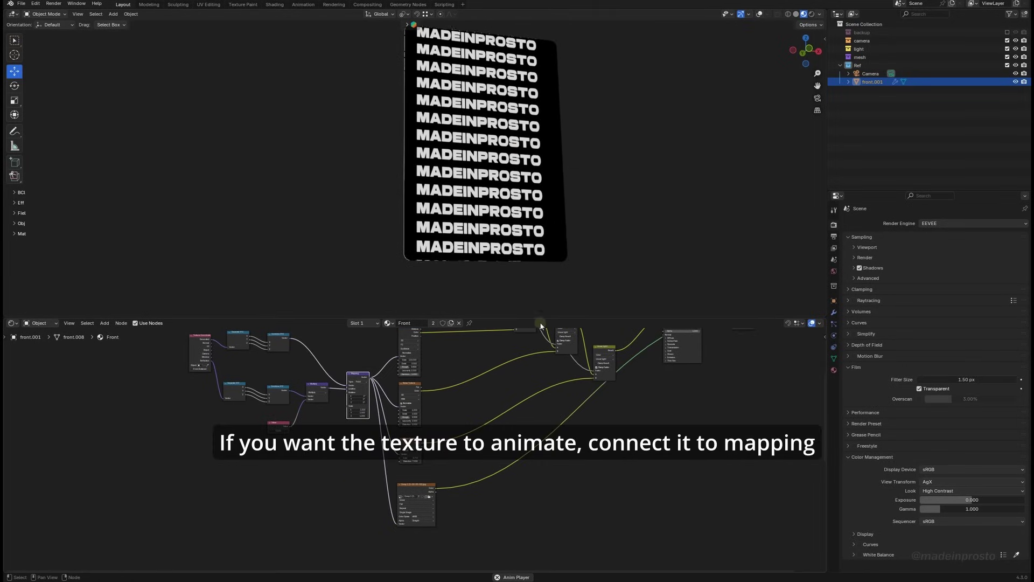
middle_drag(329, 162, 473, 387)
Duplicate the last Linear Light mix node and connect the mask Color Ramp's Color to the copy's Factor.
scroll(473, 386, up, 2)
key(shift+d)
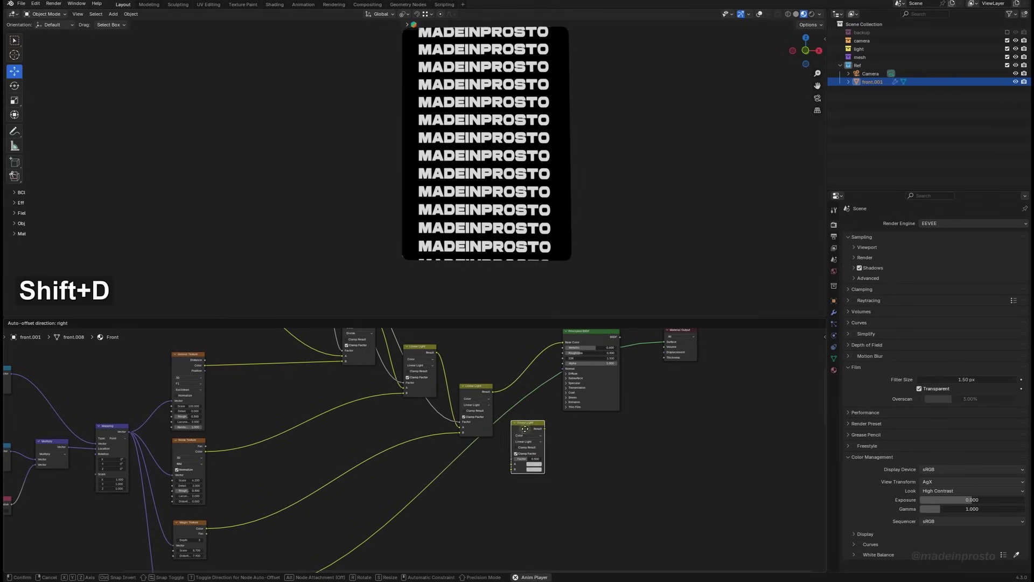
click(520, 435)
scroll(541, 443, down, 4)
middle_drag(541, 442, 497, 521)
drag(345, 364, 445, 497)
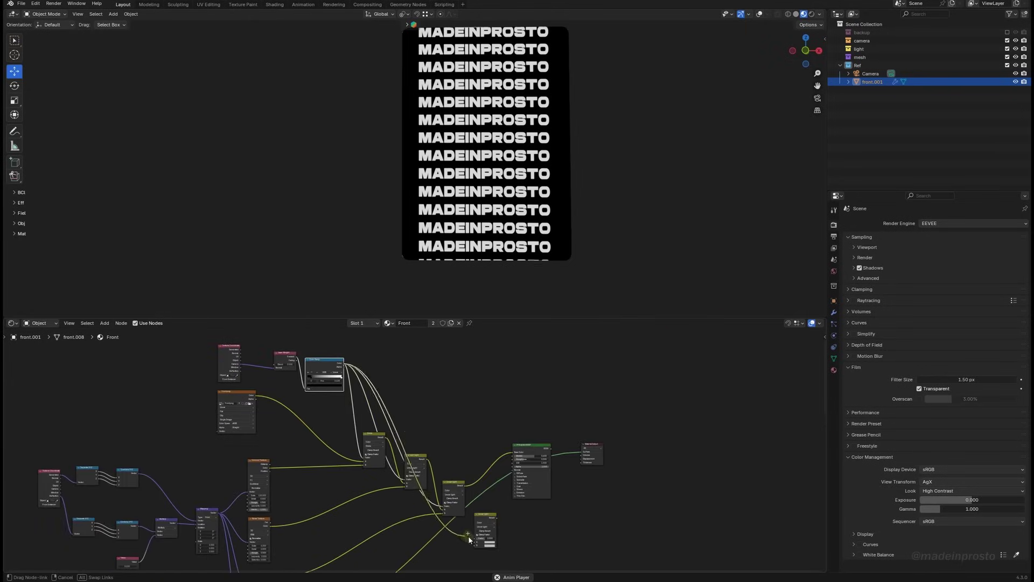
Connect the previous Linear Light's Result to the newest mix node's A and the text image's Color to its B.
scroll(501, 564, up, 2)
middle_drag(501, 563, 535, 447)
drag(484, 340, 488, 424)
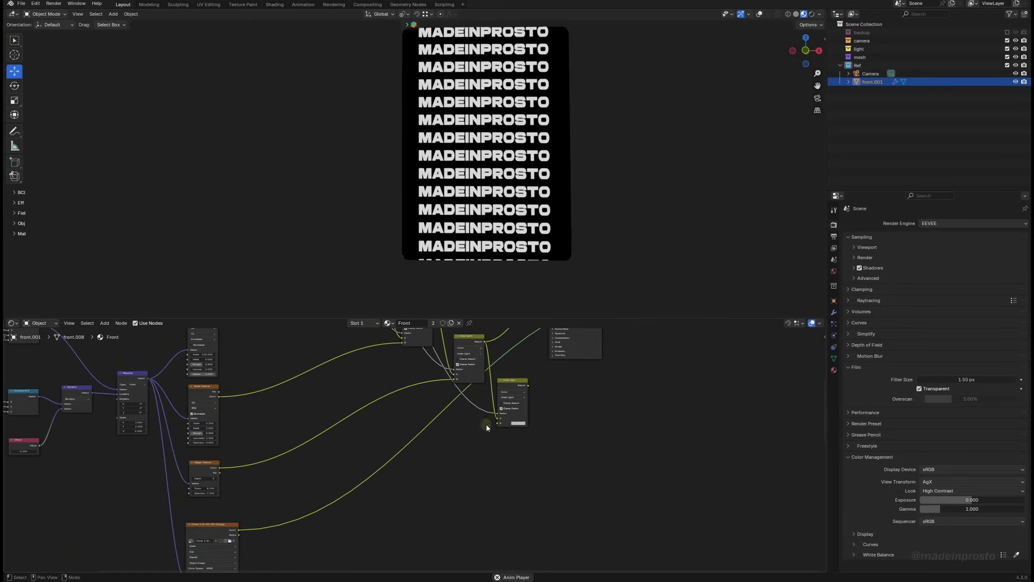
drag(238, 529, 497, 424)
Feed the newest Linear Light's Result into Base Color, reconnect the BSDF to the Material Output's Surface, and check the card from several angles.
middle_drag(620, 411, 482, 527)
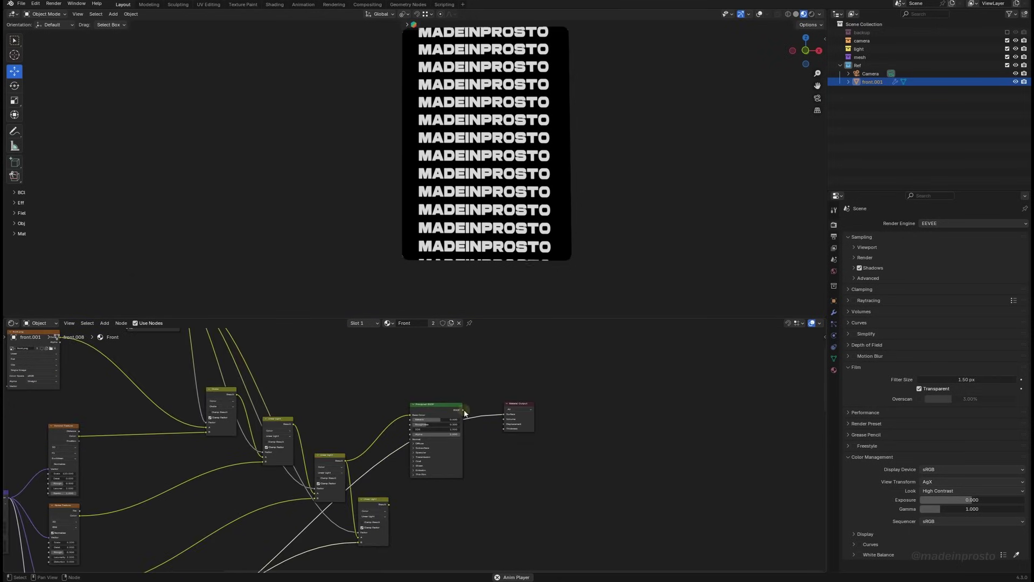
drag(499, 416, 409, 415)
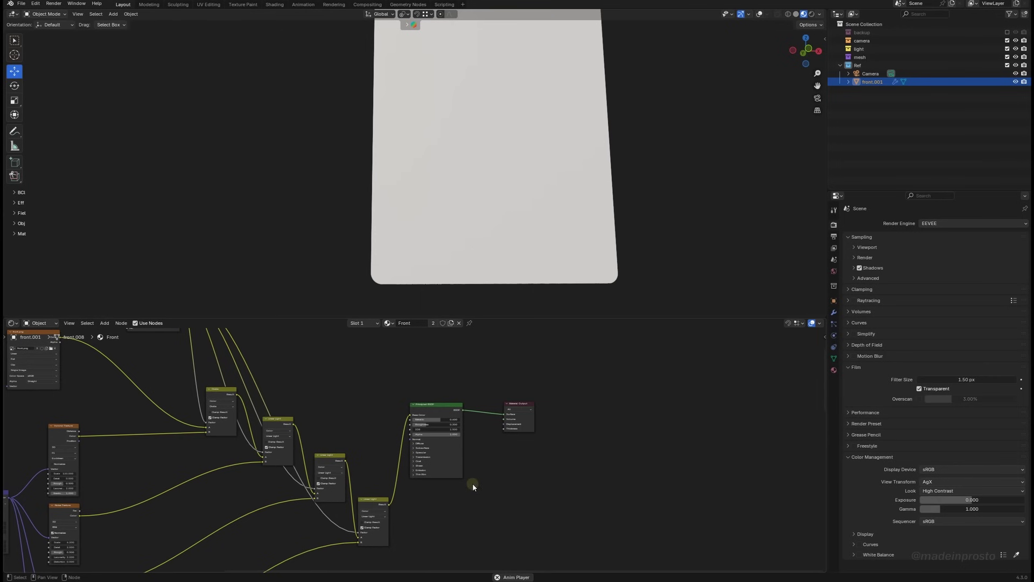
middle_drag(506, 178, 479, 203)
scroll(517, 205, down, 3)
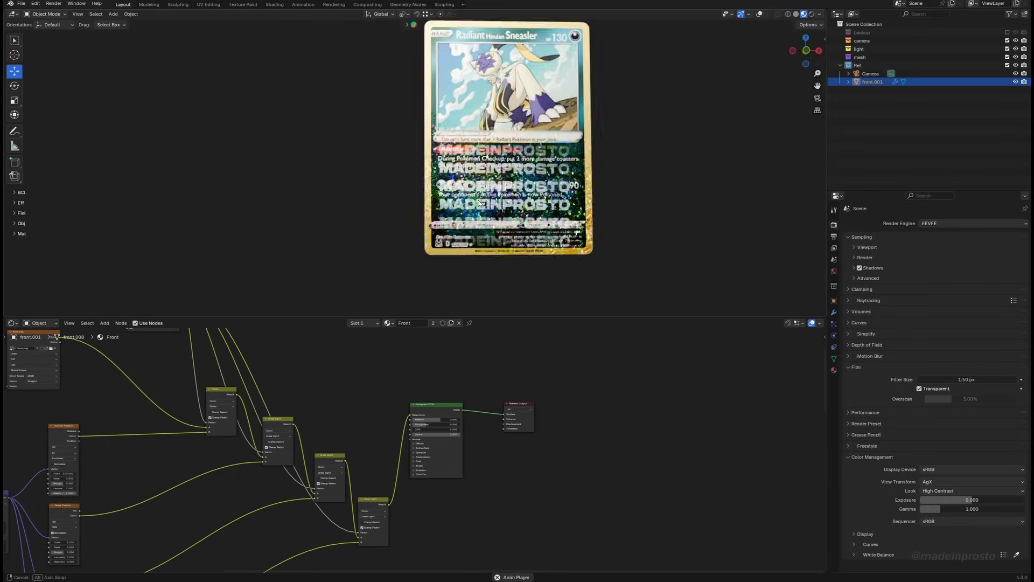
Insert a Color Ramp between the text Image Texture's Color and the last Linear Light's B input.
key(shift+a)
text(ramp)
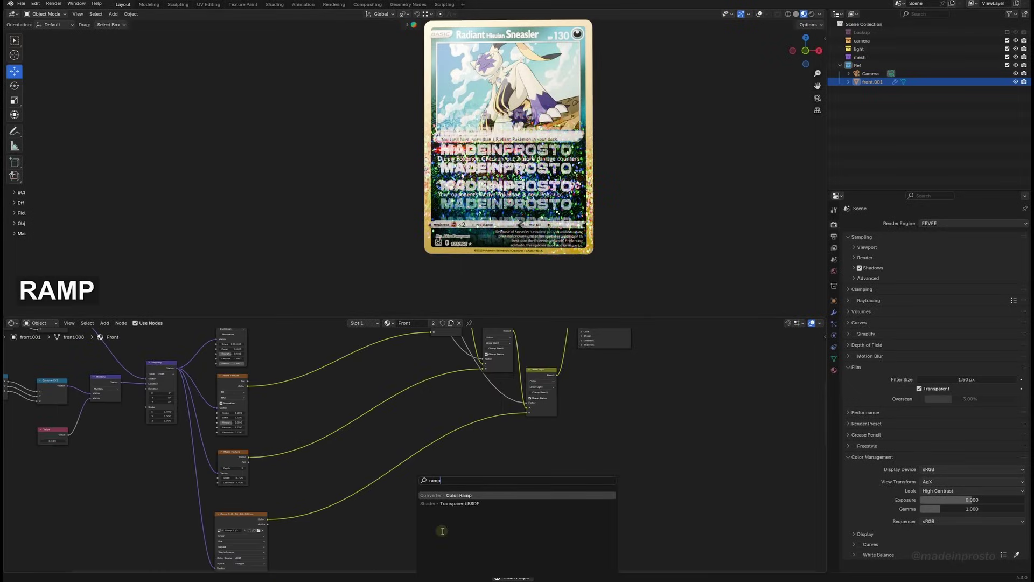
key(Return)
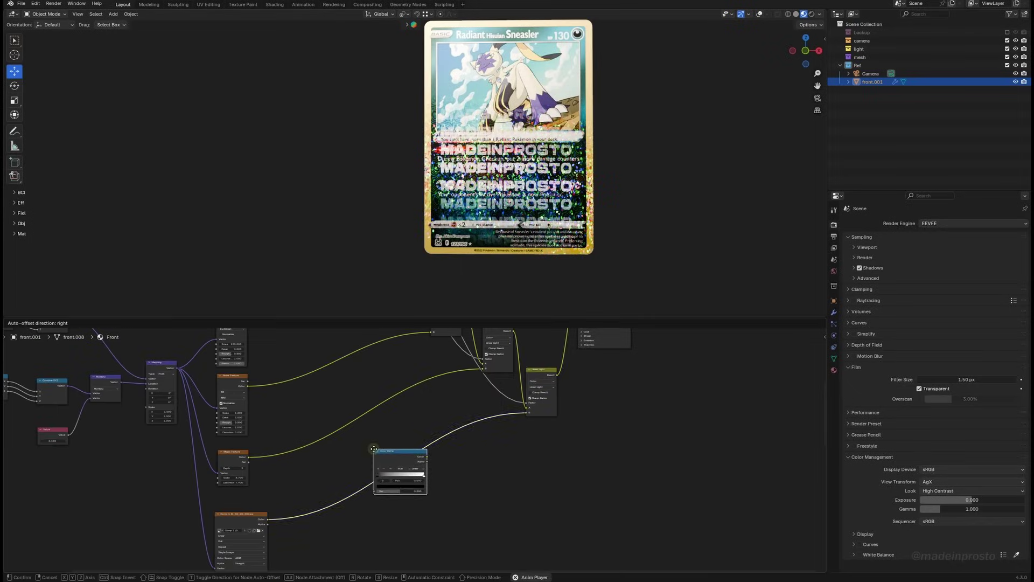
click(395, 485)
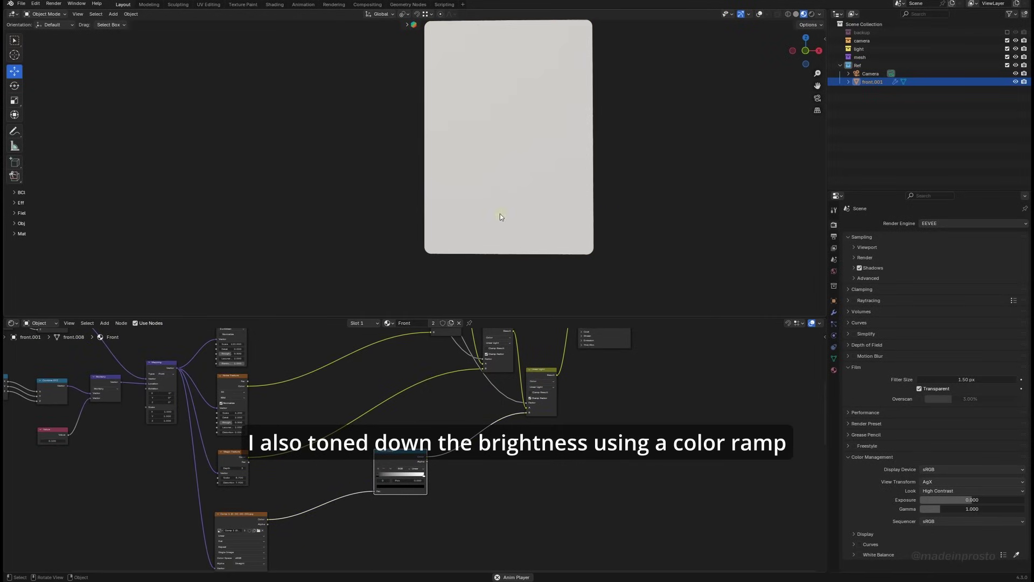
Tone down the text texture by moving its Color Ramp's white stop inward and slightly darkening that stop's colour.
drag(400, 476, 413, 474)
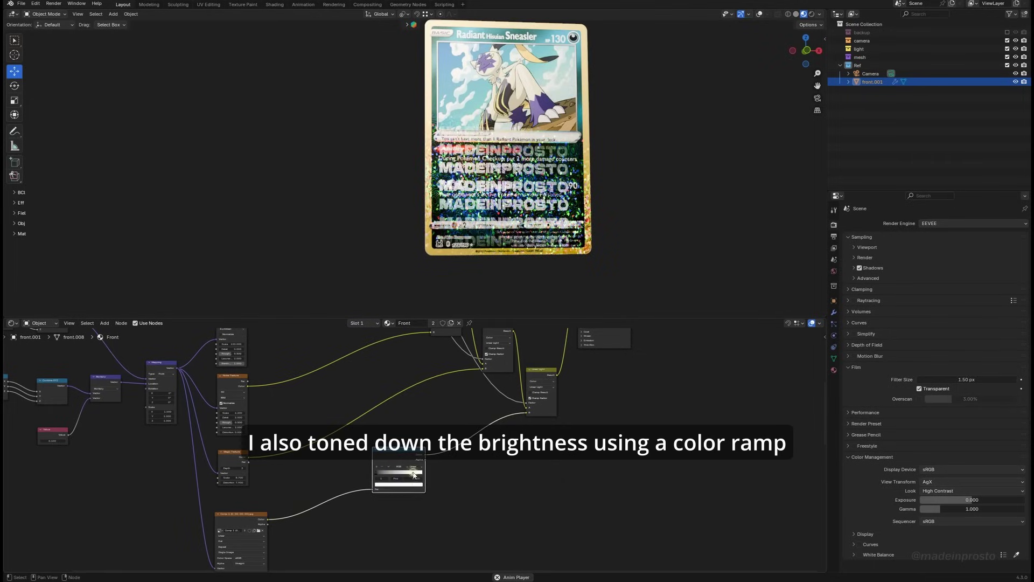
click(405, 486)
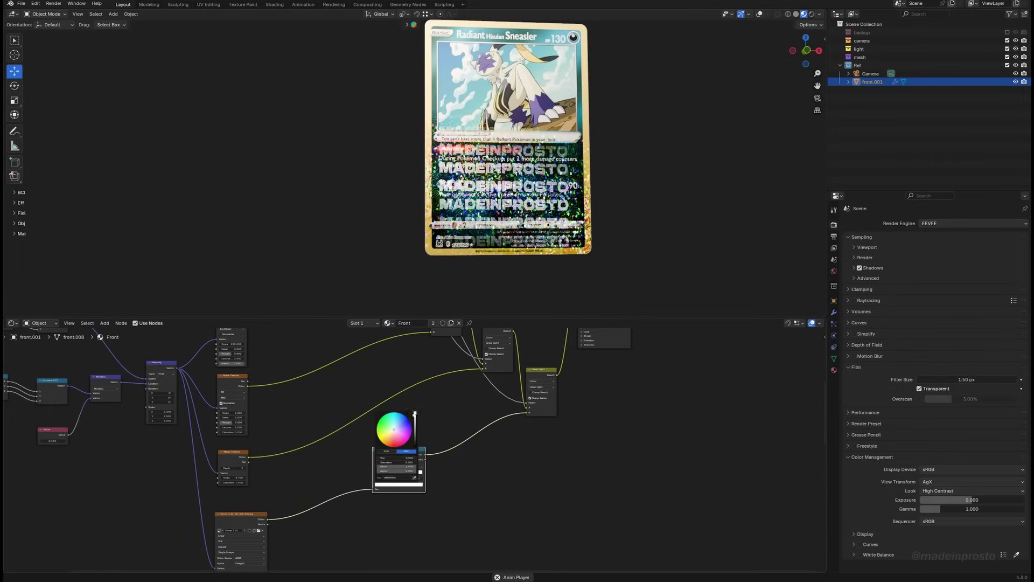
mouse_move(414, 413)
mouse_down()
mouse_move(414, 446)
mouse_move(415, 416)
mouse_up()
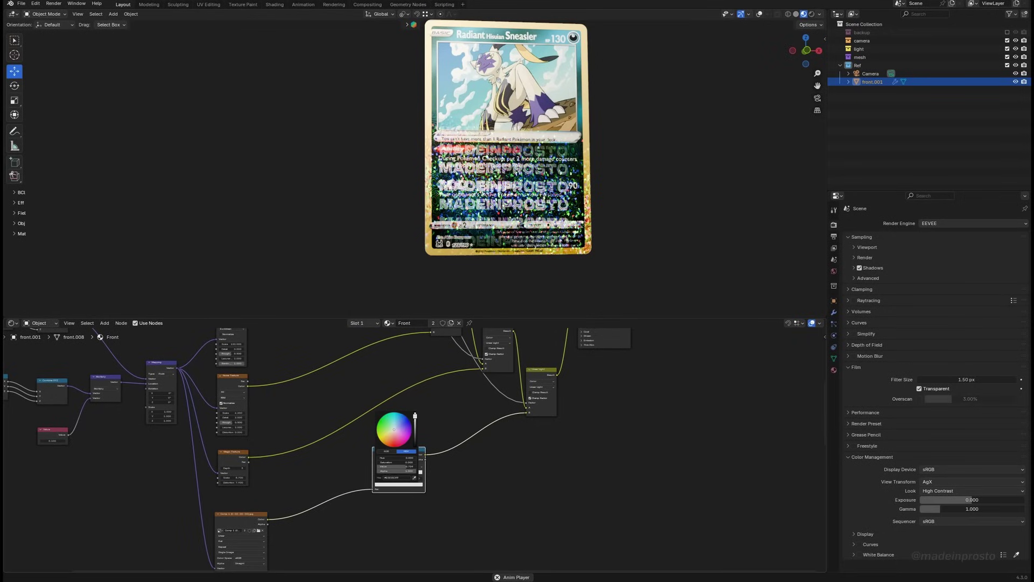
middle_drag(579, 107, 415, 171)
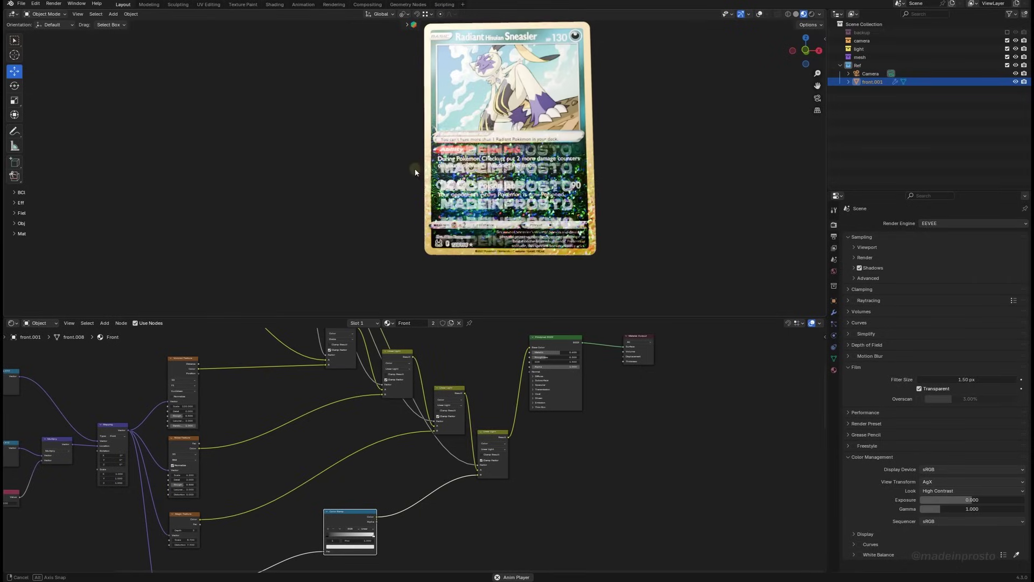
Cut the link from the Mapping node to the text Image Texture's Vector and check the card from several angles.
middle_drag(258, 522, 377, 410)
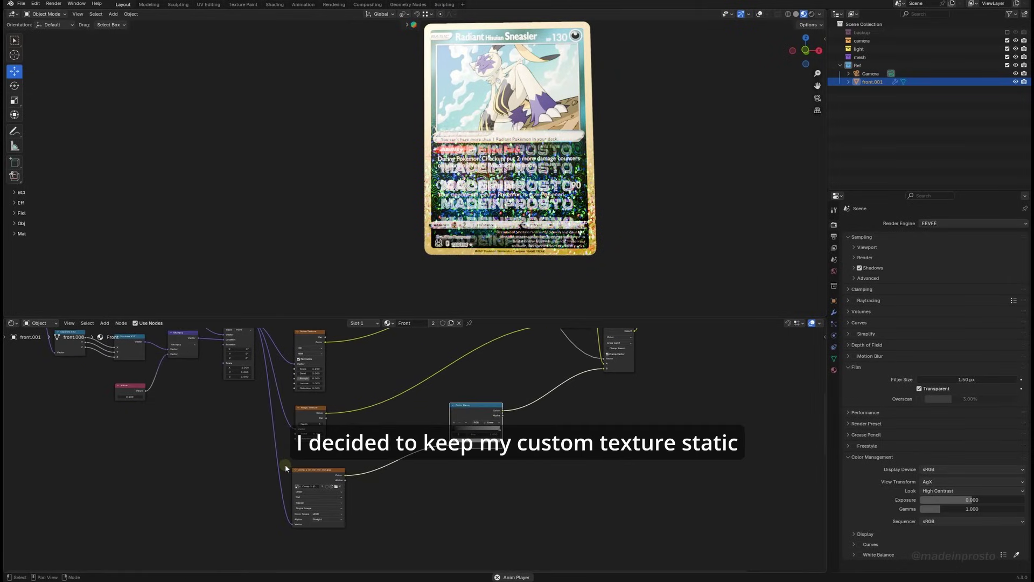
ctrl+right_drag(286, 464, 280, 487)
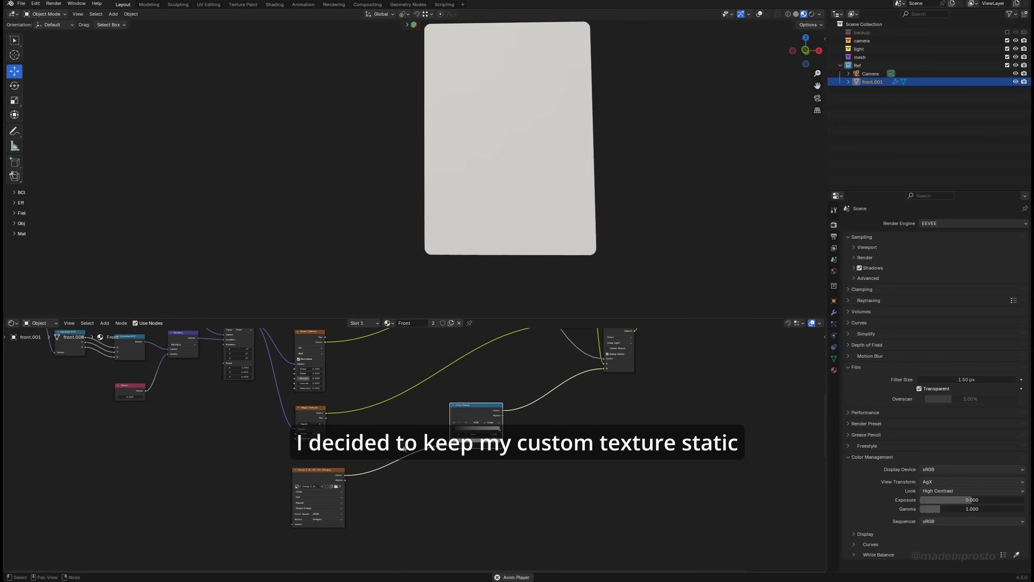
middle_drag(410, 165, 537, 189)
middle_drag(269, 408, 270, 422)
middle_drag(527, 217, 663, 185)
Move the mask Color Ramp's black stop to about 0.055 and check the effect on the tilted card.
middle_drag(325, 424, 357, 443)
scroll(372, 360, up, 3)
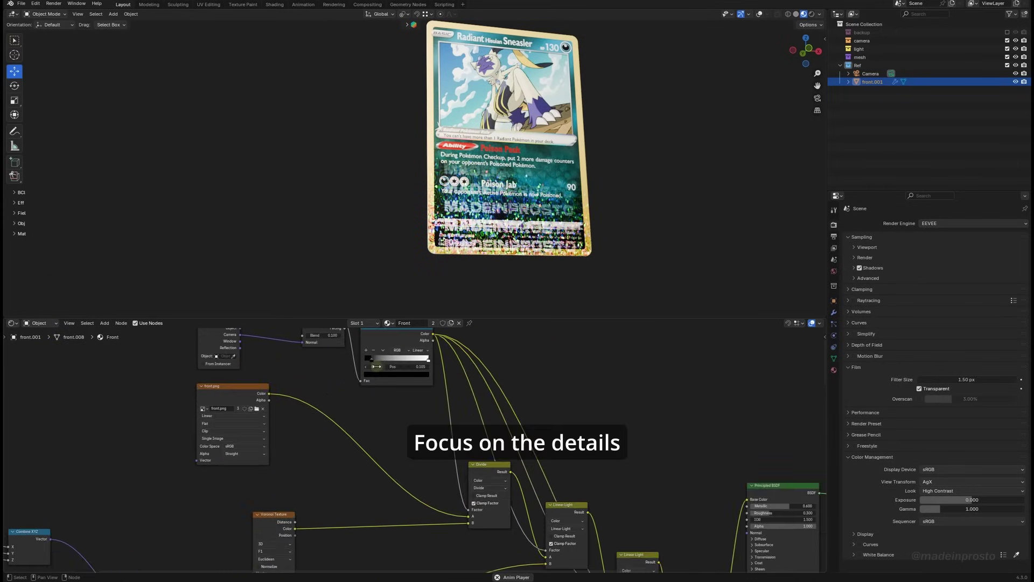
drag(368, 360, 367, 360)
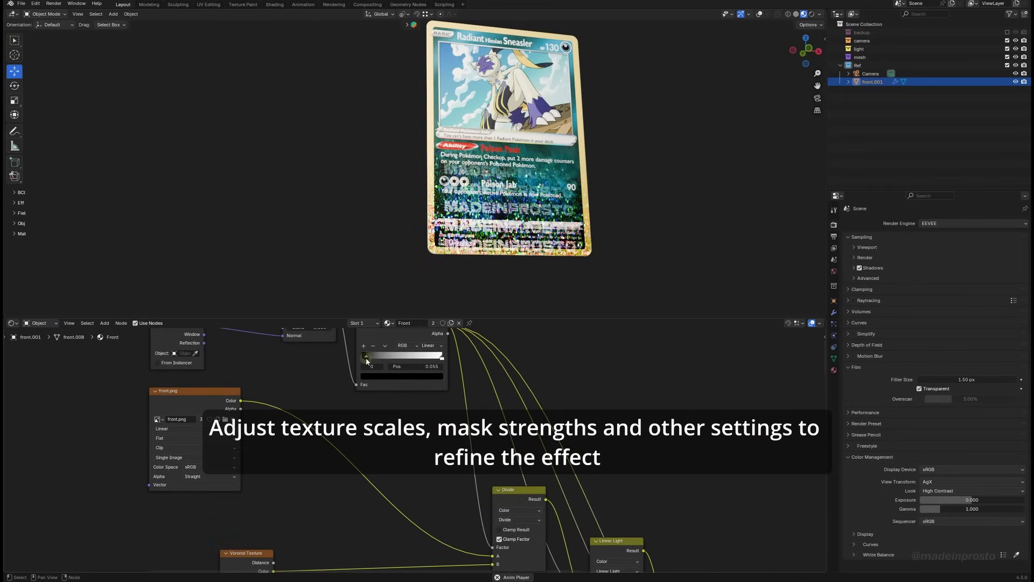
middle_drag(444, 293, 357, 293)
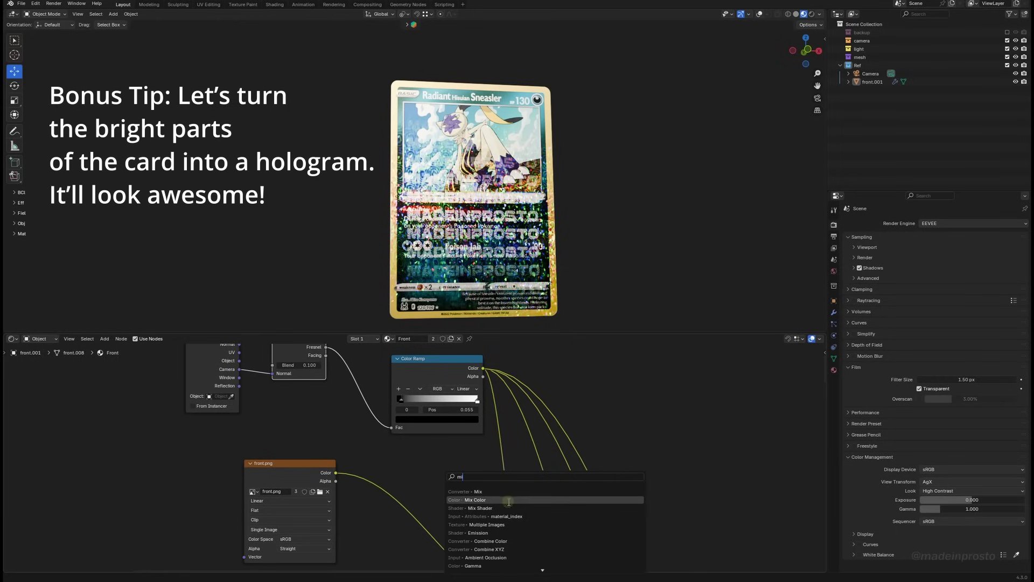
Add a Mix Color node and place it near the front.png texture, below the mask Color Ramp.
click(479, 497)
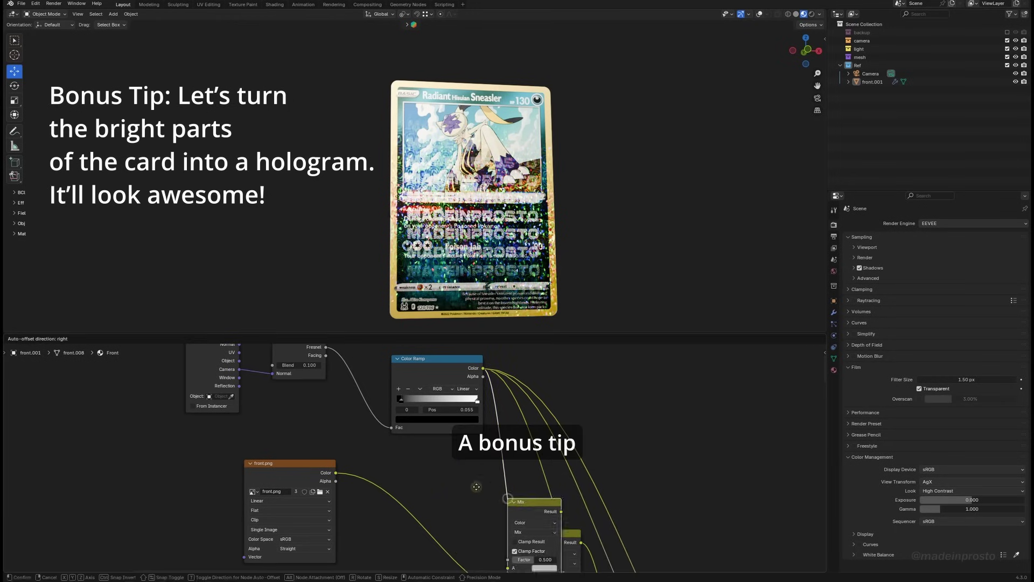
click(448, 454)
middle_drag(612, 476, 589, 393)
Disconnect the last Linear Light from Base Color and feed the first Linear Light's Result into it instead.
middle_drag(633, 464, 570, 408)
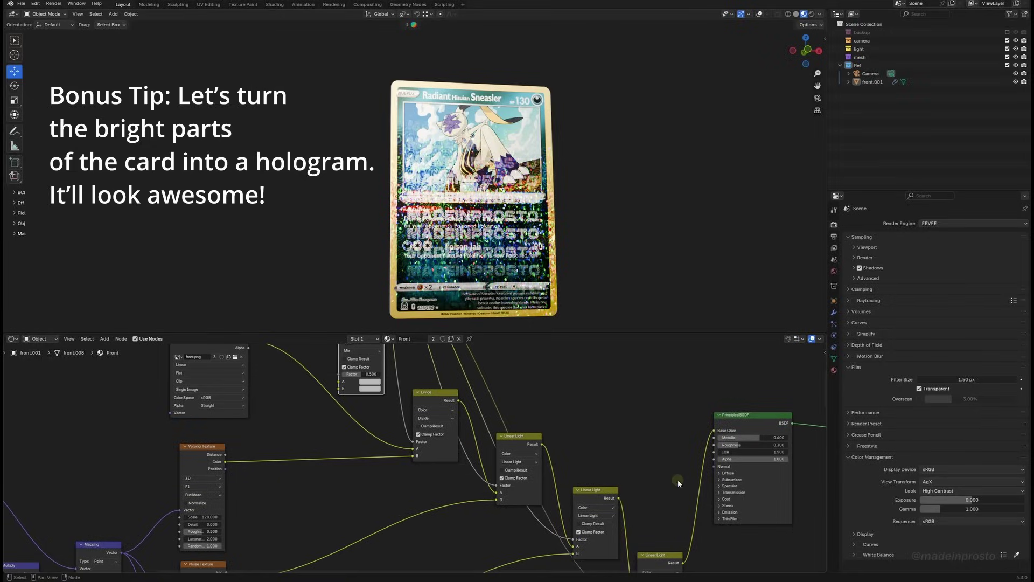
mouse_move(694, 503)
ctrl+right_down()
mouse_move(708, 522)
mouse_move(702, 536)
ctrl+right_up()
mouse_move(632, 513)
ctrl+right_down()
mouse_move(624, 533)
mouse_move(667, 474)
ctrl+right_up()
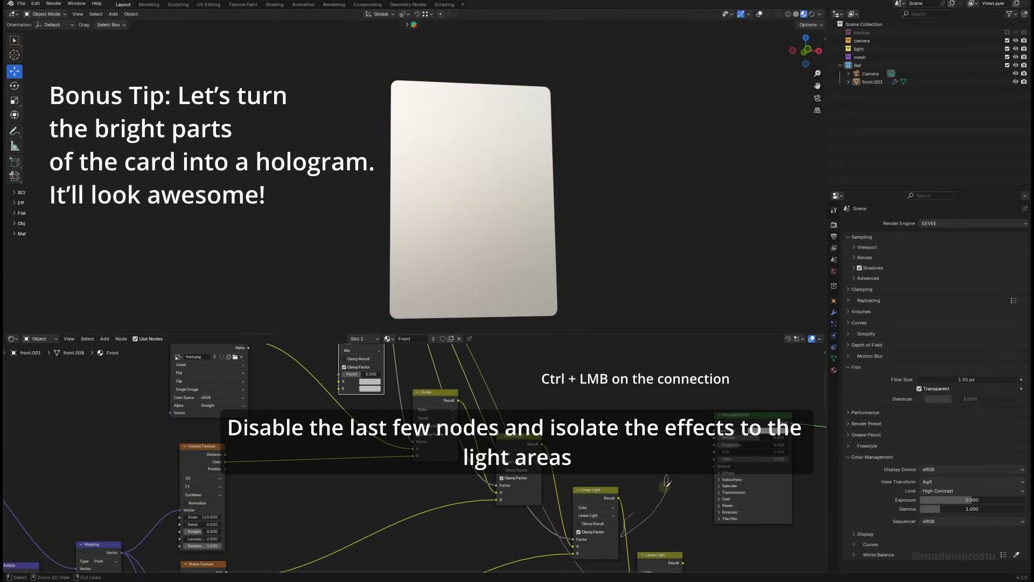
key(ctrl+z)
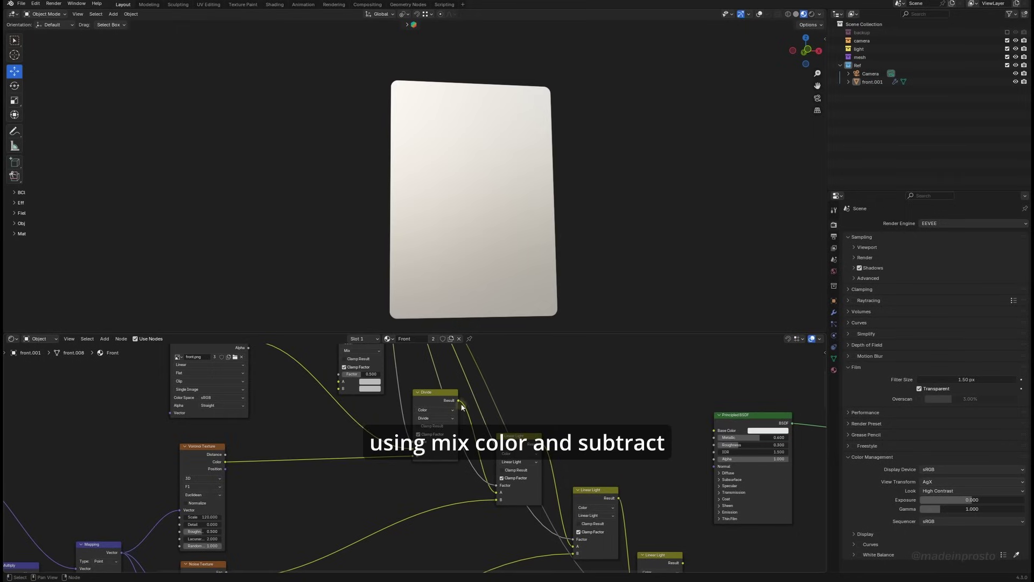
drag(460, 402, 454, 416)
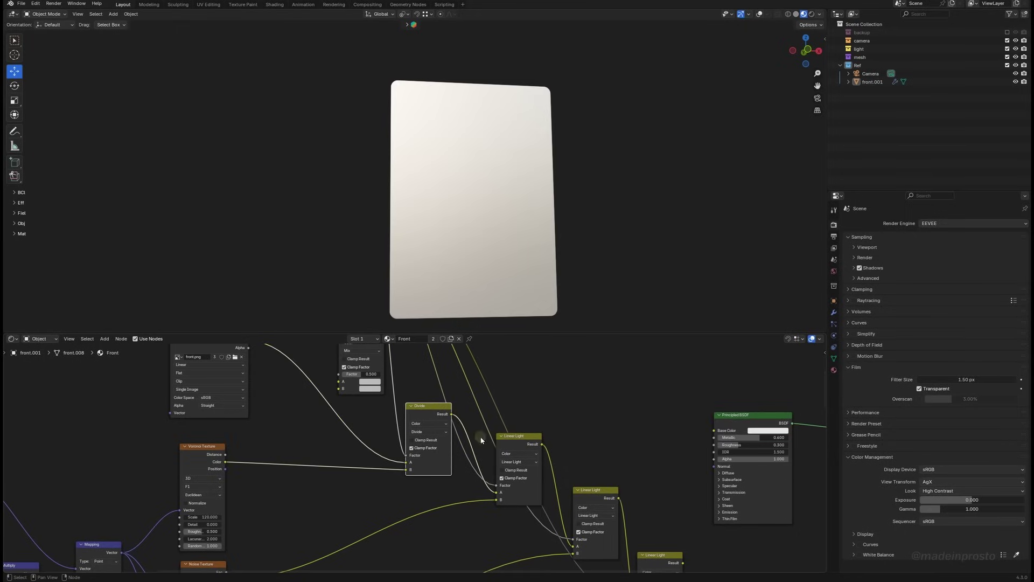
drag(543, 443, 710, 431)
mouse_move(467, 186)
middle_down()
mouse_move(526, 201)
mouse_move(443, 225)
mouse_move(515, 207)
mouse_move(455, 180)
middle_up()
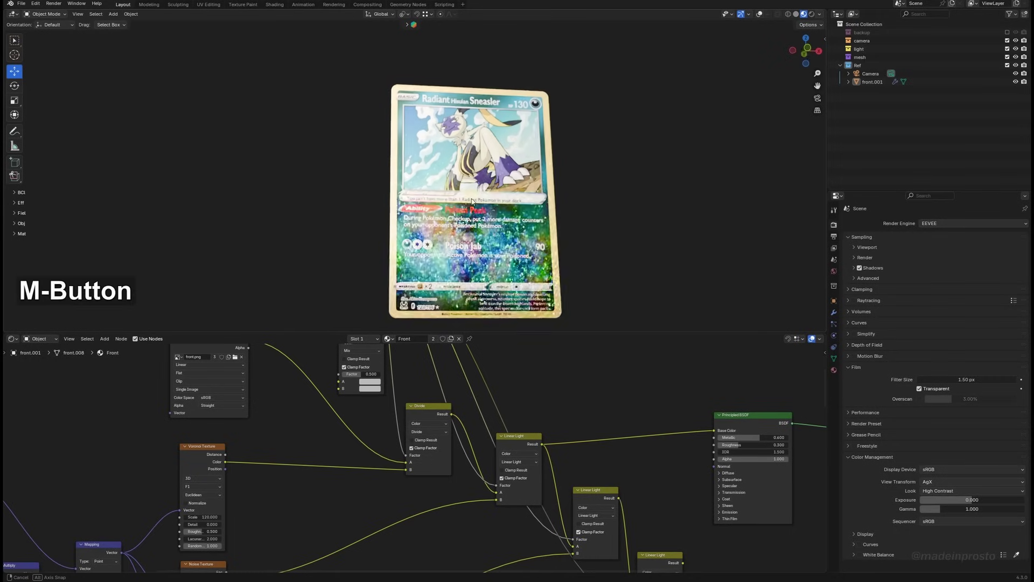
Move the Divide node and the first Linear Light node side by side near the Principled BSDF to free up space.
scroll(480, 237, up, 3)
middle_drag(491, 431, 486, 534)
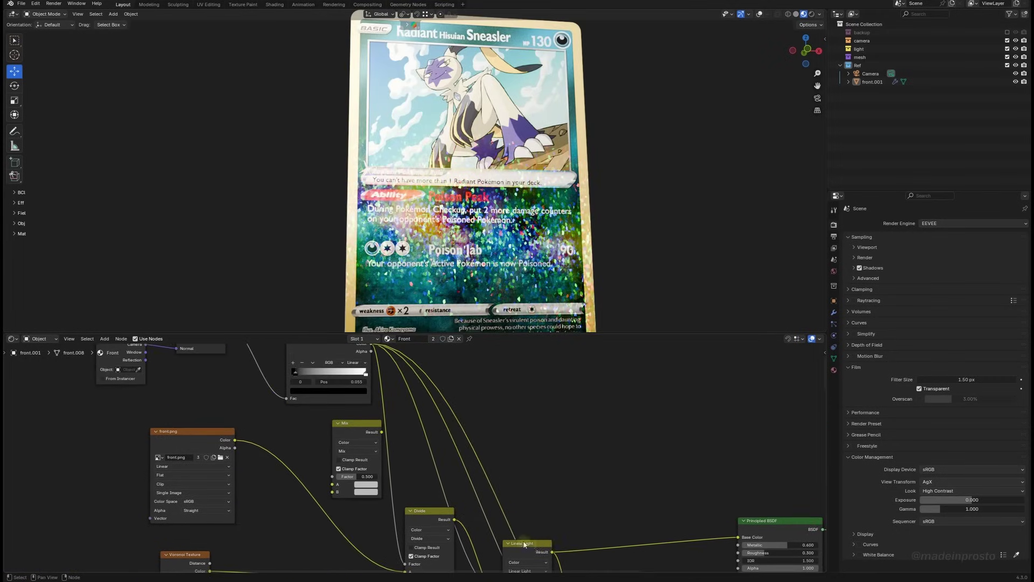
drag(524, 540, 613, 532)
middle_drag(581, 470, 583, 383)
scroll(582, 383, up, 1)
drag(425, 431, 573, 372)
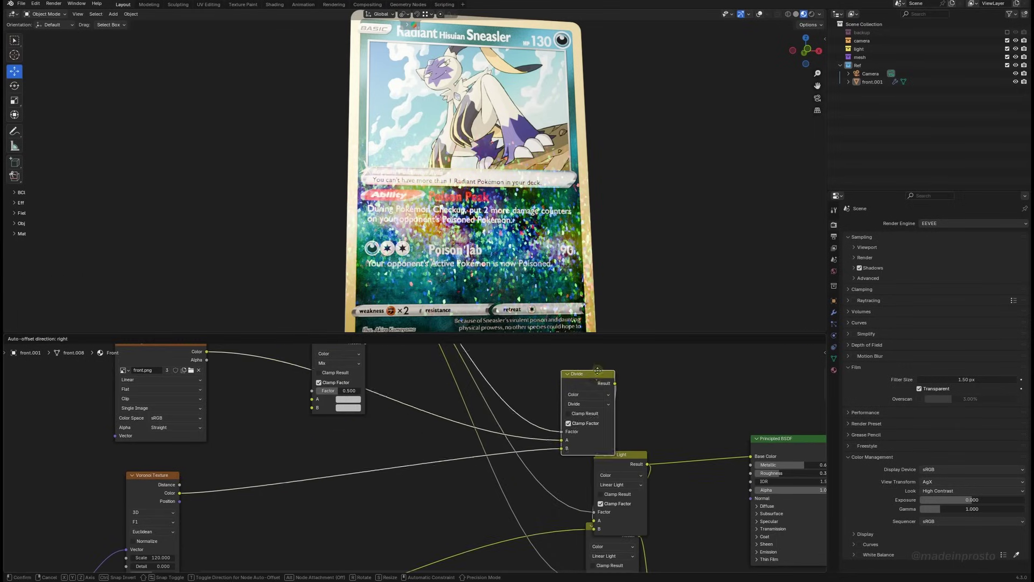
drag(615, 454, 636, 375)
middle_drag(627, 526, 626, 519)
middle_drag(583, 458, 586, 545)
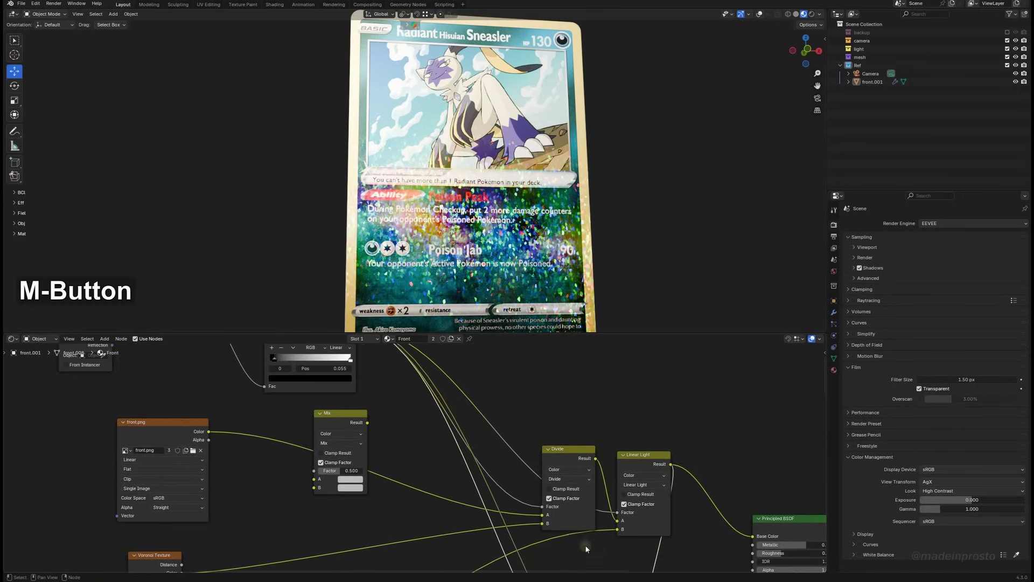
Connect the mask Color Ramp's Color to the new Mix node's B and cut the ramp's links to all other mix nodes' Factors.
scroll(582, 541, down, 4)
middle_drag(501, 458, 499, 463)
drag(376, 383, 368, 386)
drag(400, 453, 532, 370)
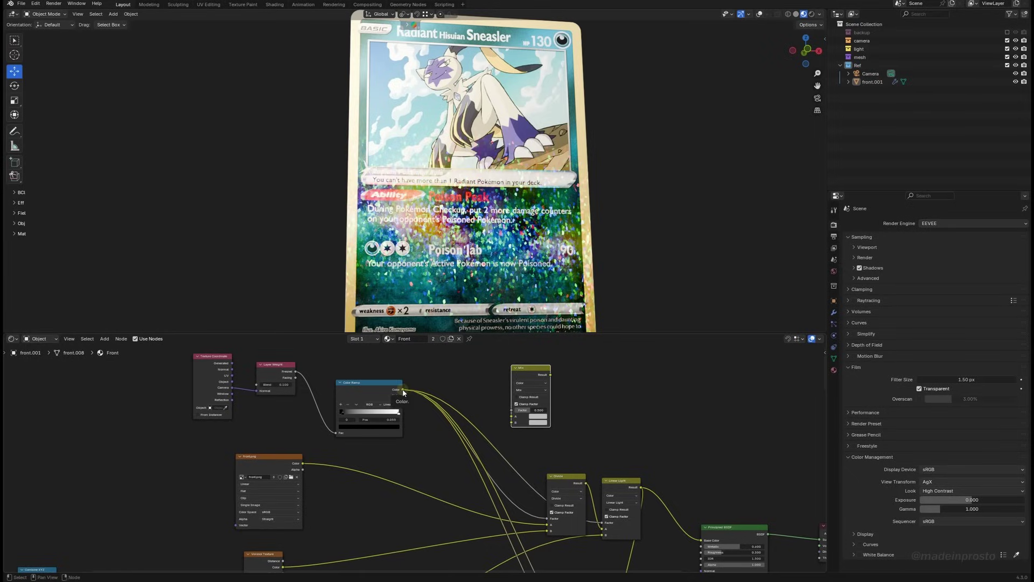
drag(402, 389, 509, 428)
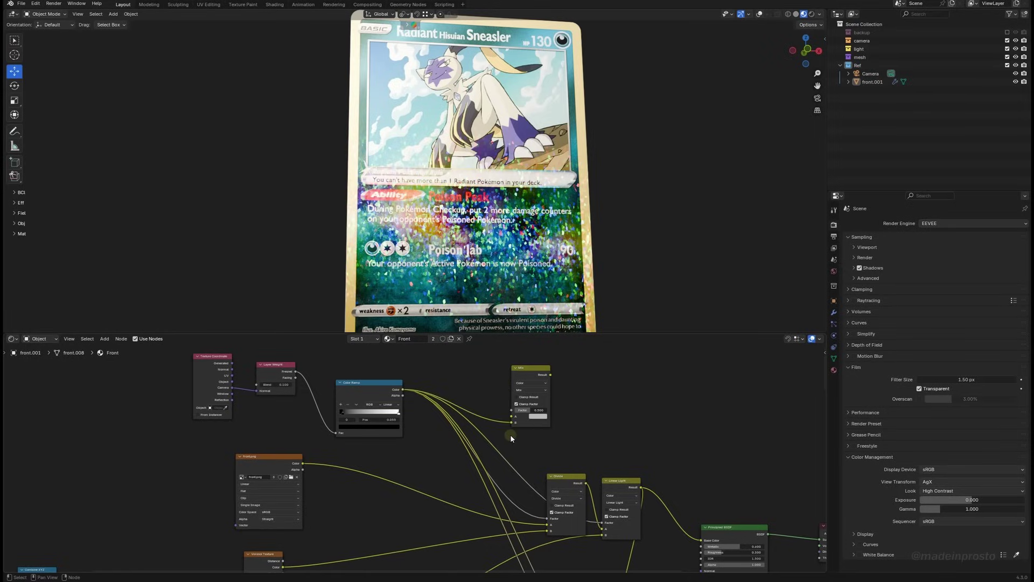
mouse_move(510, 428)
ctrl+right_down()
mouse_move(455, 463)
mouse_move(479, 465)
ctrl+right_up()
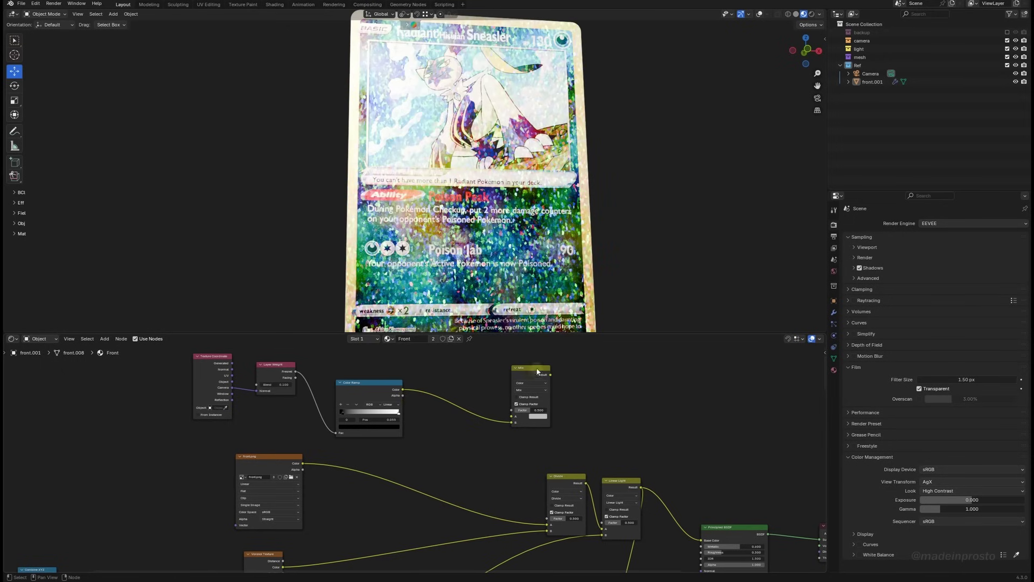
Duplicate the mask Color Ramp onto the front.png Color output and cut the copy's link to the Divide node.
drag(537, 370, 492, 374)
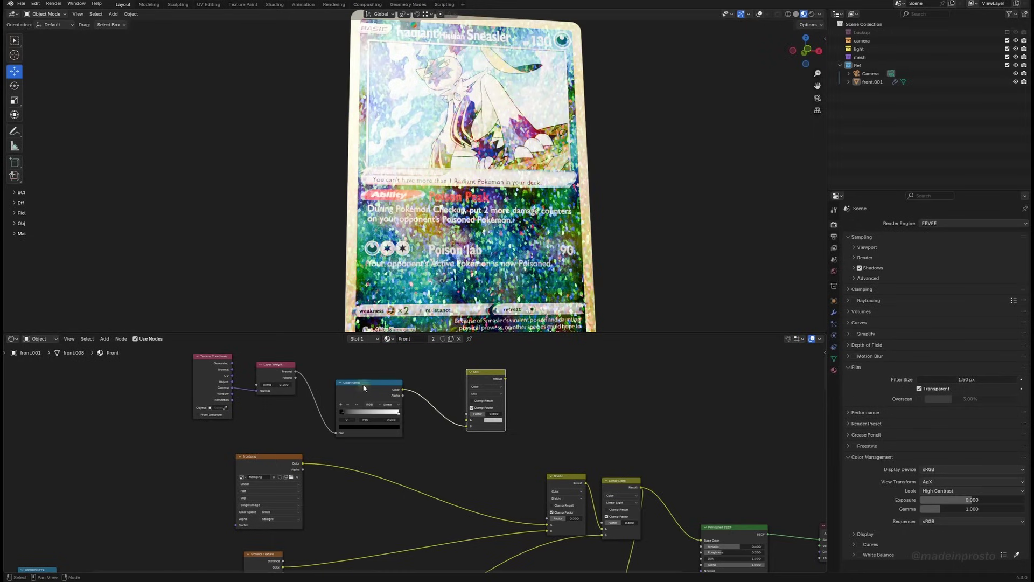
drag(360, 403, 372, 380)
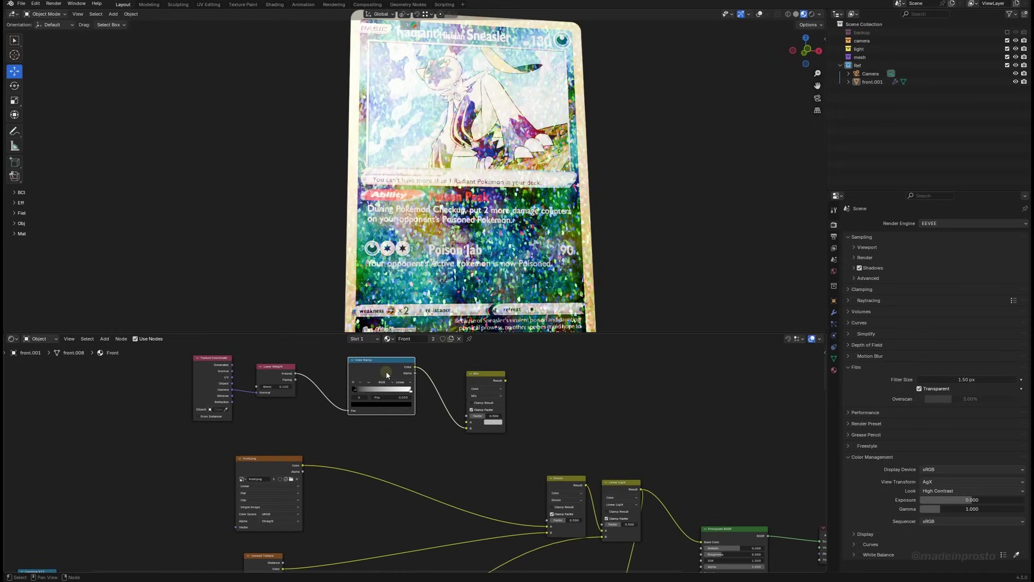
key(shift+d)
click(422, 439)
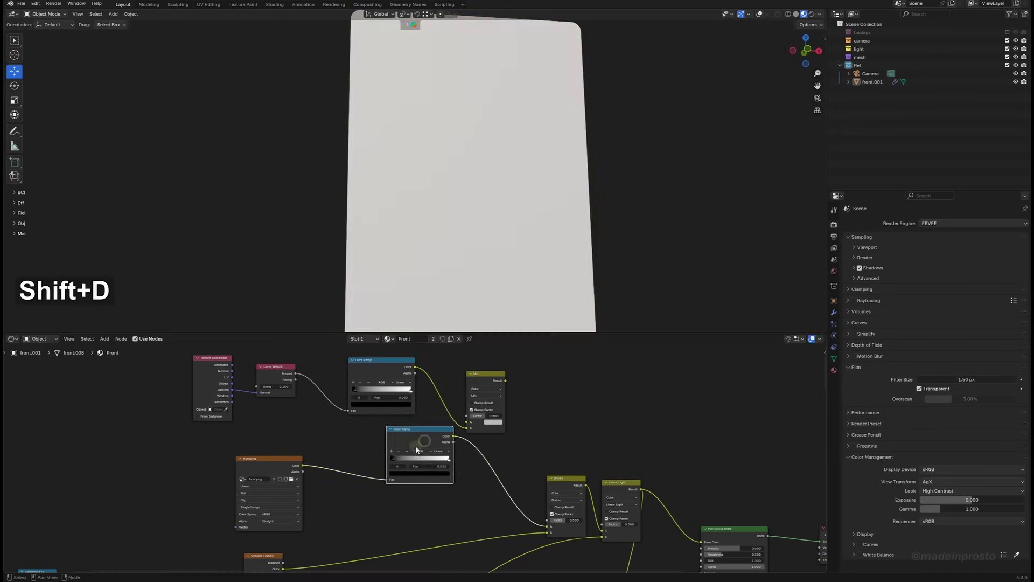
drag(430, 431, 398, 443)
ctrl+right_drag(471, 453, 433, 459)
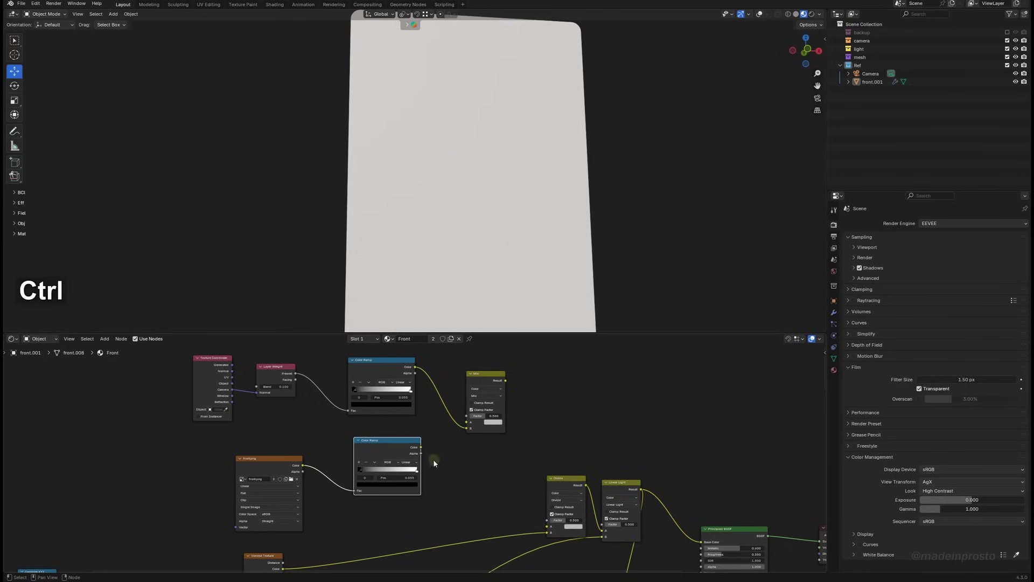
Connect the copied ramp's Color to Mix A, the Mix Result to Divide's Factor, and the front.png Color to Divide's A.
drag(420, 447, 467, 422)
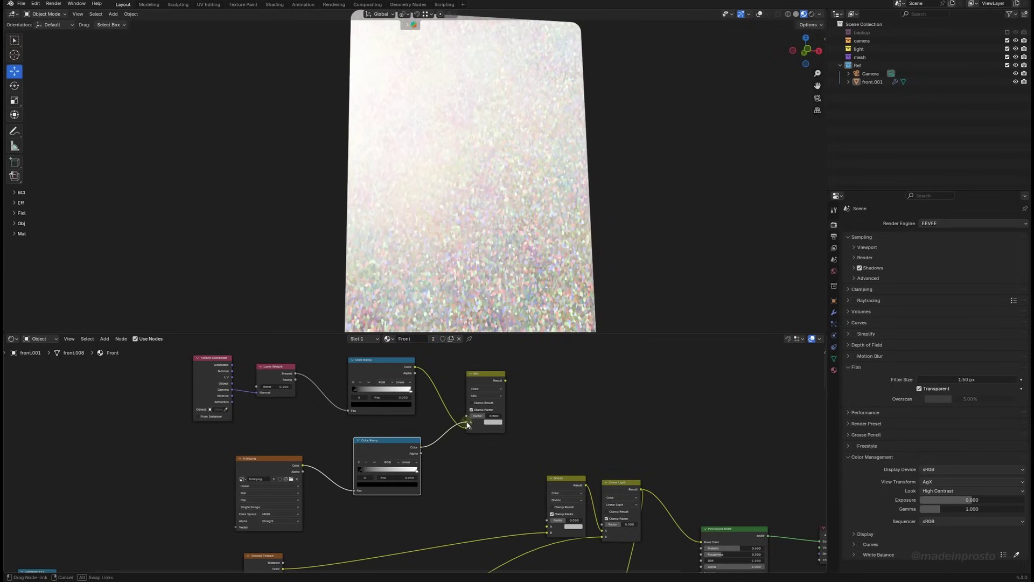
drag(506, 380, 546, 520)
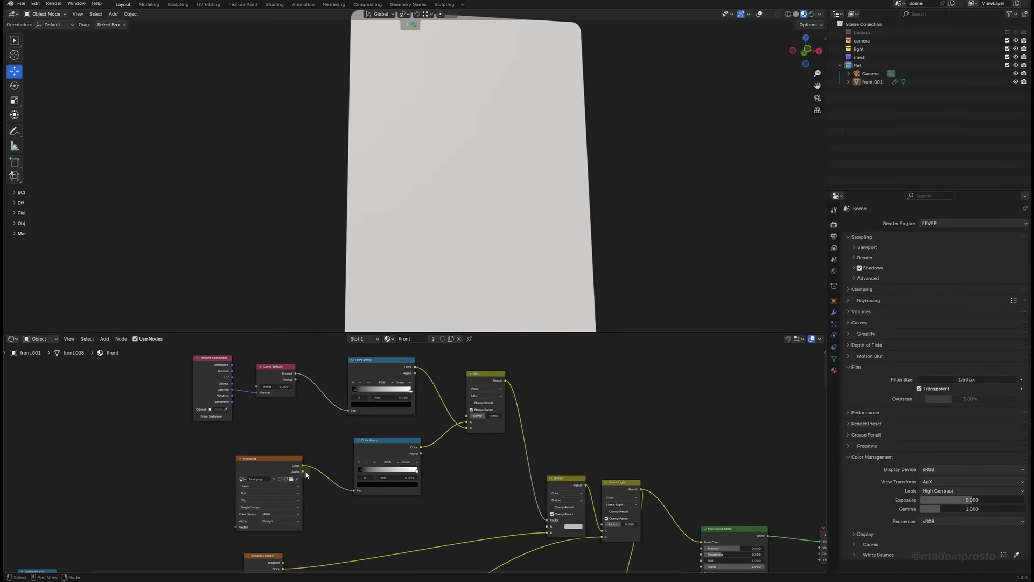
drag(306, 467, 547, 526)
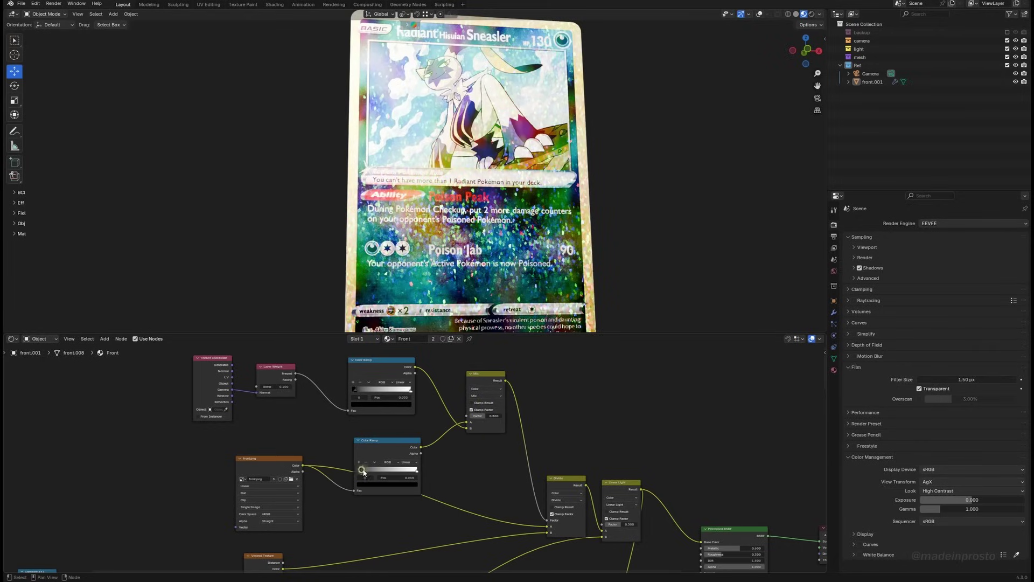
Move the front.png ramp's black stop to about the middle and set the Mix node's blending mode to Subtract.
drag(363, 470, 390, 473)
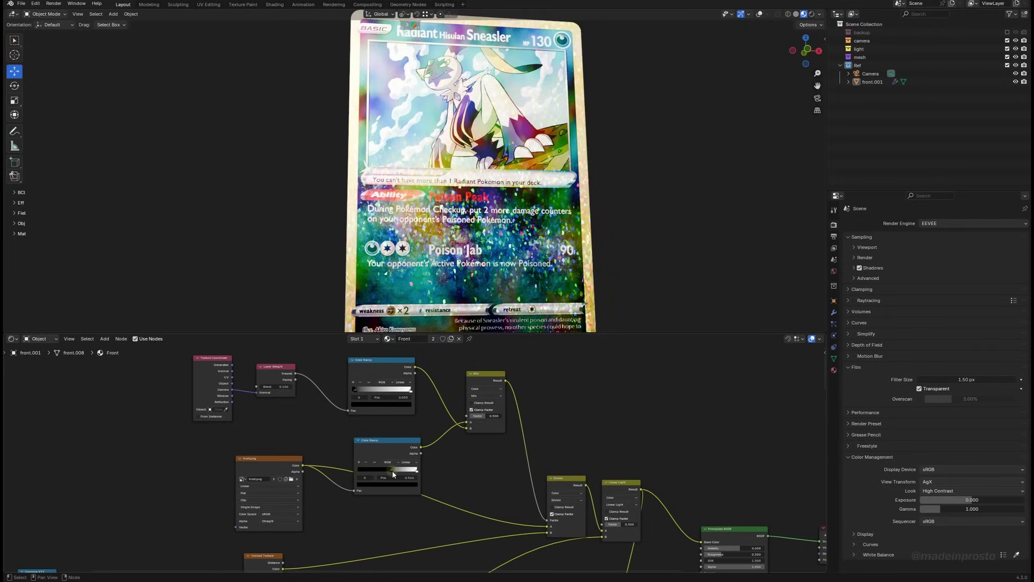
click(486, 395)
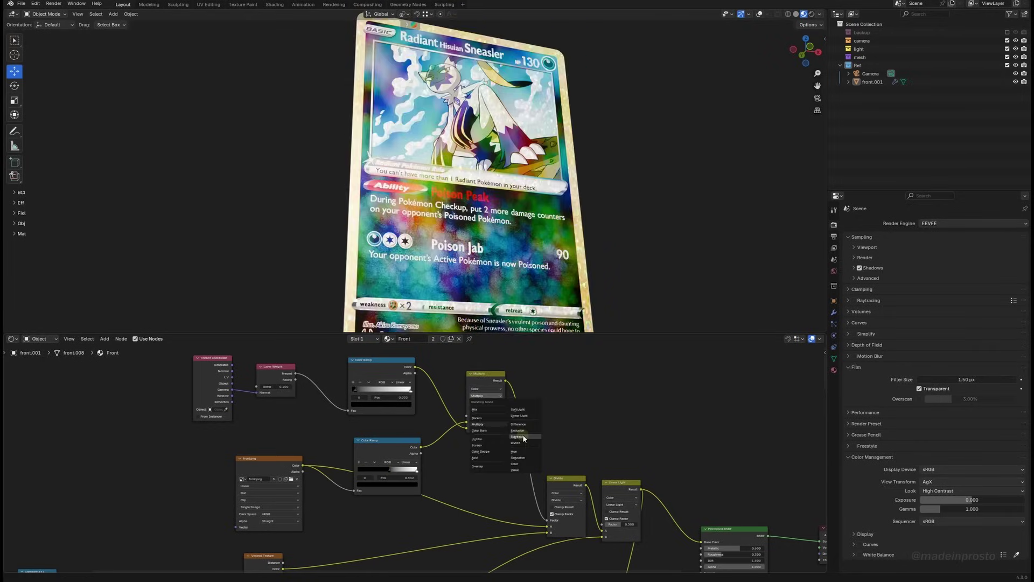
click(520, 438)
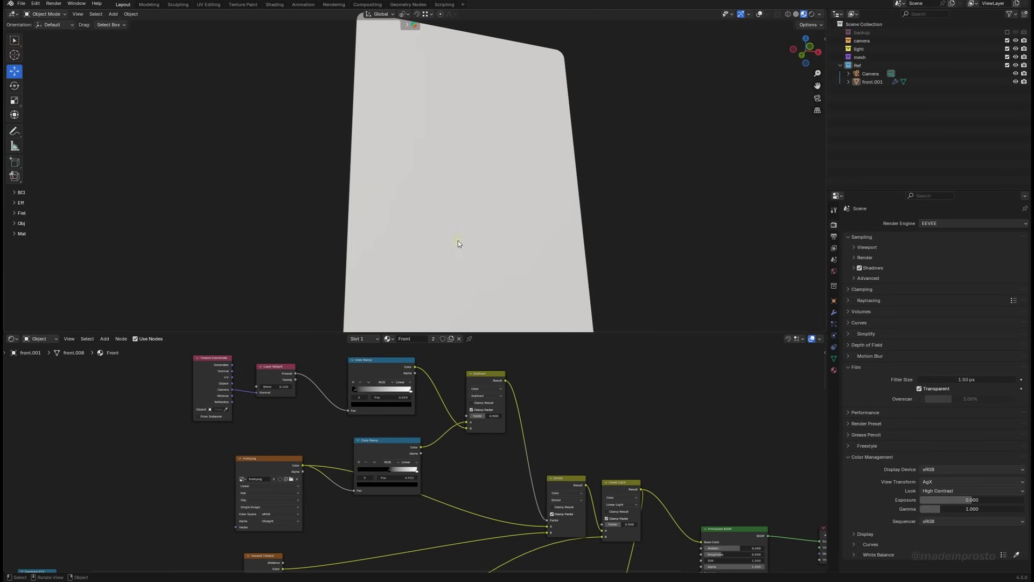
middle_drag(458, 240, 345, 257)
Connect the Subtract node's Result to the first Linear Light's Factor and check the card from different angles.
middle_drag(519, 383, 481, 370)
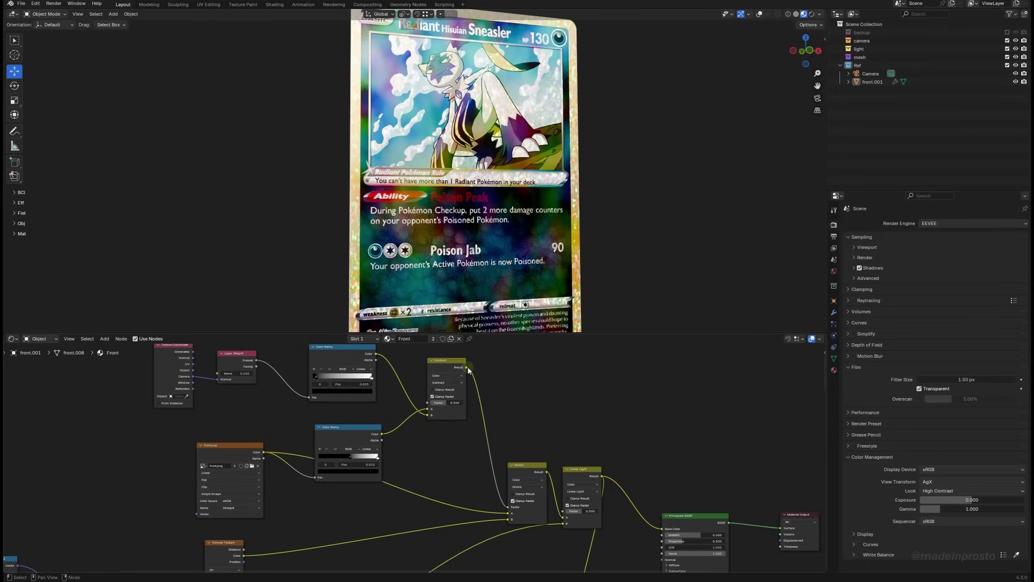
drag(468, 368, 563, 510)
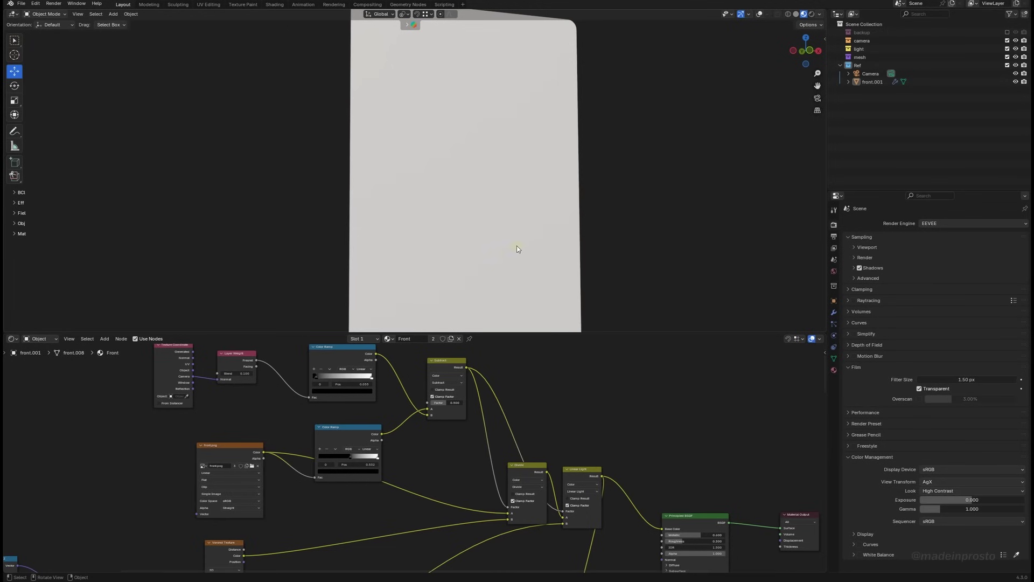
middle_drag(480, 230, 517, 301)
Refine the front.png Color Ramp by moving its black stop back near the start and its white stop to about 0.87.
mouse_move(350, 456)
mouse_down()
mouse_move(325, 458)
mouse_move(369, 461)
mouse_up()
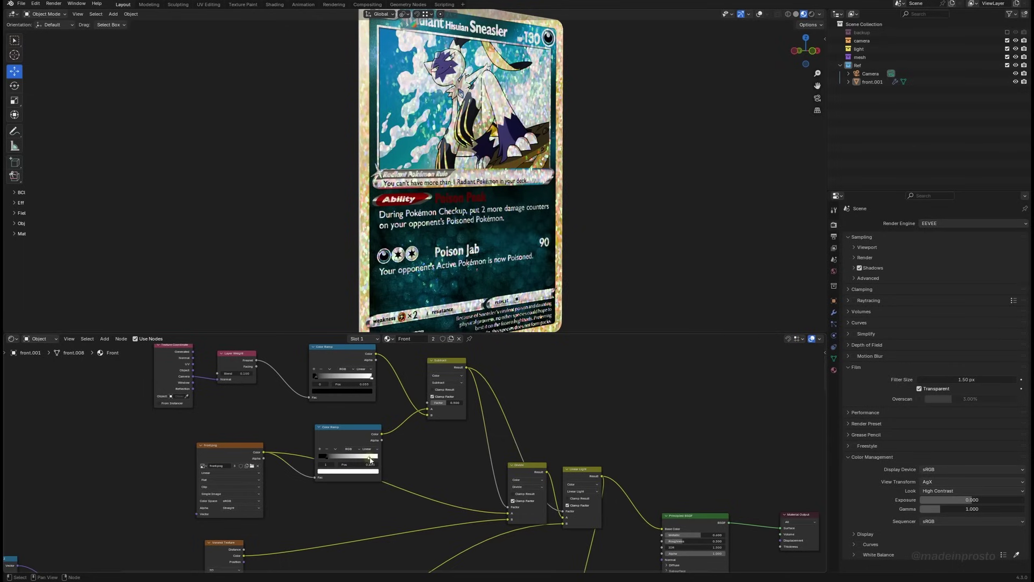
middle_drag(415, 193, 431, 194)
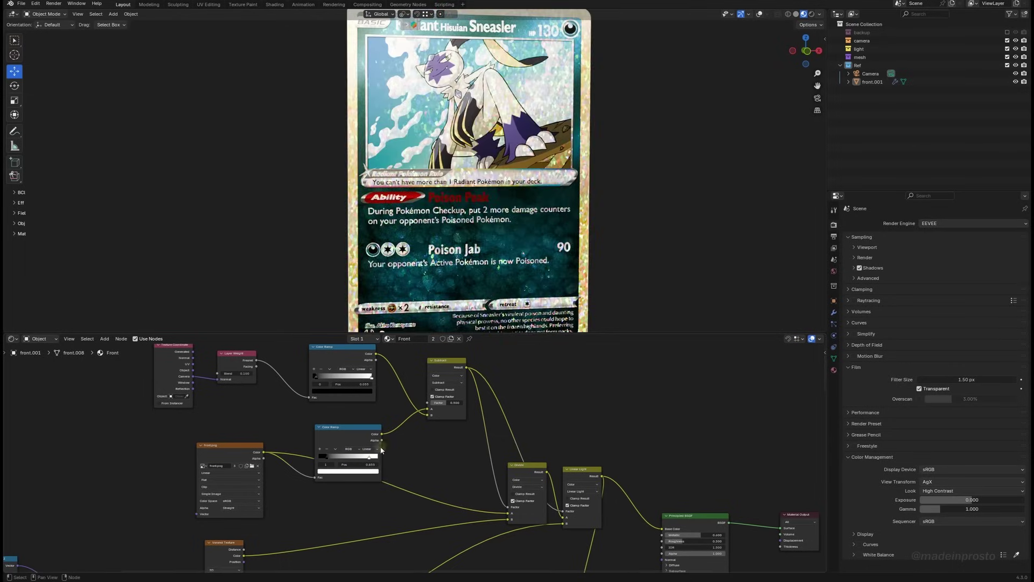
Preview the front.png Color Ramp directly on the Material Output, move its black stop close to the white stop, and reconnect the Principled BSDF.
drag(382, 434, 780, 528)
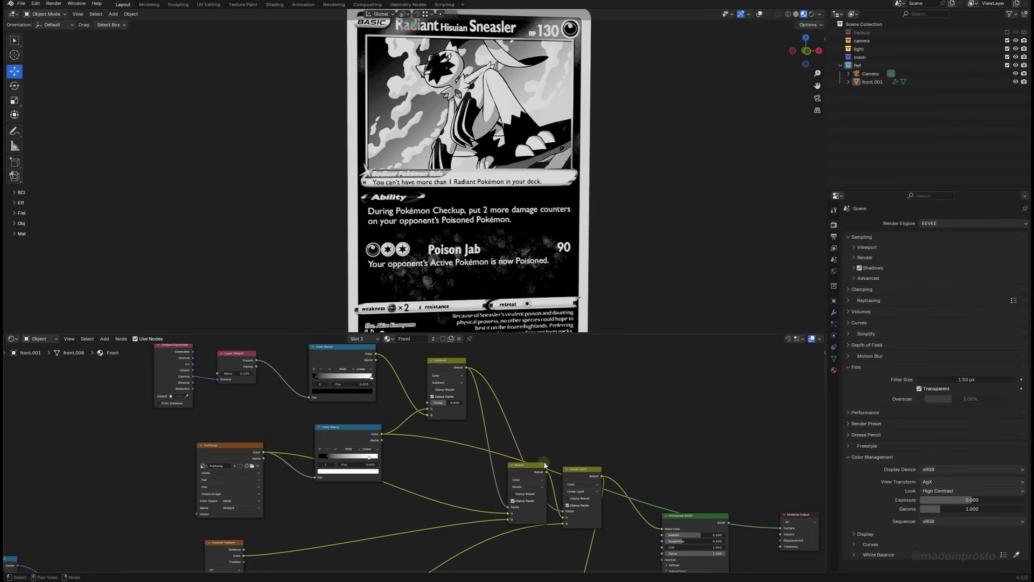
drag(327, 459, 368, 462)
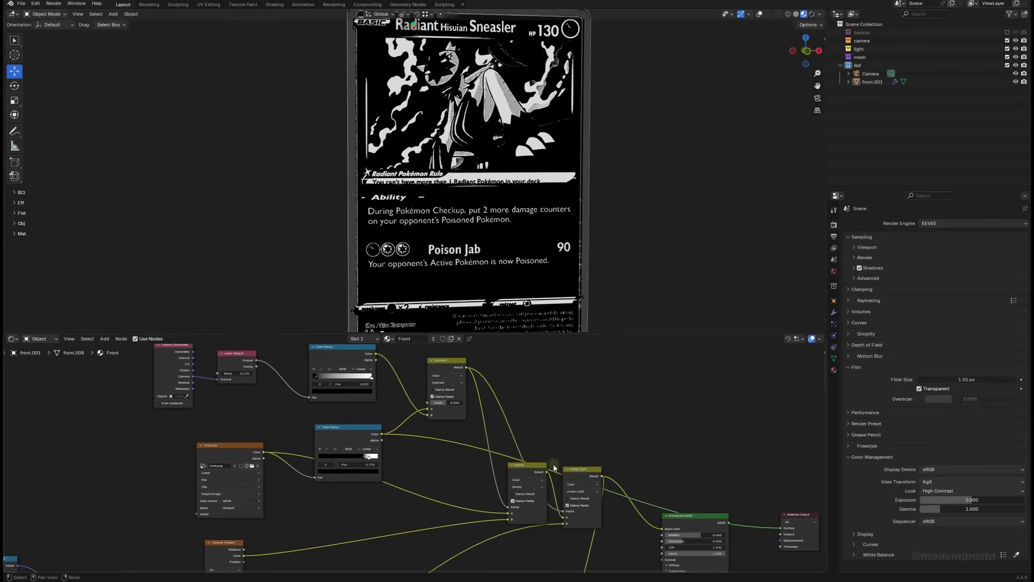
drag(730, 524, 780, 527)
middle_drag(483, 231, 347, 250)
scroll(469, 235, down, 2)
middle_drag(470, 235, 619, 231)
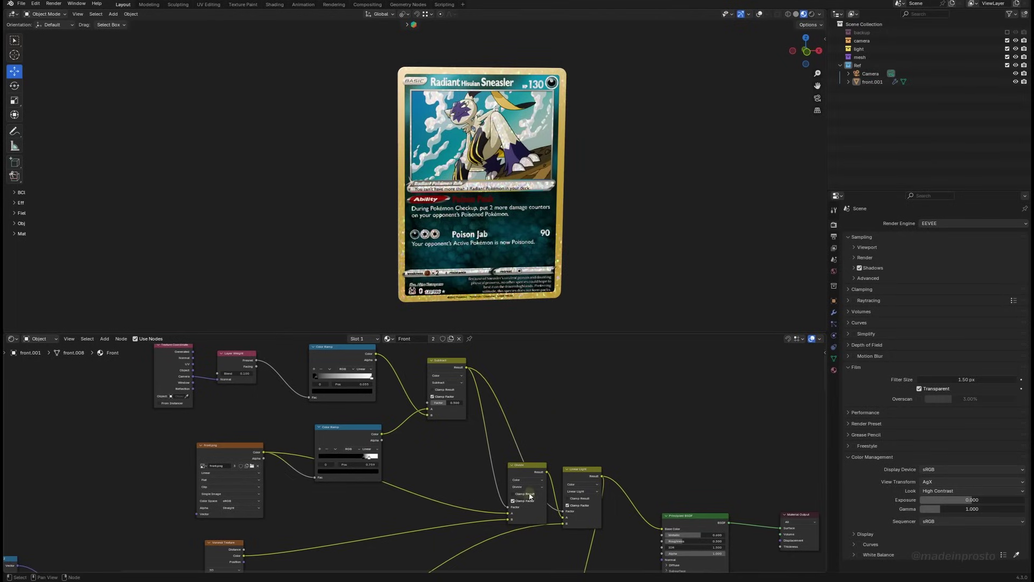
Try Linear Light as the Divide node's blending mode, inspect the card's artwork, and switch the node back to Divide.
scroll(525, 181, up, 4)
middle_drag(524, 181, 516, 163)
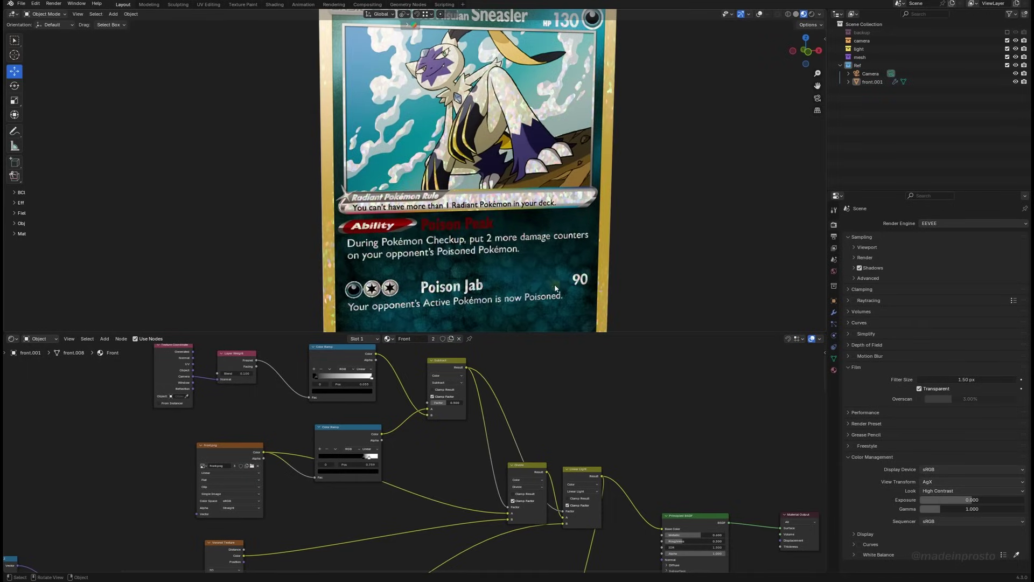
click(526, 487)
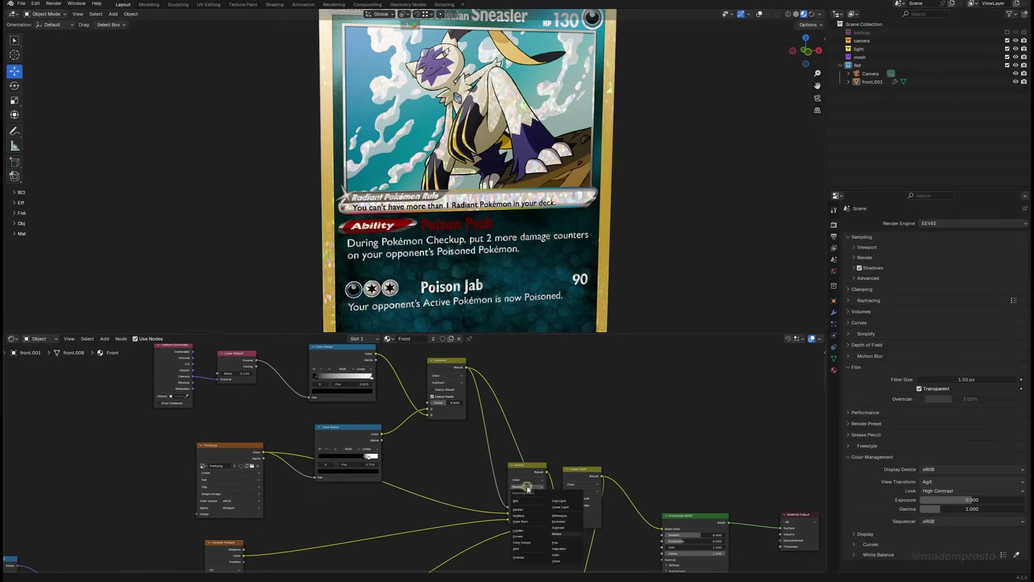
click(560, 507)
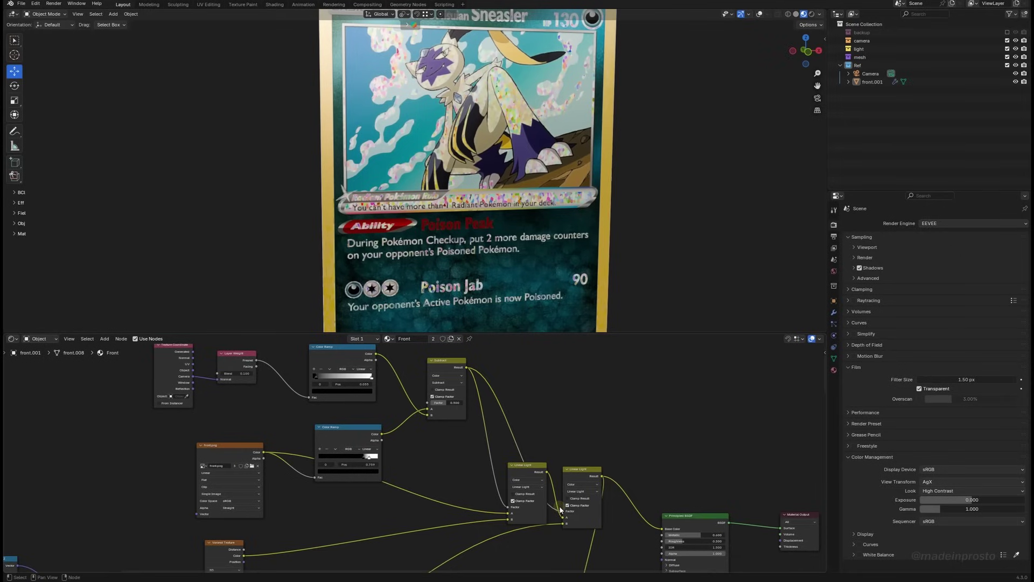
middle_drag(455, 241, 449, 195)
click(527, 487)
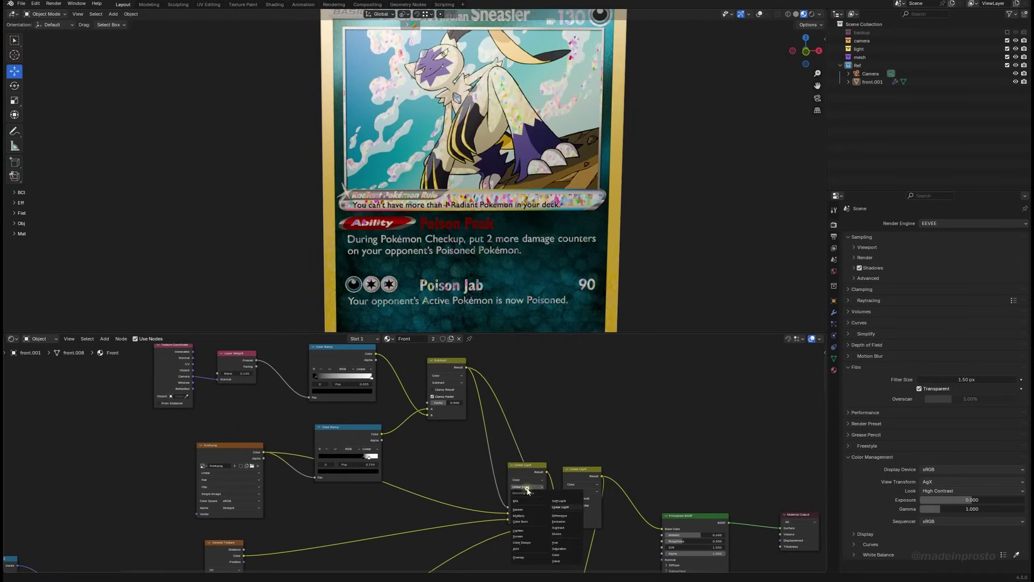
click(556, 534)
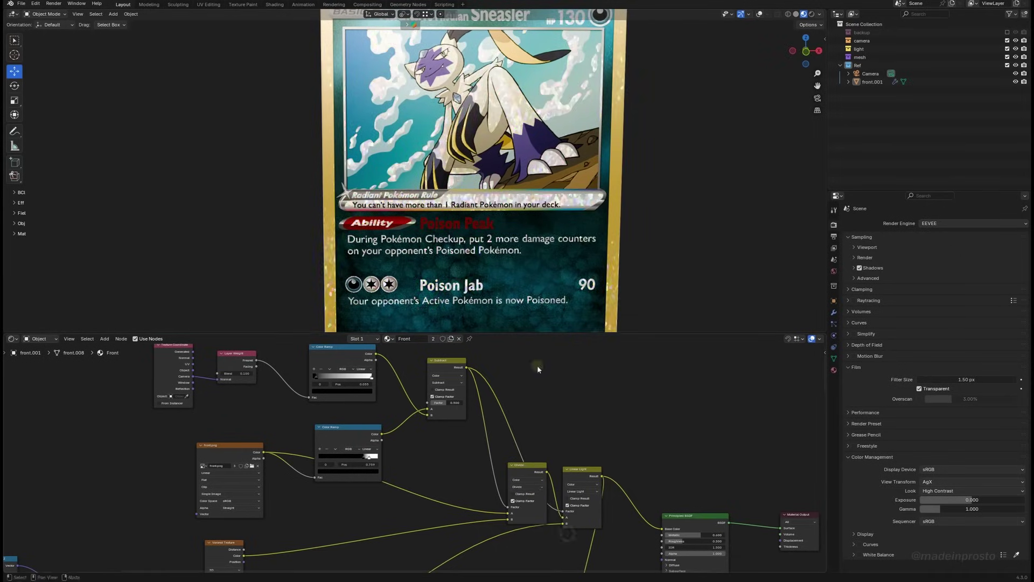
Fine-tune the front.png Color Ramp by trying different black and white stop positions, and check the foil from several card angles.
middle_drag(503, 287, 564, 273)
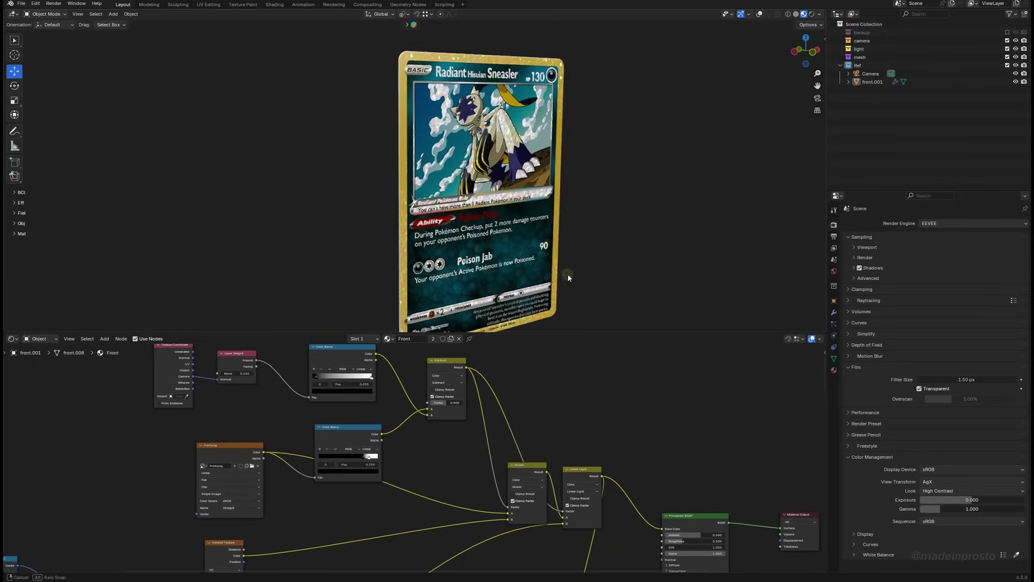
drag(363, 457, 360, 456)
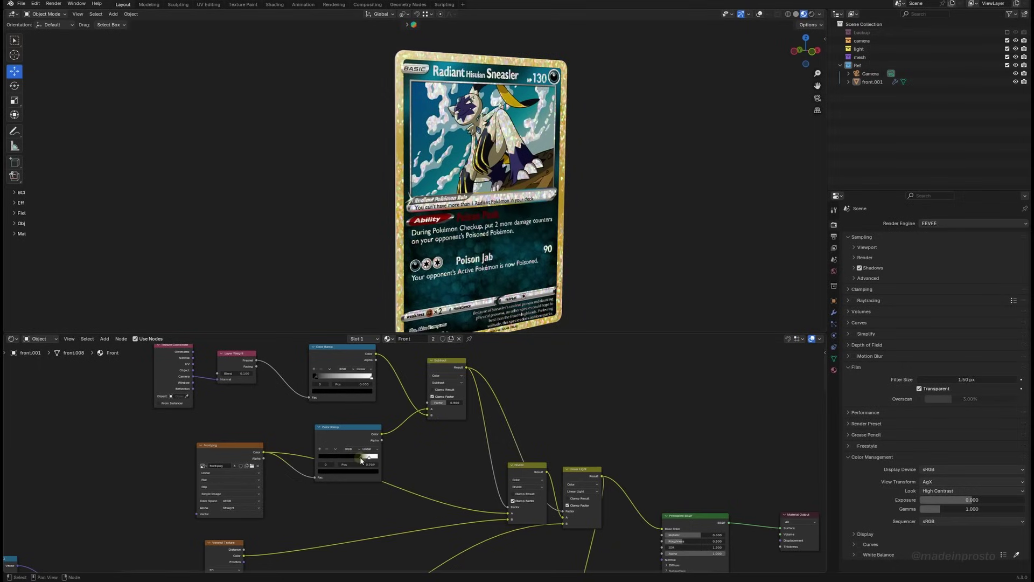
middle_drag(493, 311, 355, 398)
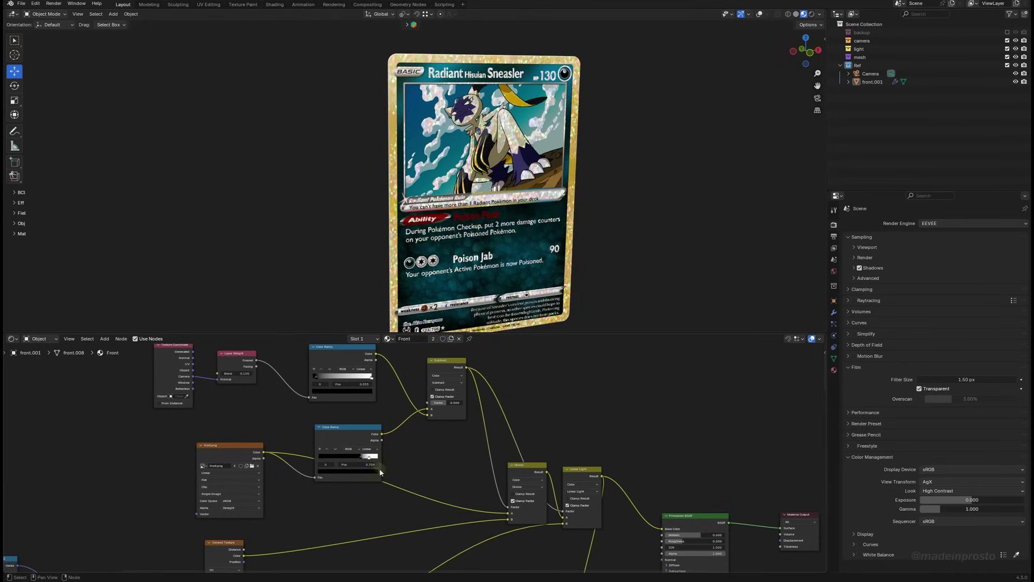
drag(370, 459, 324, 464)
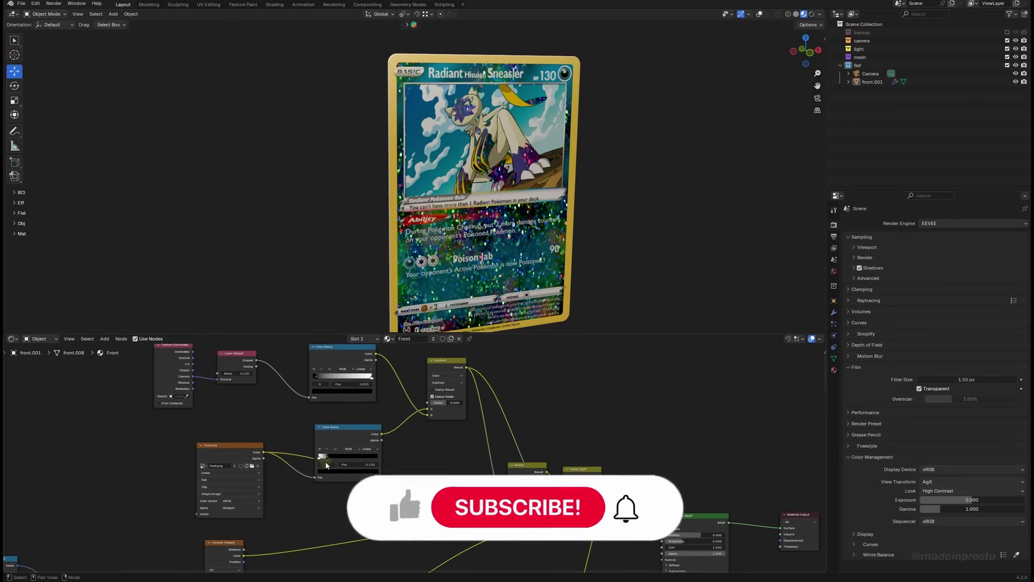
middle_drag(377, 183, 350, 418)
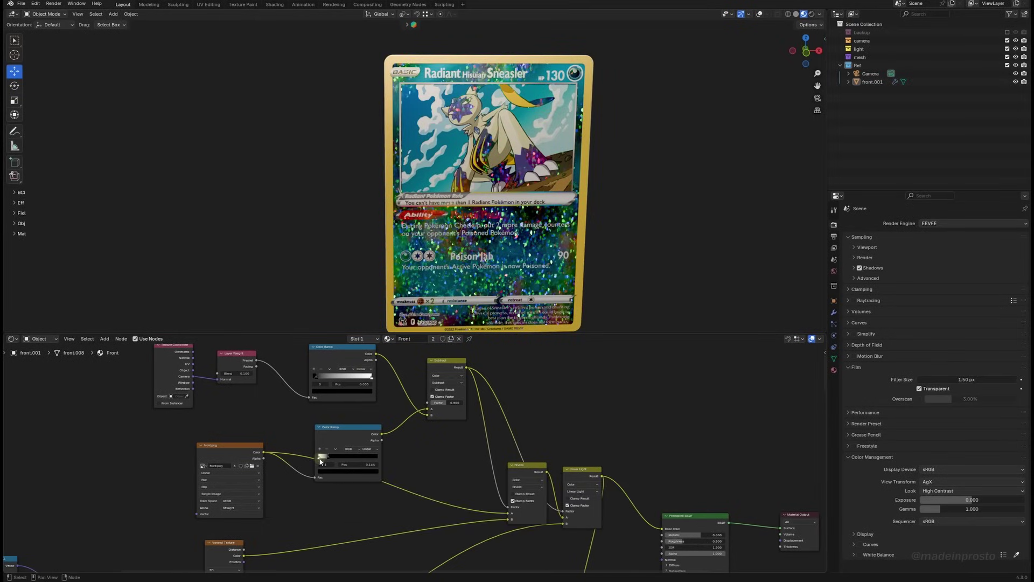
mouse_move(320, 461)
mouse_down()
mouse_move(354, 458)
mouse_move(346, 466)
mouse_up()
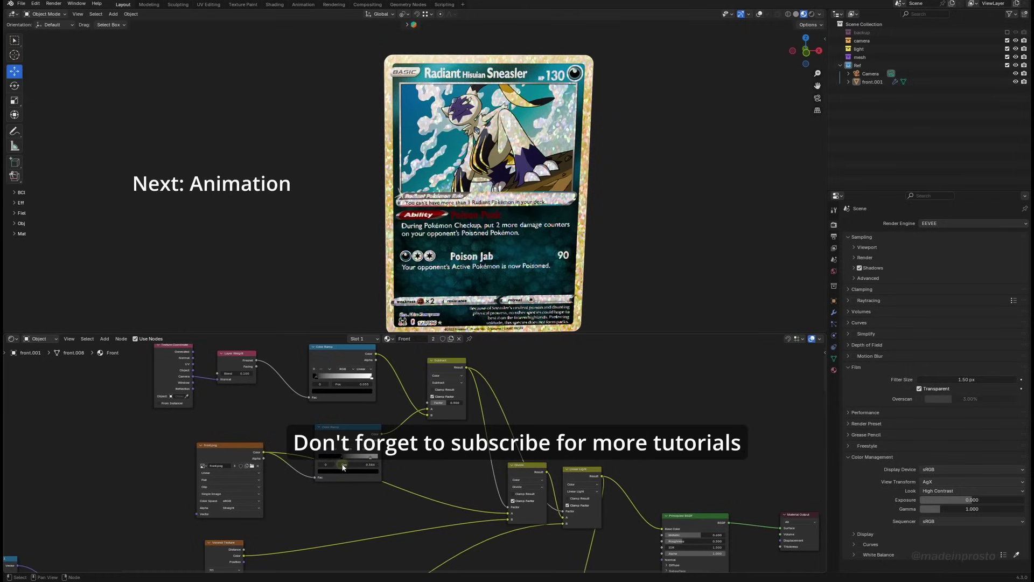
middle_drag(535, 252, 663, 140)
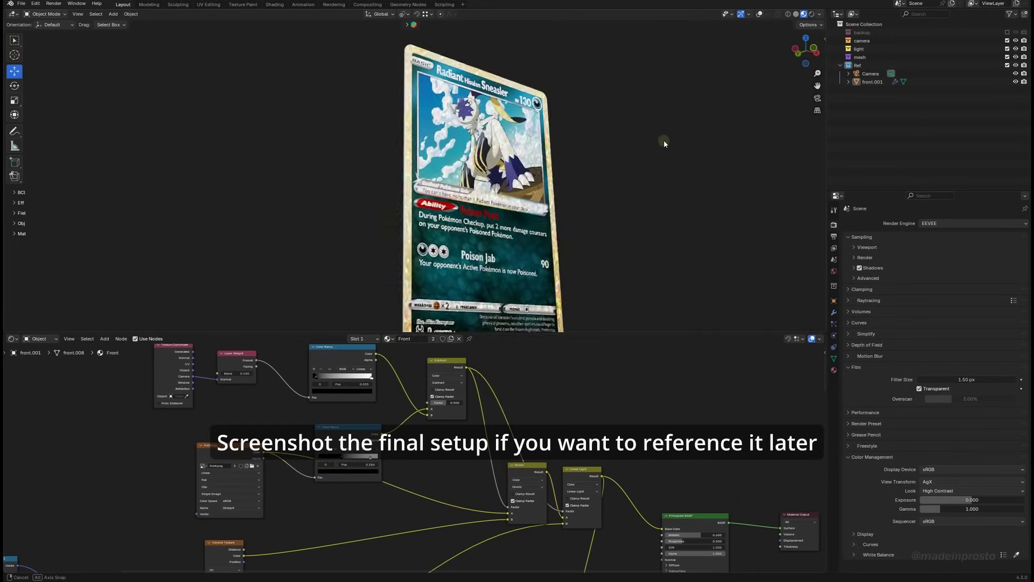
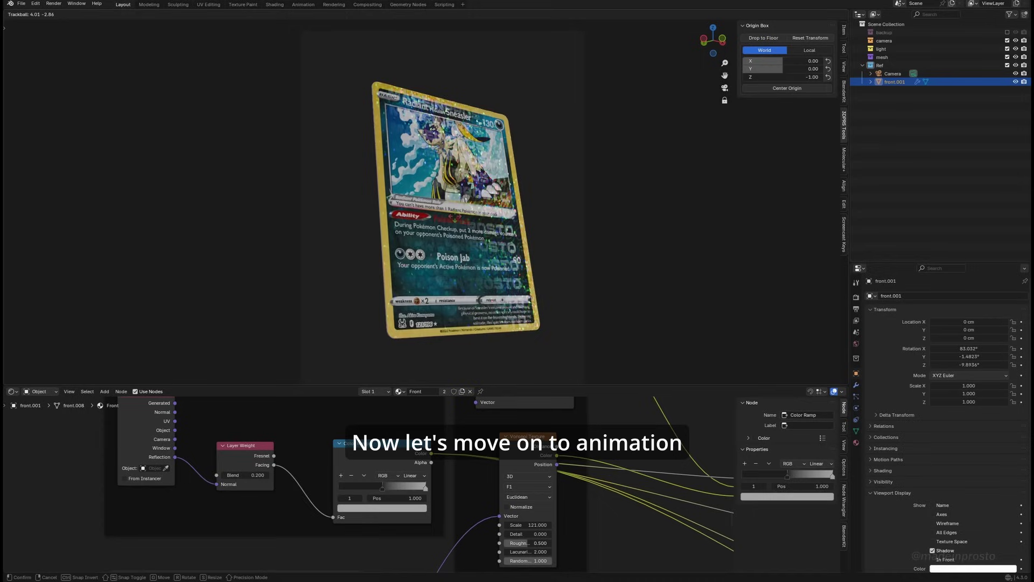
Tilt the card with trackball rotation to about 77.4° X, 1.5° Y and -5.9° Z.
key(r)
key(r)
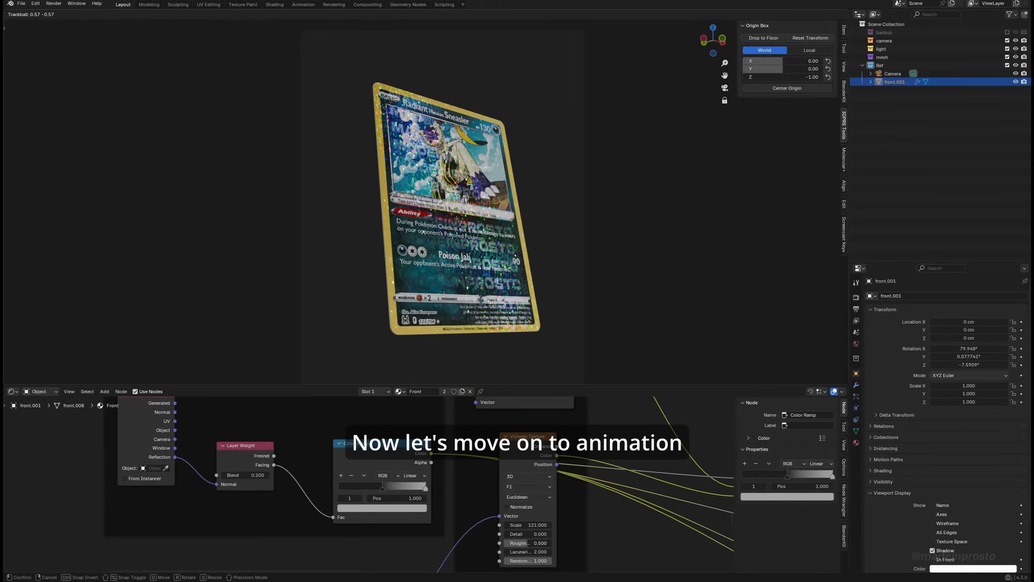
click(458, 207)
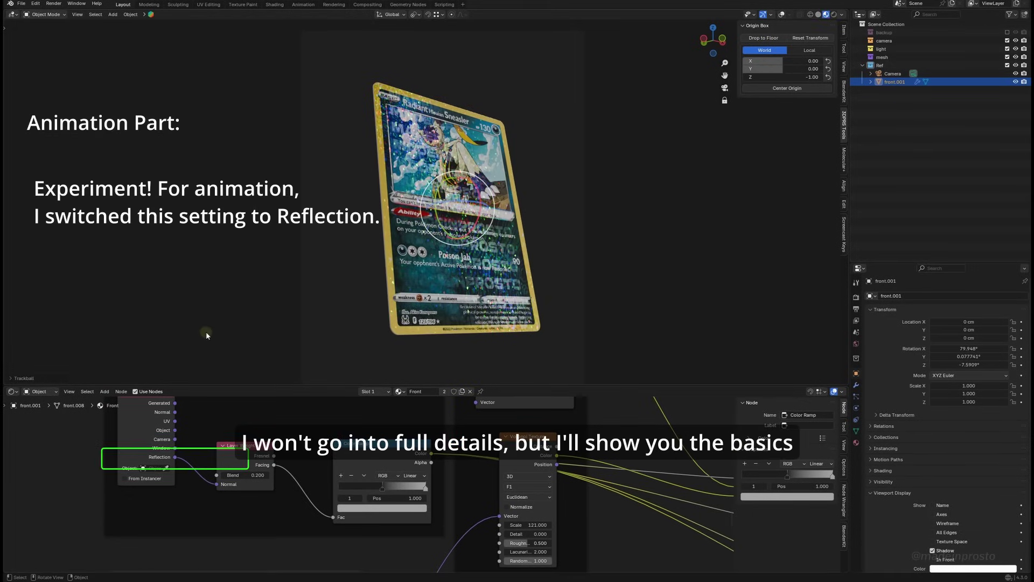
key(r)
key(r)
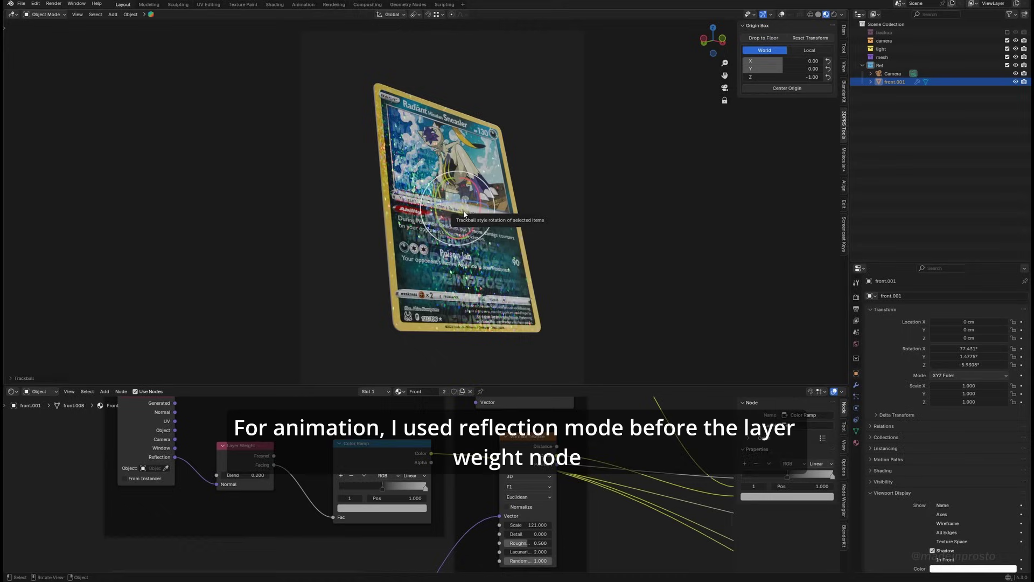
Switch the node editor area to the Timeline, deselect the card, and add a Plain Axes empty at the card's center.
click(13, 391)
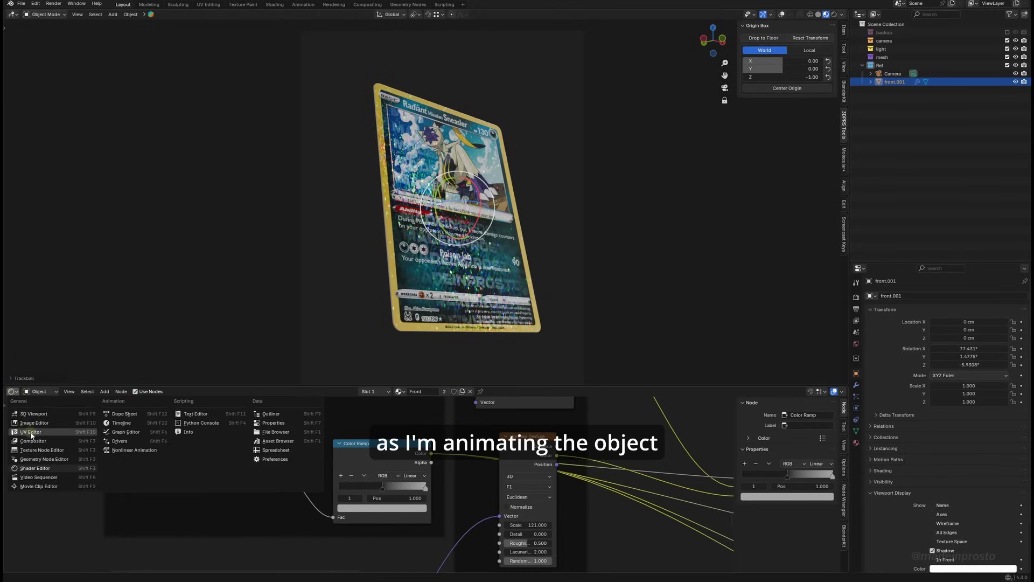
click(121, 422)
click(906, 126)
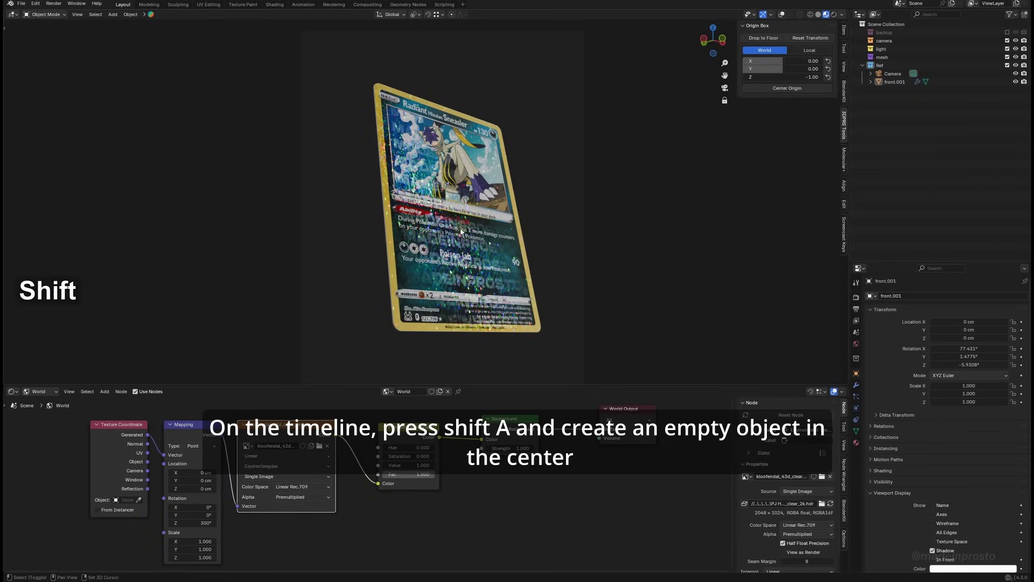
key(shift+a)
mouse_move(461, 232)
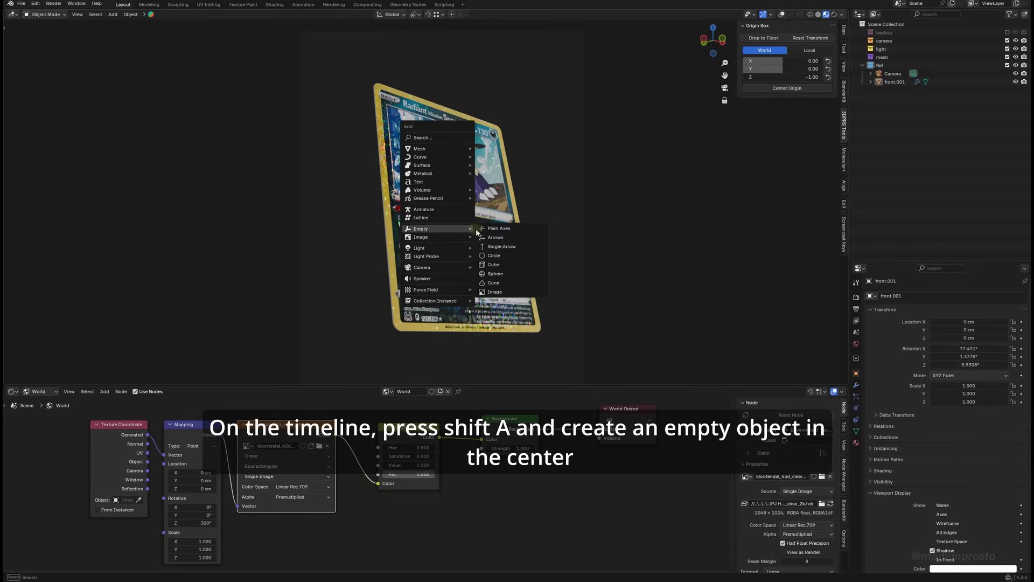
click(496, 229)
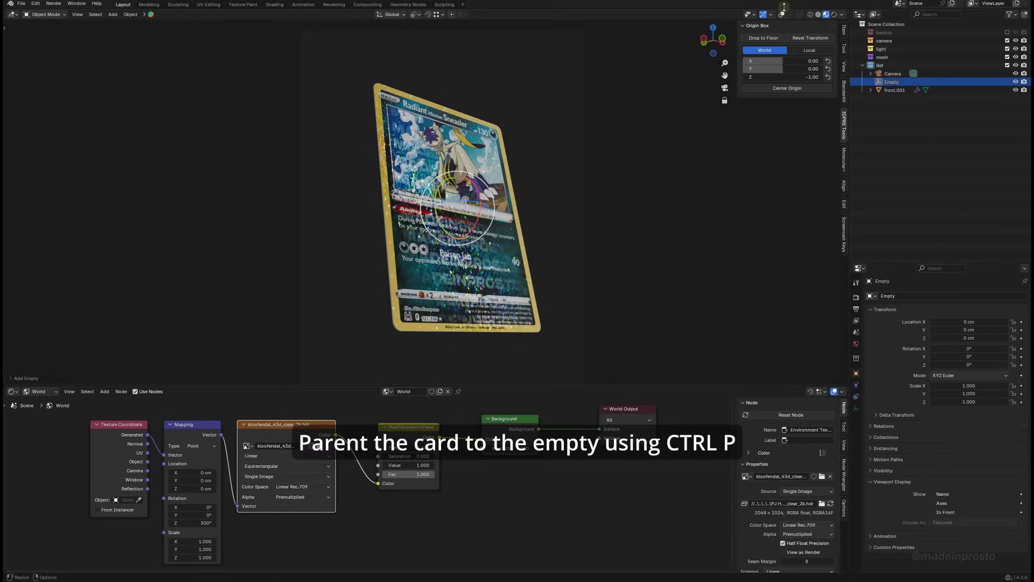
Parent the front.001 card to the Empty using the Object option and expand the card's Visibility settings.
shift+click(892, 91)
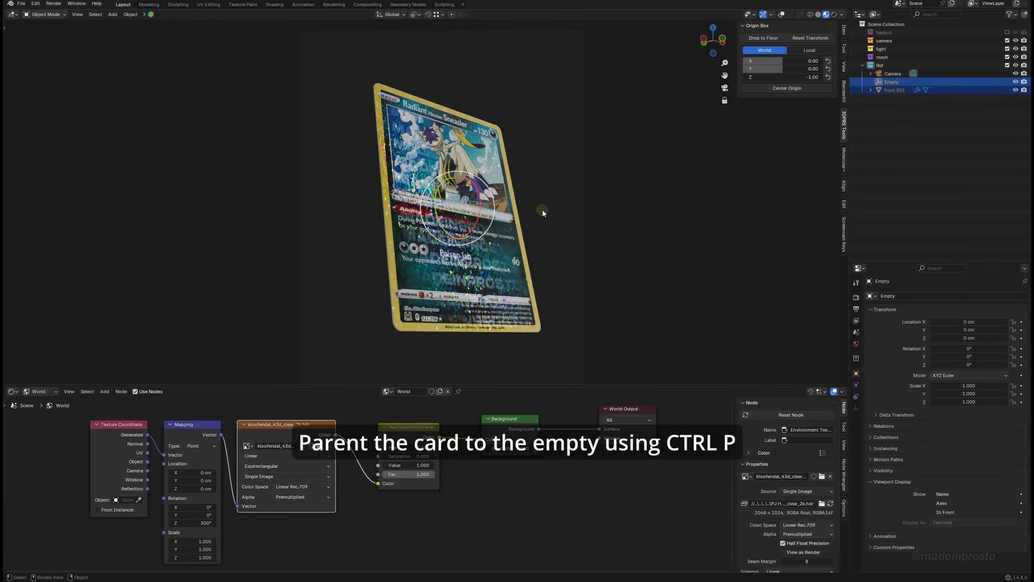
key(ctrl+p)
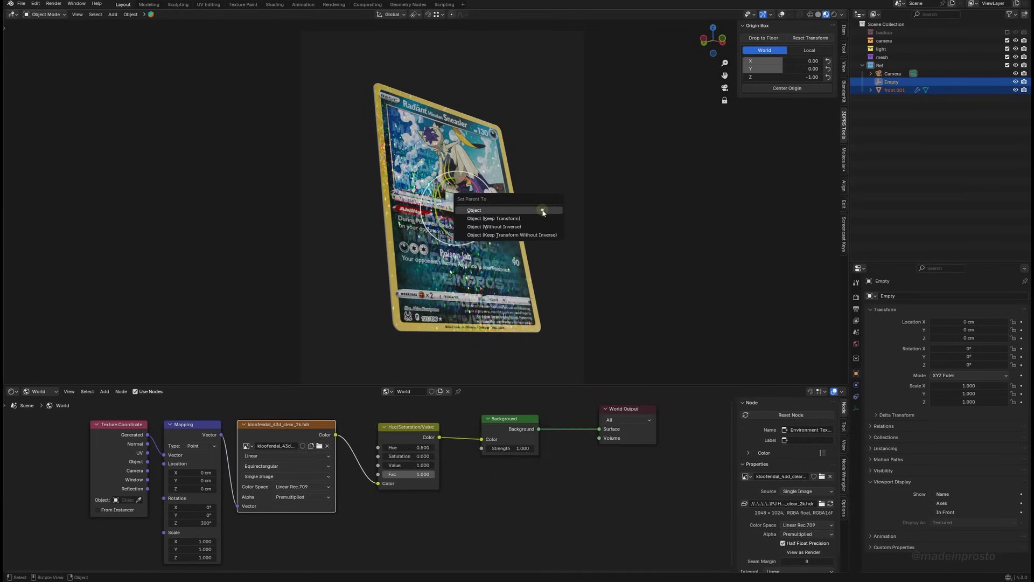
click(542, 210)
scroll(897, 514, down, 3)
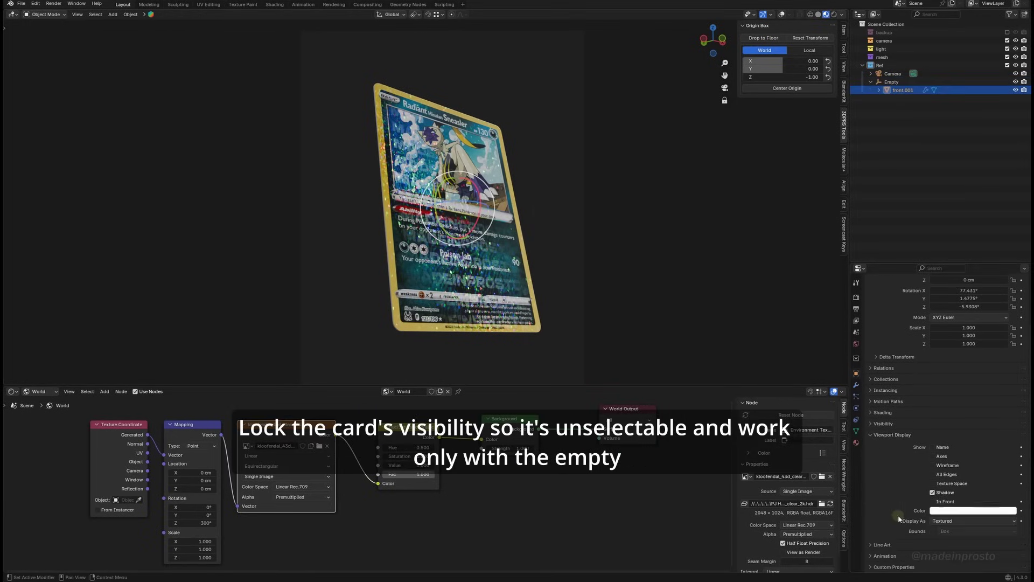
click(872, 424)
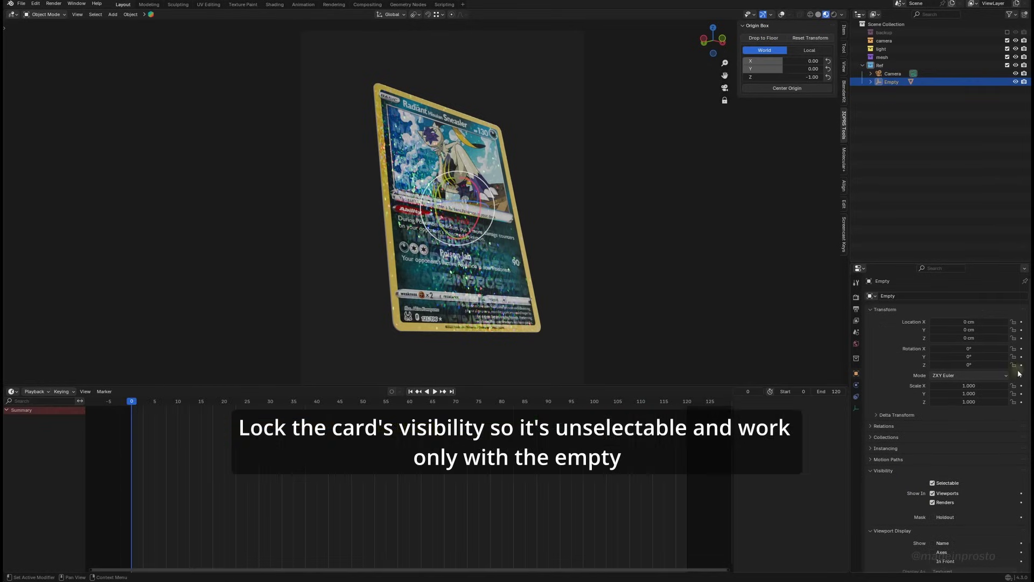
Keyframe the Empty's Z rotation at 0° on frame 0 and at 360° on frame 120.
click(1022, 365)
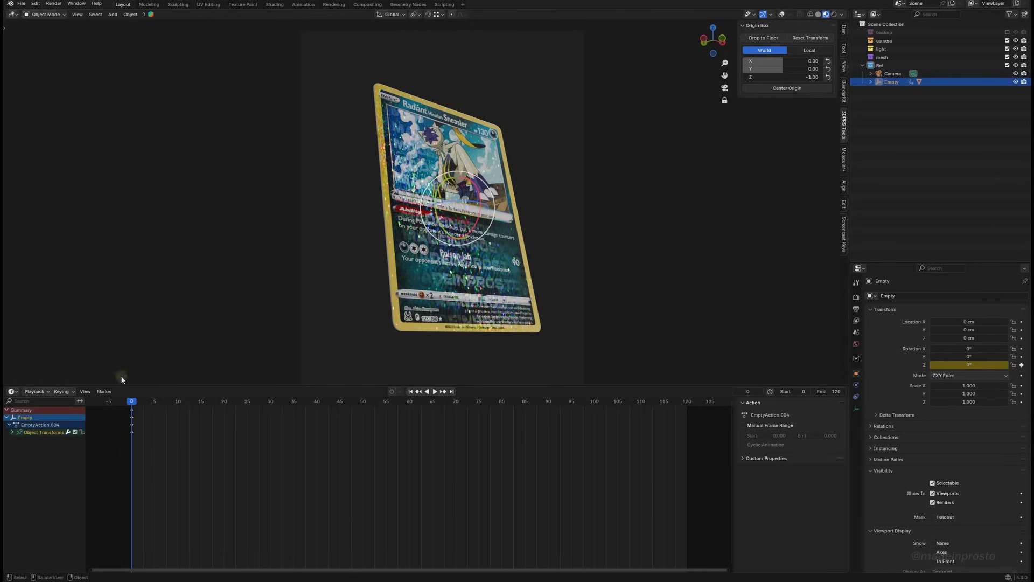
key(space)
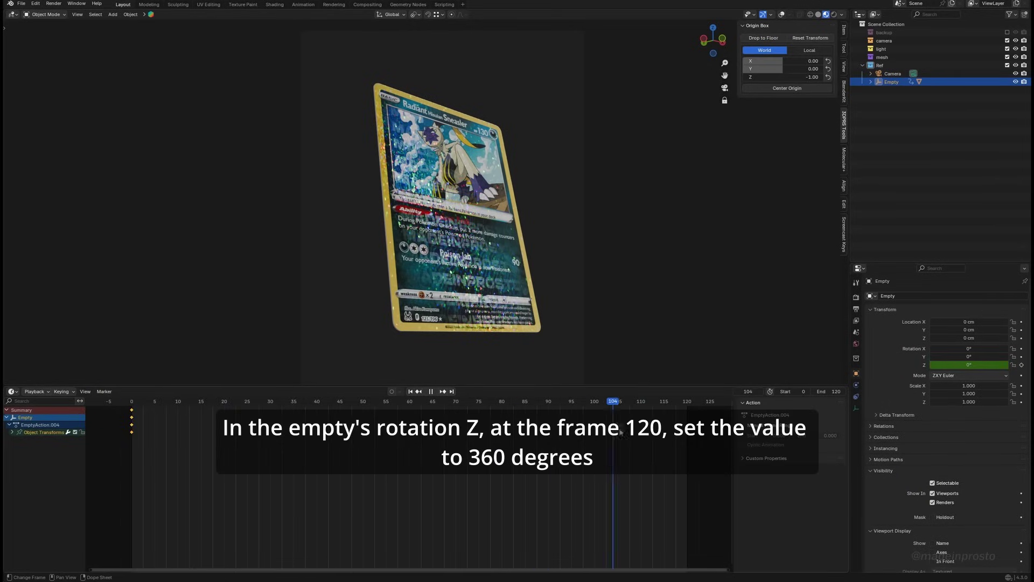
click(964, 365)
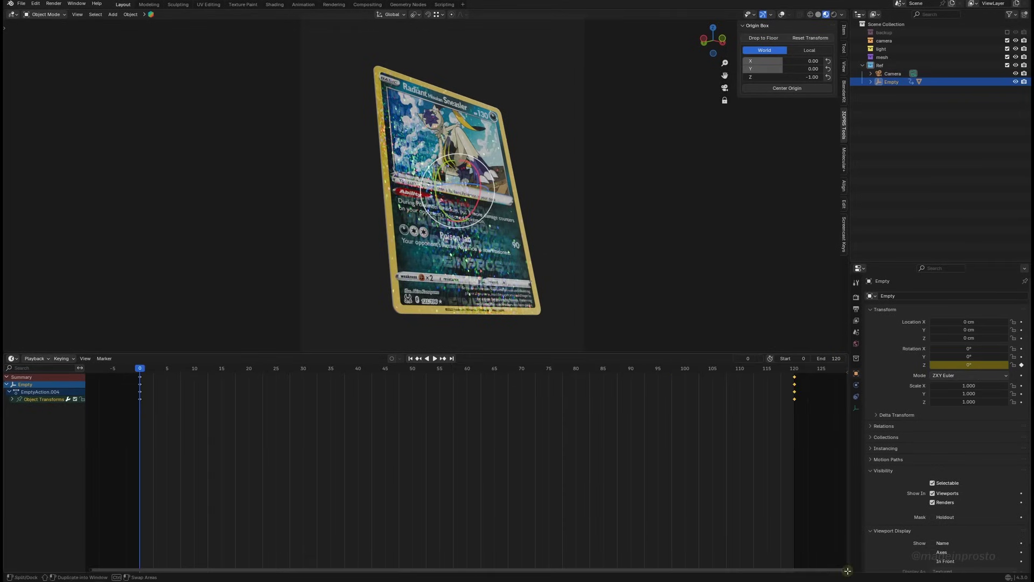
Split the Timeline area, turn the lower half into a Graph Editor, enable Normalize, and hide its sidebar.
drag(847, 570, 818, 452)
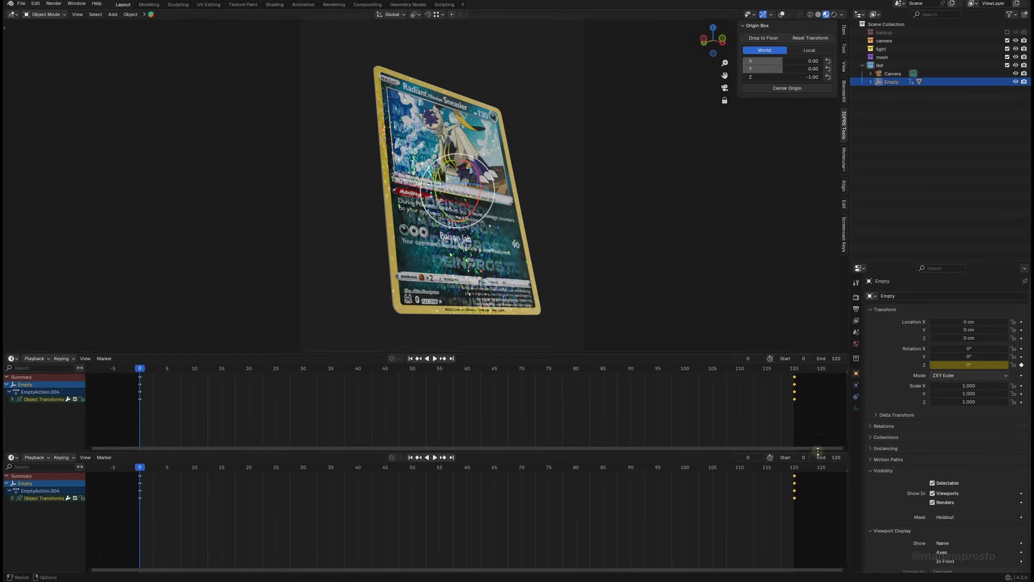
click(12, 457)
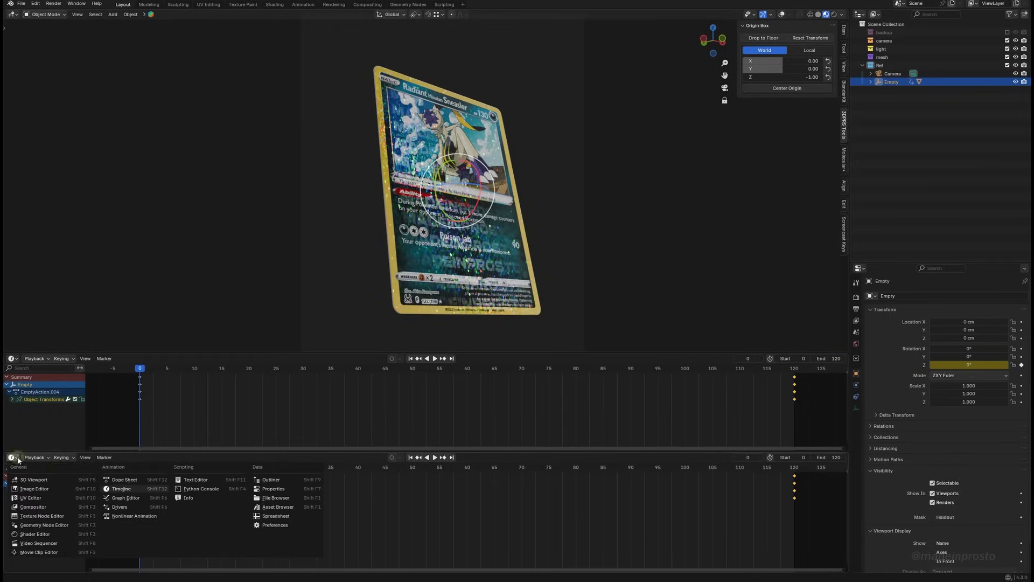
click(119, 497)
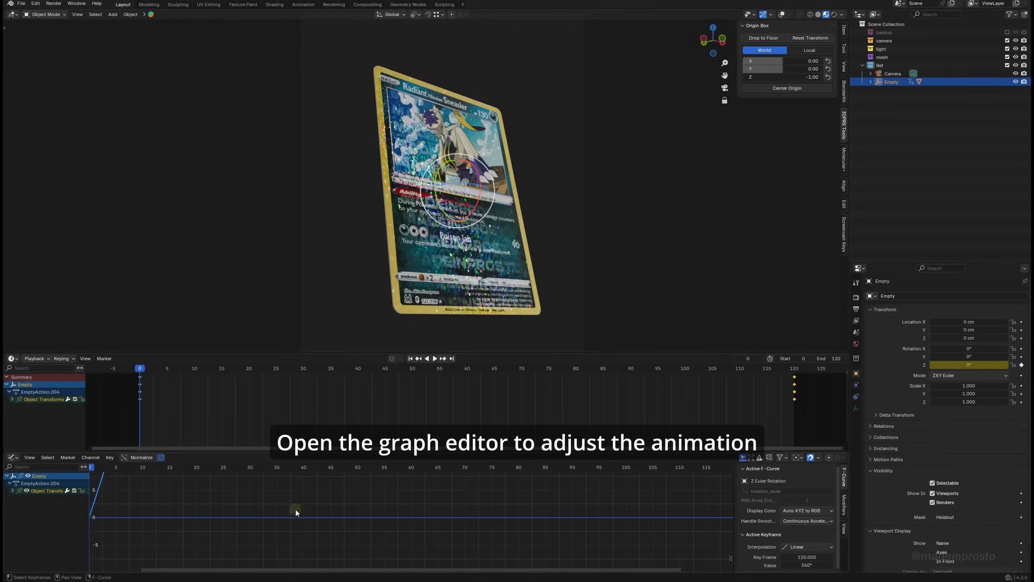
click(139, 457)
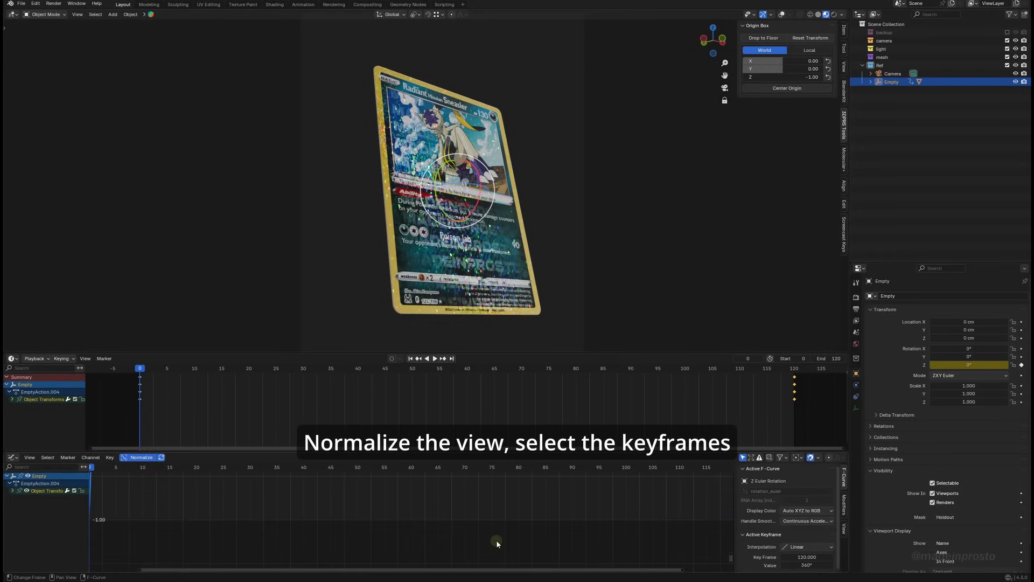
key(n)
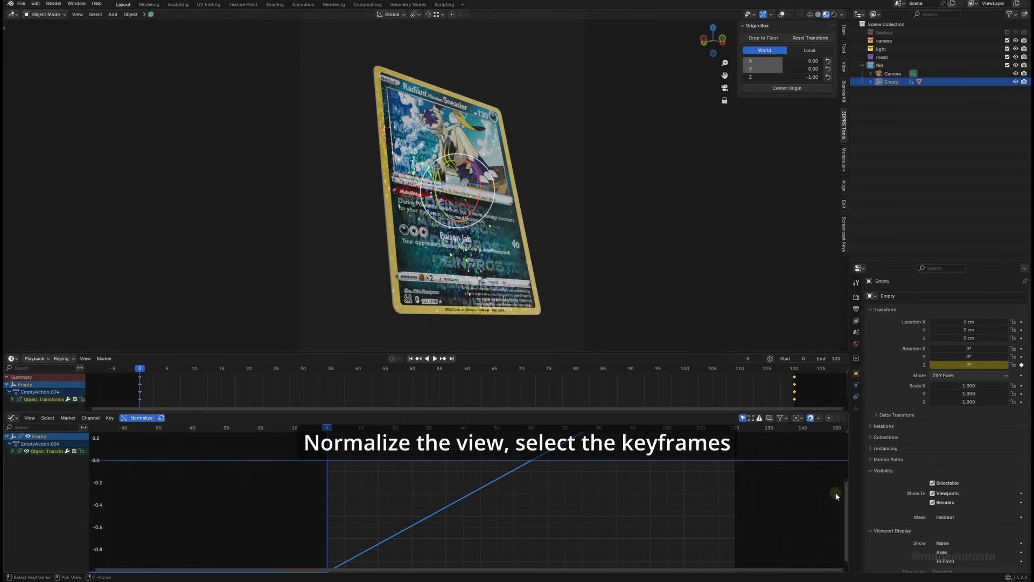
Select both Z rotation keyframes in the Graph Editor and set their interpolation mode to Bézier.
drag(845, 480, 844, 400)
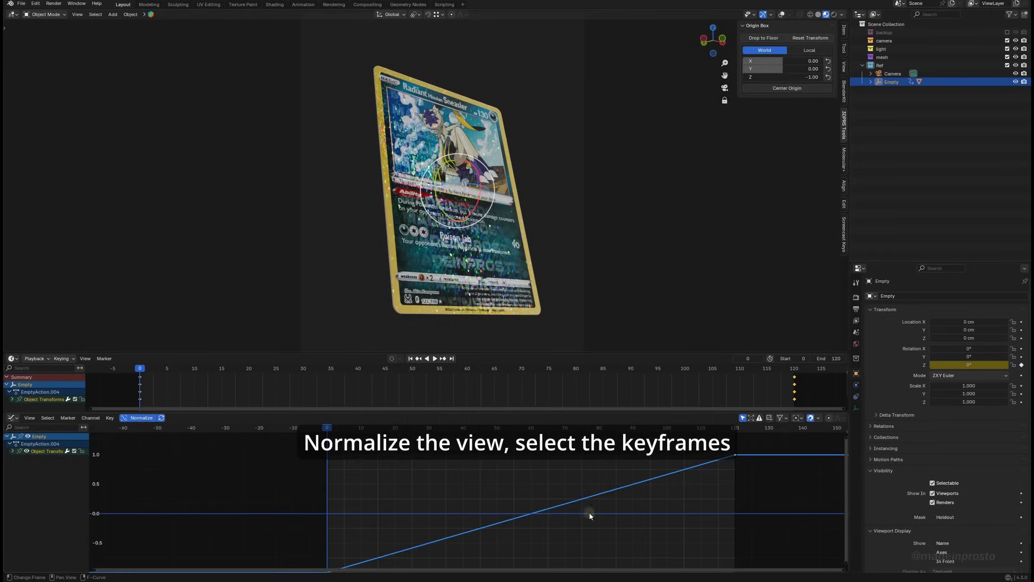
middle_drag(589, 515, 545, 508)
drag(702, 435, 224, 578)
right_click(470, 479)
mouse_move(470, 478)
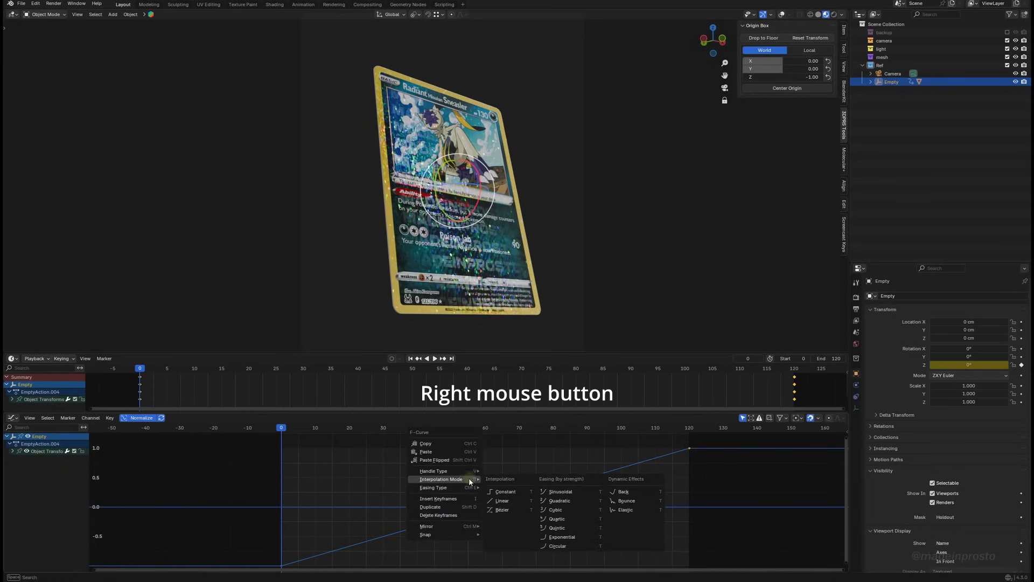
click(504, 510)
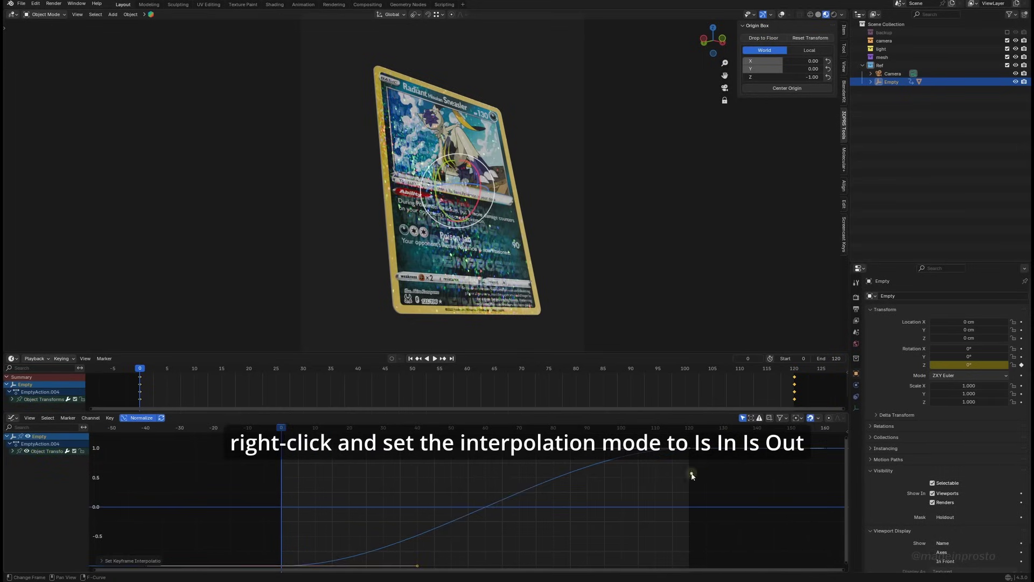
Lengthen the start handle to about frame 67 and the end handle back to about frame 36, and play back the motion.
click(451, 556)
shift+drag(416, 568, 496, 560)
drag(691, 462, 671, 438)
drag(556, 453, 399, 448)
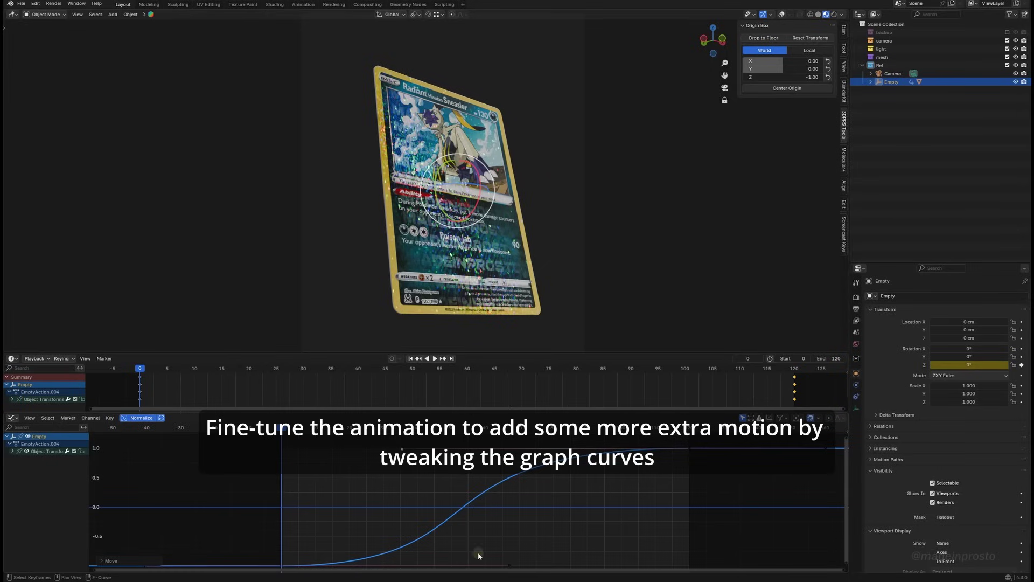
click(435, 359)
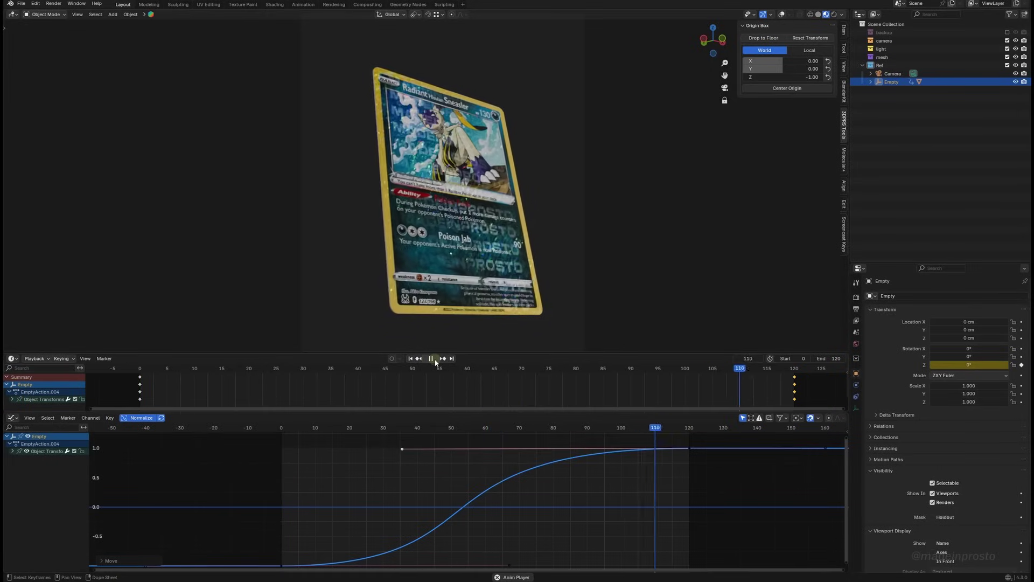
click(431, 358)
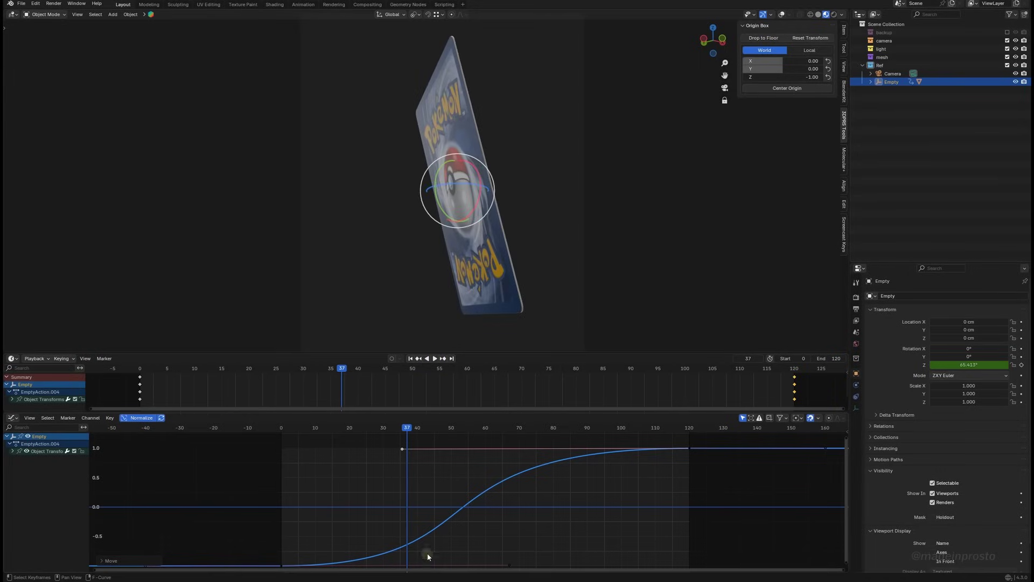
Replace the Empty's Z rotation keyframe on frame 120 with one at -360°.
middle_drag(501, 533, 481, 533)
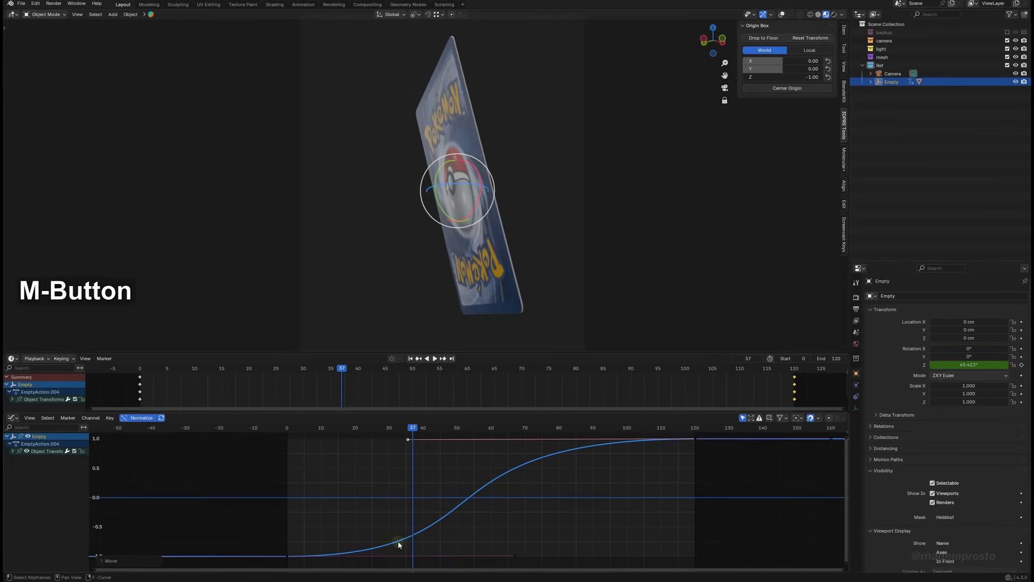
drag(618, 429, 695, 428)
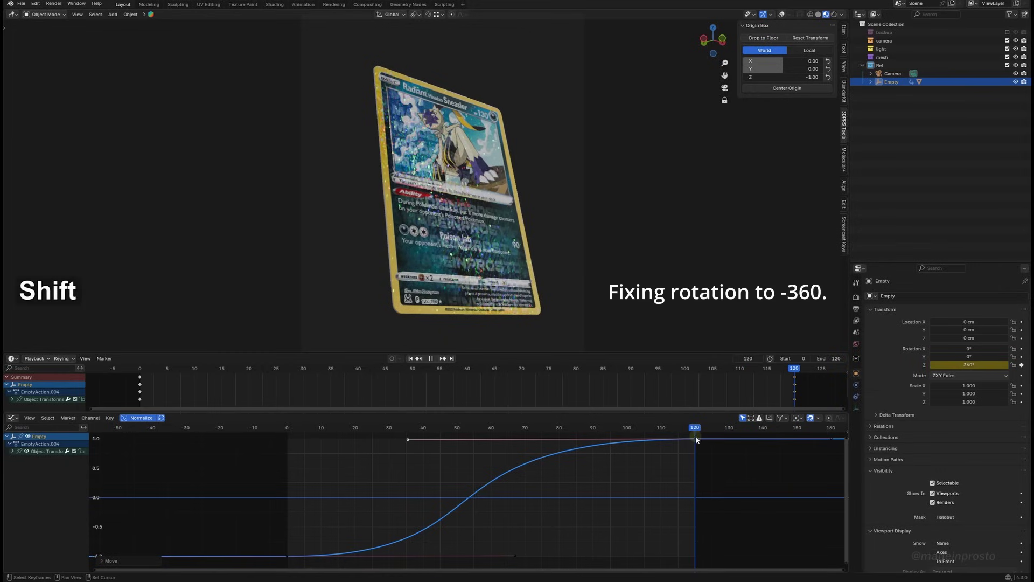
click(978, 365)
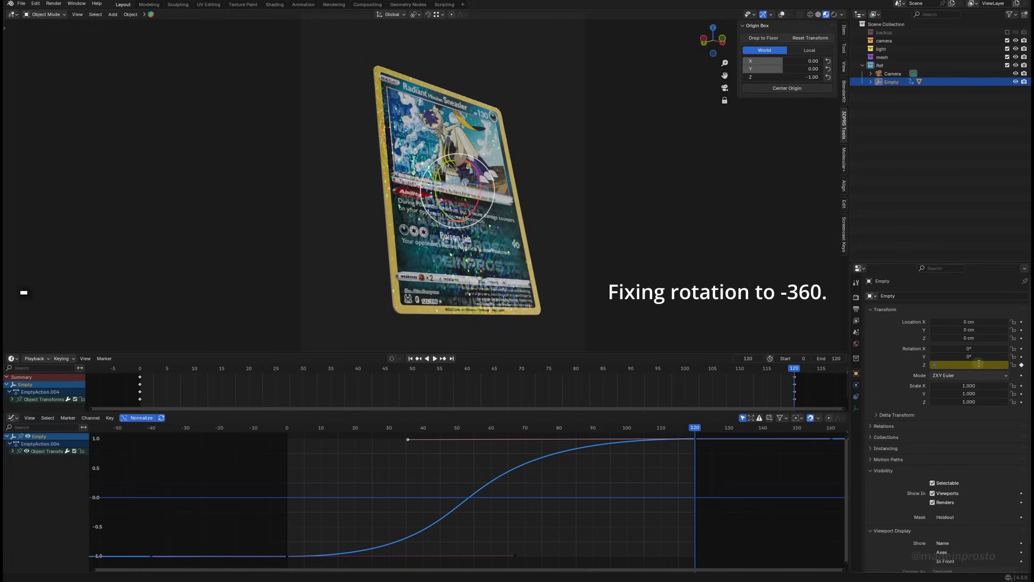
text(-360)
key(Return)
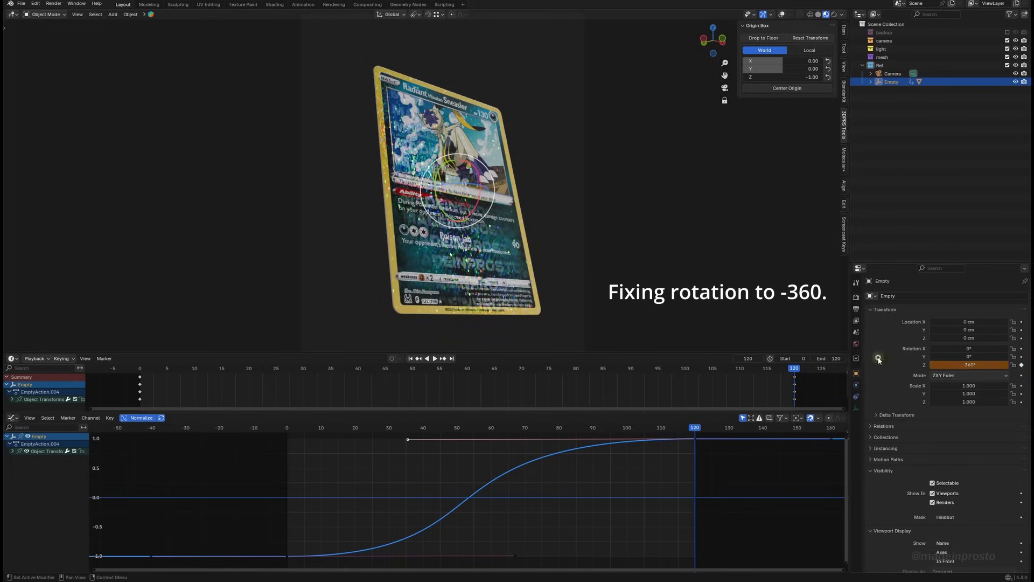
click(1021, 365)
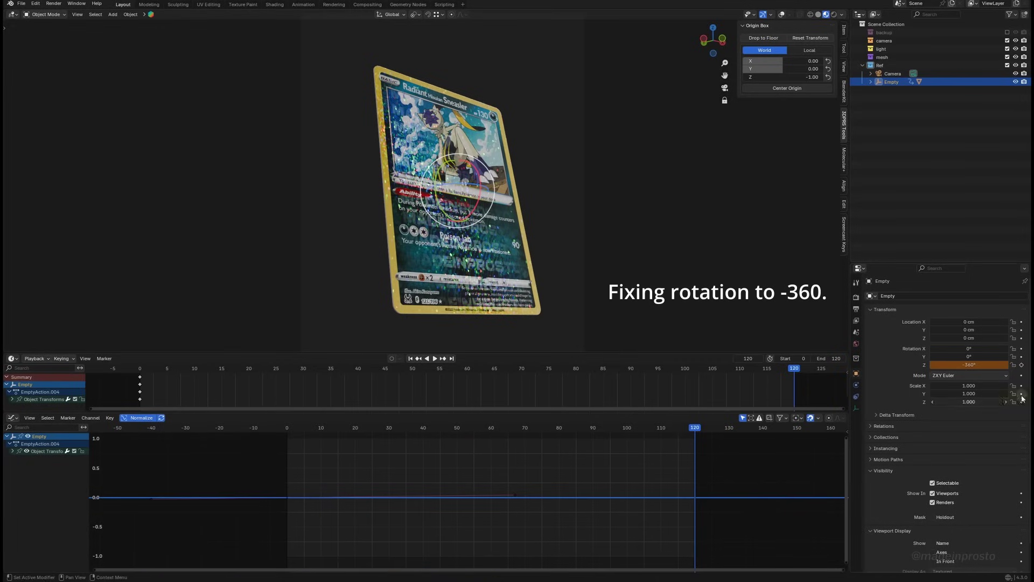
click(1022, 365)
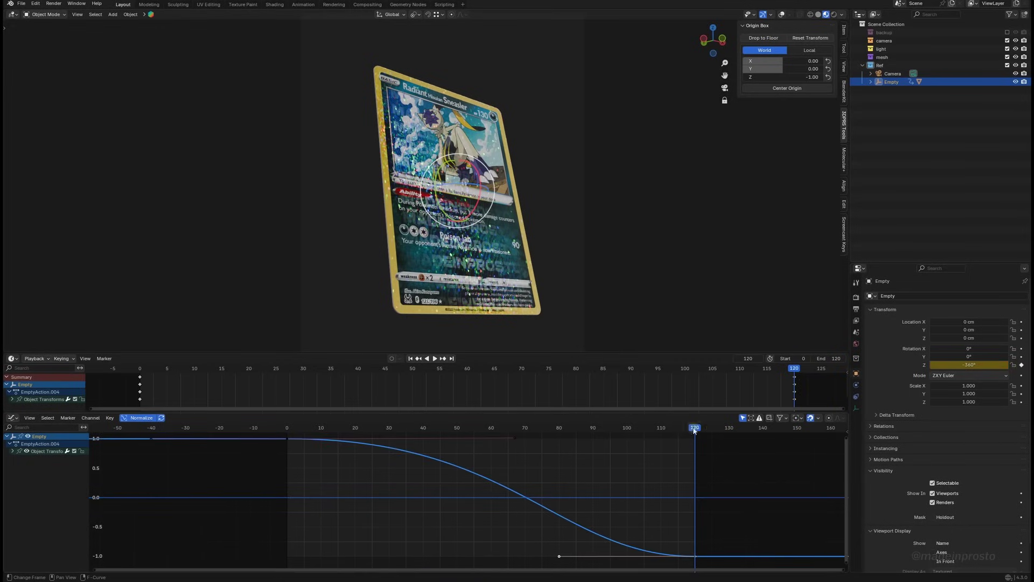
Return to frame 0, preview the rotation in playback, and reset the playhead to the start.
drag(695, 429, 287, 429)
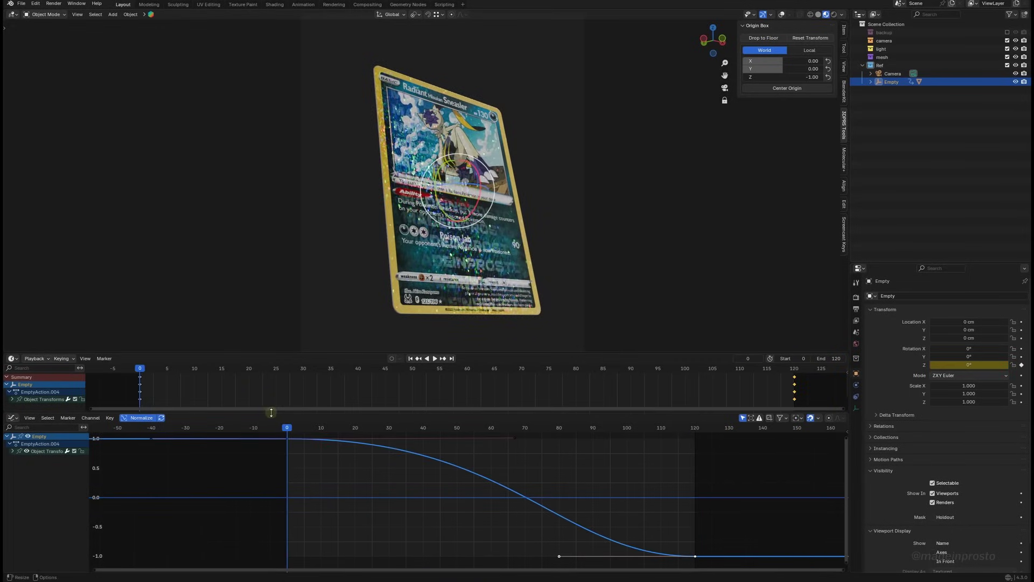
key(ctrl+space)
key(ctrl+space)
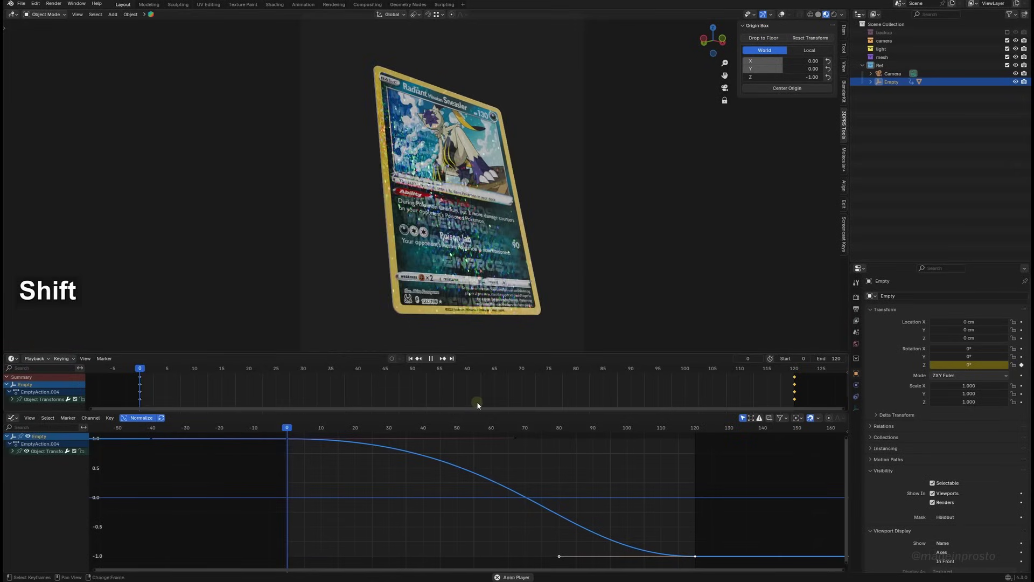
key(shift+space)
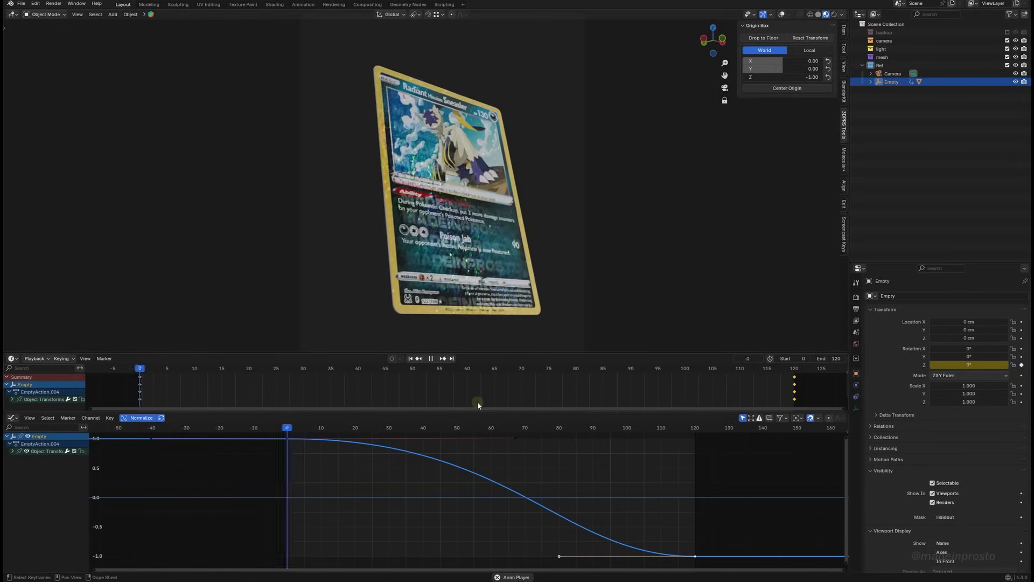
key(F3)
key(shift+space)
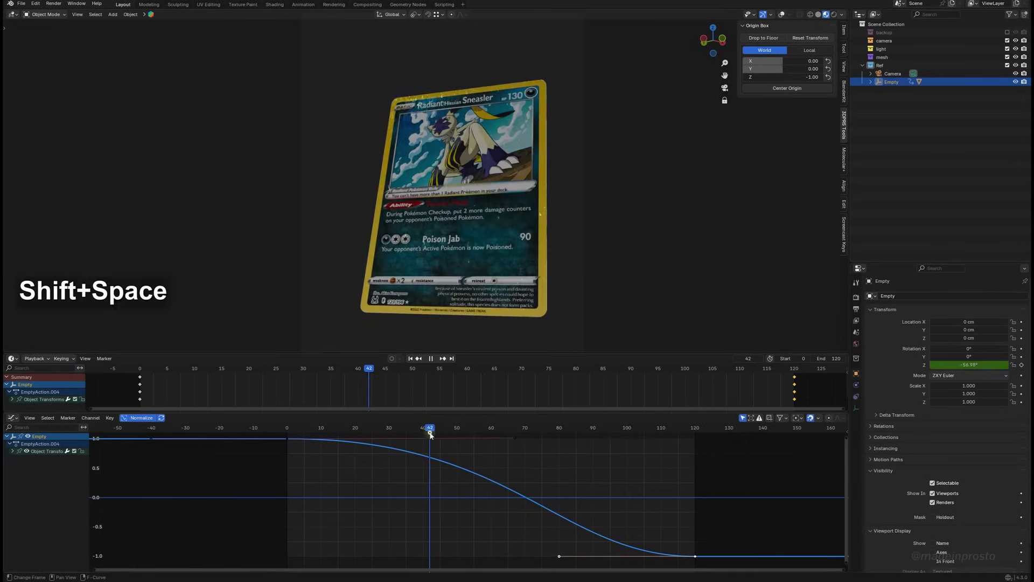
drag(428, 429, 289, 446)
key(Escape)
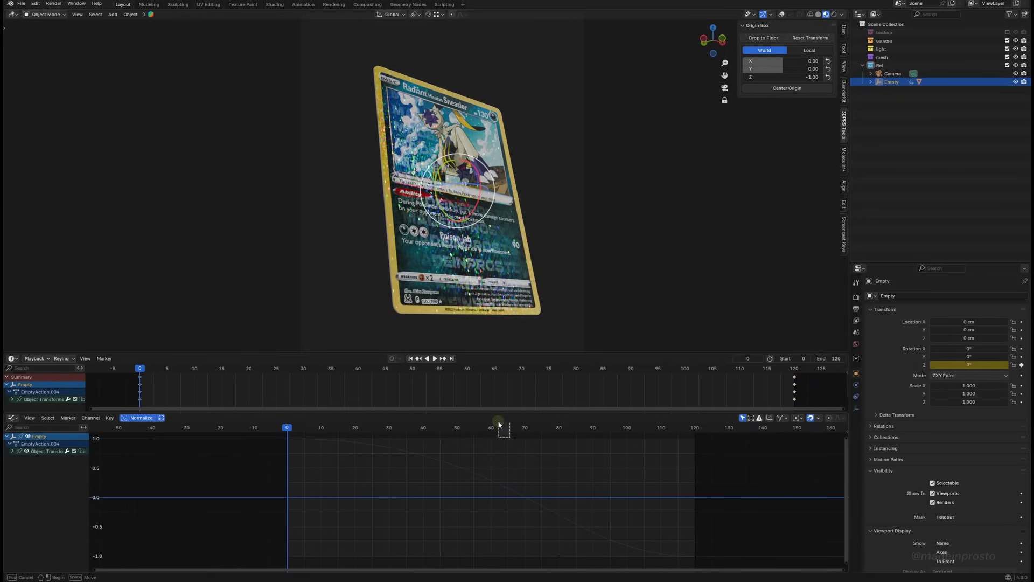
Reshape the rotation curve by repositioning its keyframe handles for a quicker swing through the middle frames, checking it in playback.
shift+middle_drag(386, 475, 297, 476)
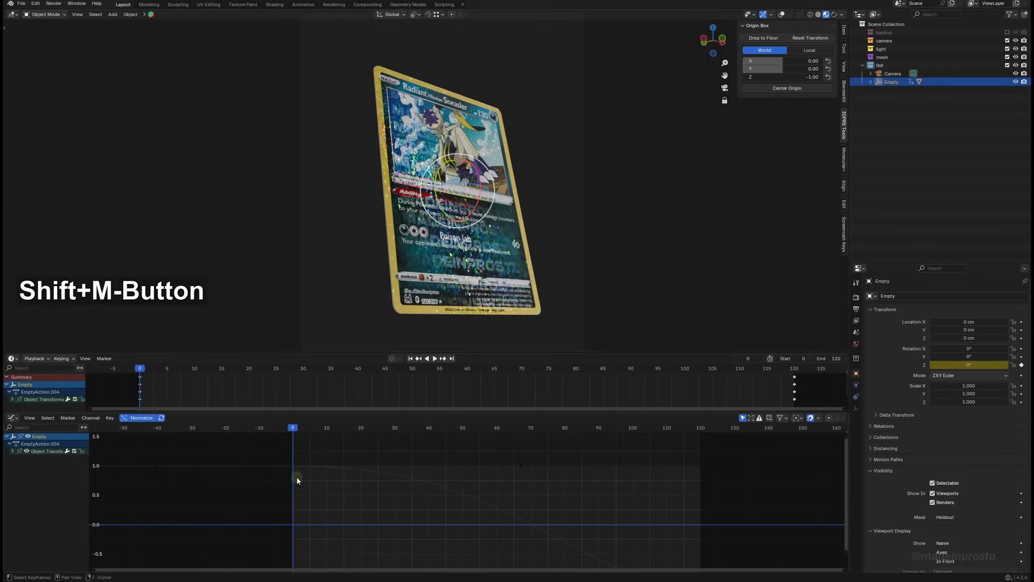
click(520, 464)
key(g)
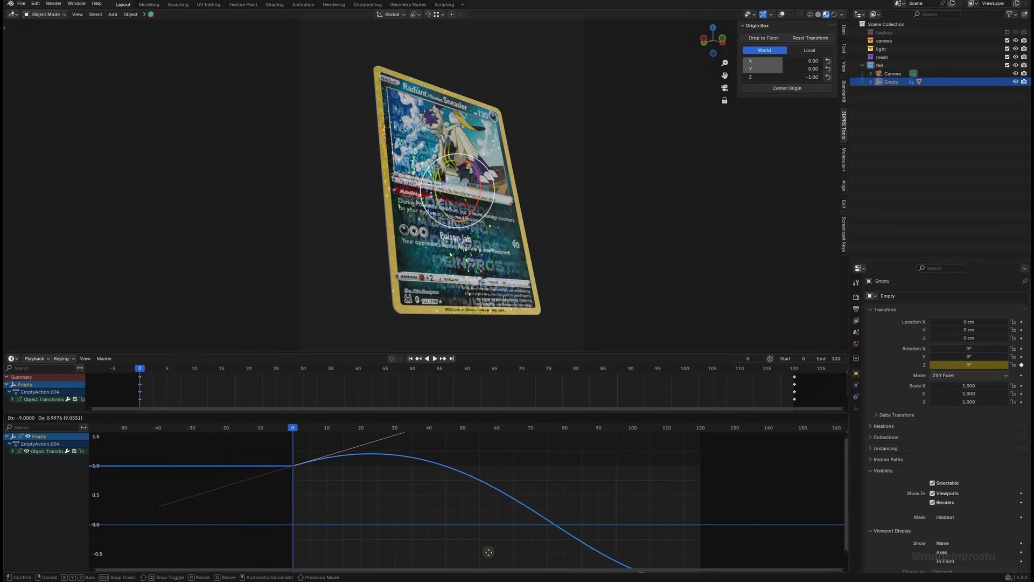
key(shift+space)
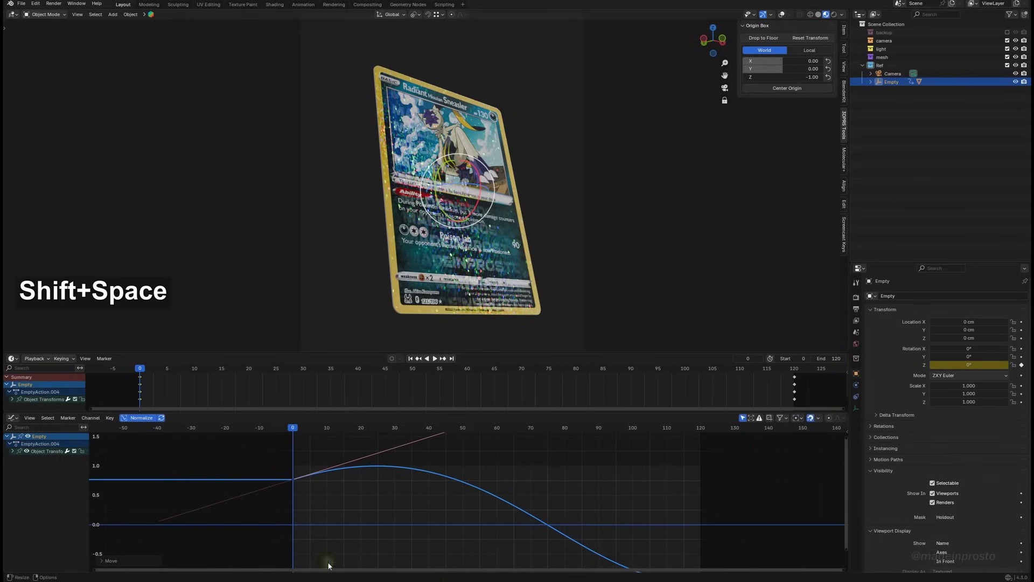
click(435, 358)
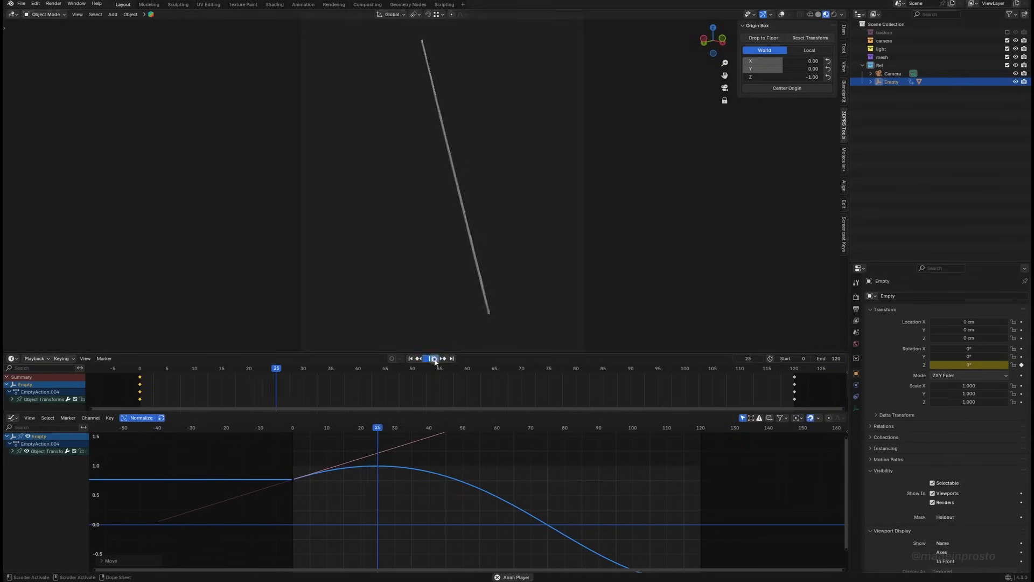
click(435, 358)
middle_drag(463, 465, 453, 486)
key(g)
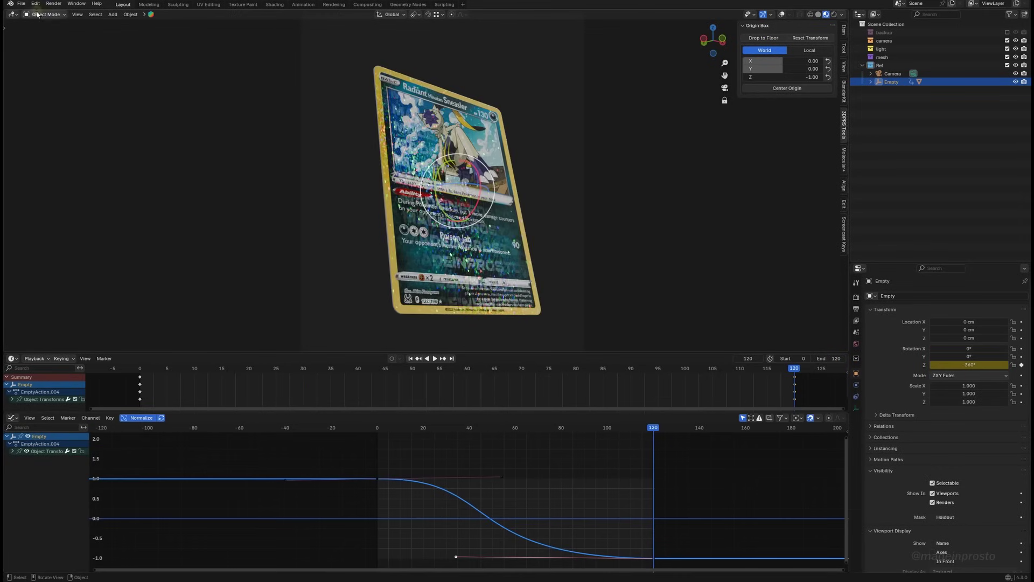
Split the 3D viewport, turn the new area into a Shader Editor, and show all of the front.001 card's material nodes.
drag(6, 10, 275, 75)
click(11, 14)
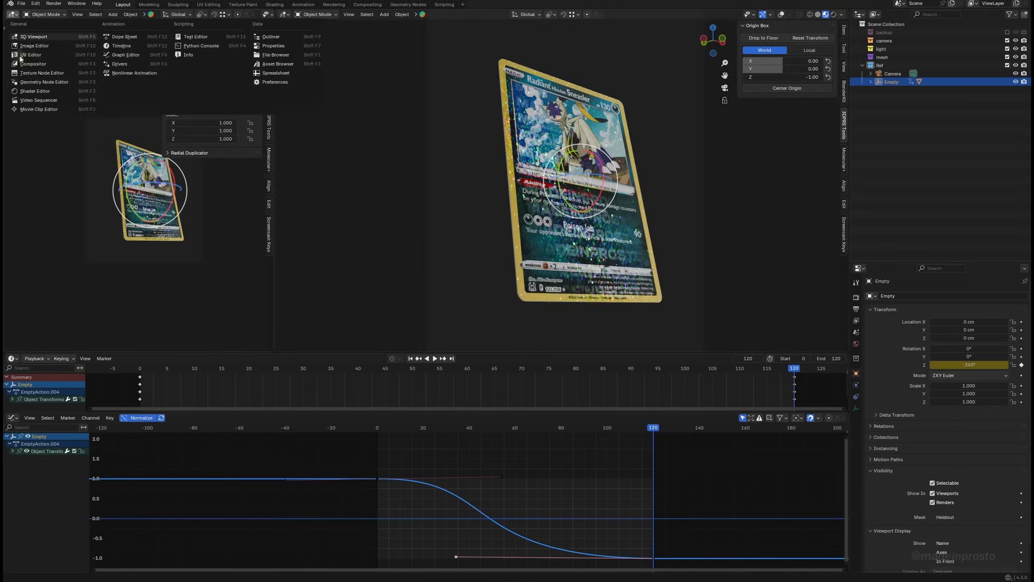
click(33, 91)
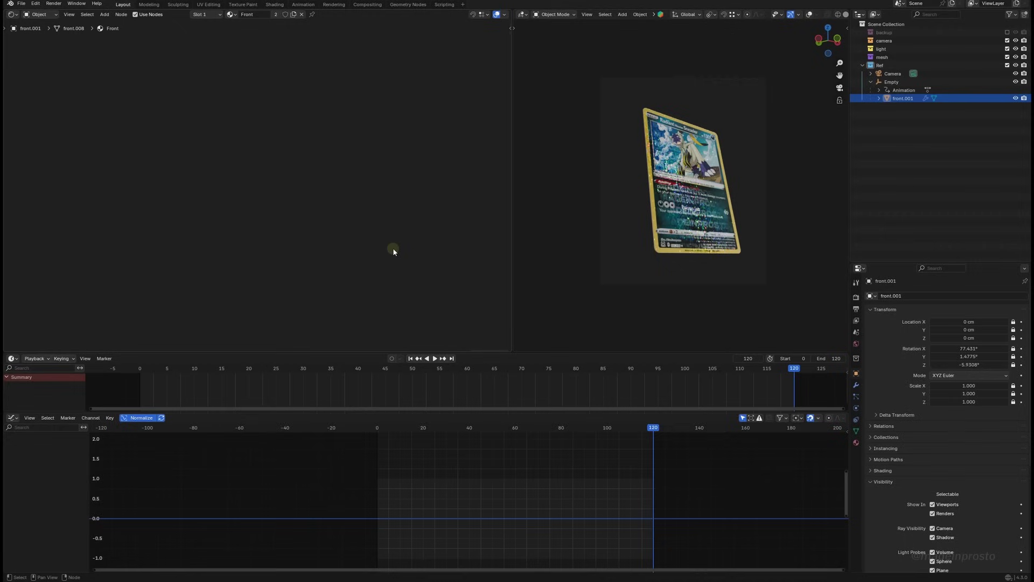
key(Home)
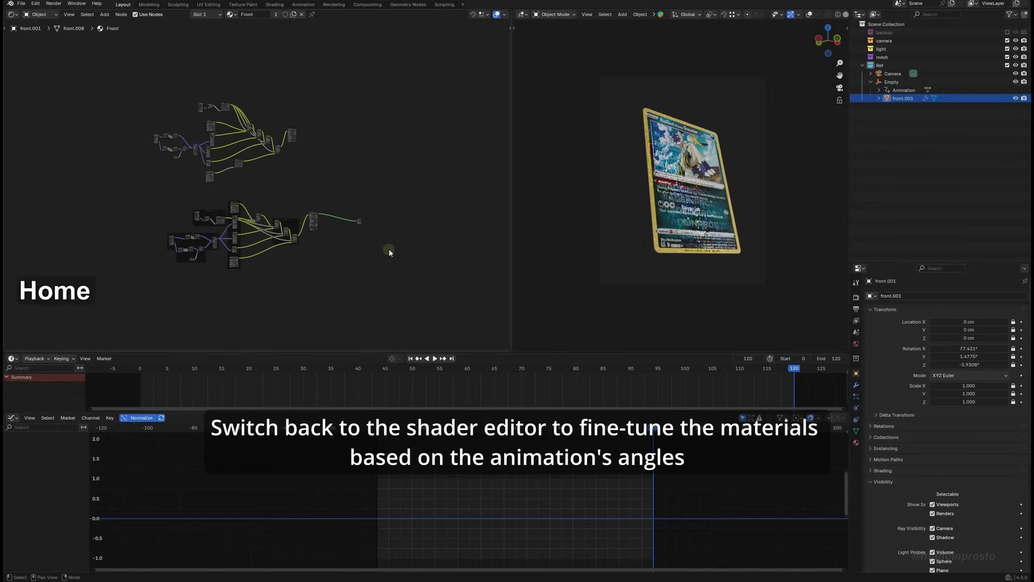
Set the Reflection mask's dark Color Ramp stop to position 0.633 and feed Layer Weight's Normal from the Reflection coordinates.
scroll(325, 254, up, 2)
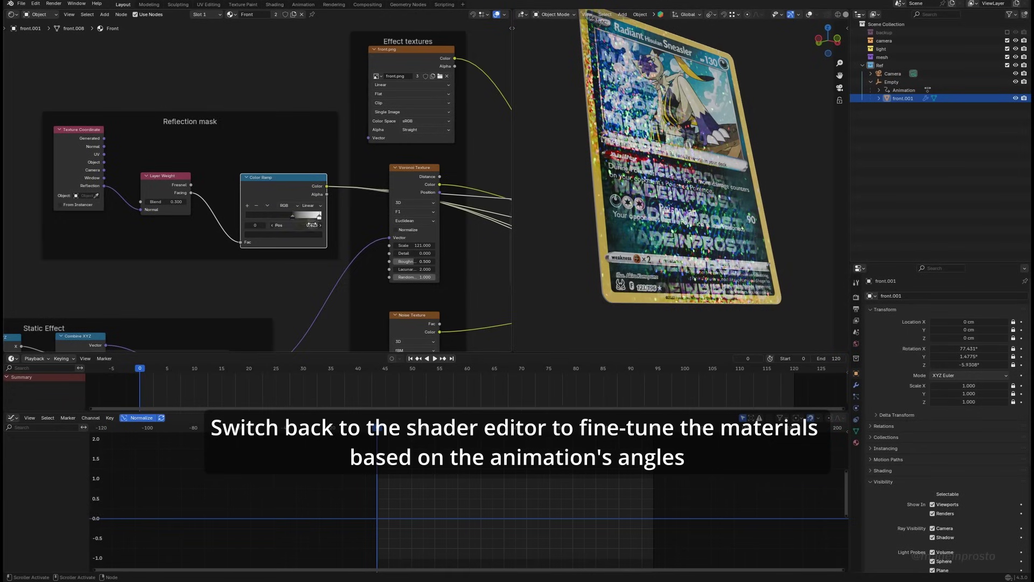
mouse_move(320, 217)
mouse_down()
mouse_move(299, 220)
mouse_move(317, 221)
mouse_up()
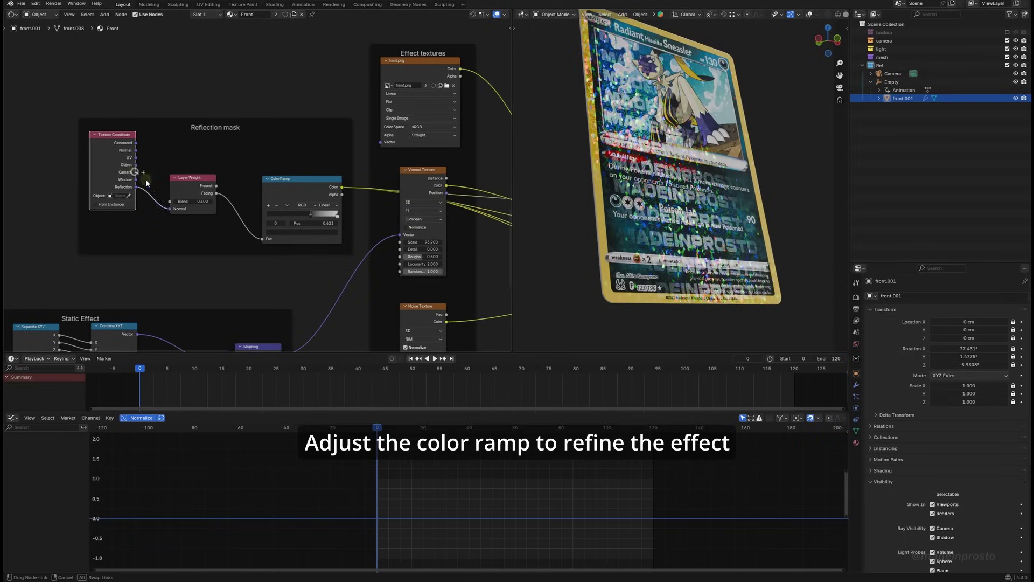
drag(146, 183, 137, 174)
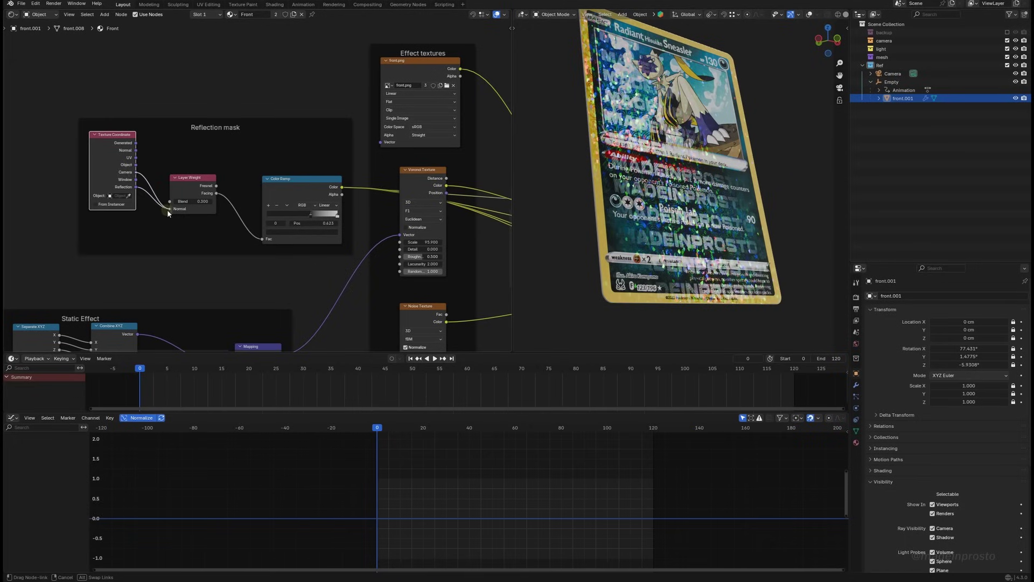
key(space)
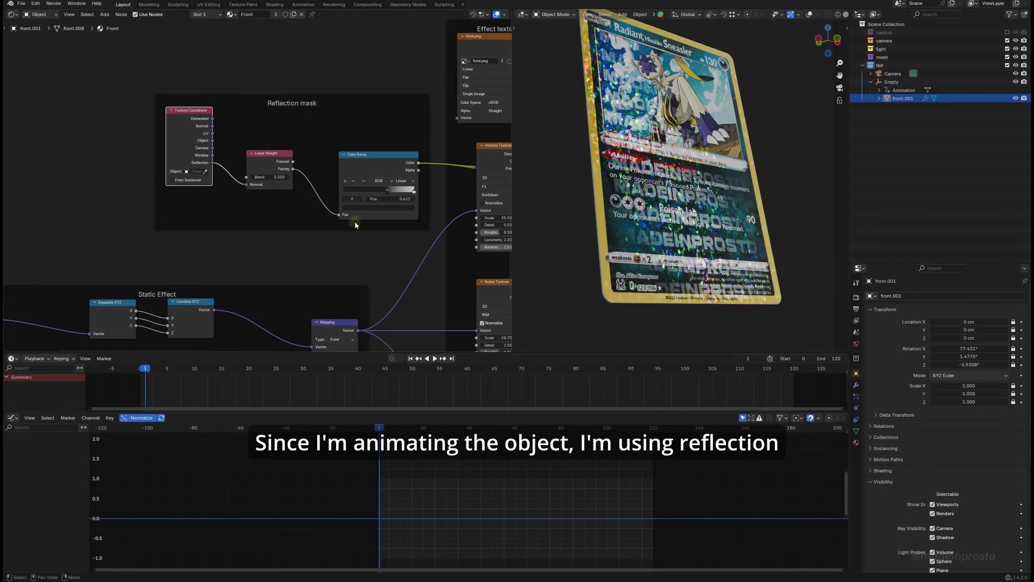
middle_drag(358, 255, 283, 239)
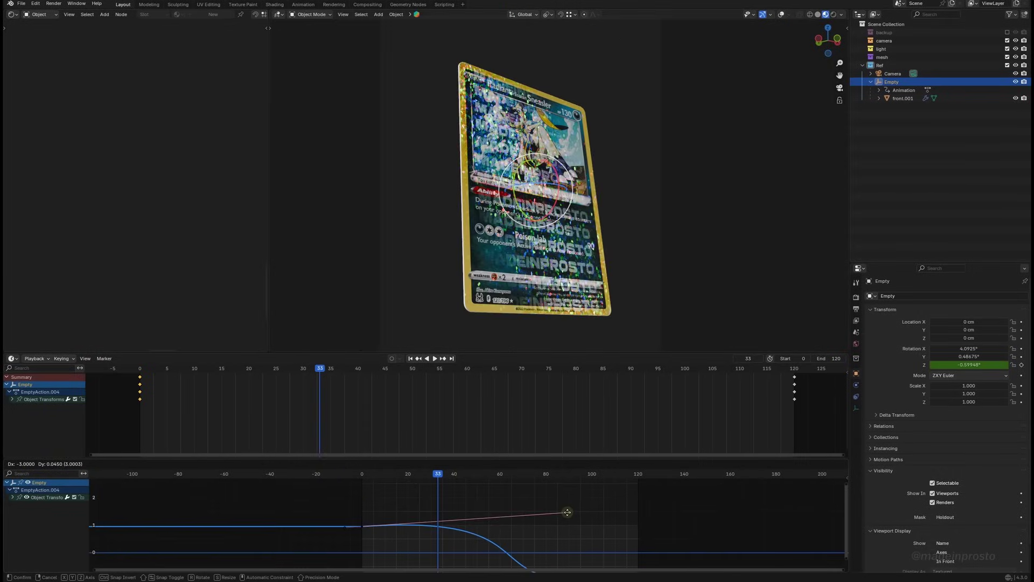
Fine-tune the Empty's rotation curve by moving the first keyframe's handle to about frame 85 and adjusting the last keyframe's handle, previewing the playback.
click(569, 512)
key(shift+space)
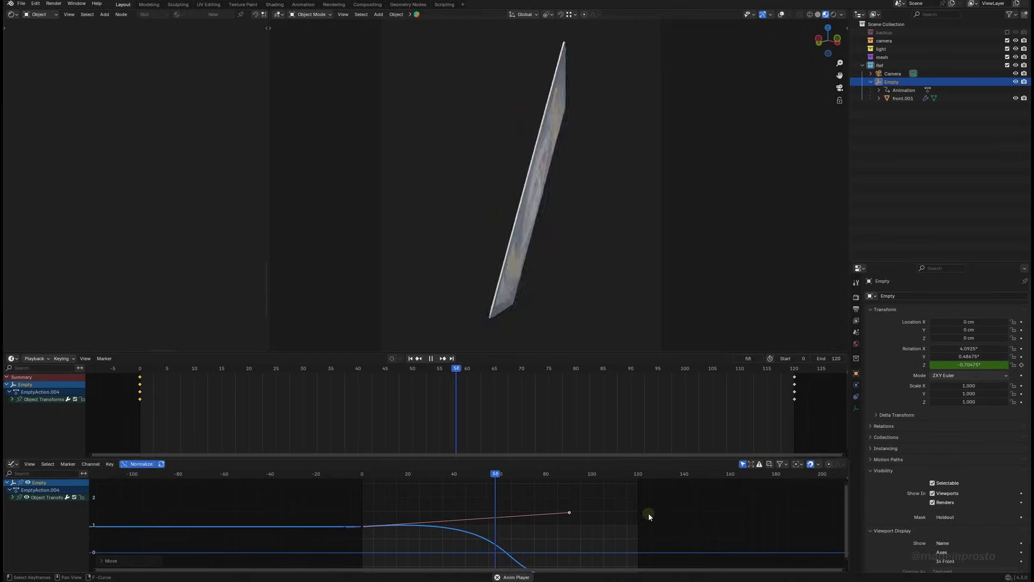
key(shift+space)
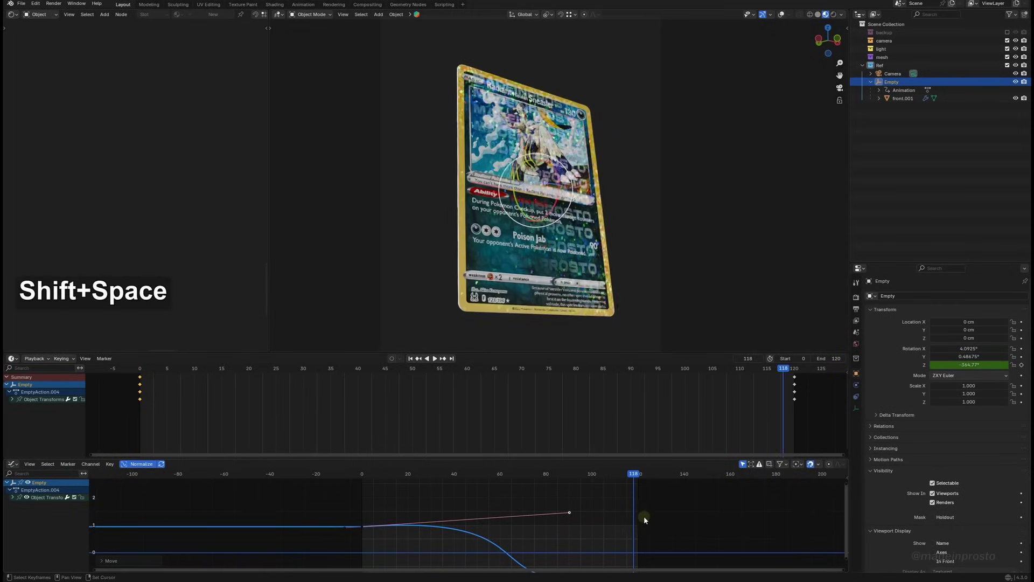
drag(569, 512, 557, 515)
shift+middle_drag(571, 515, 564, 546)
drag(443, 526, 435, 521)
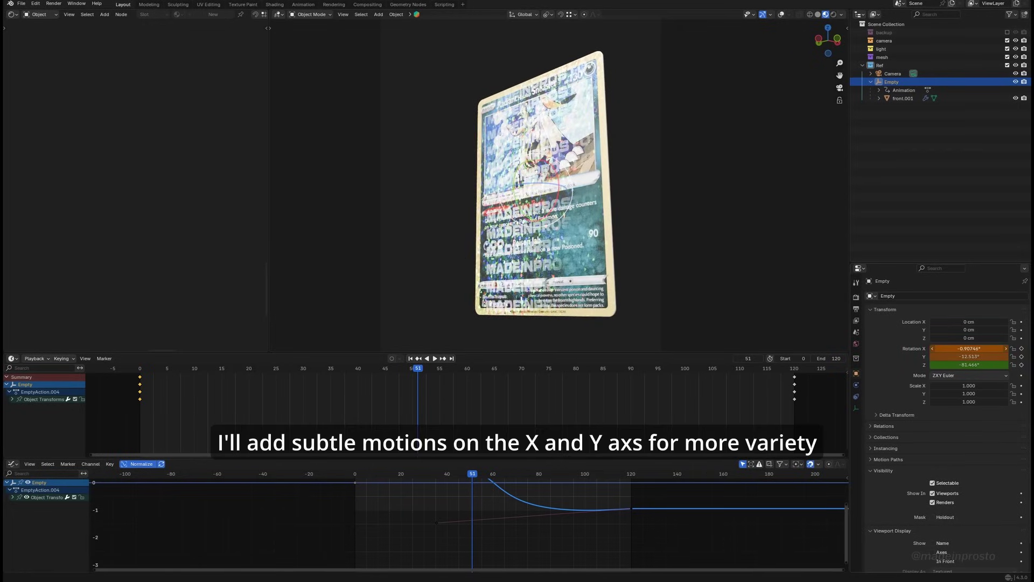
Tilt the Empty's Y rotation to -13.513° on frame 51 and keyframe the rotation.
mouse_move(969, 356)
mouse_down()
mouse_move(921, 356)
mouse_move(964, 356)
mouse_up()
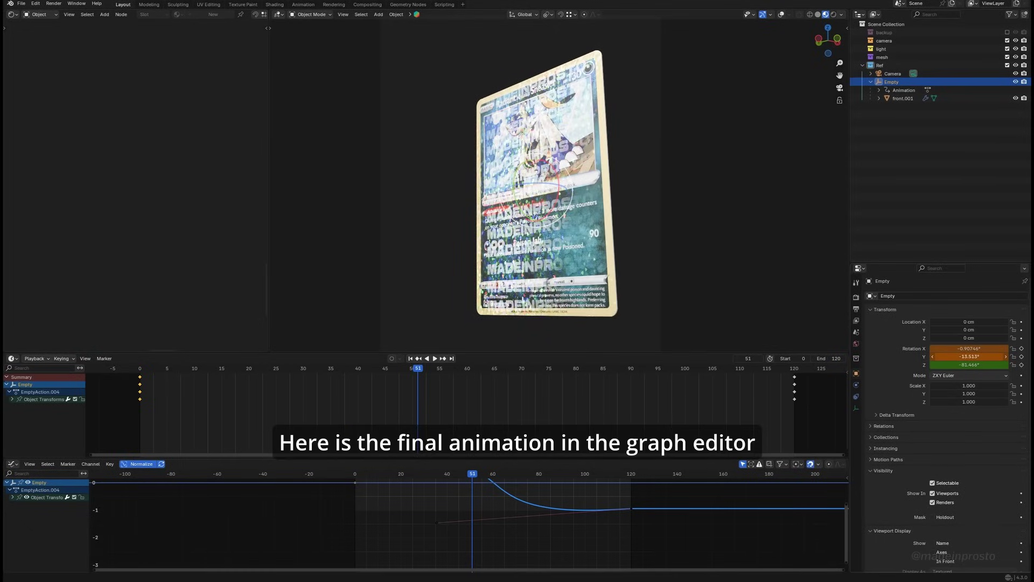
key(i)
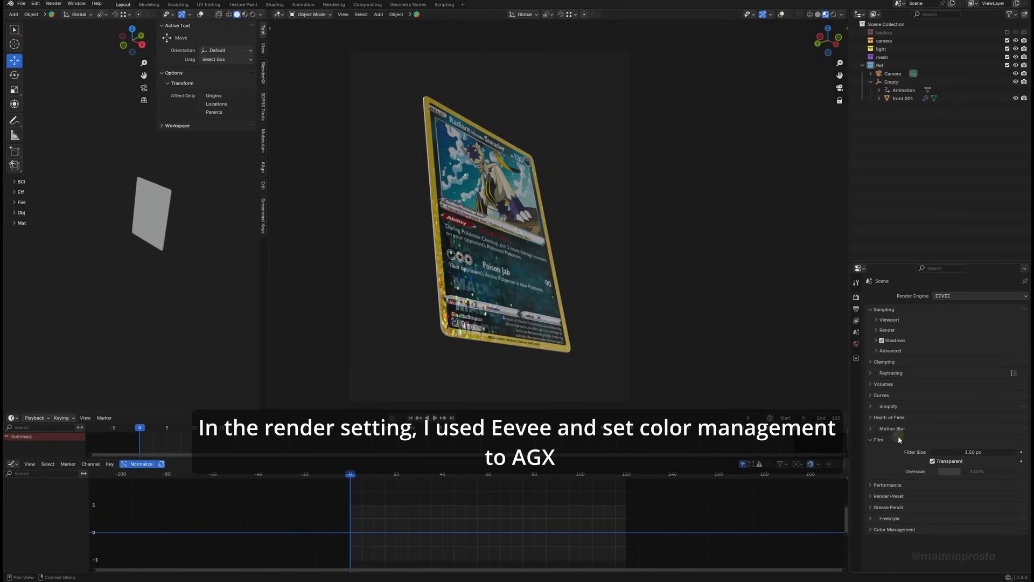
Collapse the Film render settings and expand Color Management to check the view transform and look.
click(897, 439)
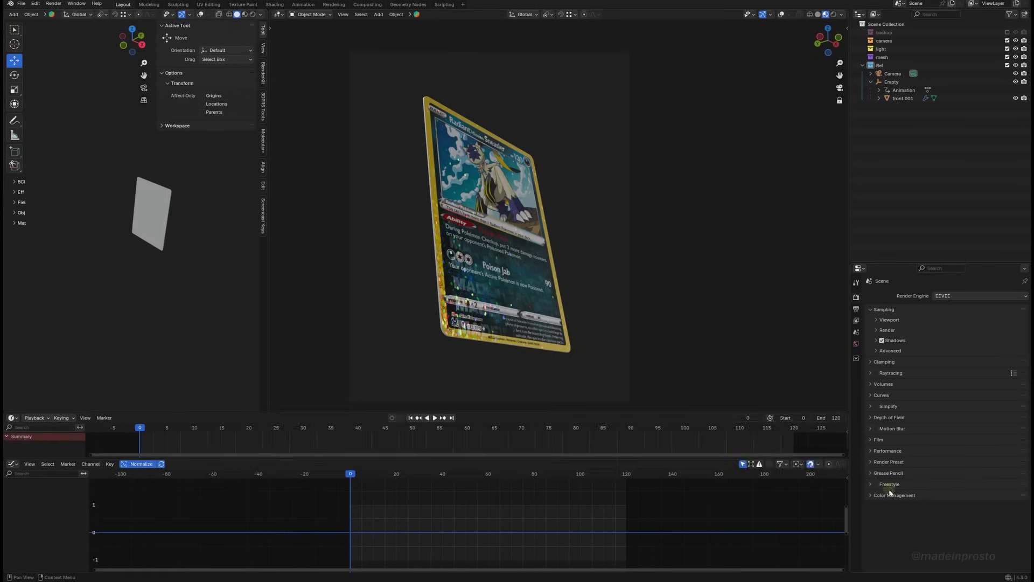
click(871, 494)
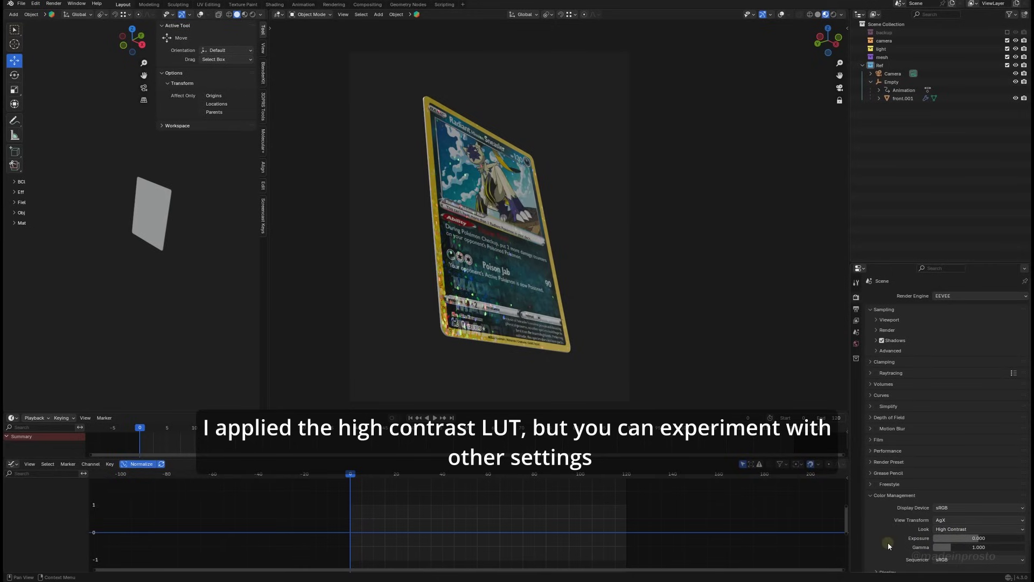
scroll(887, 541, down, 2)
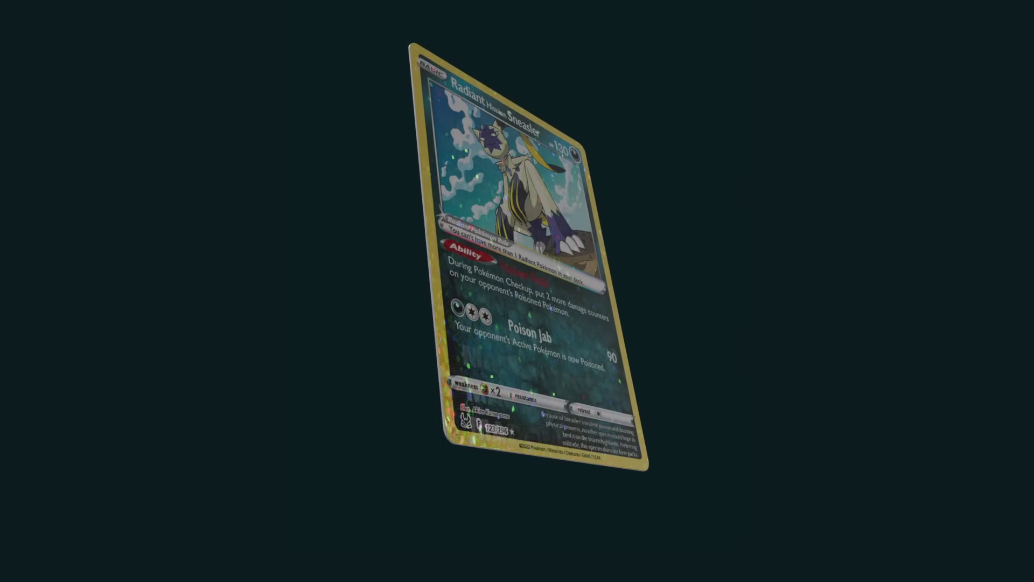